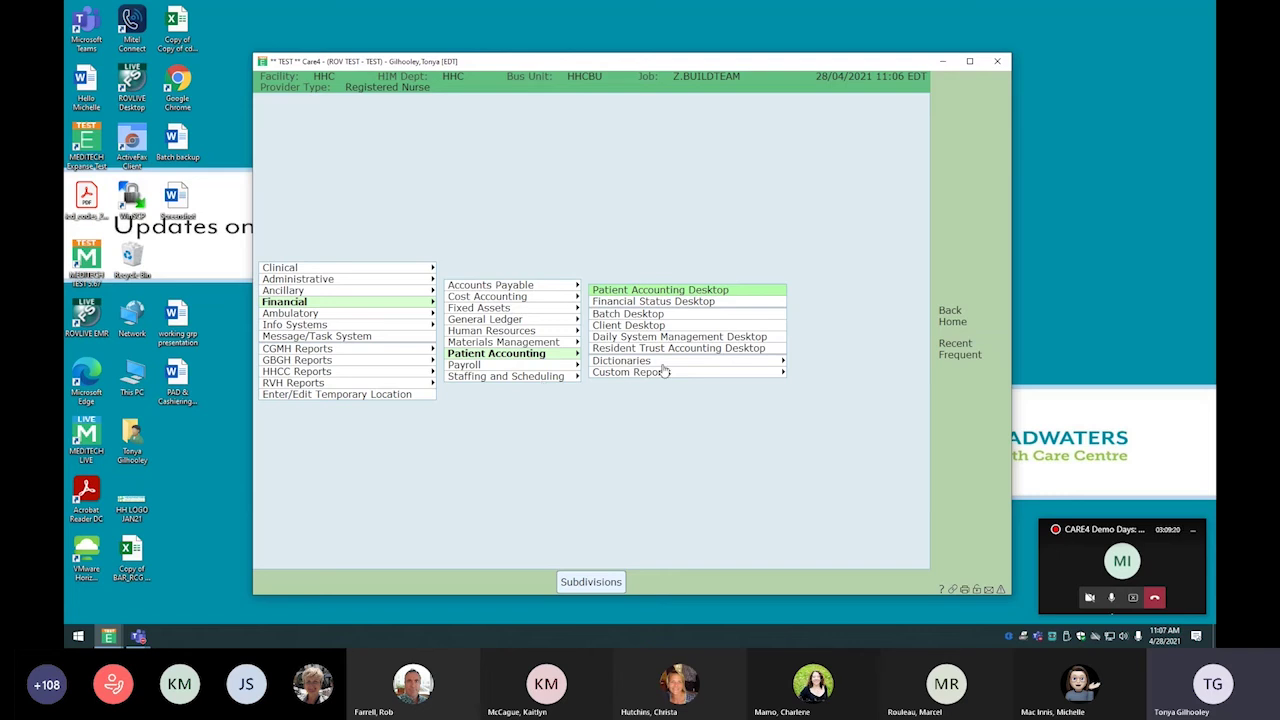
Open the Patient Accounting Desktop, expand and collapse Today's Schedule, and show the Tasks worklist
{"action": "left_click", "coordinate": [660, 290]}
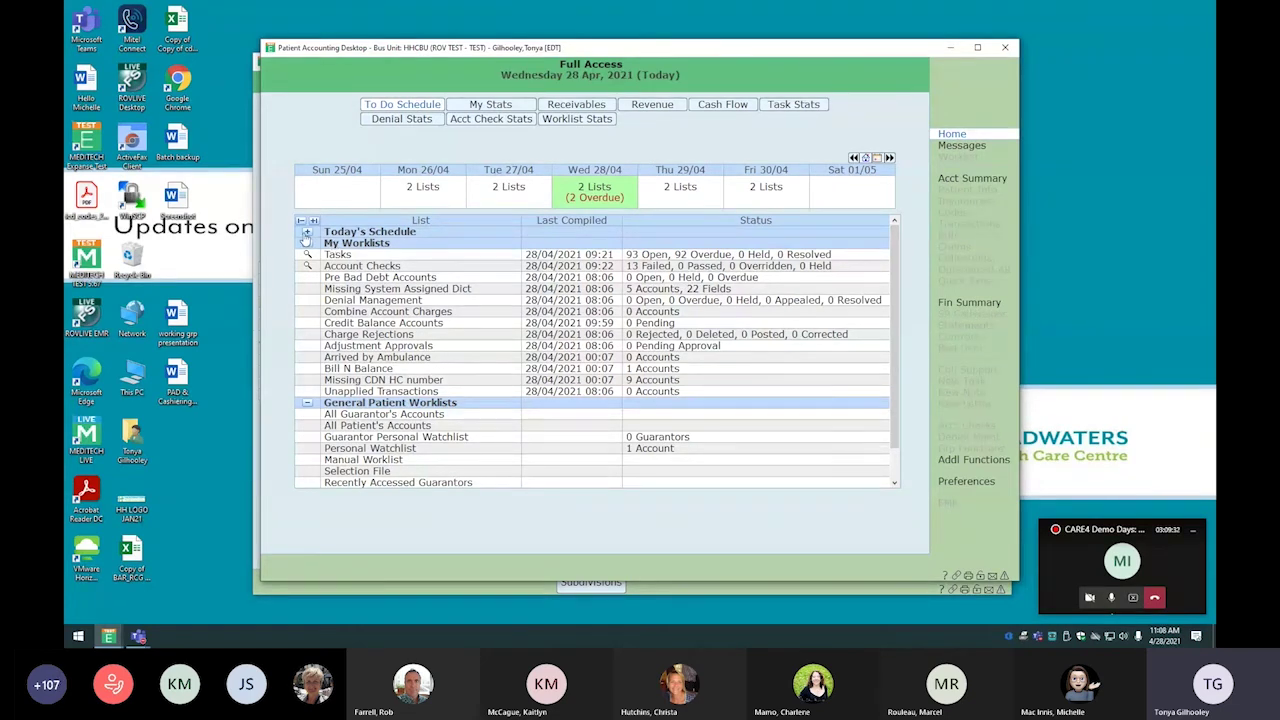
{"action": "left_click", "coordinate": [307, 233]}
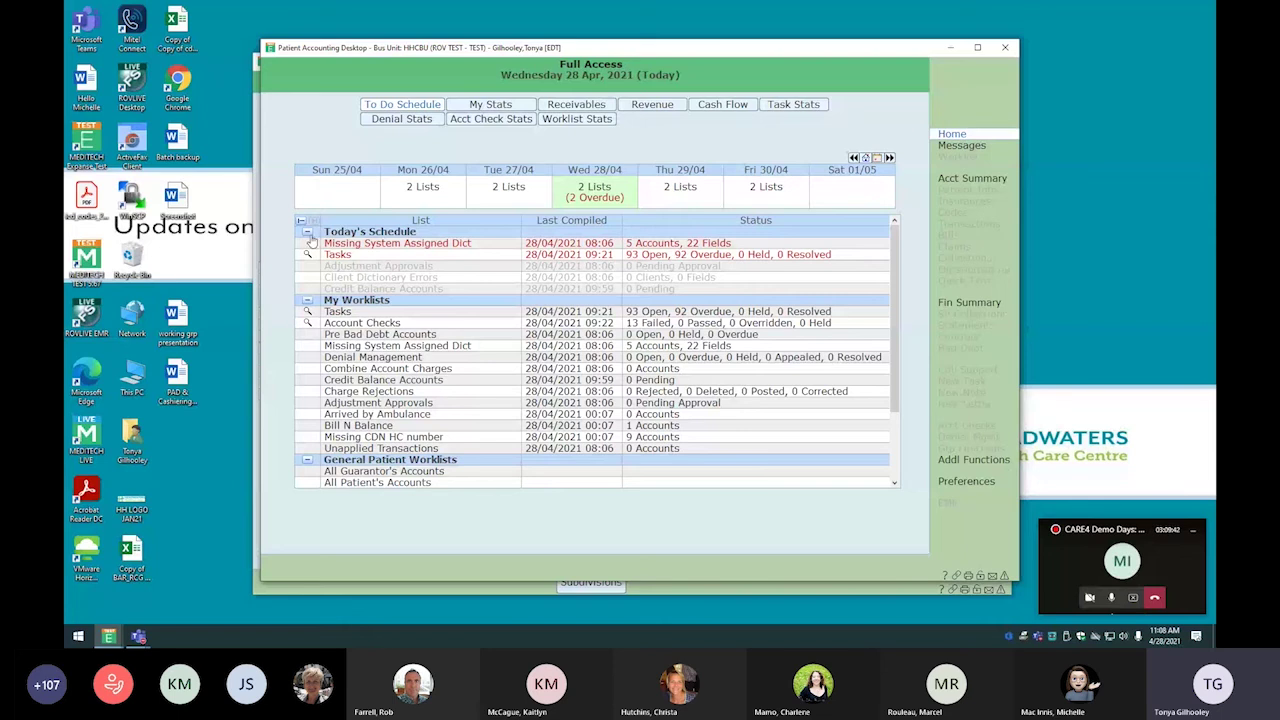
{"action": "left_click", "coordinate": [307, 231]}
{"action": "left_click", "coordinate": [448, 256]}
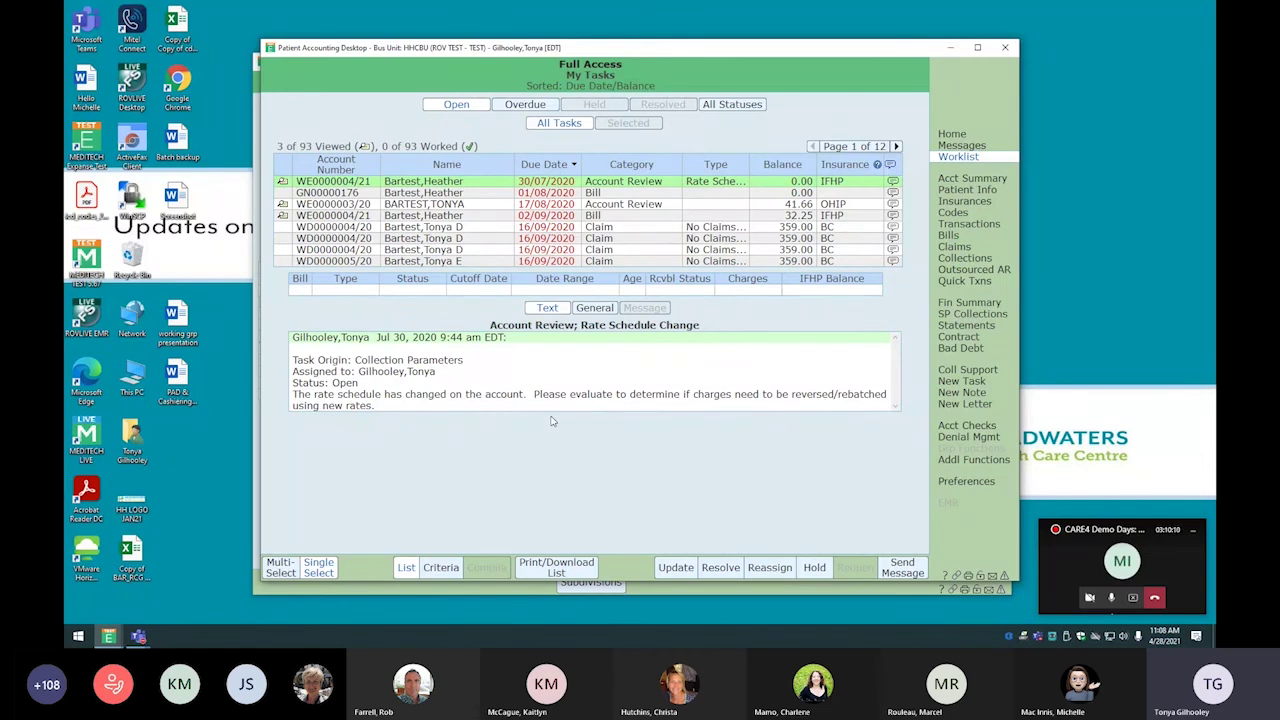
Review the first task's account summary and the next account's, then return to the Home overview
{"action": "left_click", "coordinate": [953, 179]}
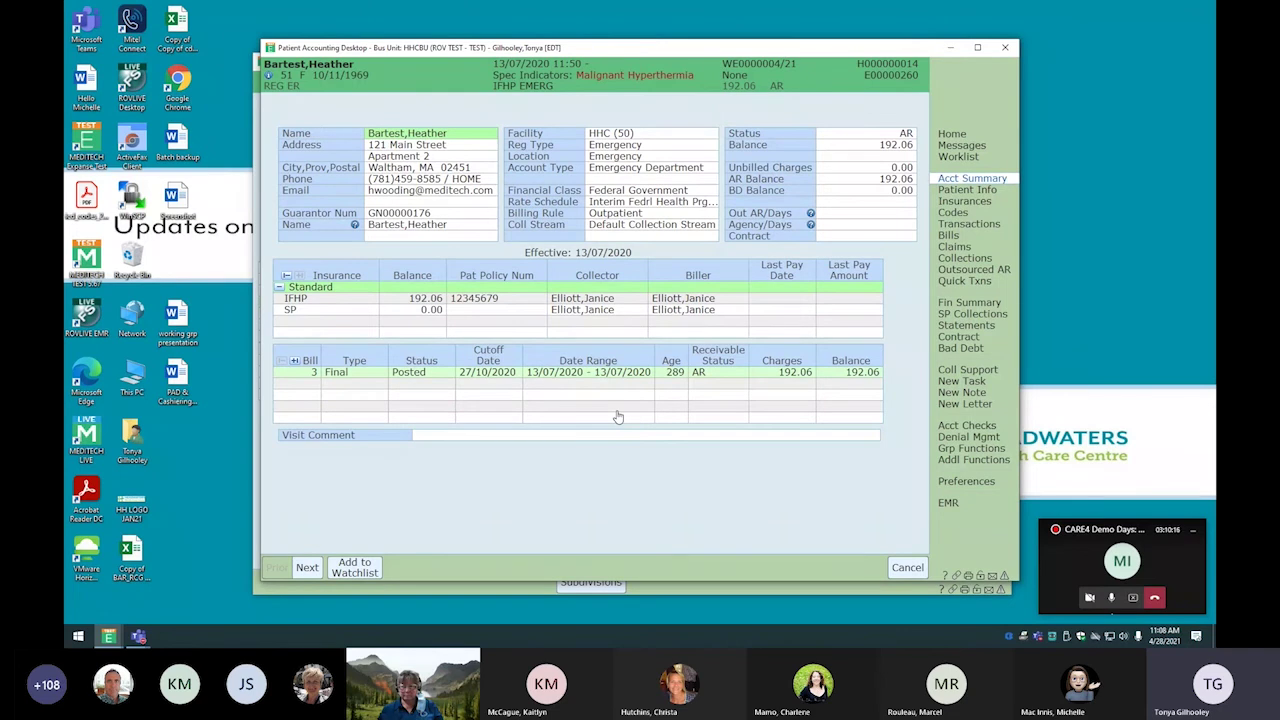
{"action": "left_click", "coordinate": [307, 568]}
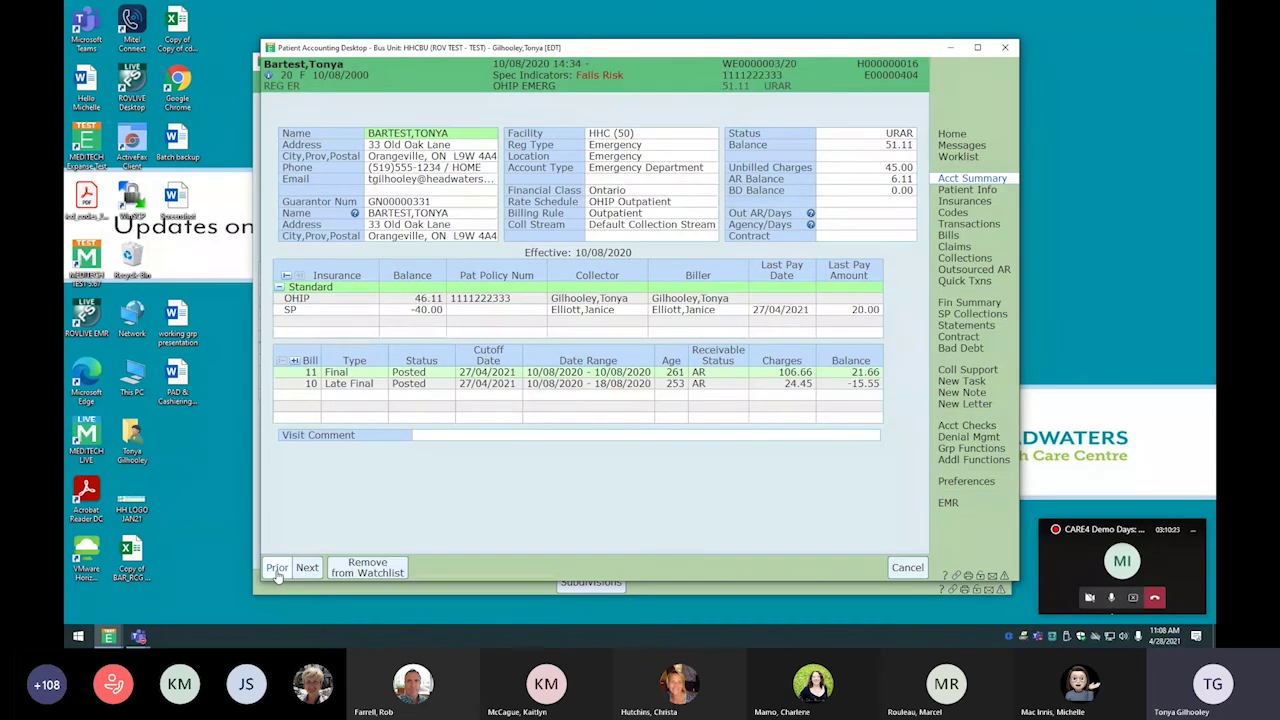
{"action": "left_click", "coordinate": [958, 157]}
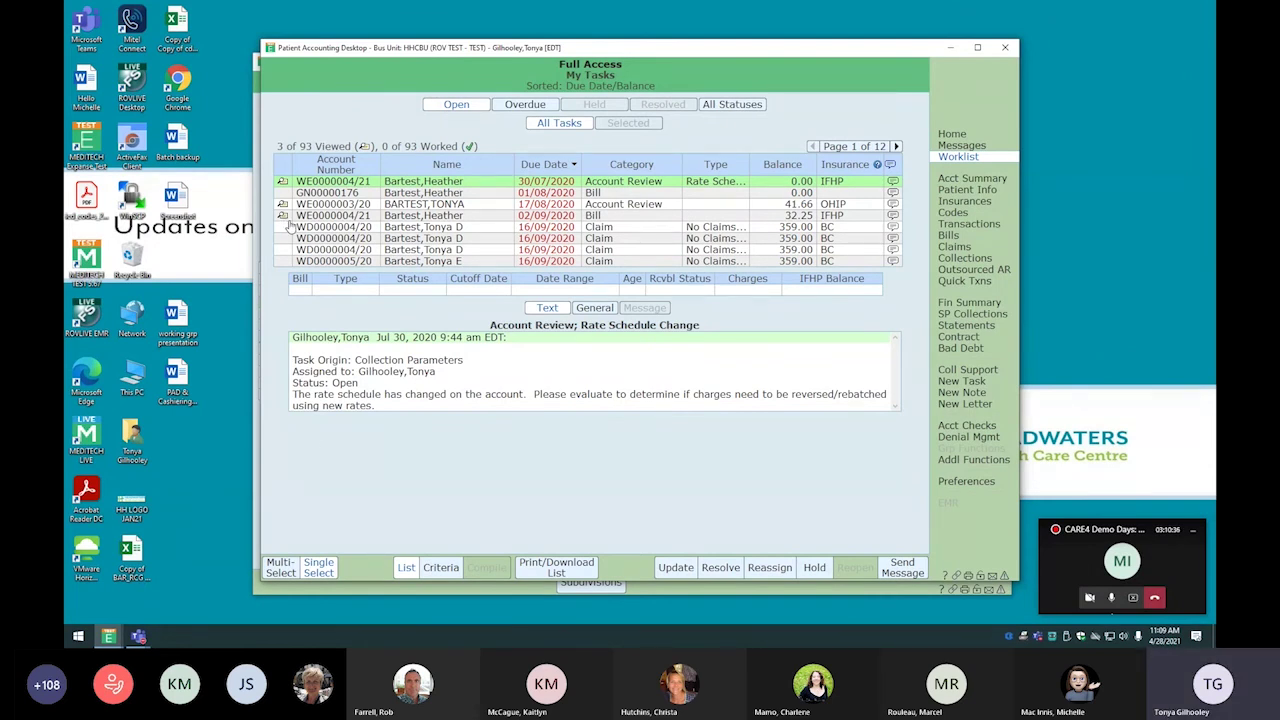
{"action": "left_click", "coordinate": [962, 139]}
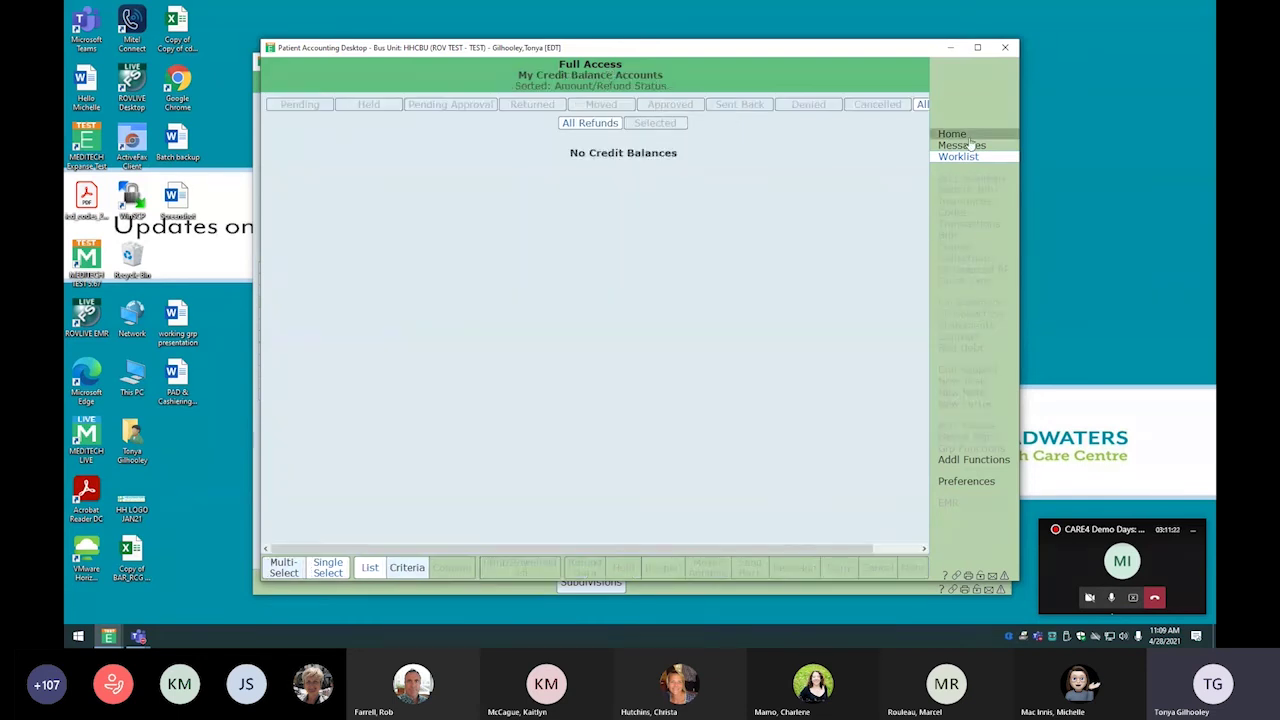
Go back to the Home worklist overview from the empty Credit Balance Accounts list
{"action": "left_click", "coordinate": [969, 139]}
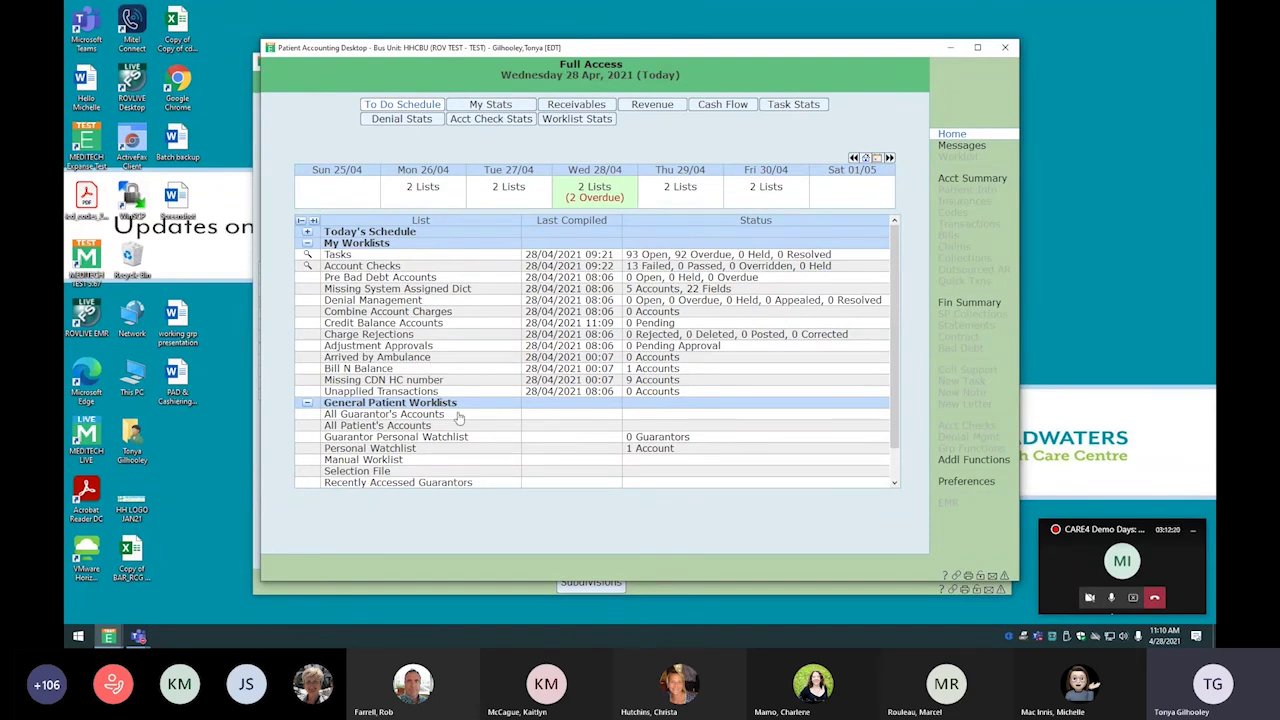
{"action": "scroll", "coordinate": [470, 382], "scroll_direction": "down", "scroll_amount": 1}
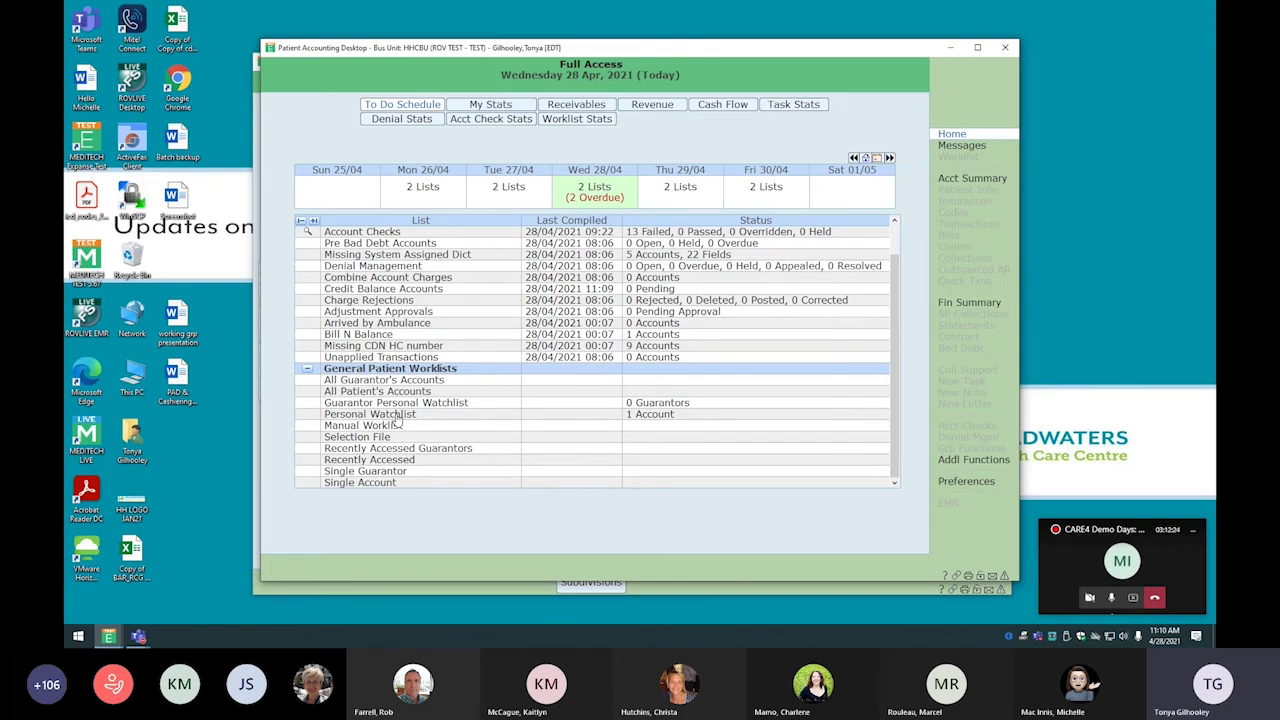
{"action": "left_click", "coordinate": [397, 418]}
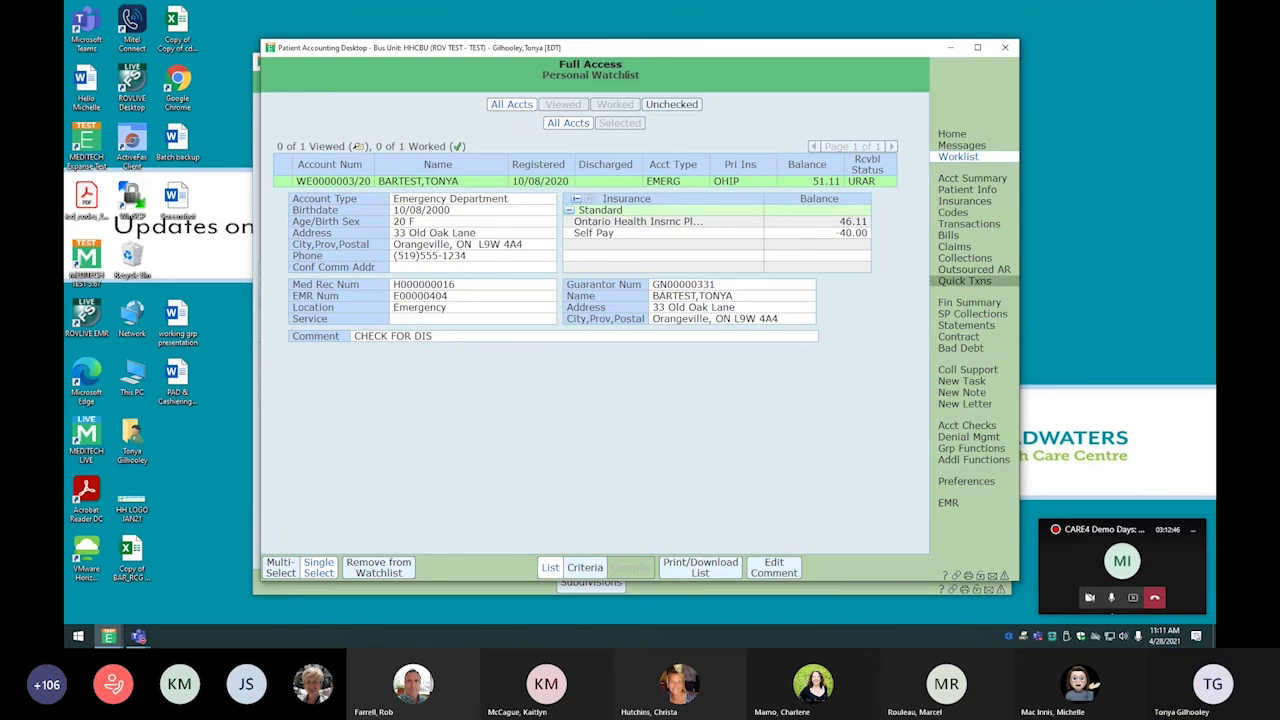
{"action": "left_click", "coordinate": [966, 136]}
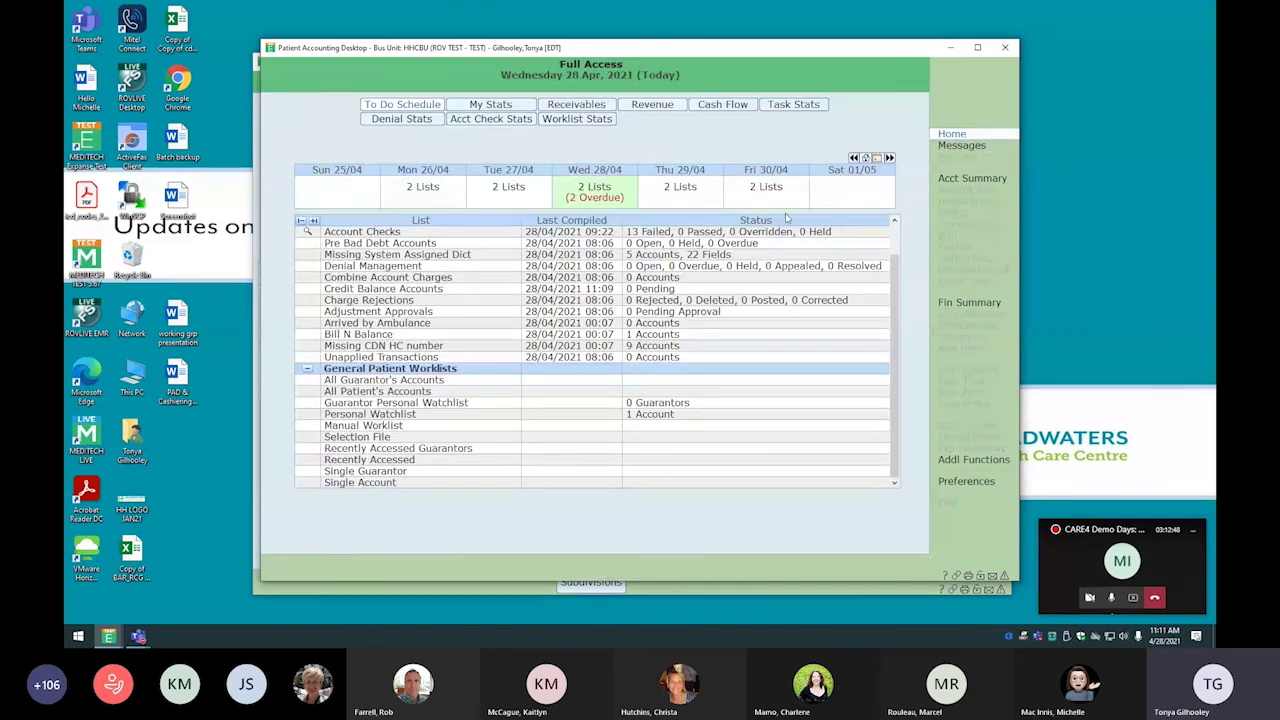
Add the first failed Account Checks account to the watchlist with comment 'check for payment'
{"action": "double_click", "coordinate": [412, 233]}
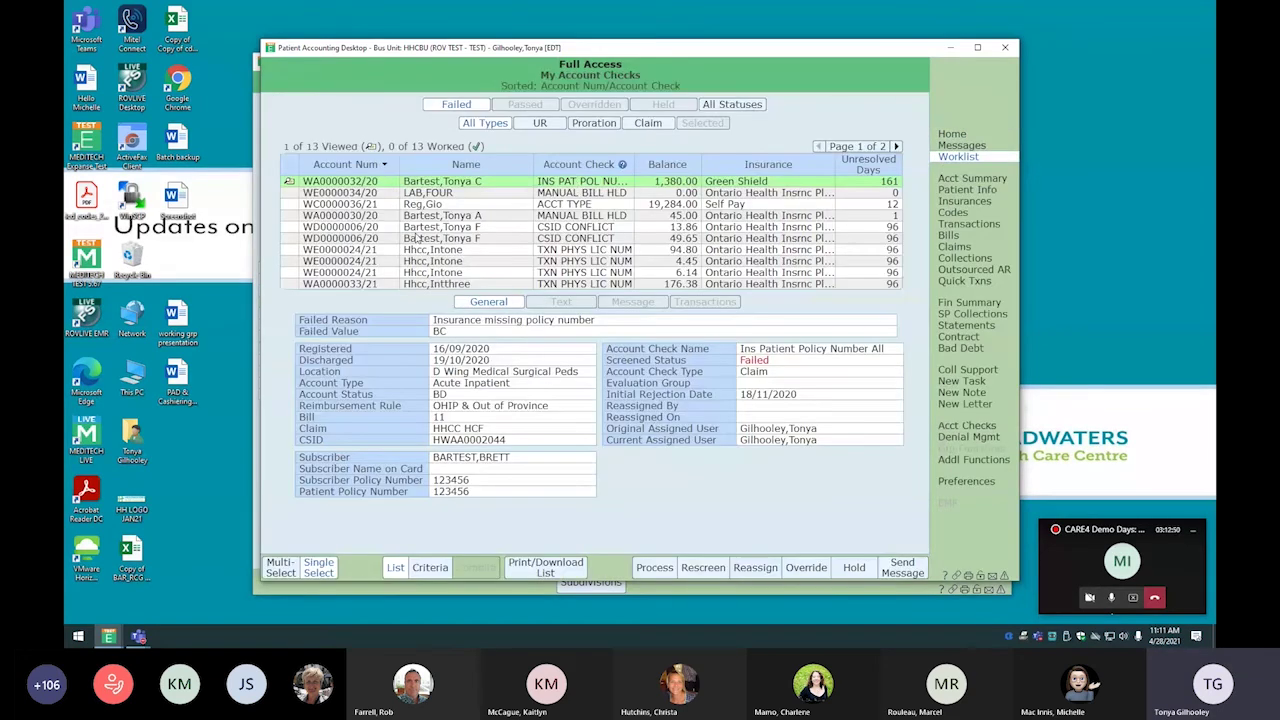
{"action": "left_click", "coordinate": [972, 179]}
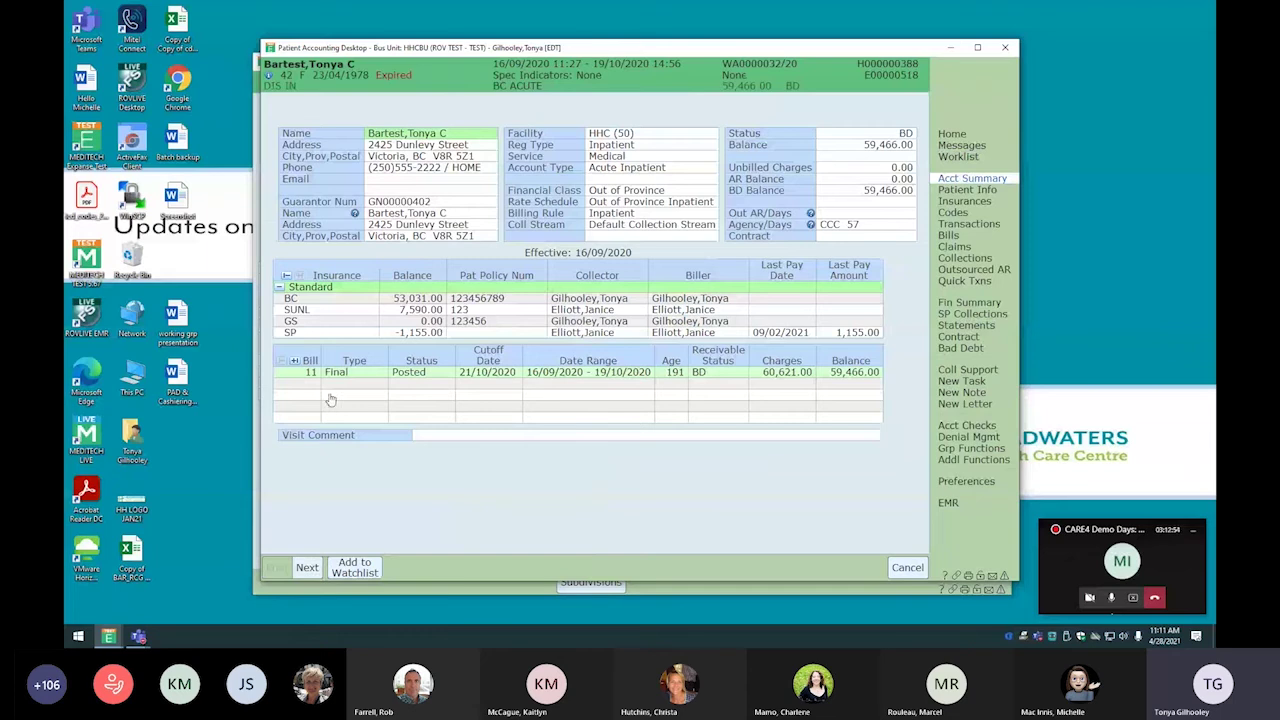
{"action": "left_click", "coordinate": [374, 568]}
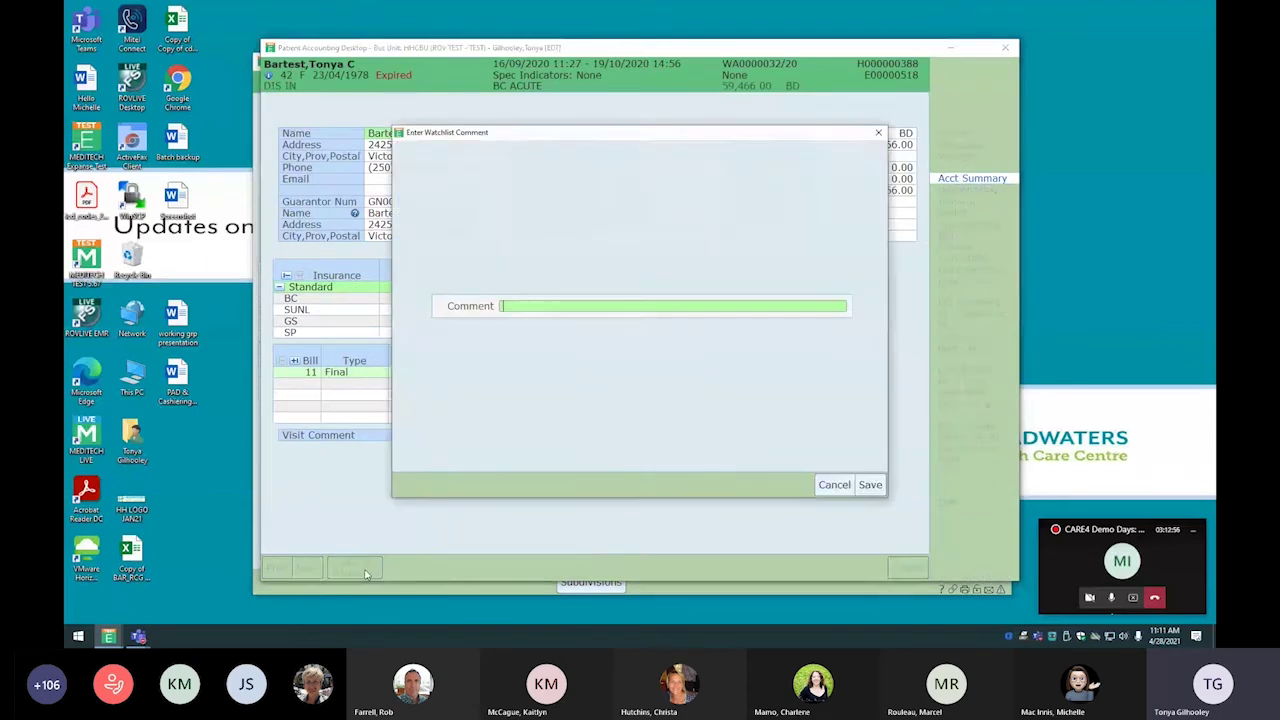
{"action": "type", "text": "check"}
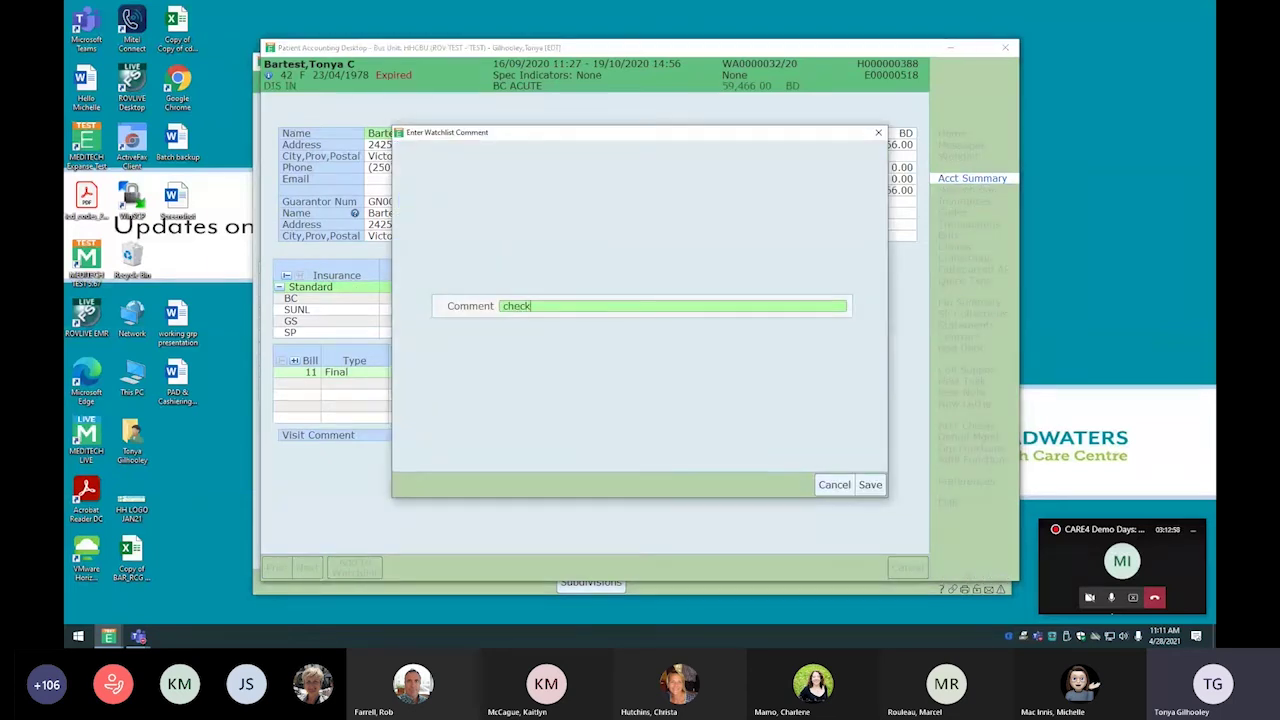
{"action": "type", "text": " for payment"}
{"action": "left_click", "coordinate": [870, 484]}
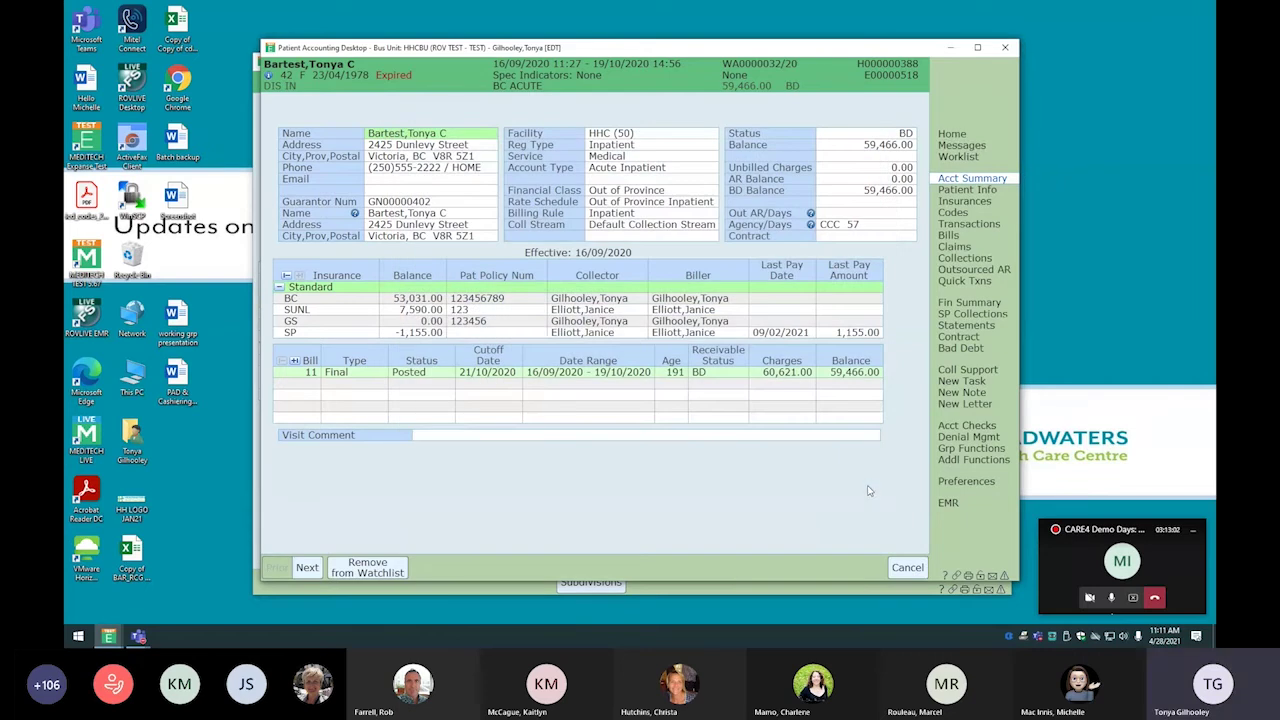
{"action": "left_click", "coordinate": [966, 138]}
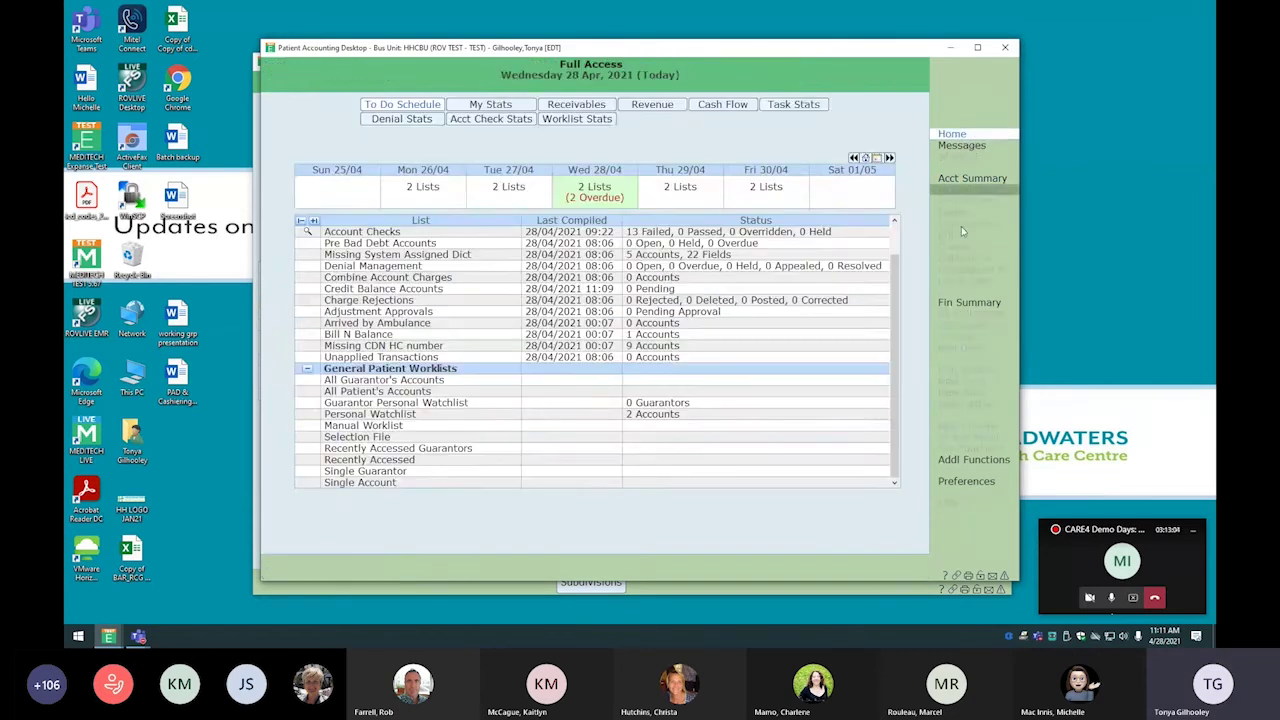
Remove the acute inpatient account from the Personal Watchlist, leaving one account, and refresh Home
{"action": "left_click", "coordinate": [407, 416]}
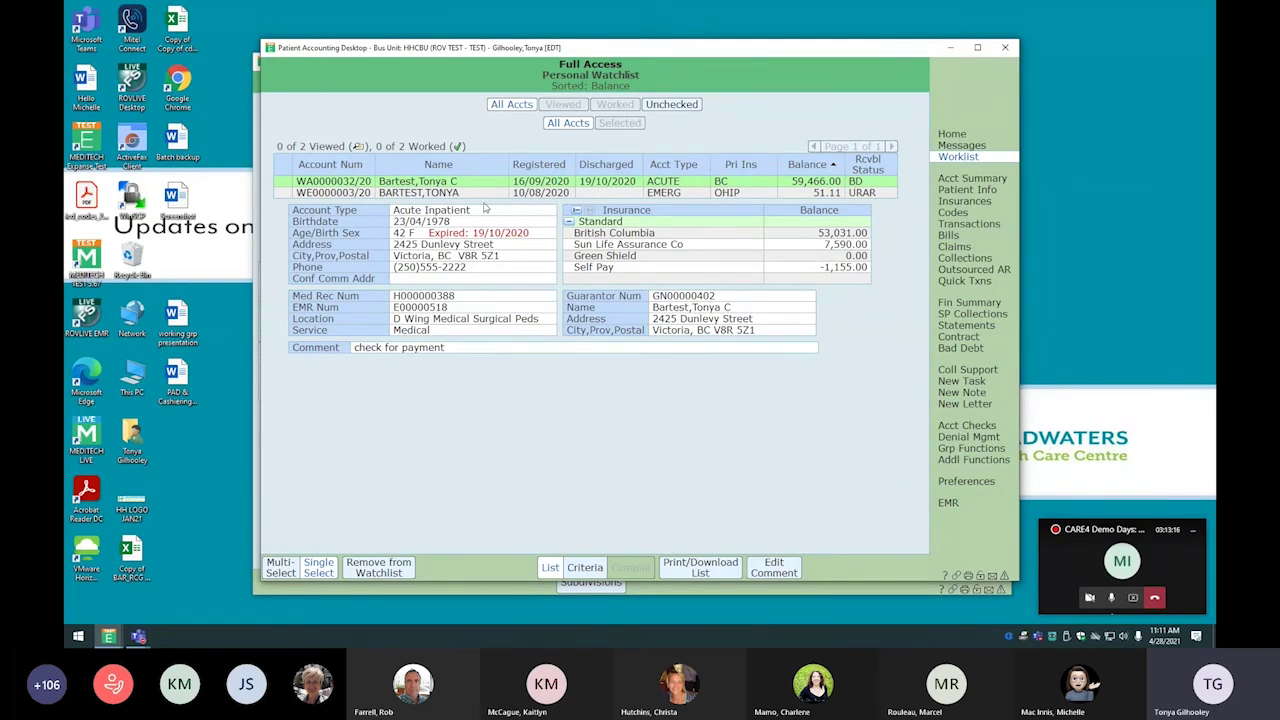
{"action": "left_click", "coordinate": [486, 193]}
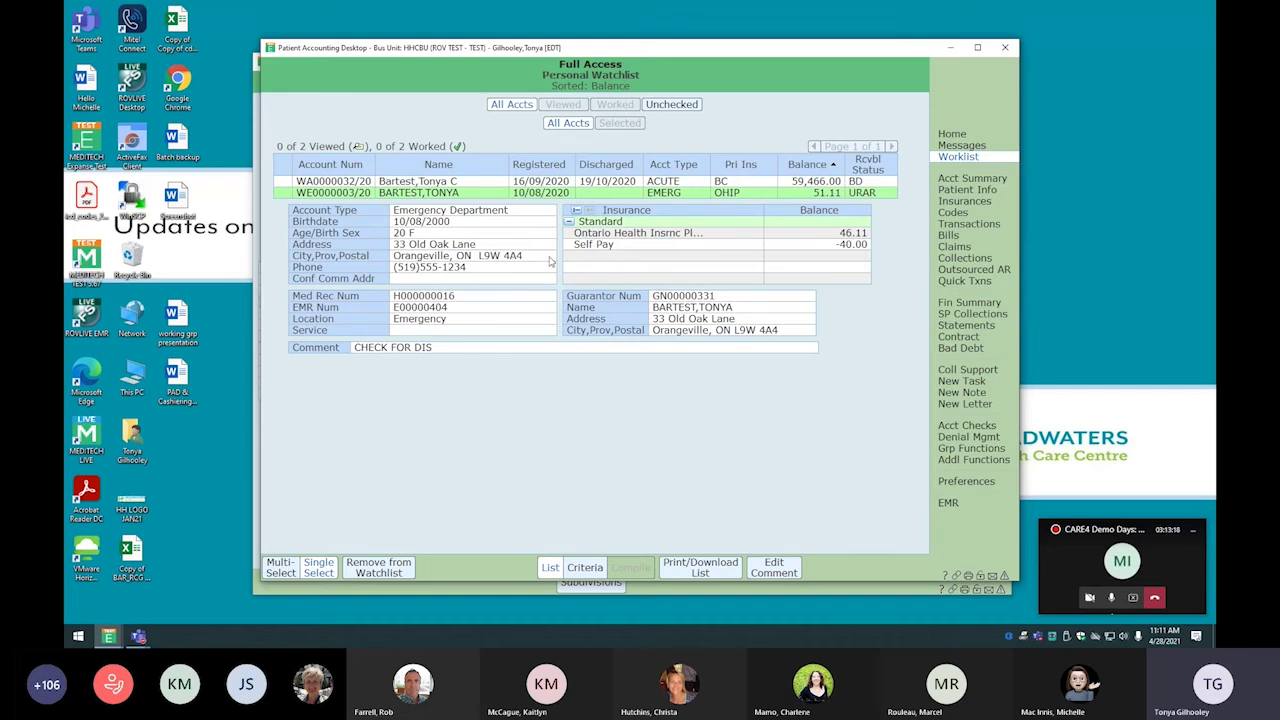
{"action": "left_click", "coordinate": [455, 184]}
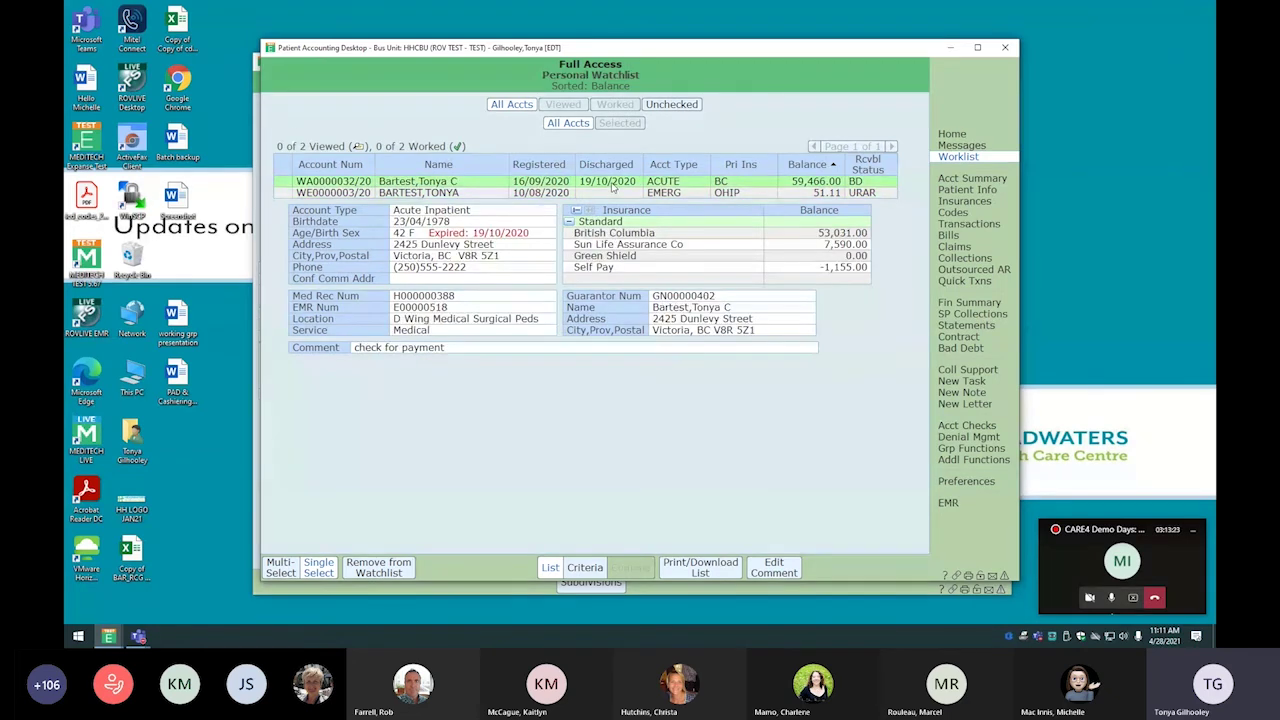
{"action": "left_click", "coordinate": [378, 568]}
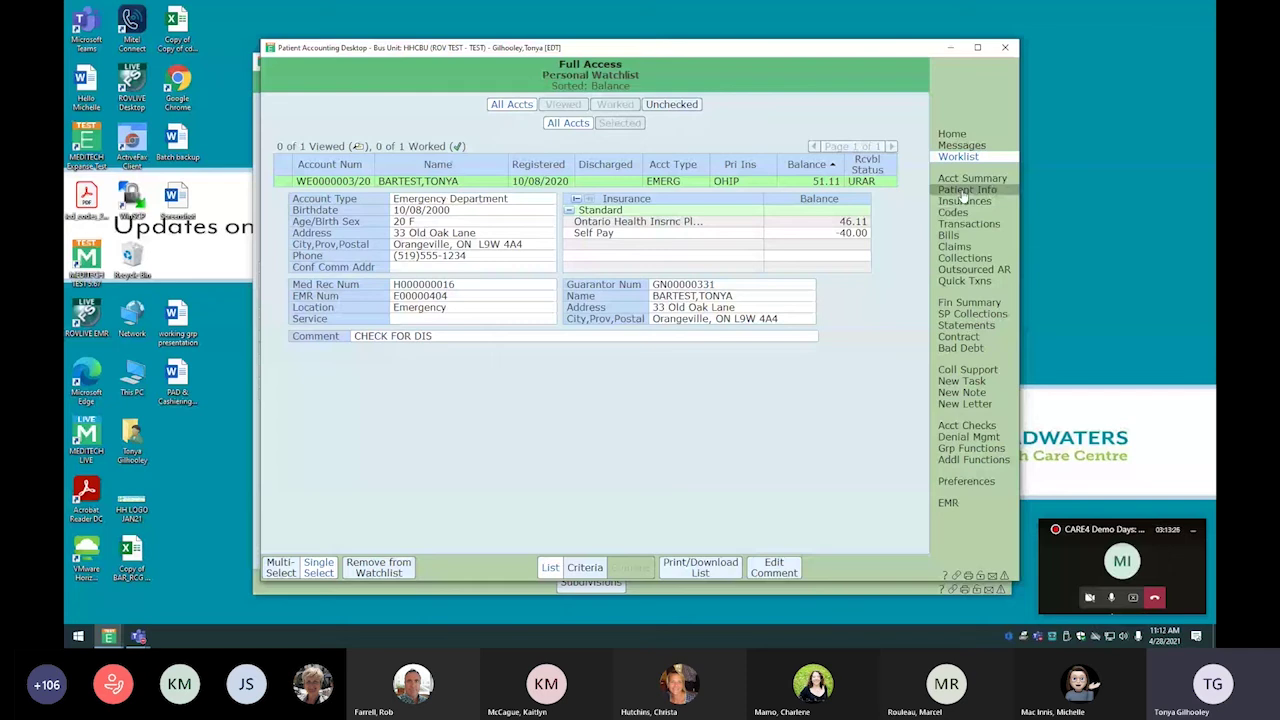
{"action": "left_click", "coordinate": [953, 134]}
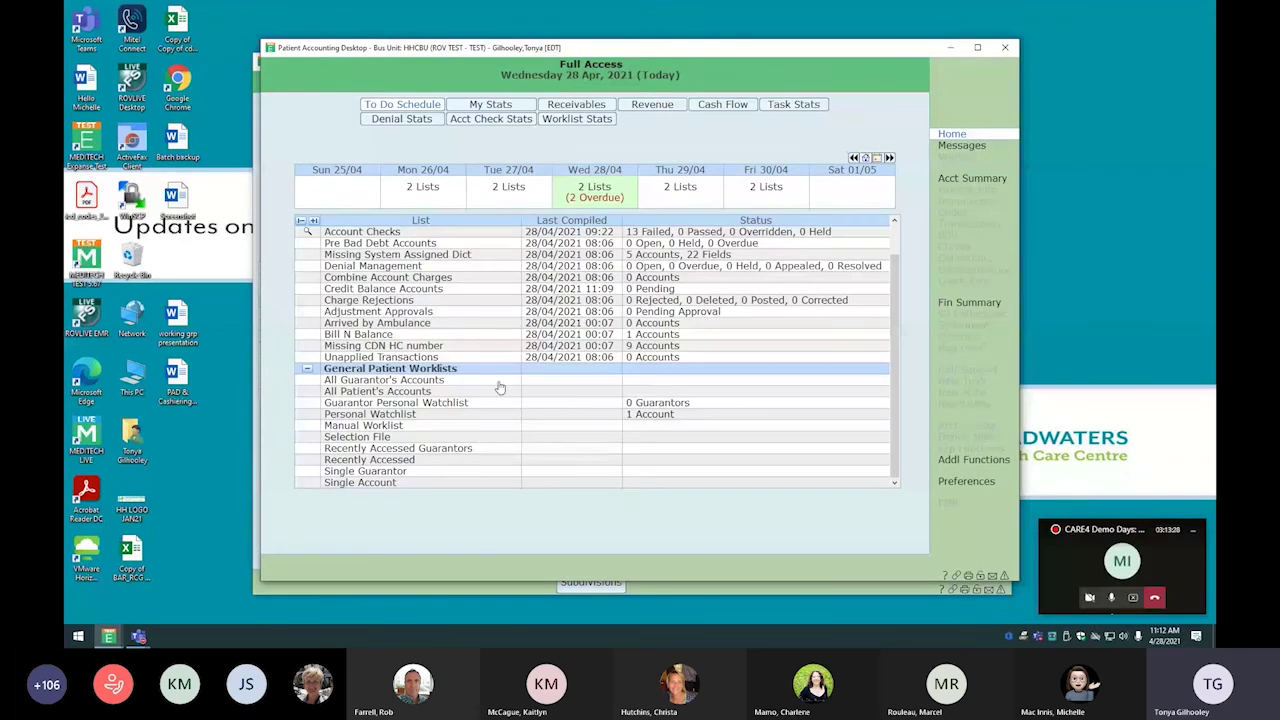
{"action": "double_click", "coordinate": [418, 420]}
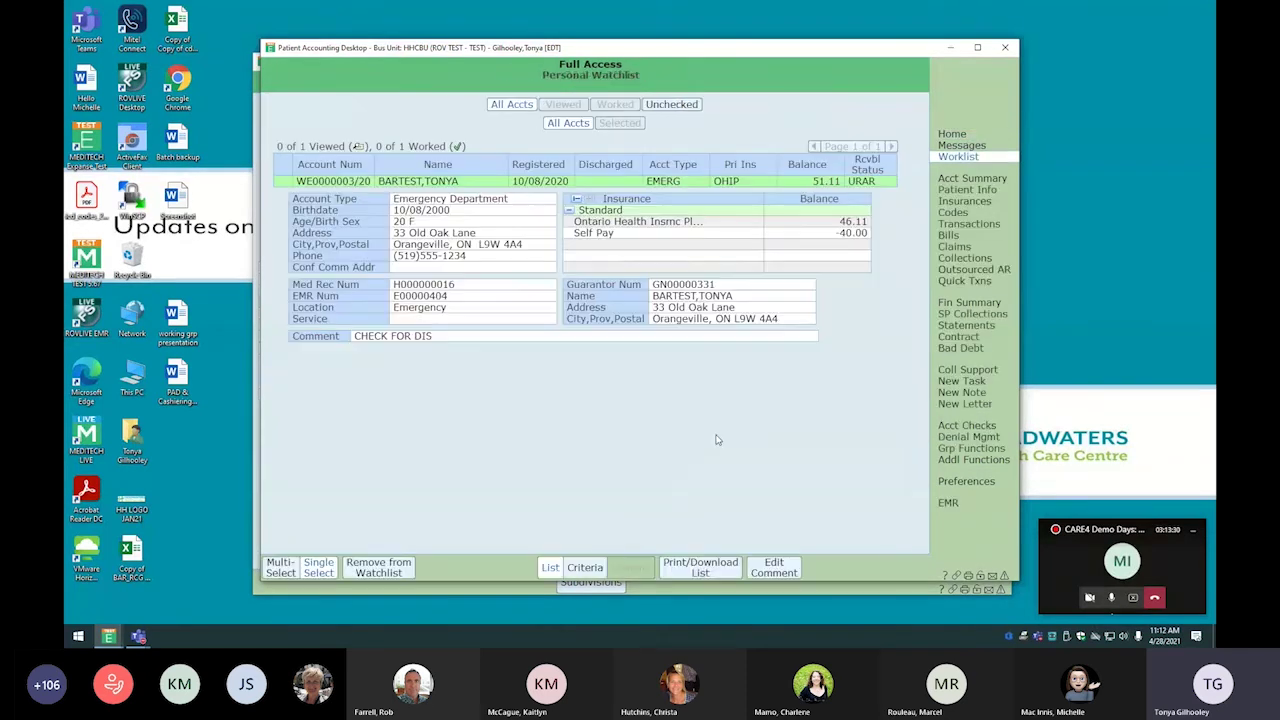
{"action": "left_click", "coordinate": [975, 137]}
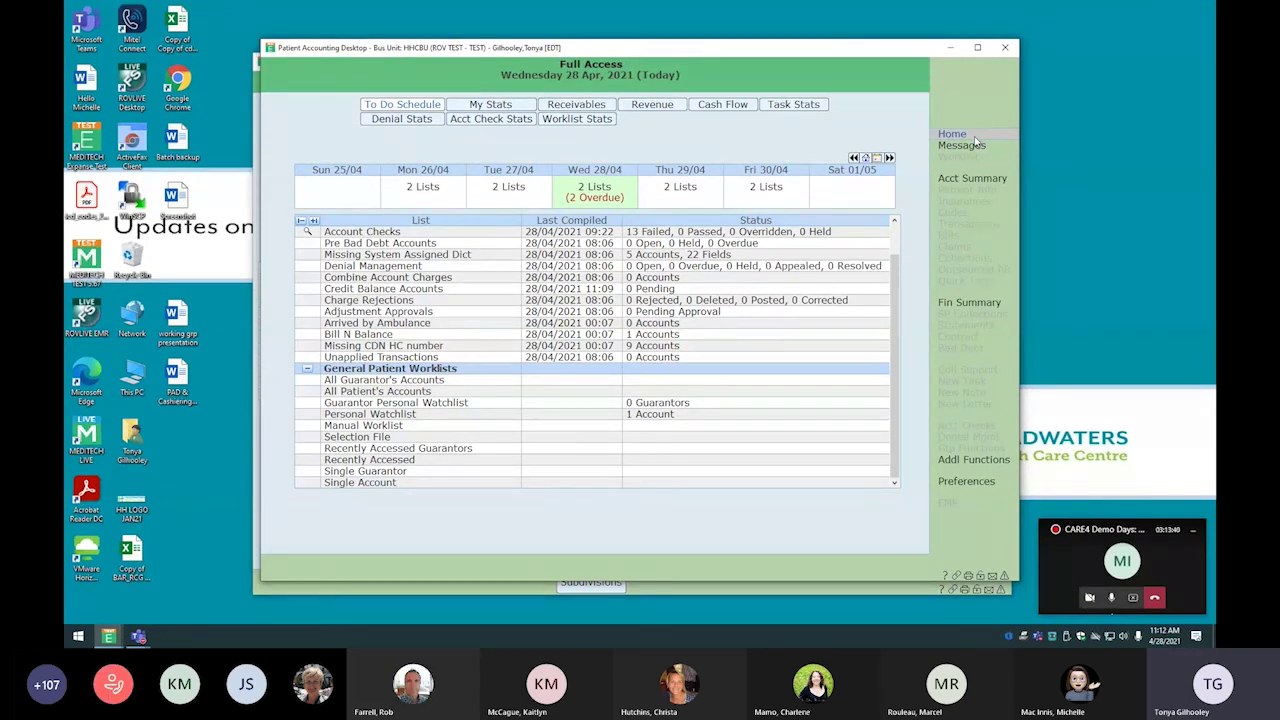
{"action": "left_click", "coordinate": [974, 138]}
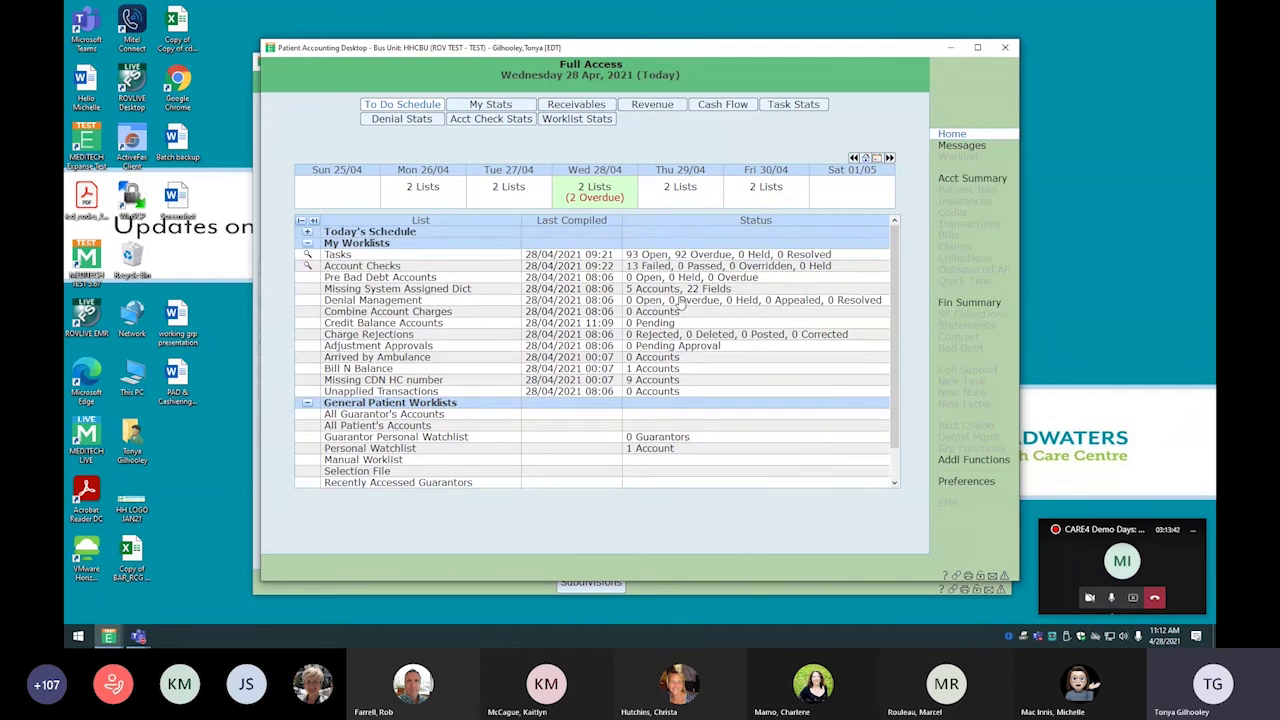
Recompile the Tasks worklist for another account representative found by lookup, review it, then return Home
{"action": "double_click", "coordinate": [414, 256]}
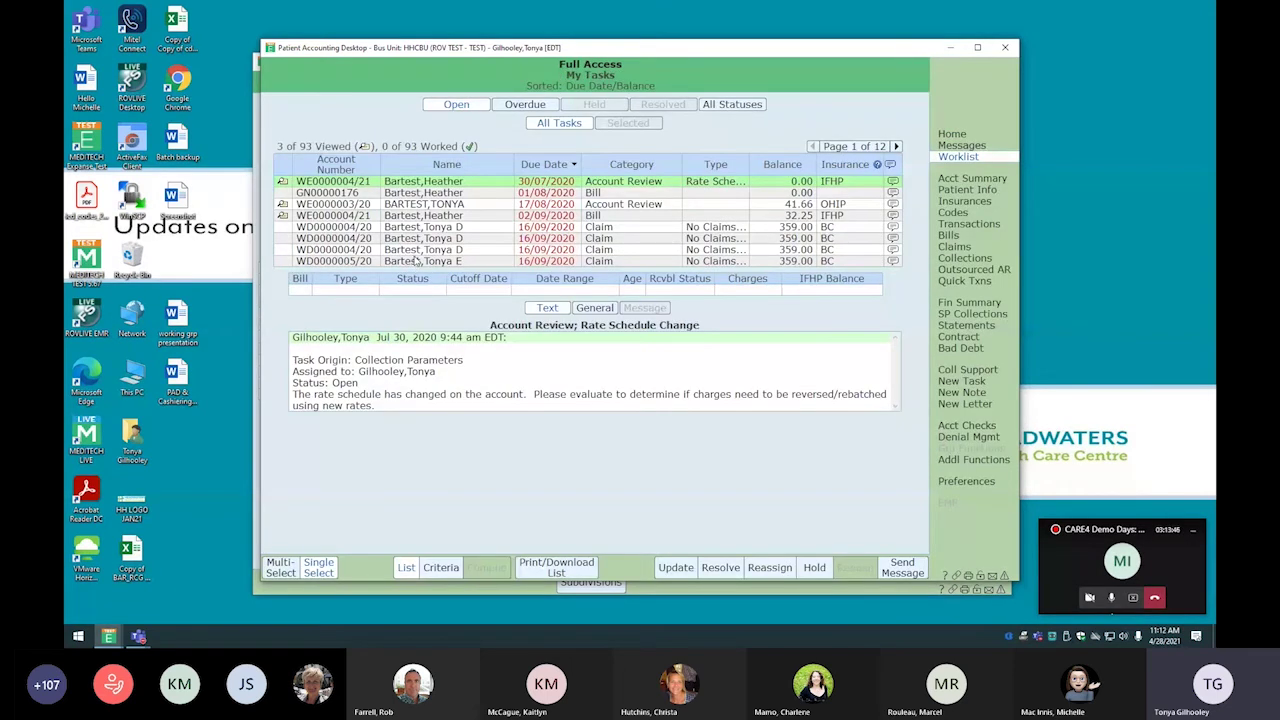
{"action": "left_click", "coordinate": [438, 570]}
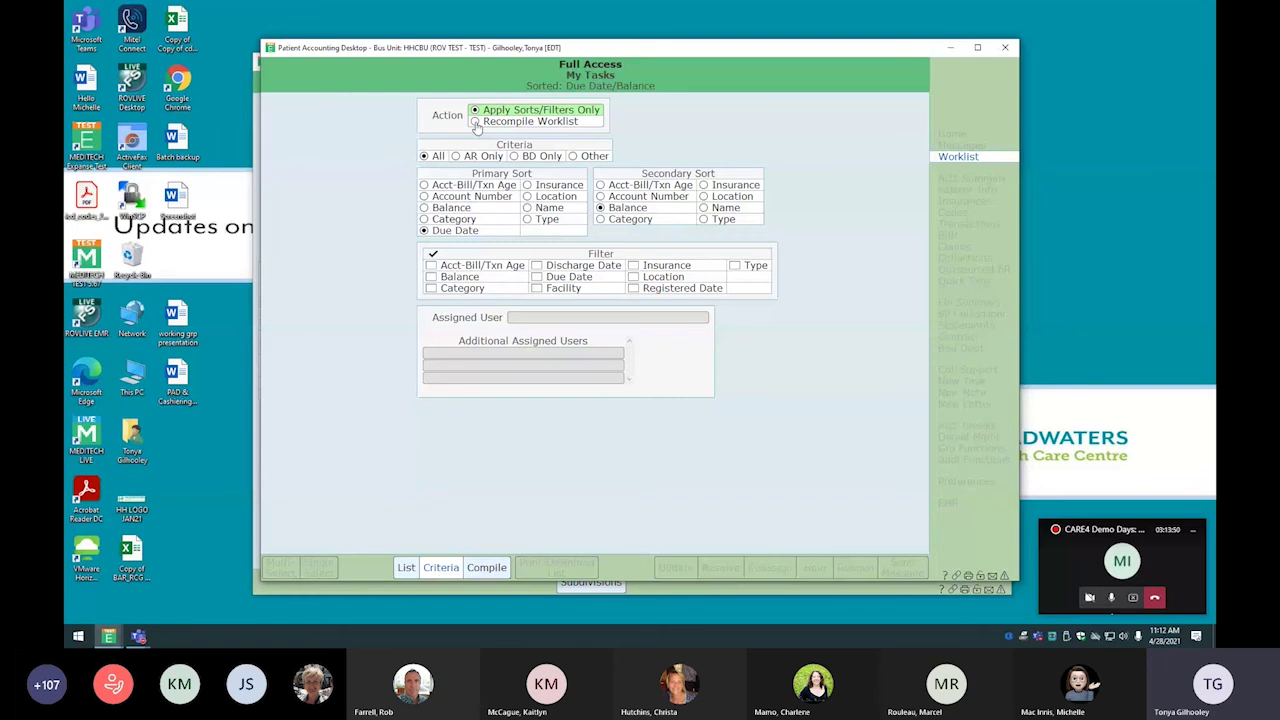
{"action": "left_click", "coordinate": [475, 122]}
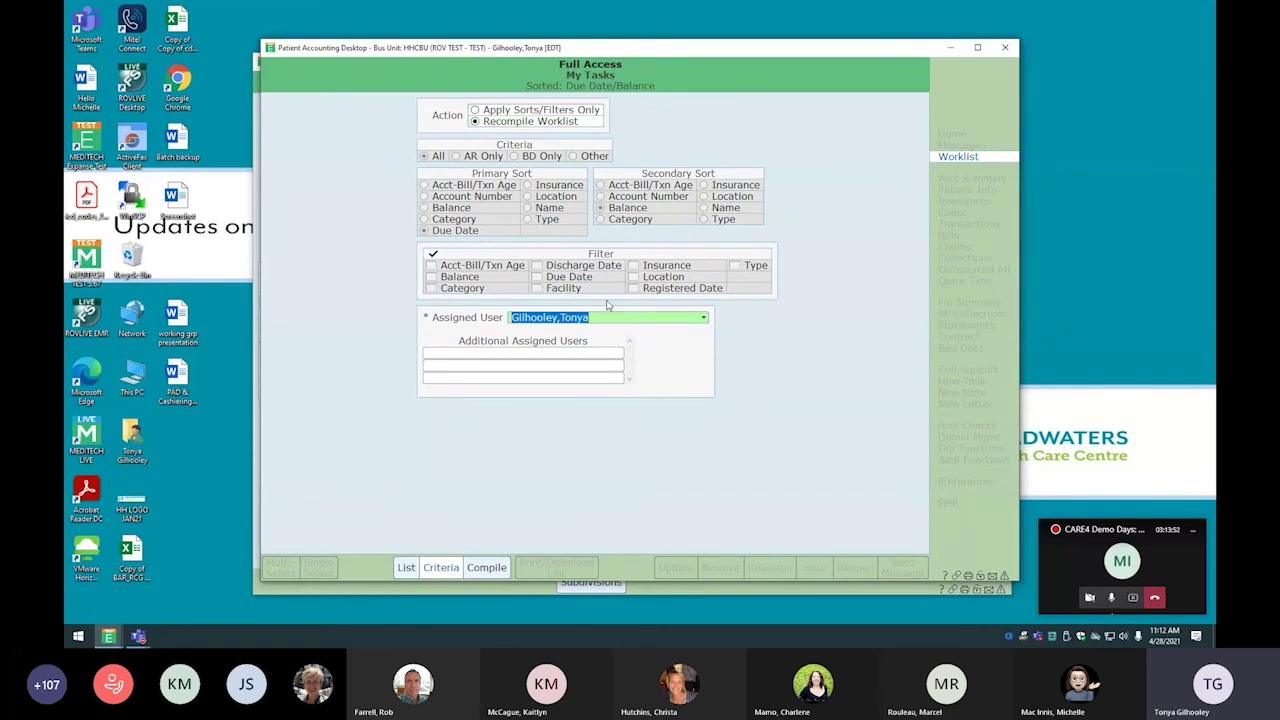
{"action": "type", "text": "ell"}
{"action": "key", "text": "Return"}
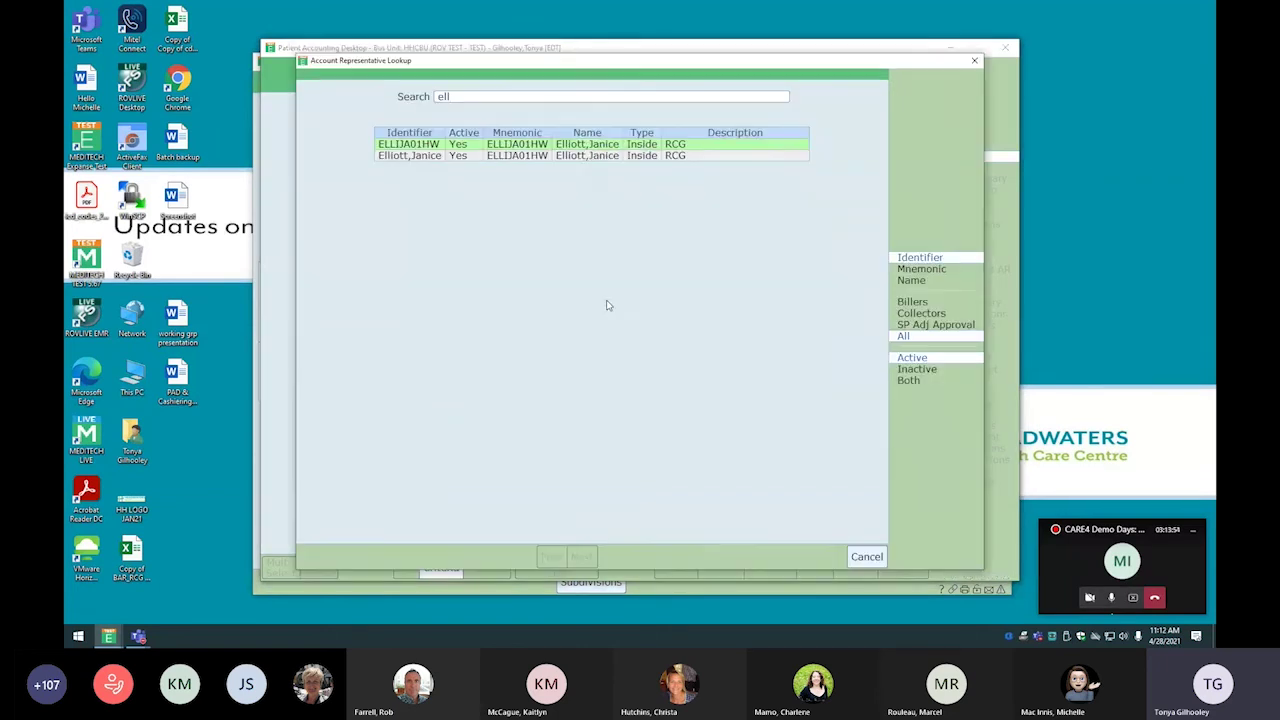
{"action": "left_click", "coordinate": [578, 153]}
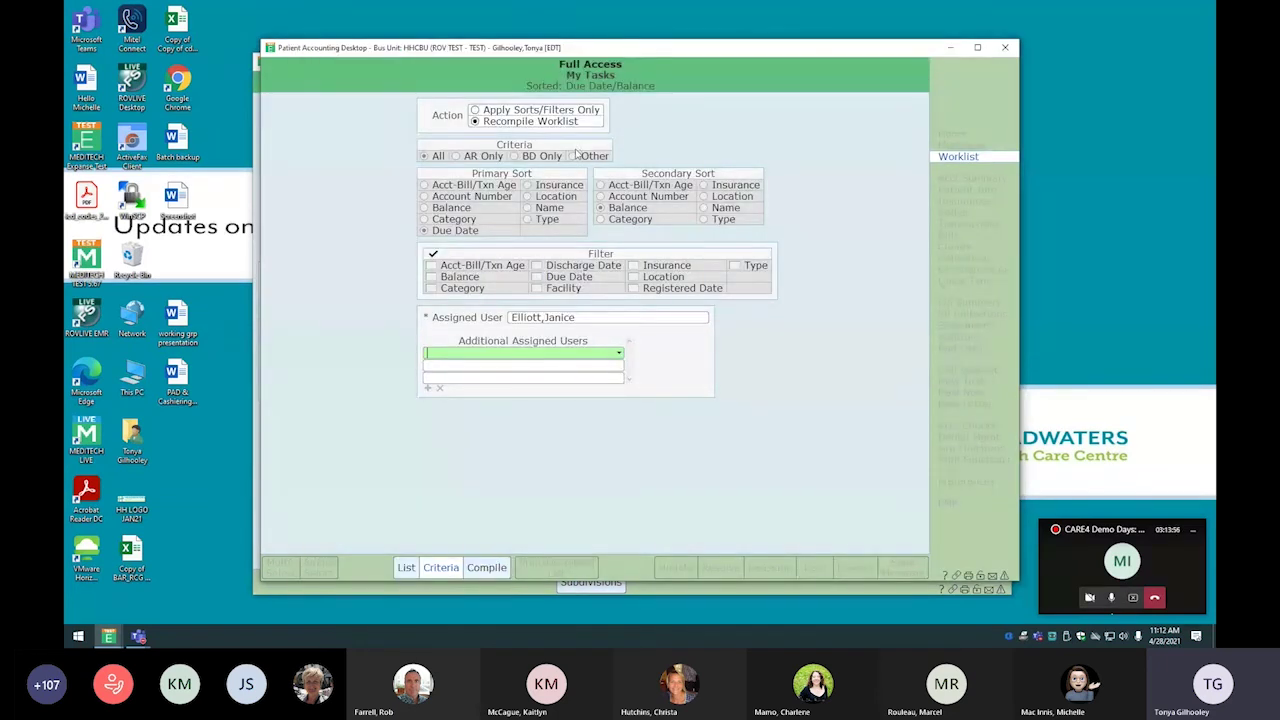
{"action": "left_click", "coordinate": [489, 566]}
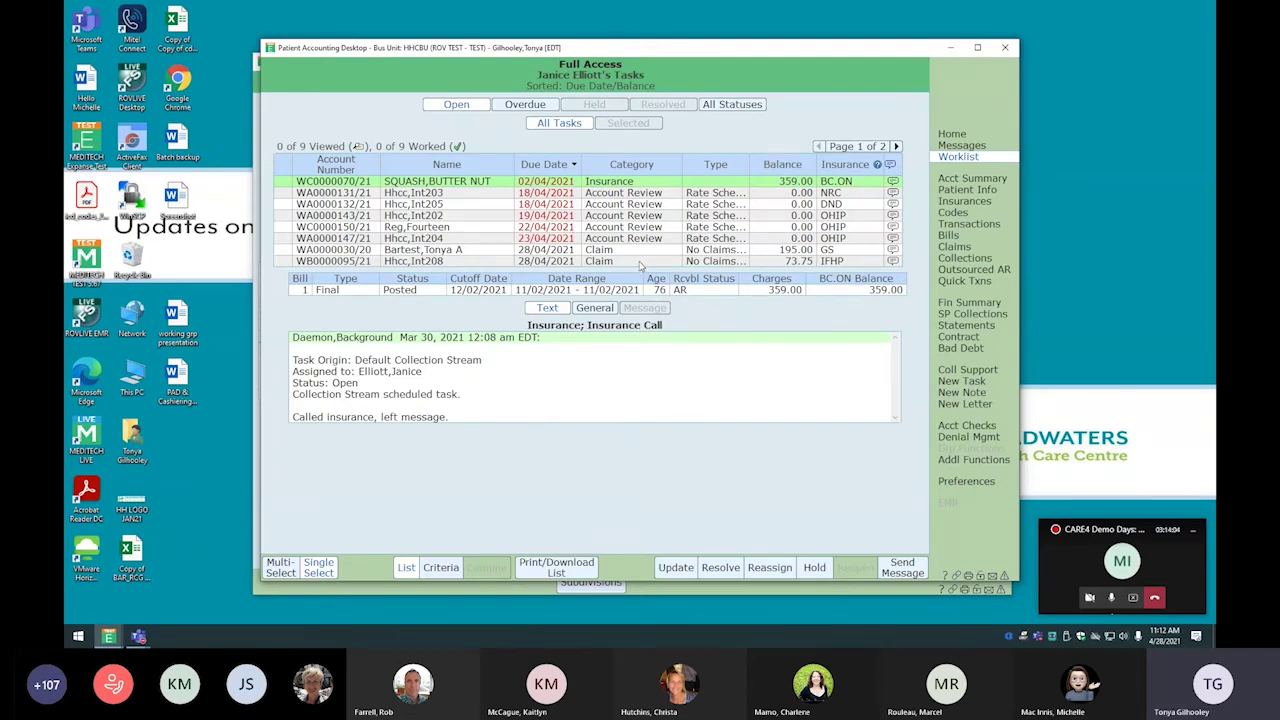
{"action": "left_click", "coordinate": [955, 140]}
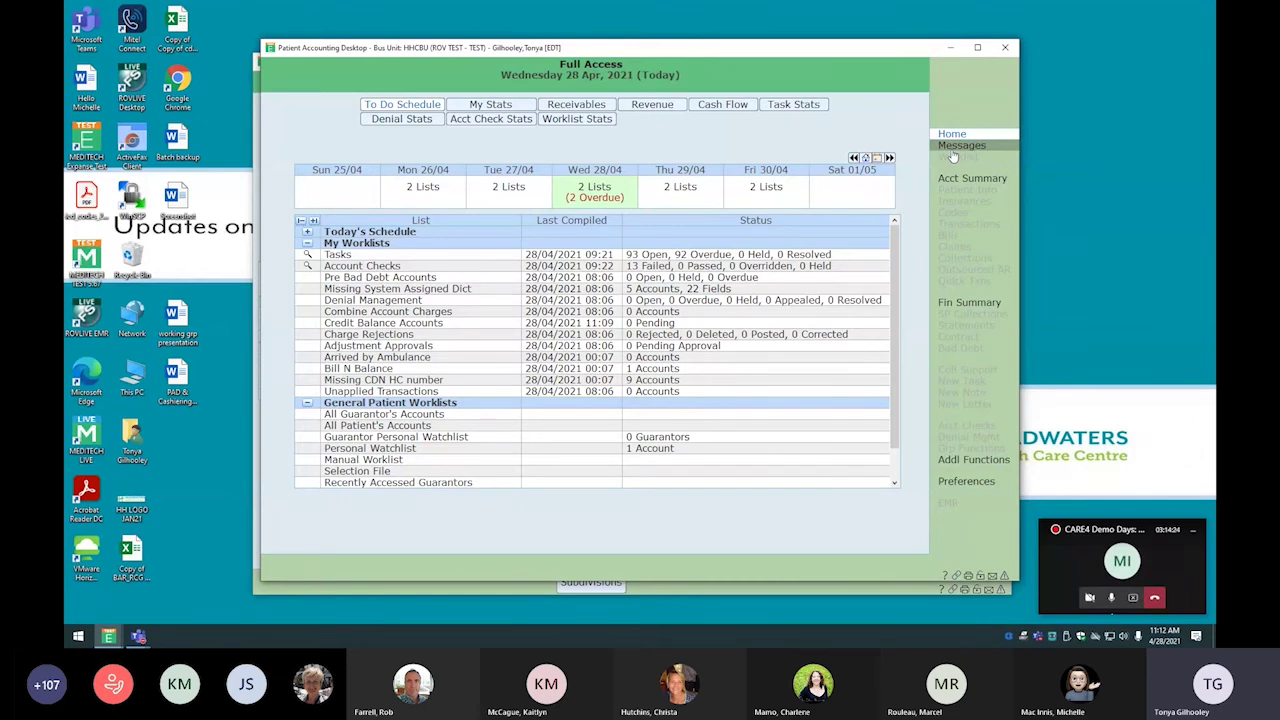
List the accounts in the 27/04/2021 181+ receivables aging bucket, sorted by insurance then amount
{"action": "left_click", "coordinate": [600, 106]}
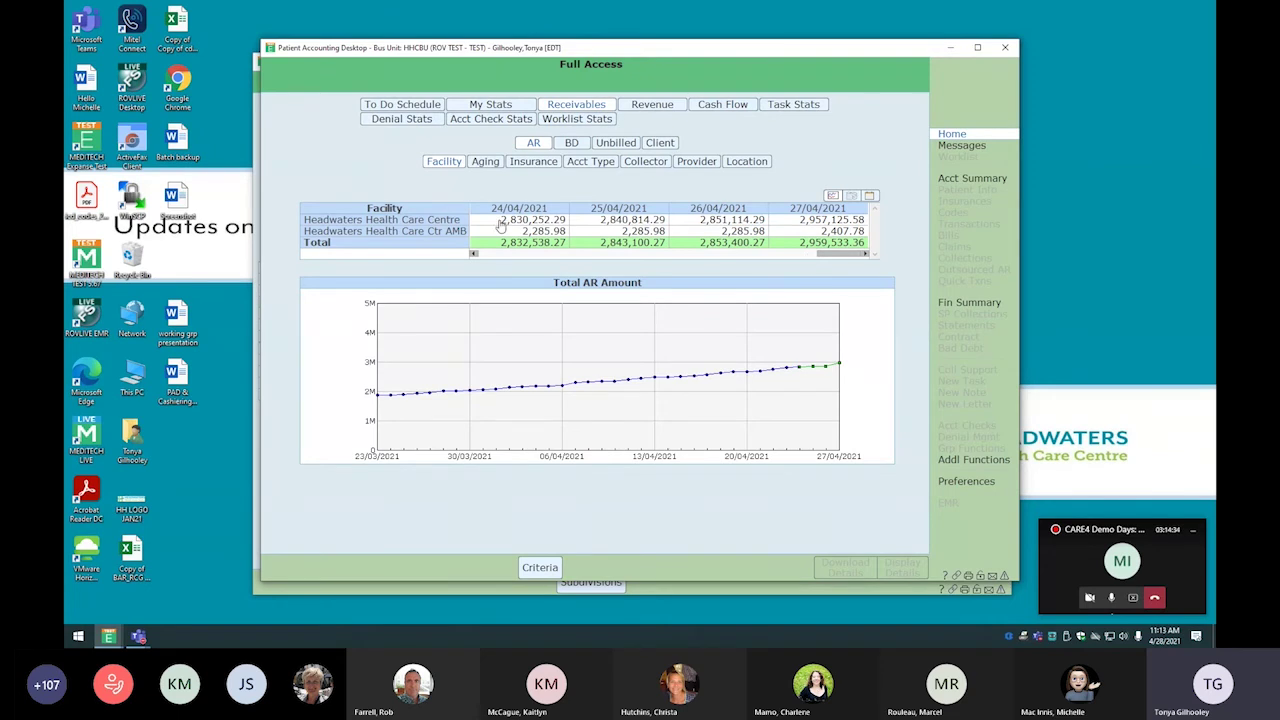
{"action": "left_click", "coordinate": [485, 162]}
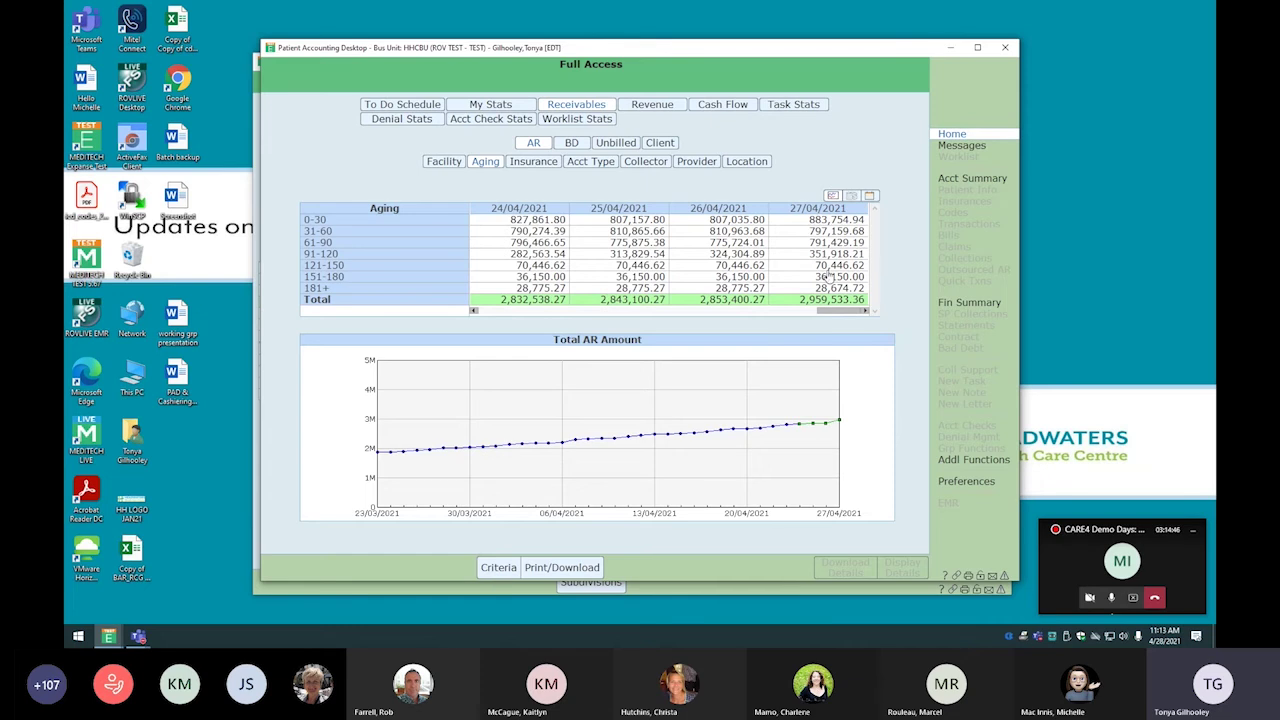
{"action": "left_click", "coordinate": [831, 289]}
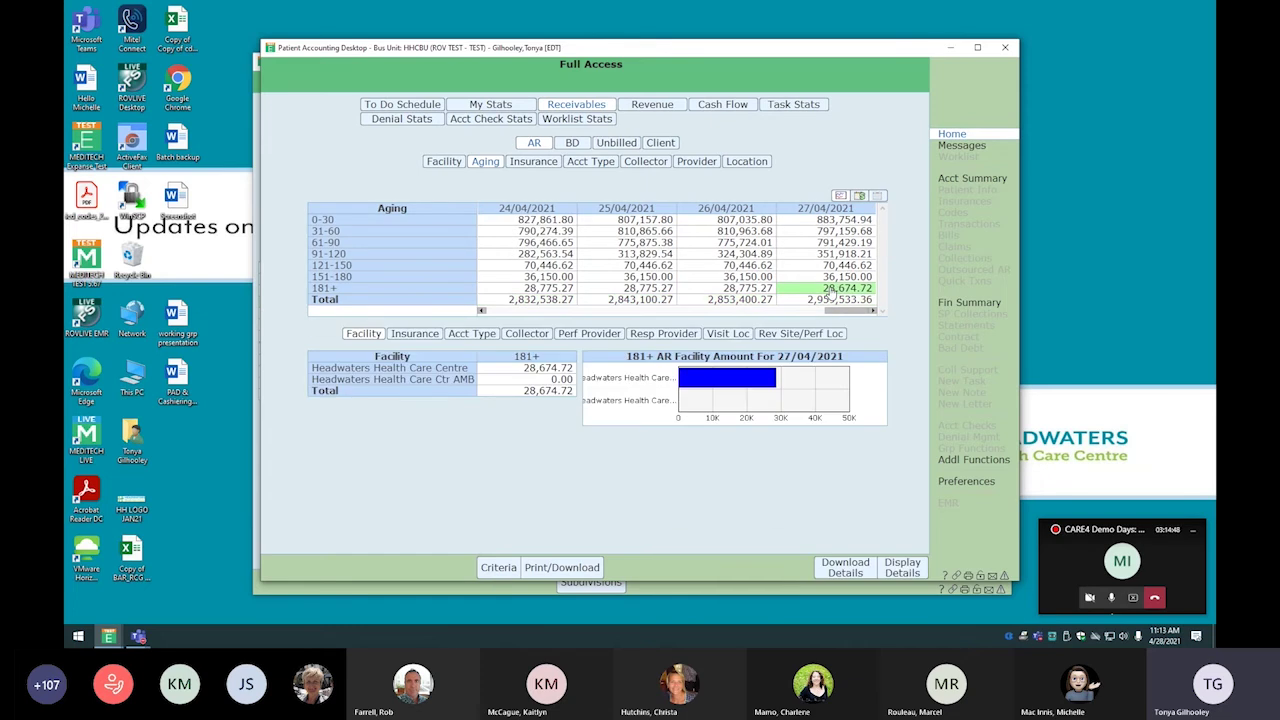
{"action": "left_click", "coordinate": [905, 569]}
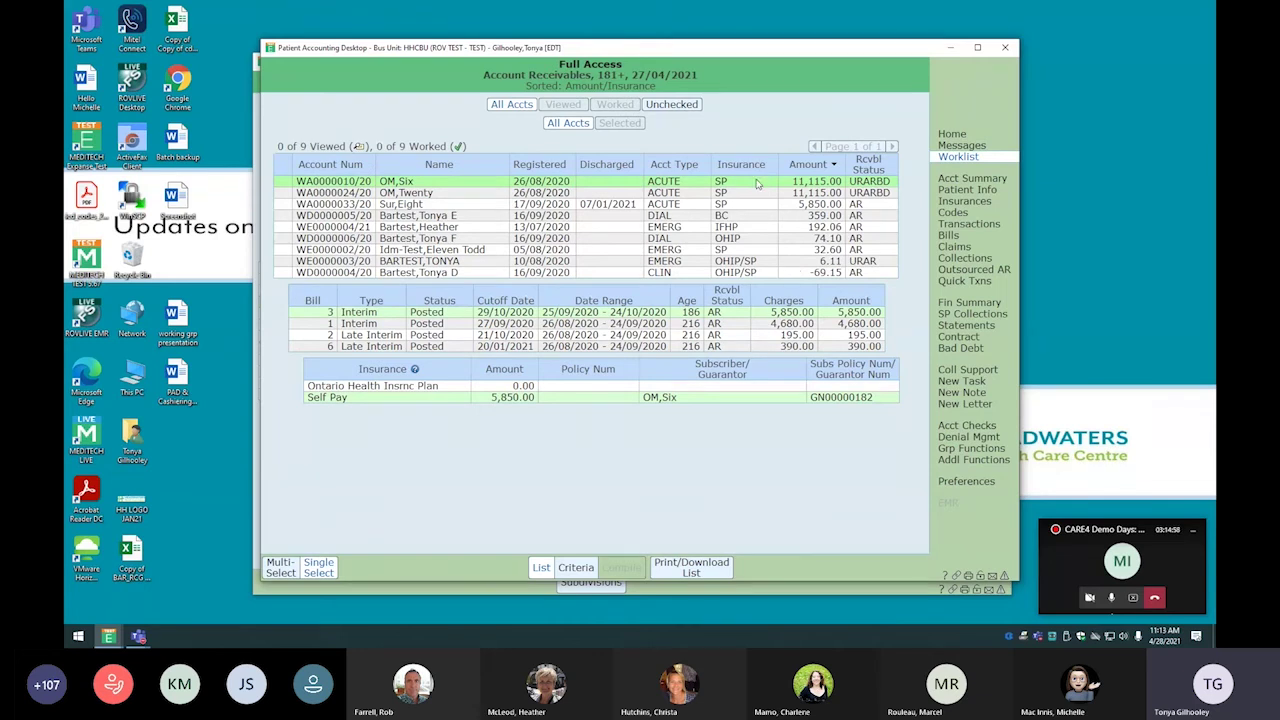
{"action": "left_click", "coordinate": [751, 166]}
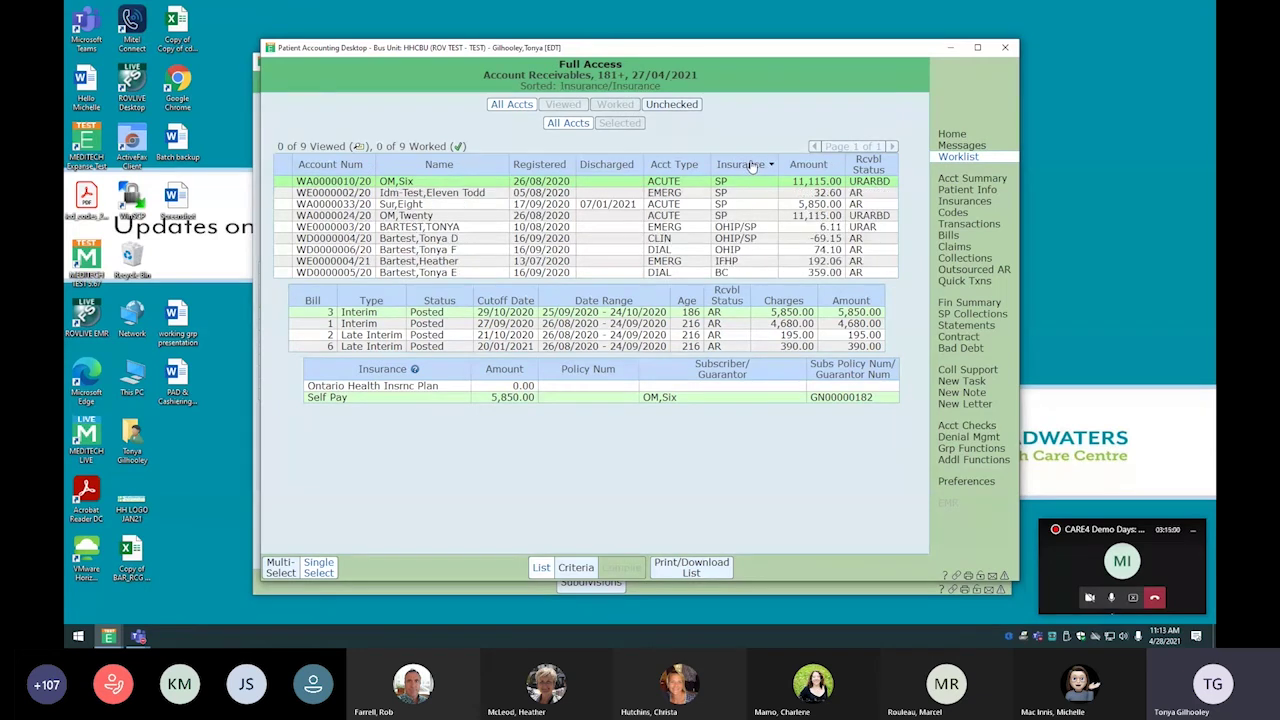
{"action": "left_click", "coordinate": [812, 165]}
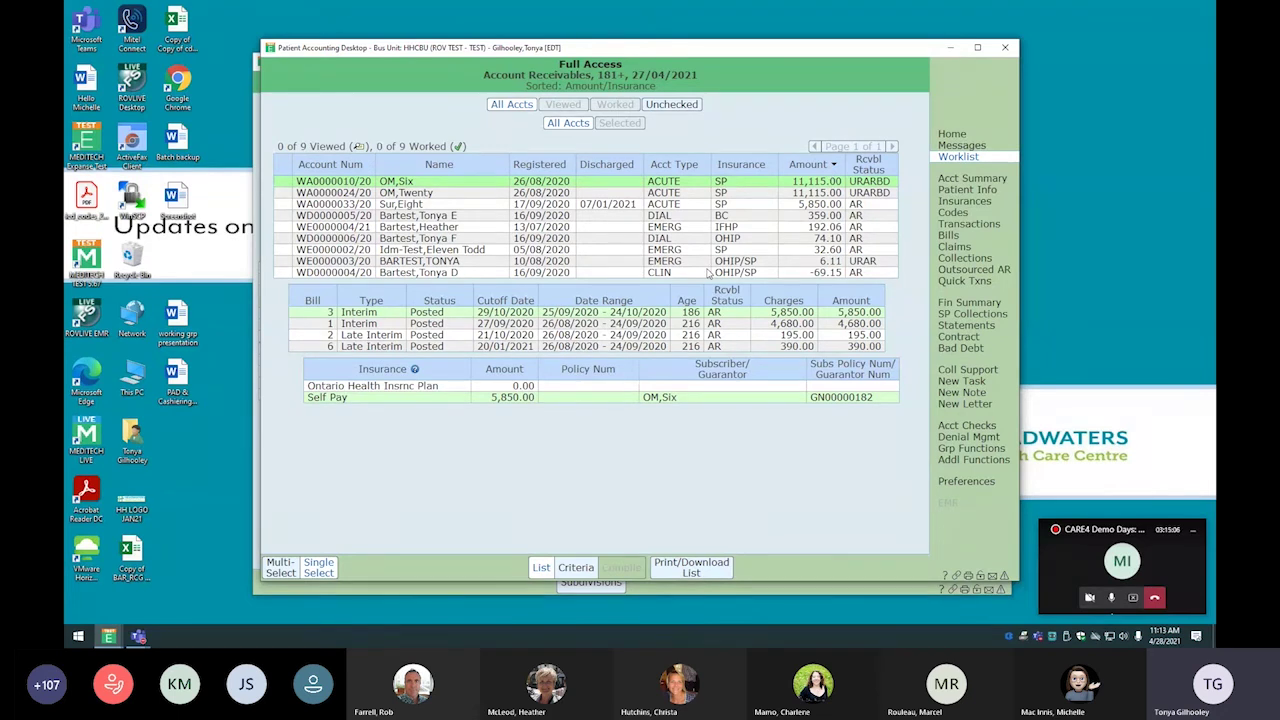
{"action": "left_click", "coordinate": [966, 137]}
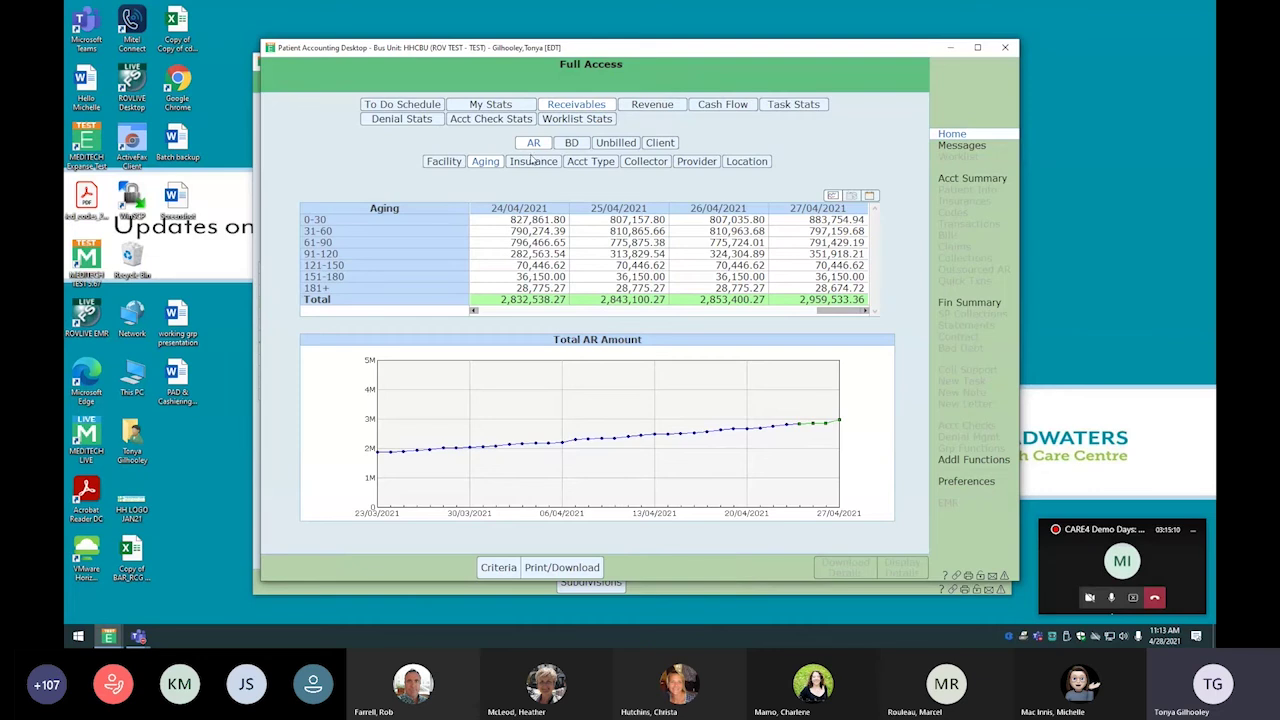
List the four accounts behind my 510.06 in 181+ receivables on 27/04/2021
{"action": "left_click", "coordinate": [499, 109]}
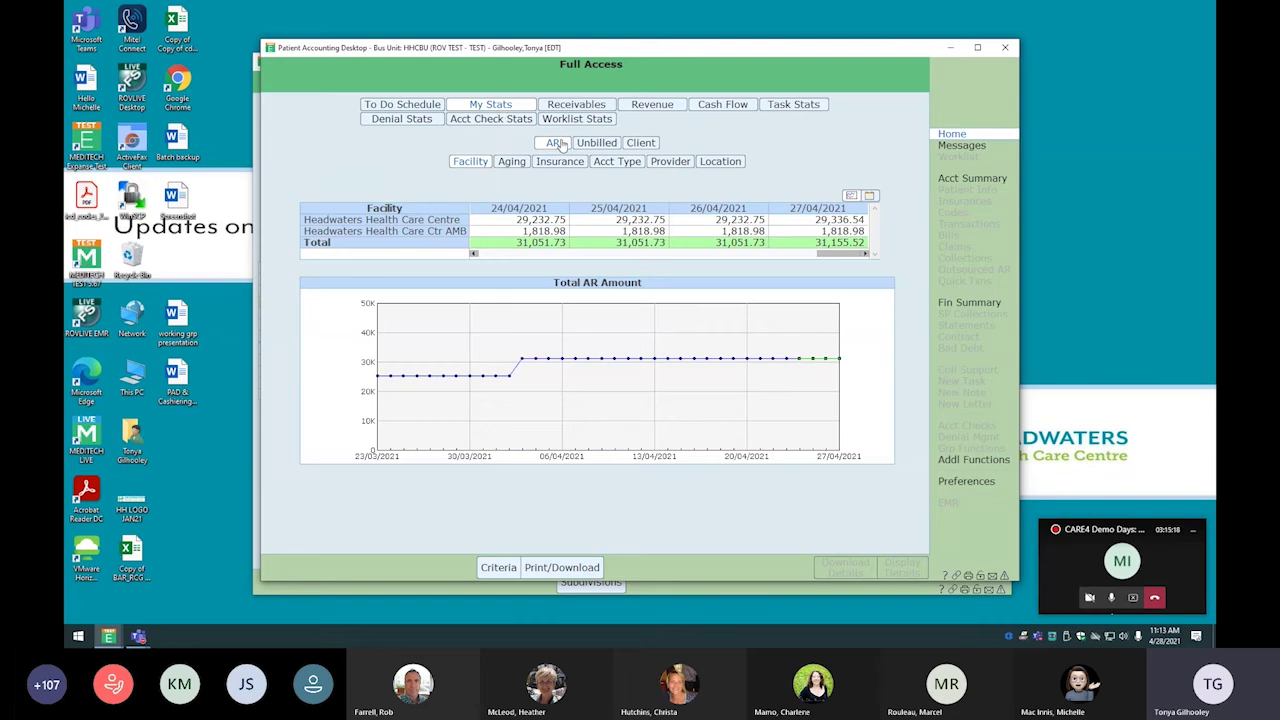
{"action": "left_click", "coordinate": [504, 166]}
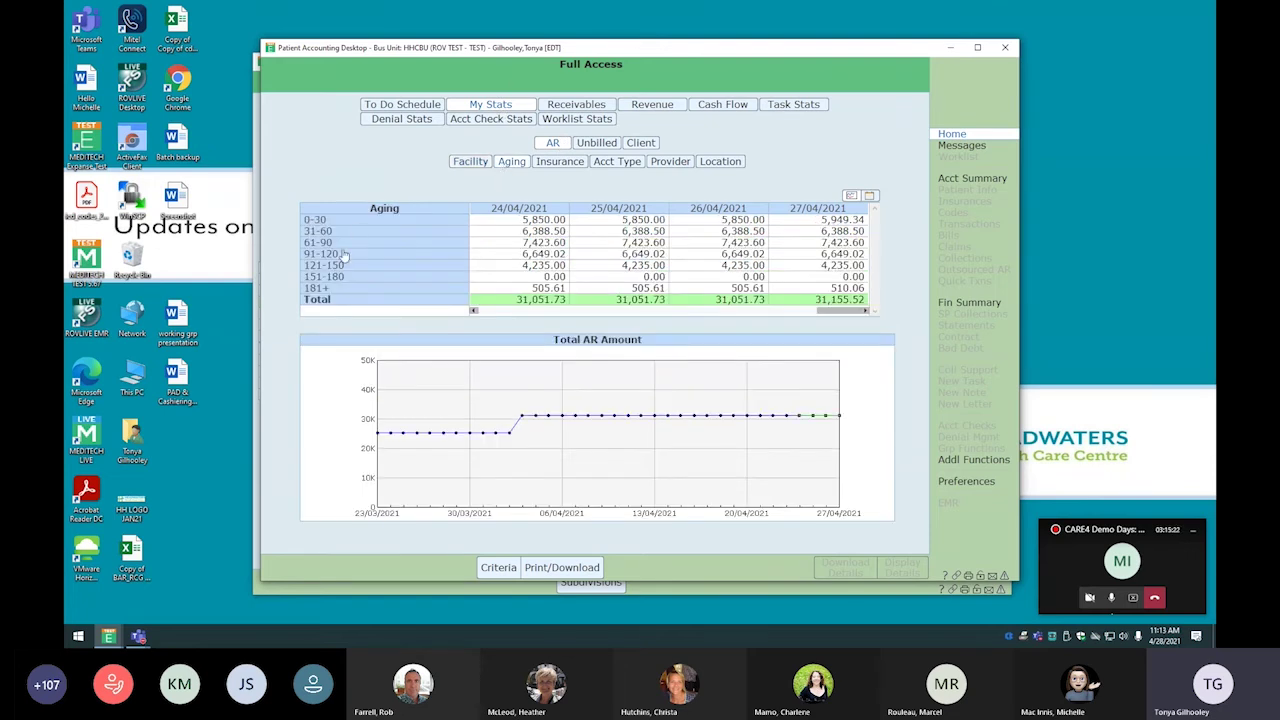
{"action": "left_click", "coordinate": [846, 288]}
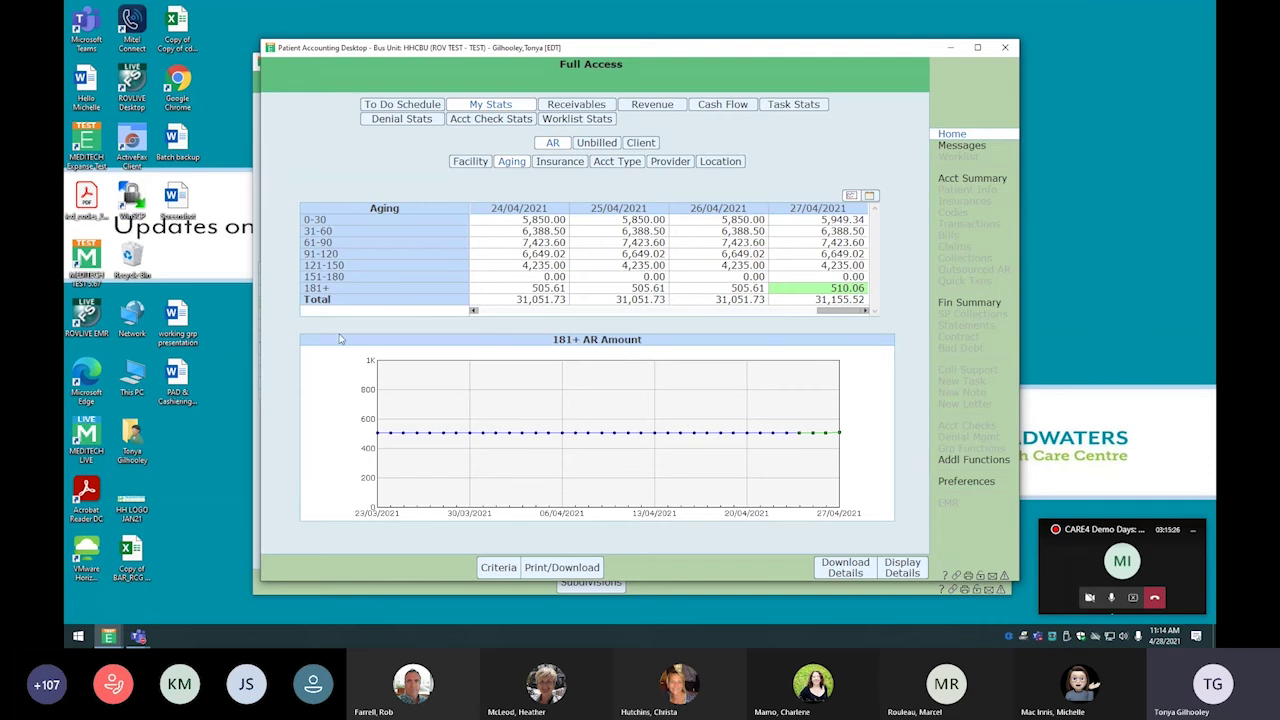
{"action": "left_click", "coordinate": [904, 572]}
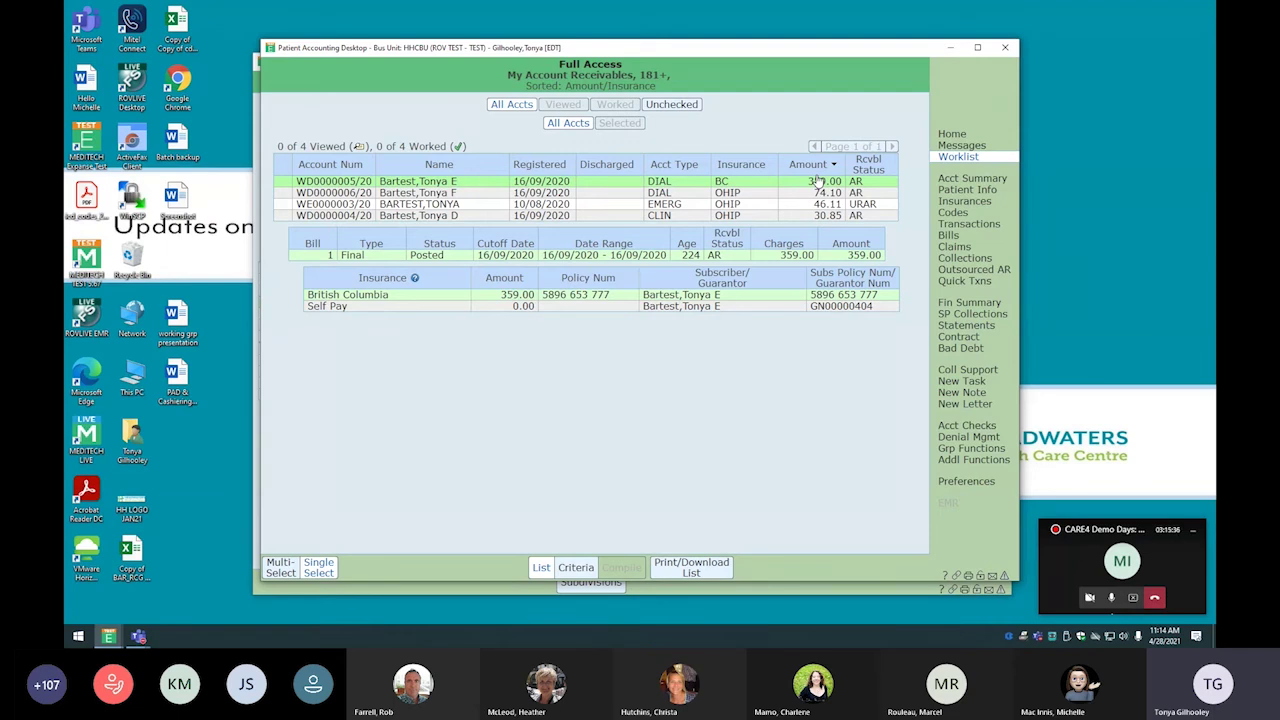
List my Ontario-insurance accounts for 27/04/2021, then open the Account Summary screen
{"action": "left_click", "coordinate": [952, 133]}
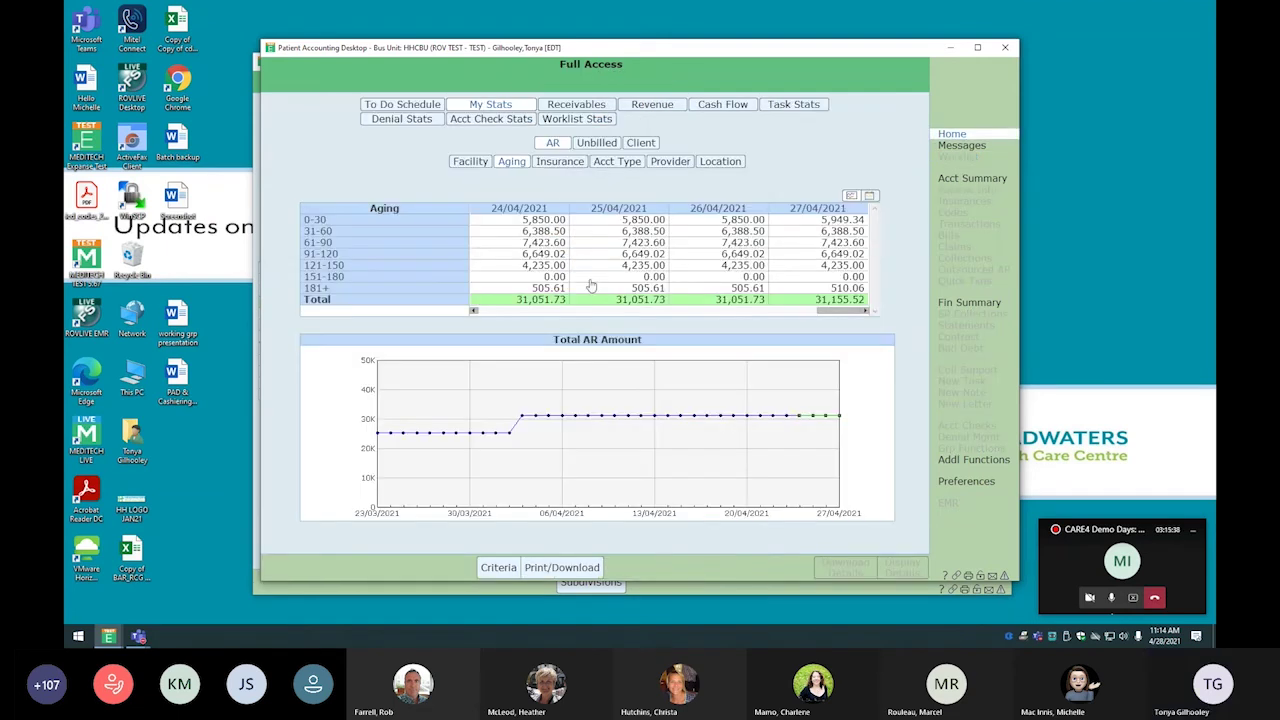
{"action": "left_click", "coordinate": [558, 163]}
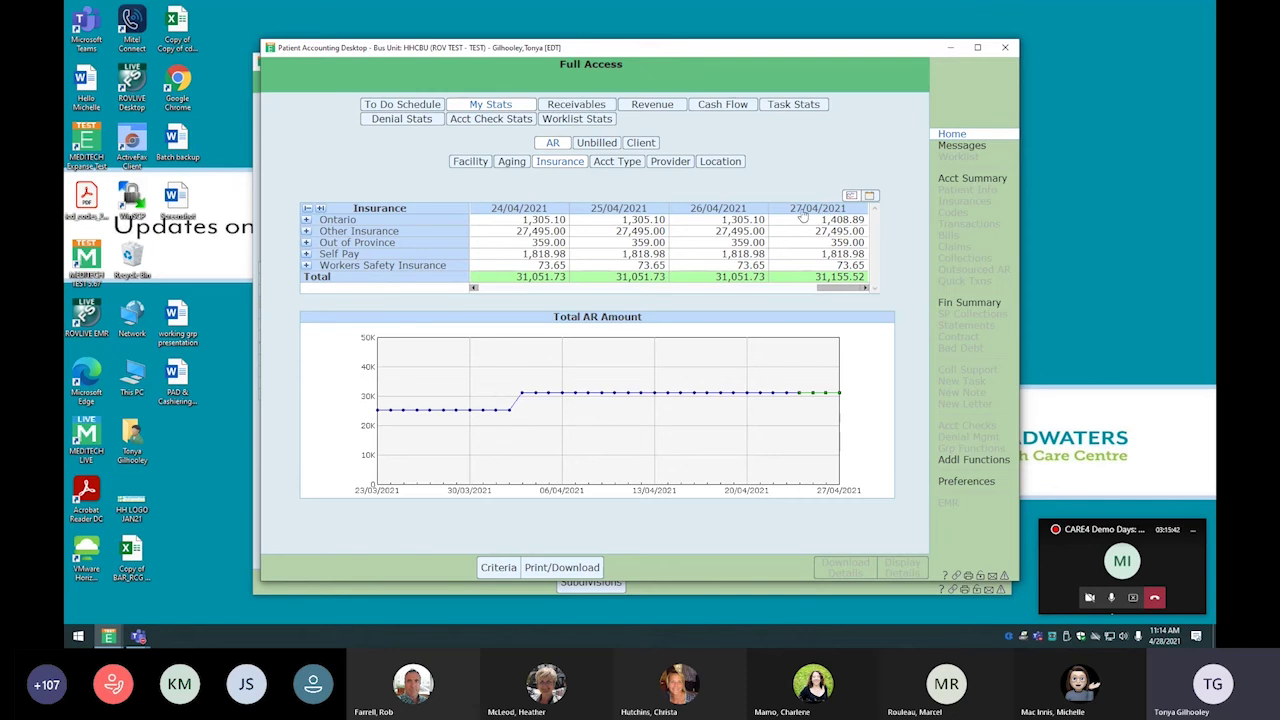
{"action": "left_click", "coordinate": [838, 222]}
{"action": "left_click", "coordinate": [899, 558]}
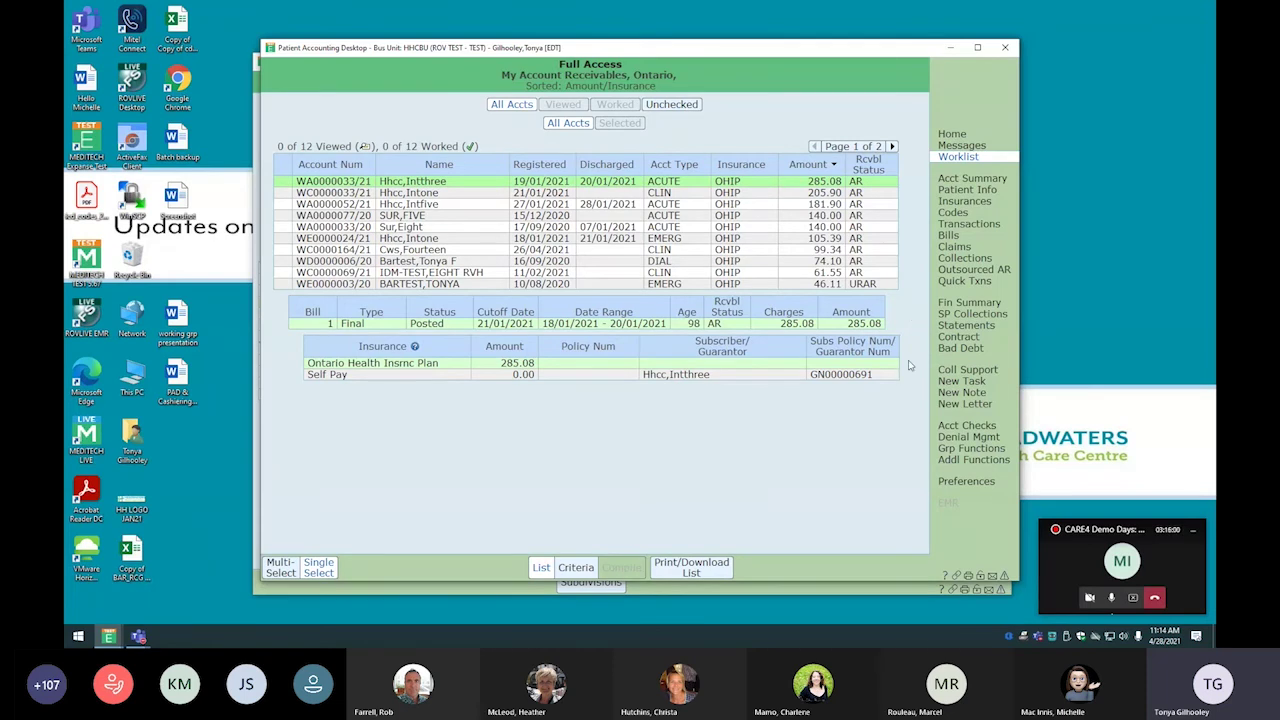
{"action": "left_click", "coordinate": [966, 178]}
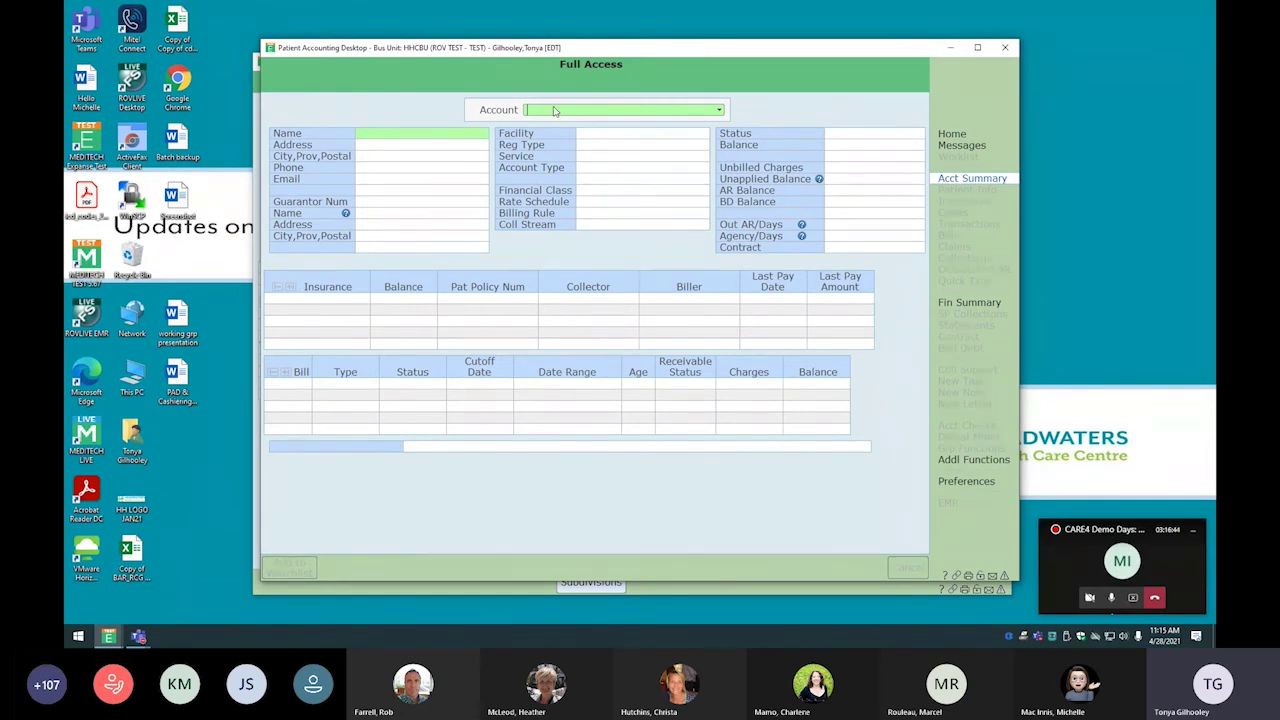
Load an emergency account's summary by account number, clear it, and open Account Lookup with F9
{"action": "type", "text": "we3/20"}
{"action": "key", "text": "Return"}
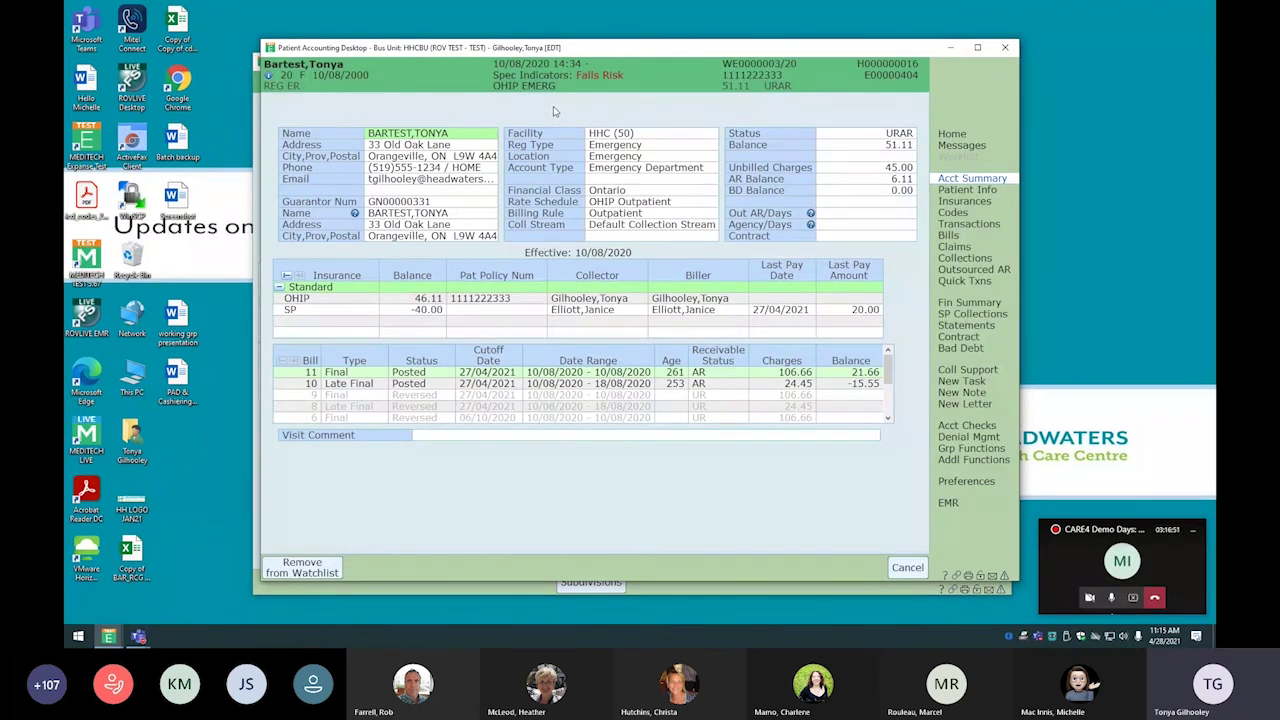
{"action": "key", "text": "Escape"}
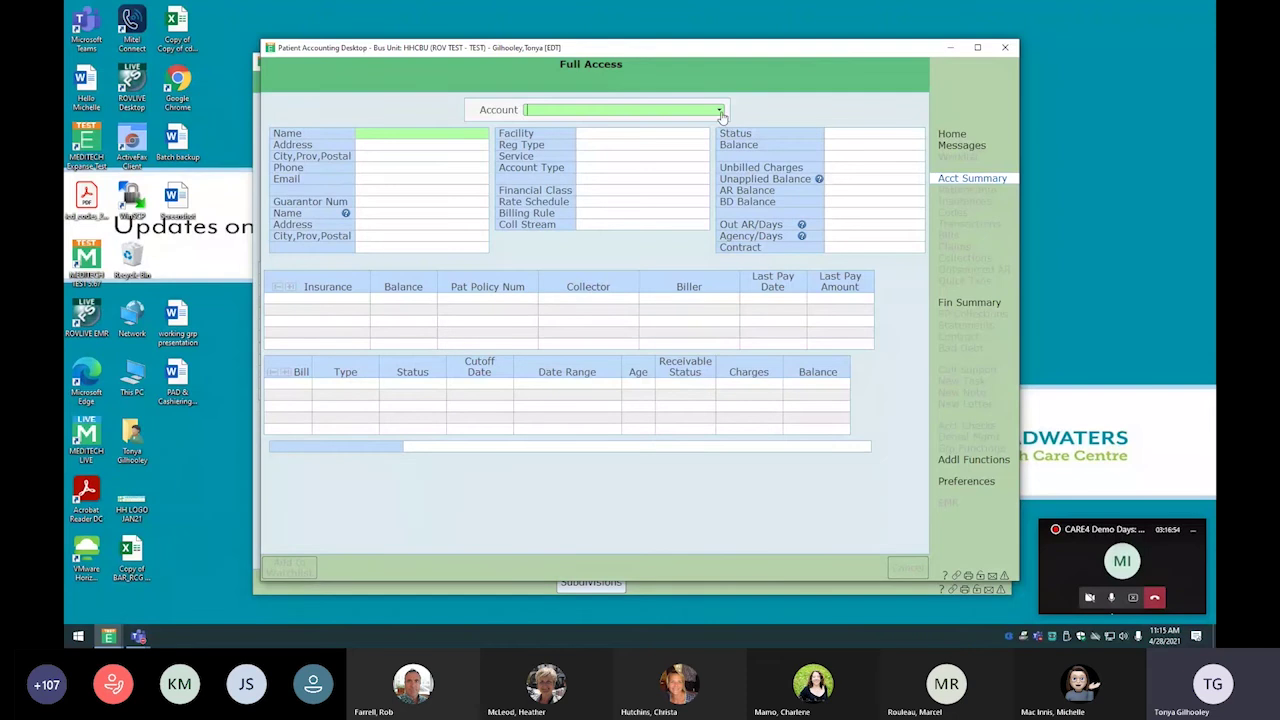
{"action": "key", "text": "F9"}
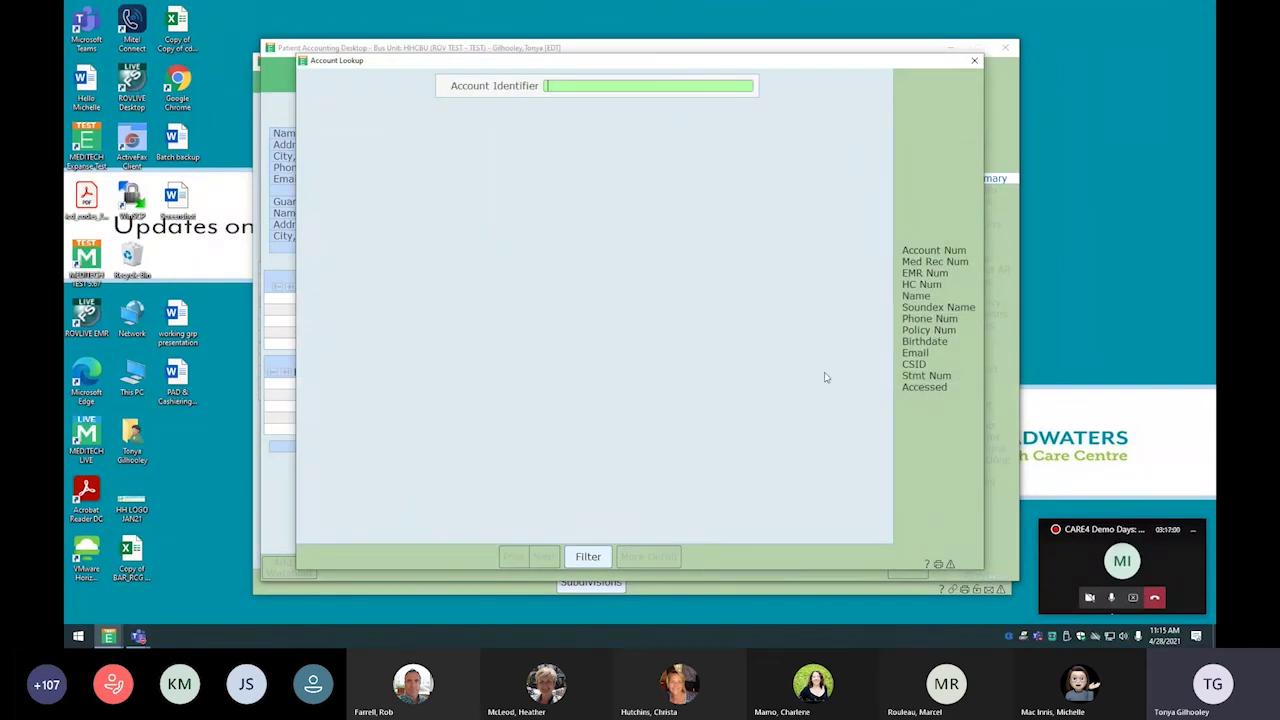
{"action": "left_click", "coordinate": [972, 62]}
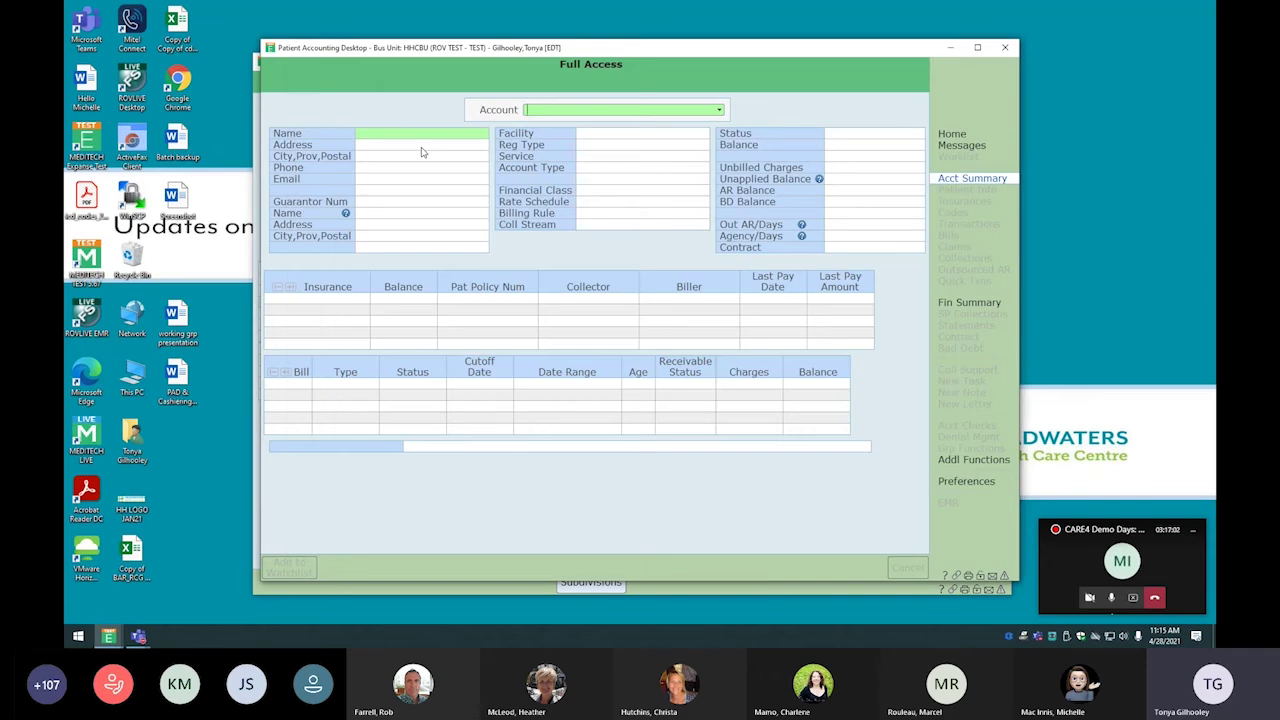
{"action": "type", "text": "1111222333"}
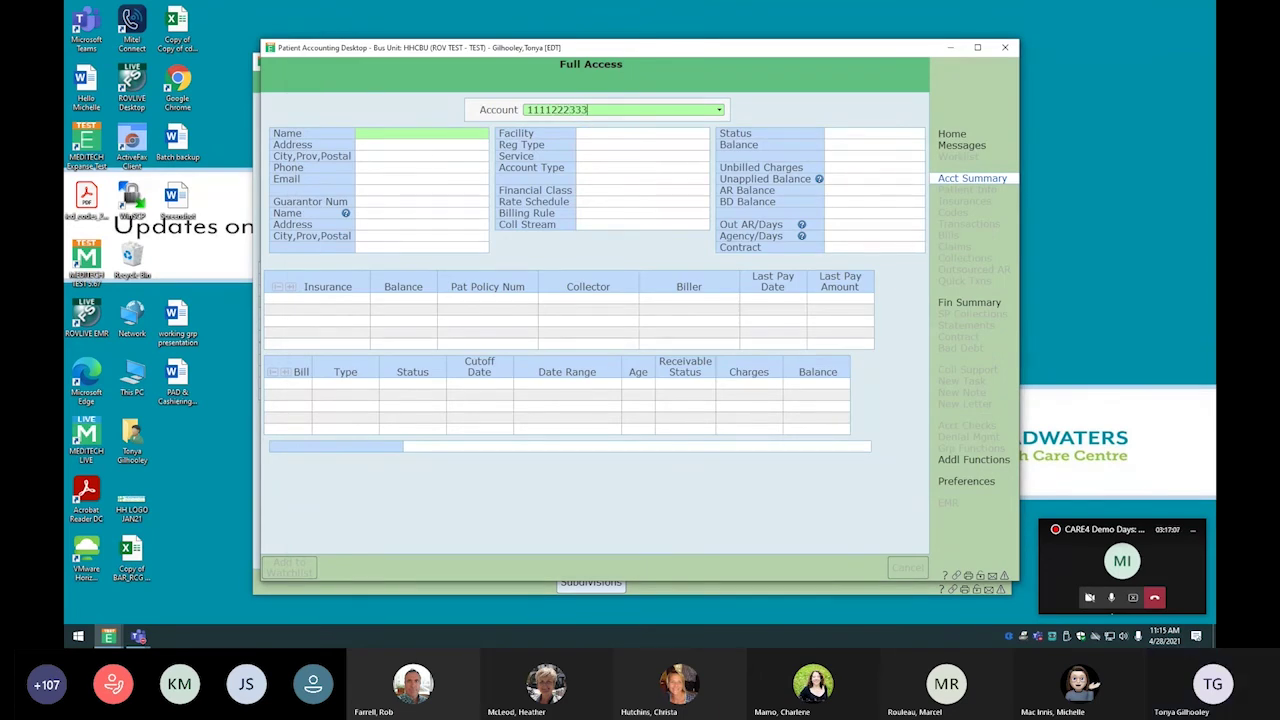
{"action": "key", "text": "Return"}
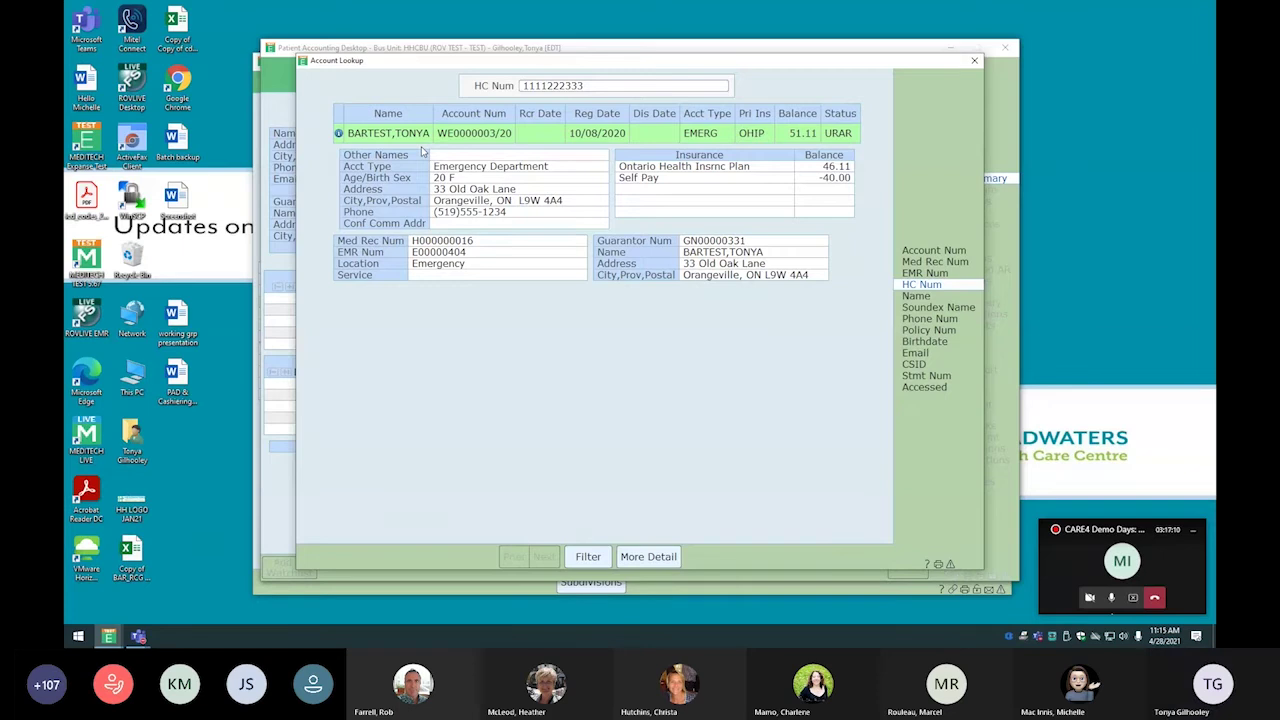
{"action": "key", "text": "Escape"}
{"action": "type", "text": "h"}
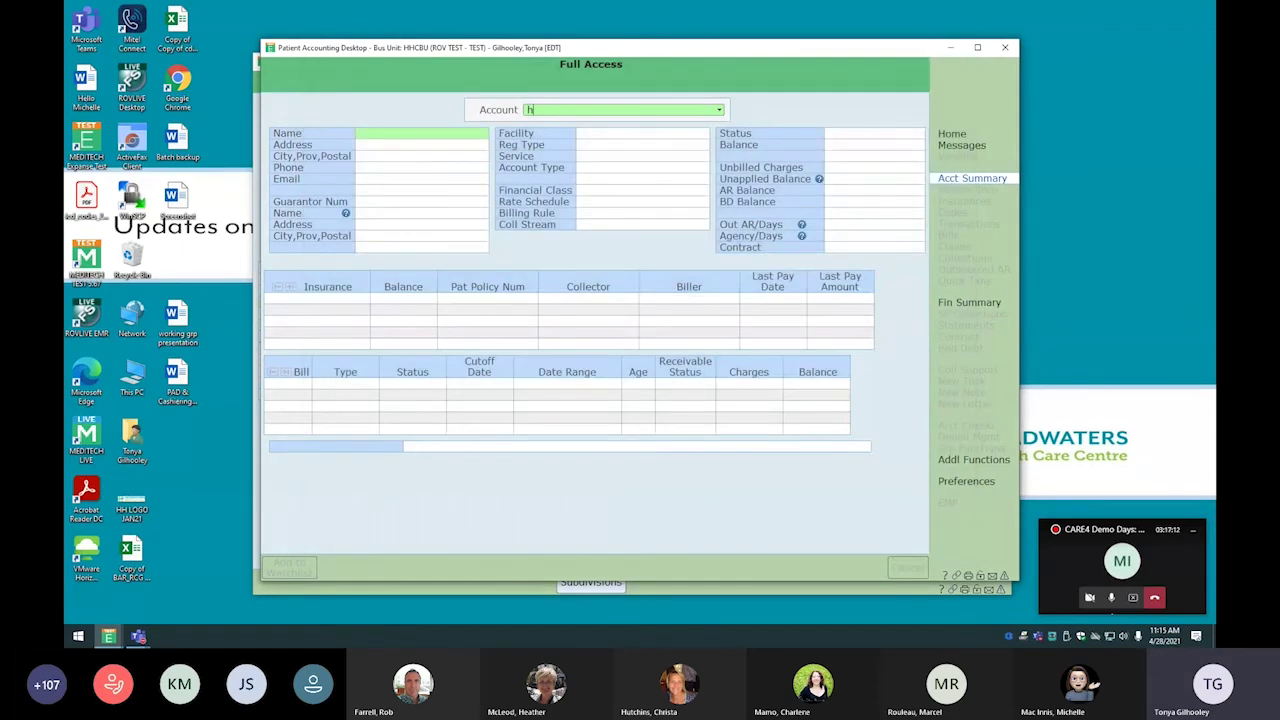
{"action": "type", "text": "16"}
{"action": "key", "text": "Return"}
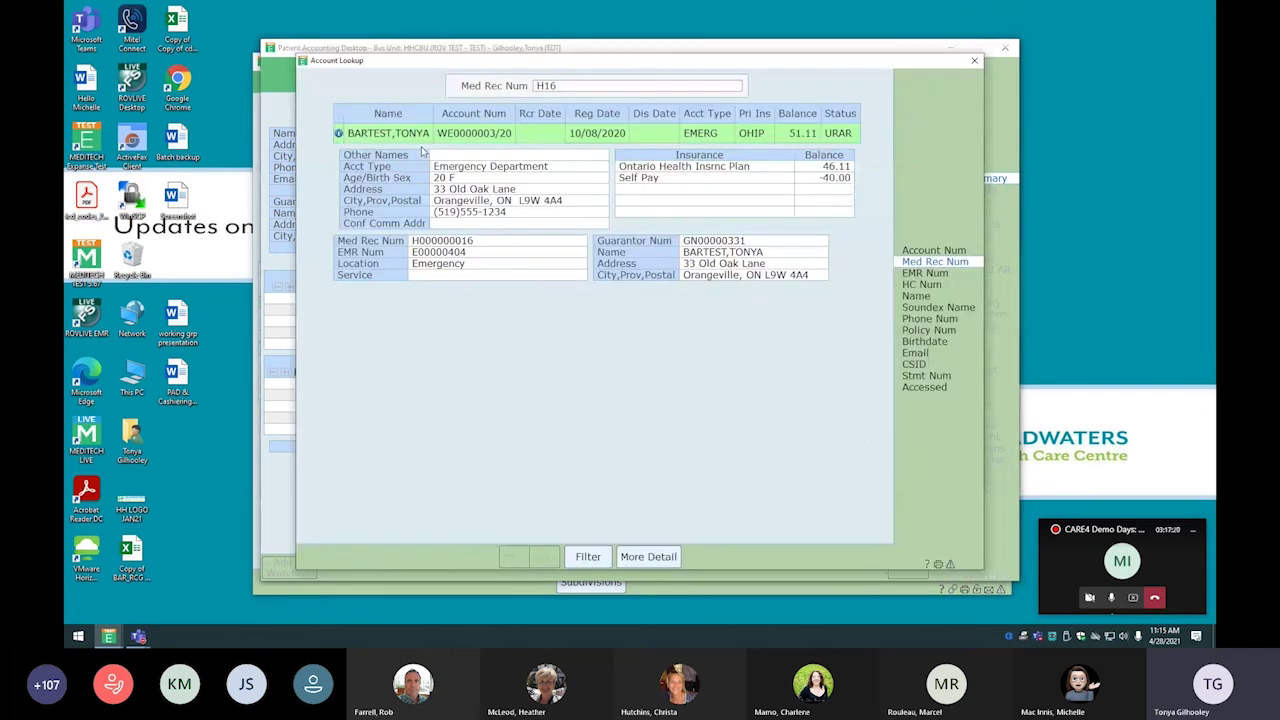
{"action": "key", "text": "Escape"}
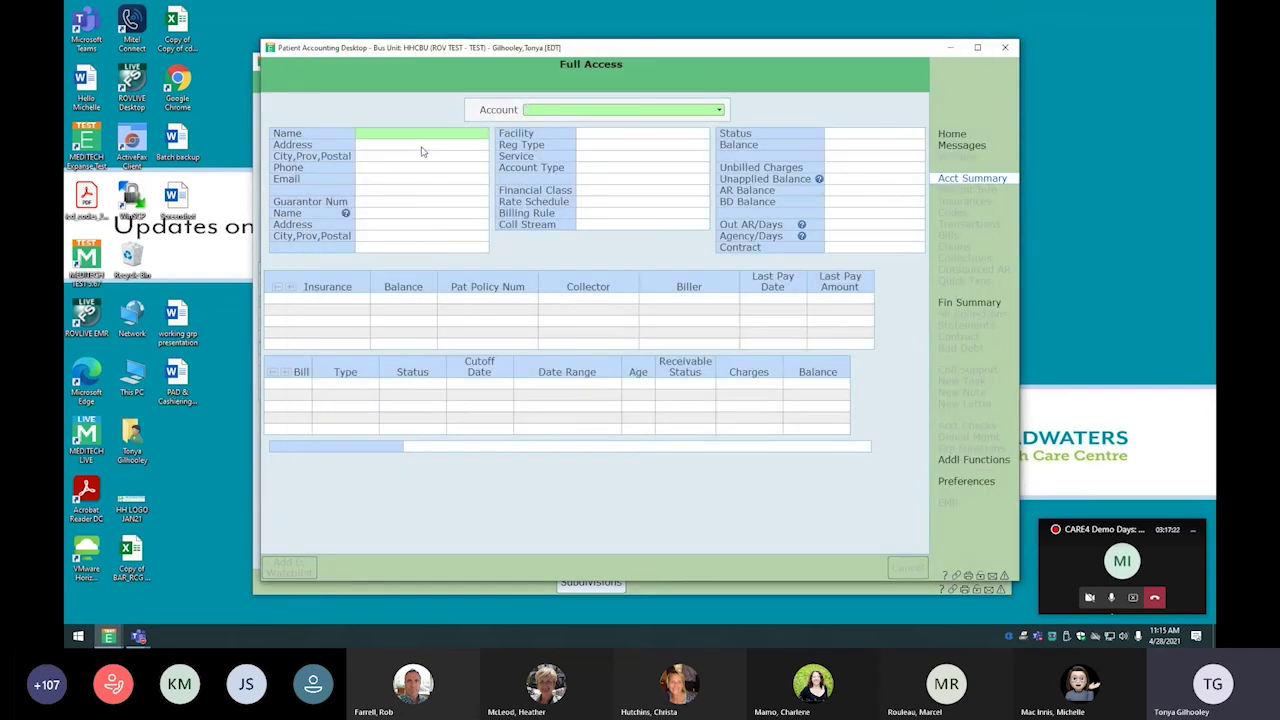
{"action": "type", "text": "e404"}
{"action": "key", "text": "Return"}
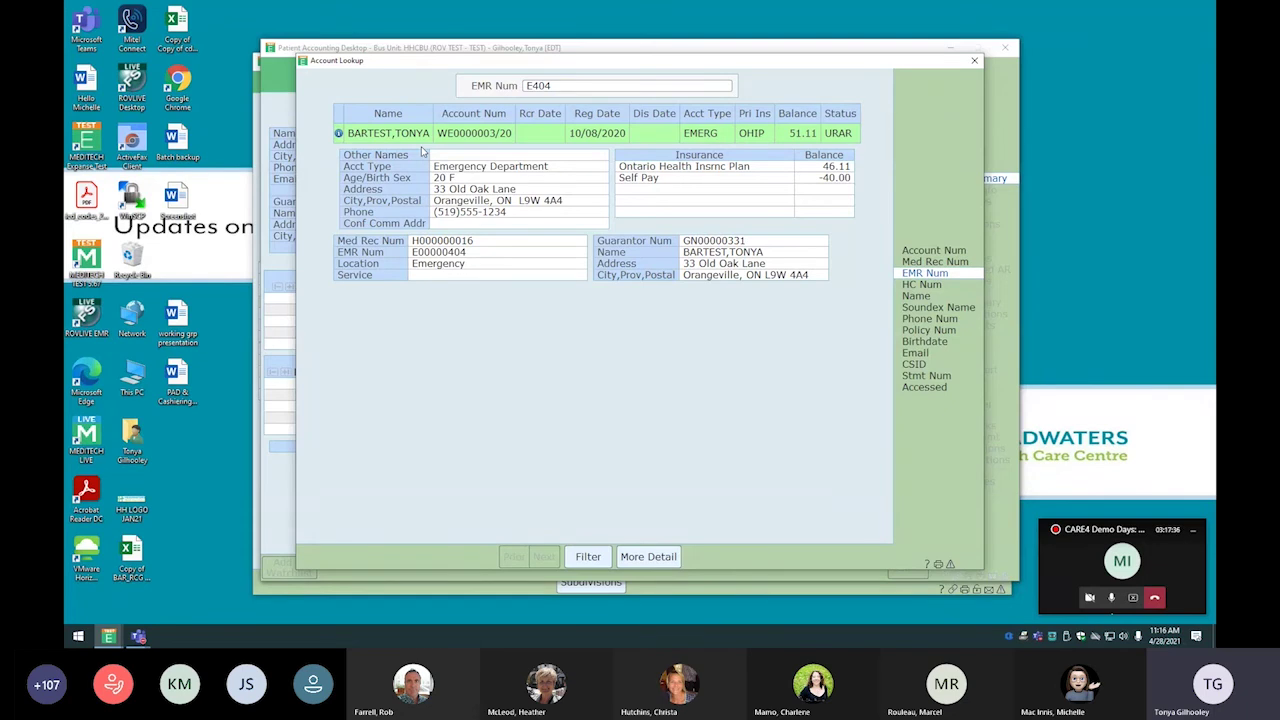
{"action": "key", "text": "Escape"}
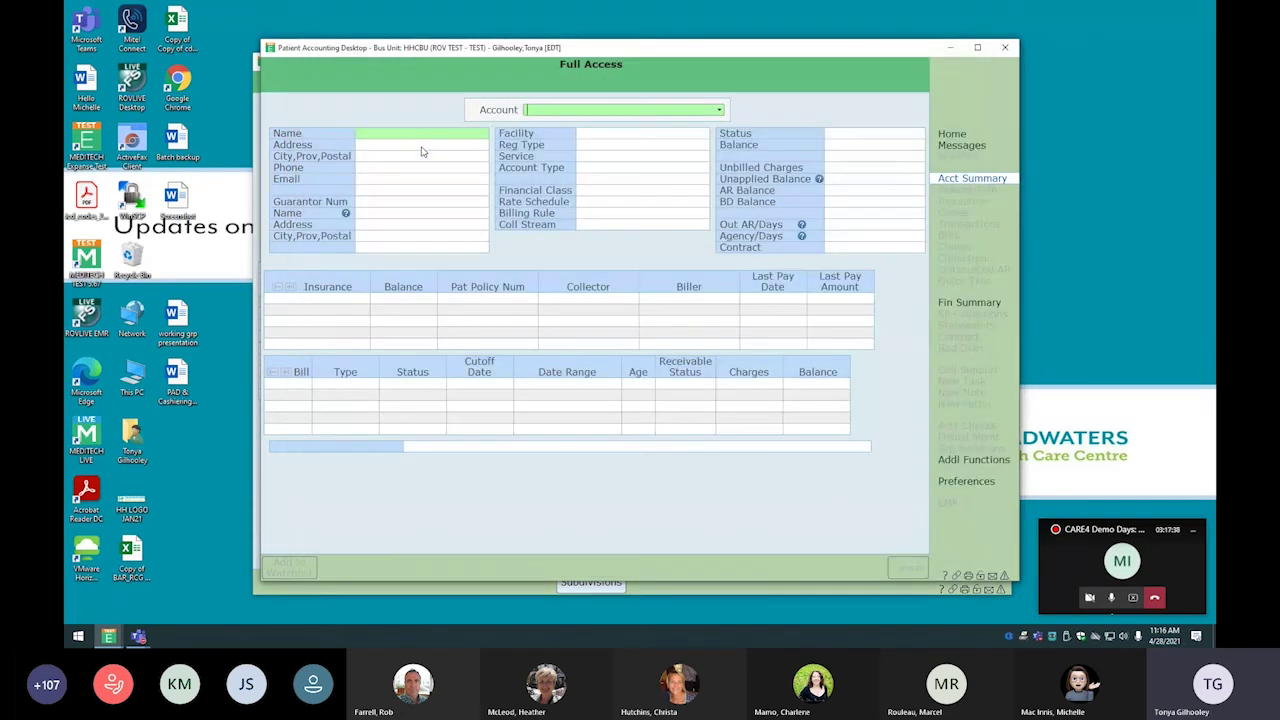
{"action": "type", "text": "5195551234"}
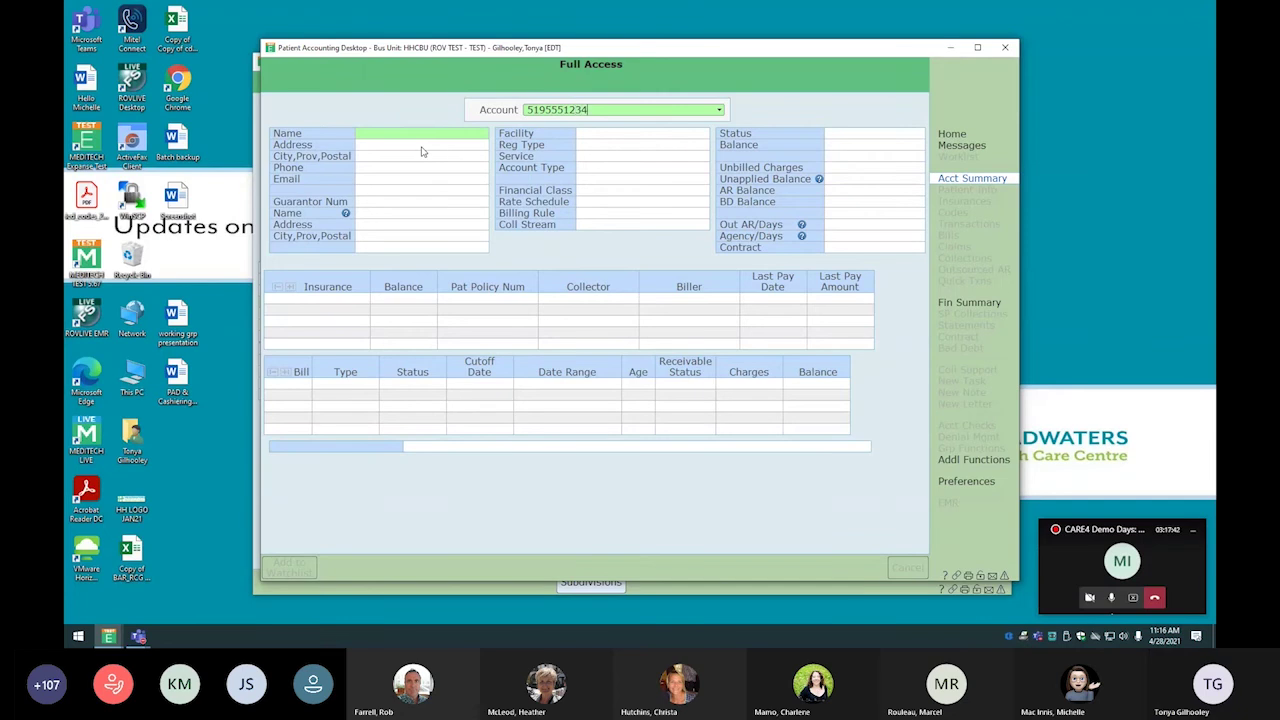
{"action": "key", "text": "Return"}
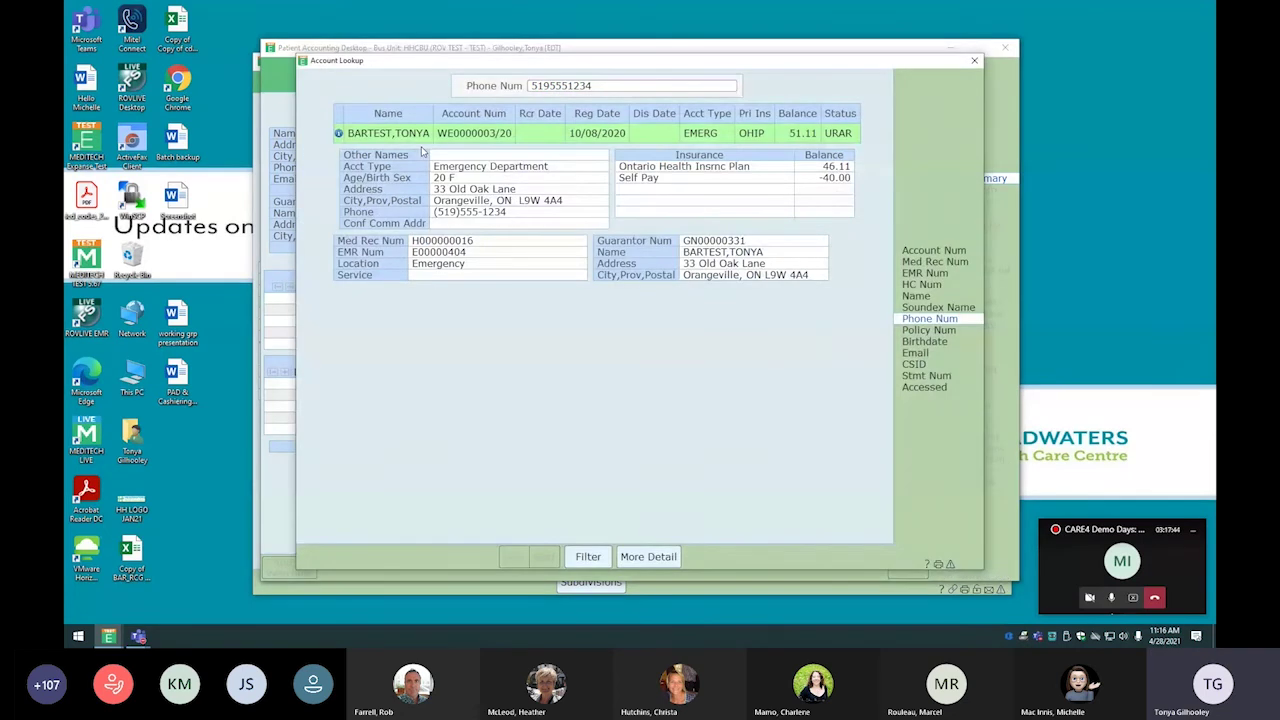
{"action": "key", "text": "Escape"}
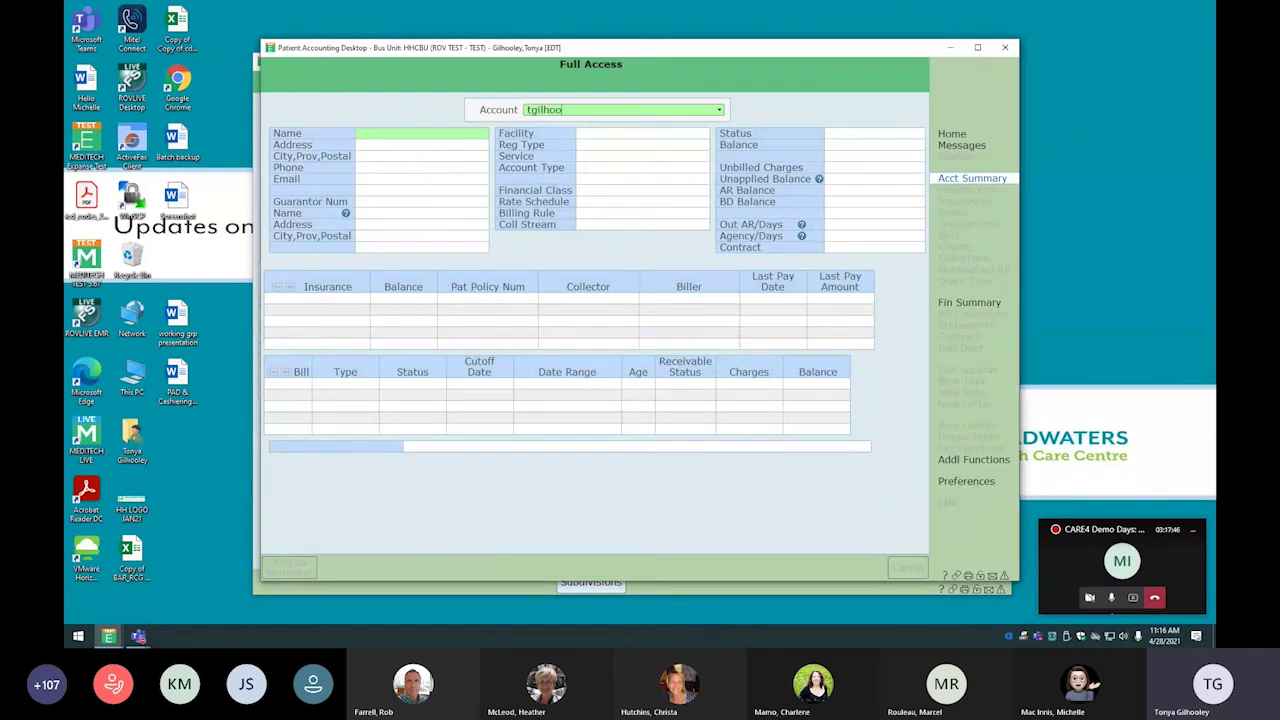
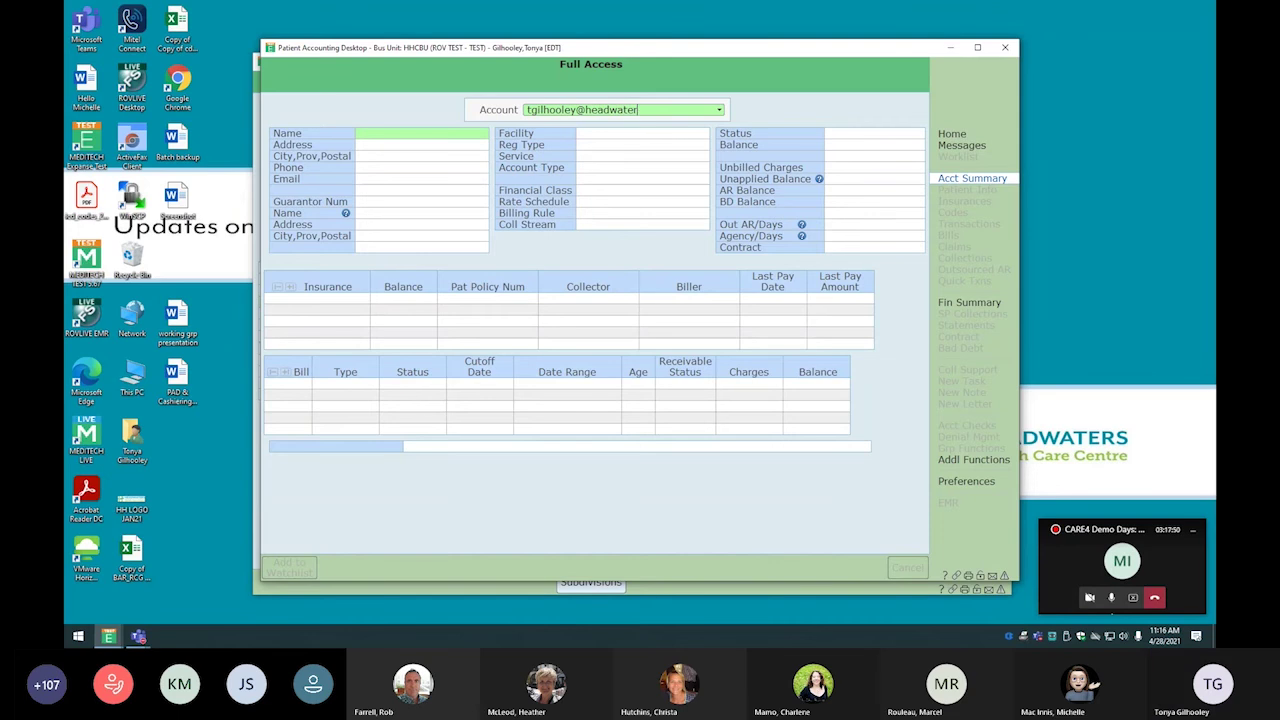
{"action": "key", "text": "Return"}
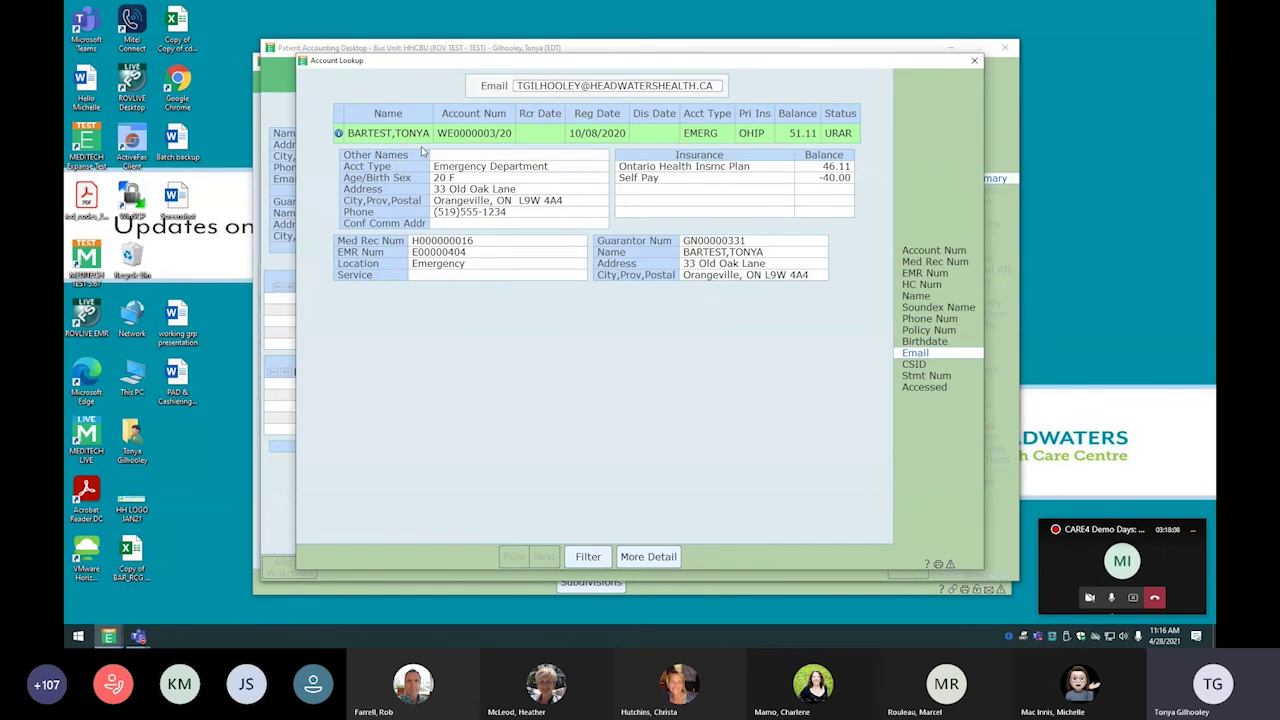
{"action": "left_click", "coordinate": [975, 62]}
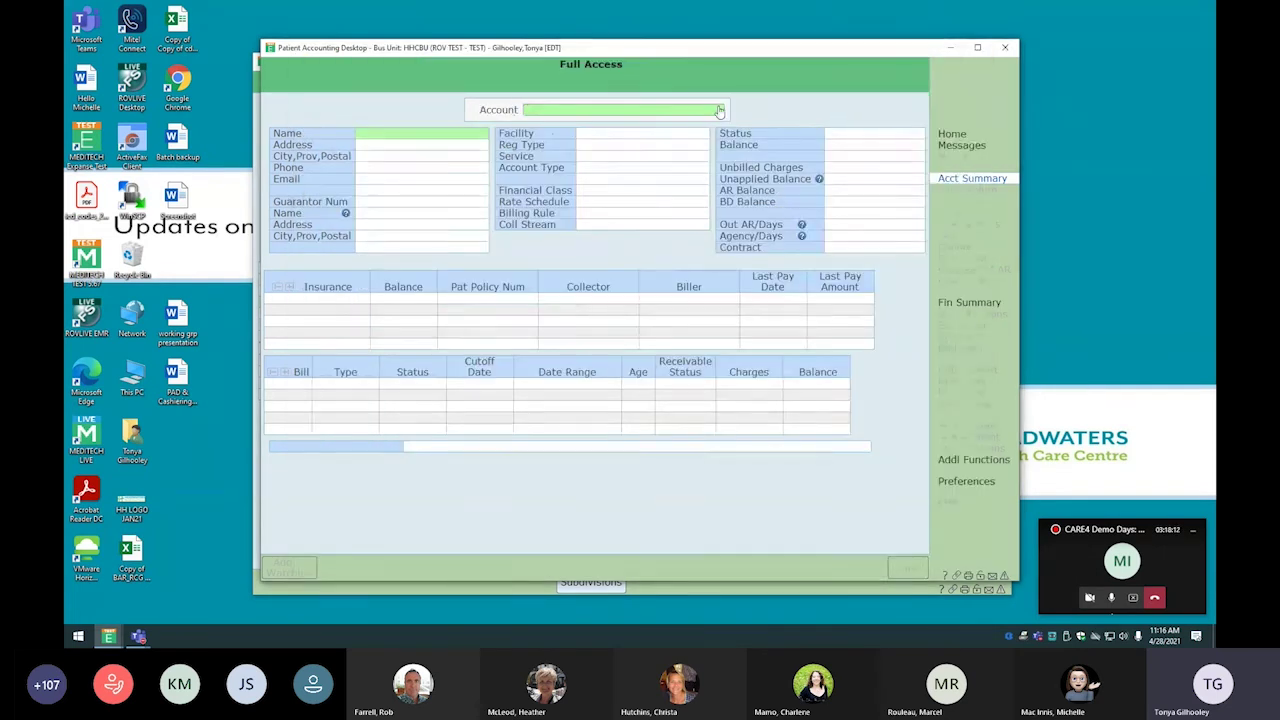
{"action": "left_click", "coordinate": [939, 388]}
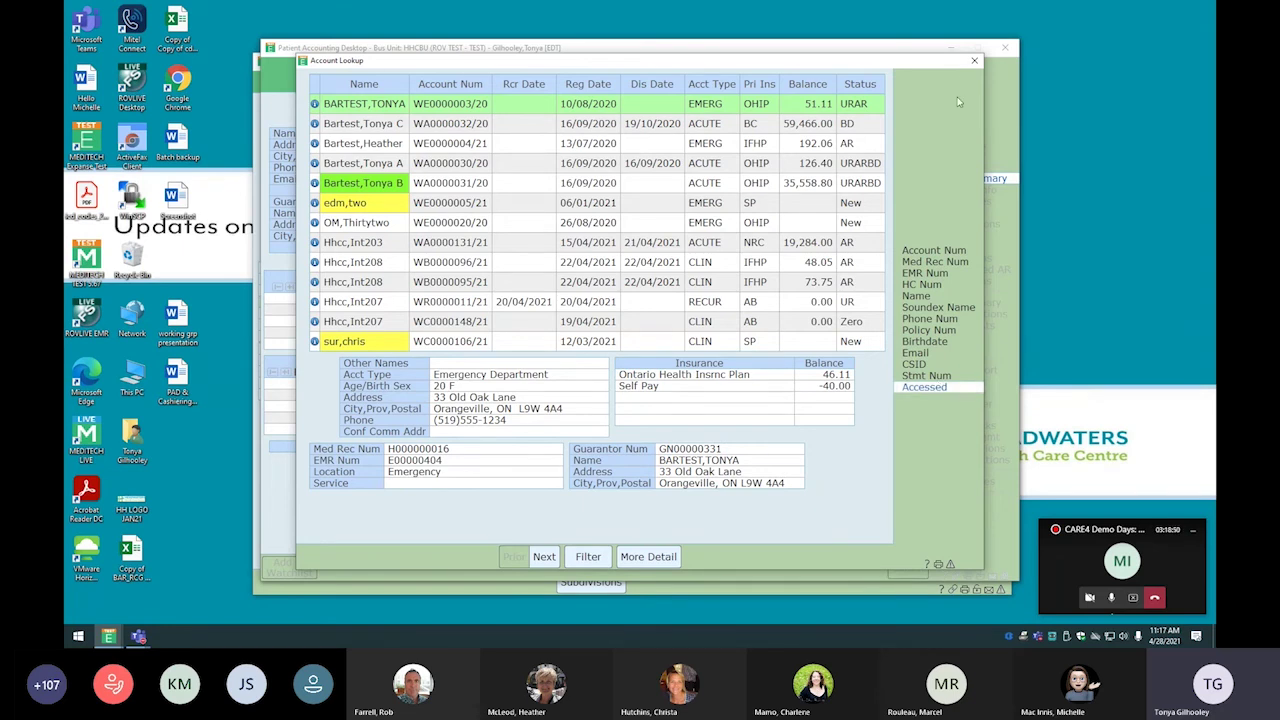
{"action": "left_click", "coordinate": [974, 60]}
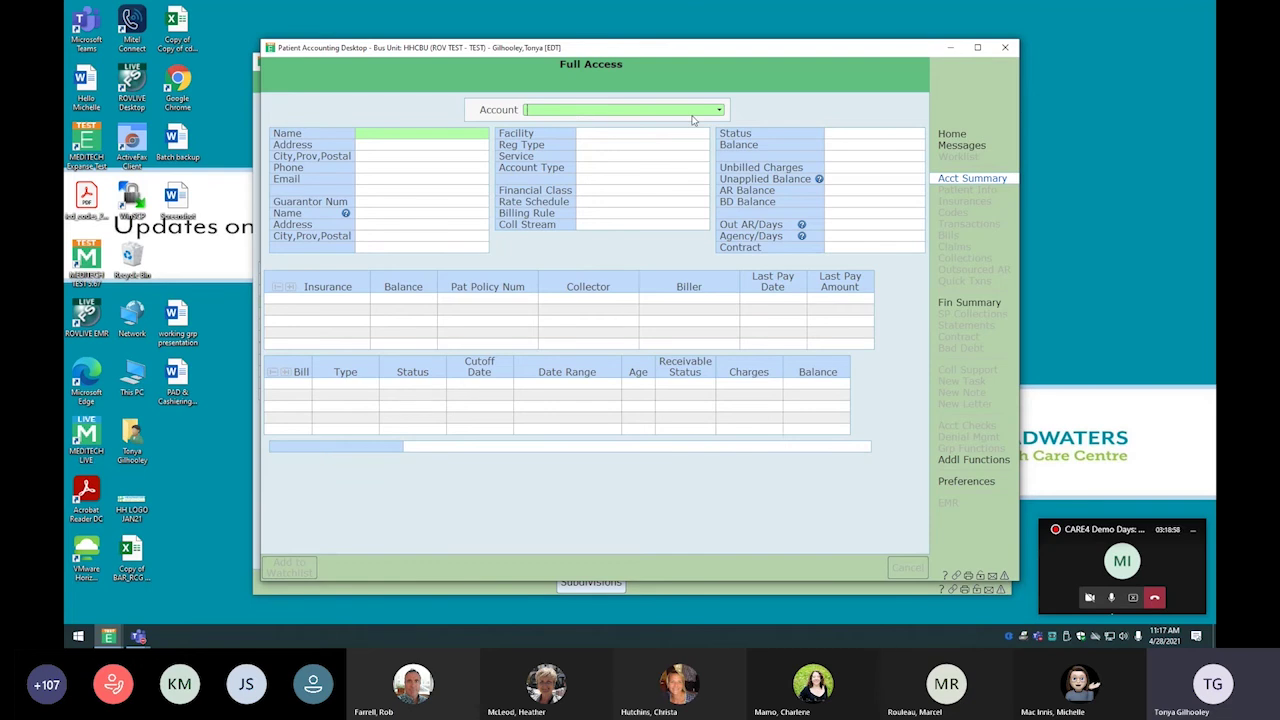
Load the test patient's acute inpatient account summary by entering its account number
{"action": "type", "text": "wa"}
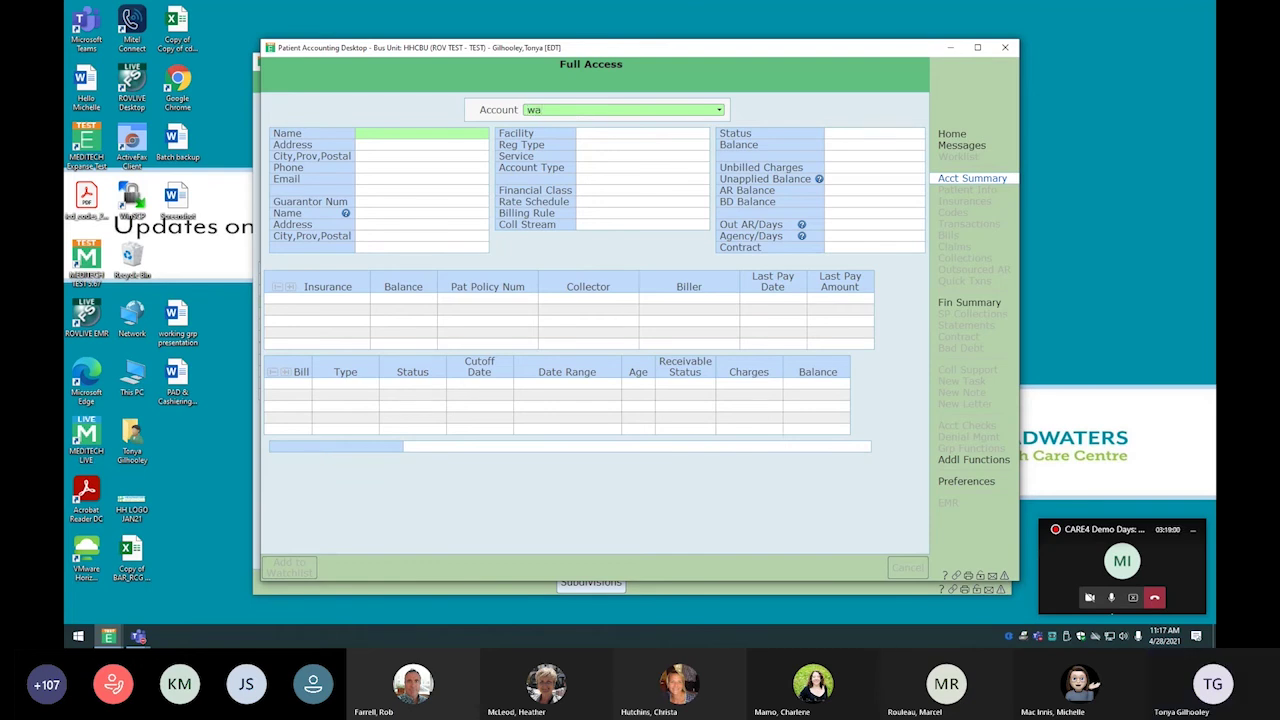
{"action": "type", "text": "30/20"}
{"action": "key", "text": "Return"}
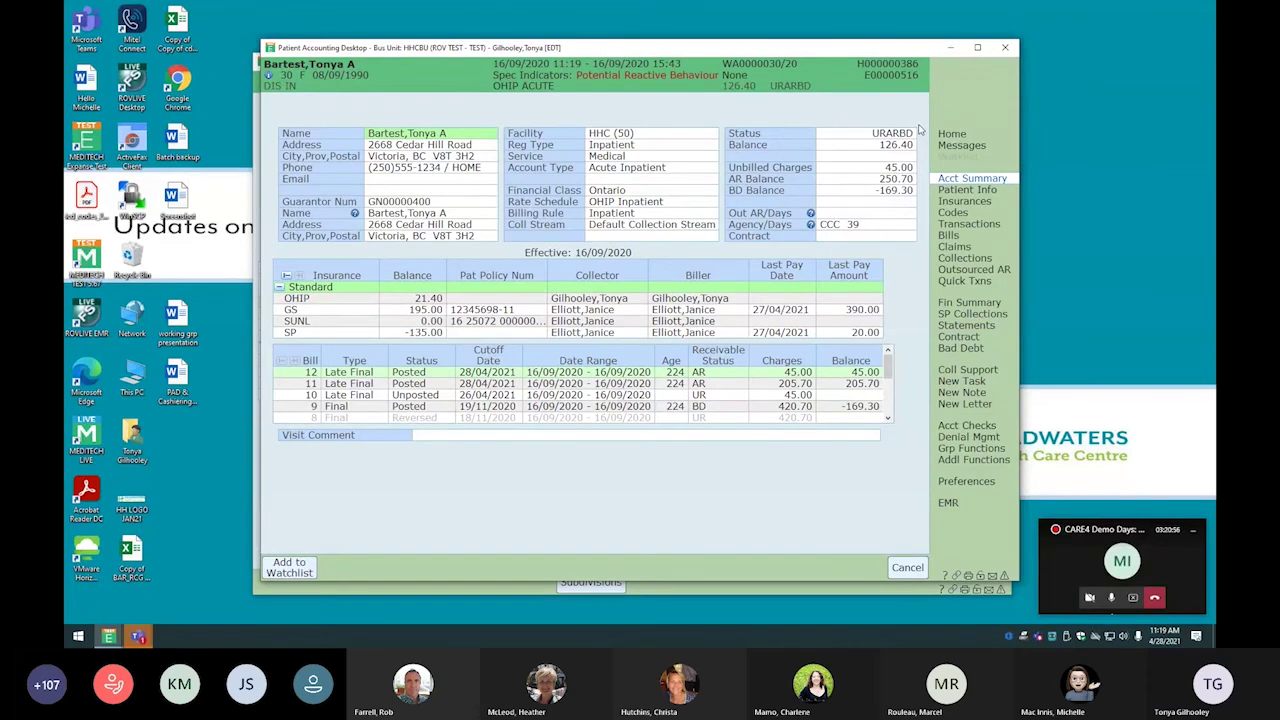
Show the account's Patient Info page with the patient's name, birthdate, age and sex
{"action": "left_click", "coordinate": [968, 190]}
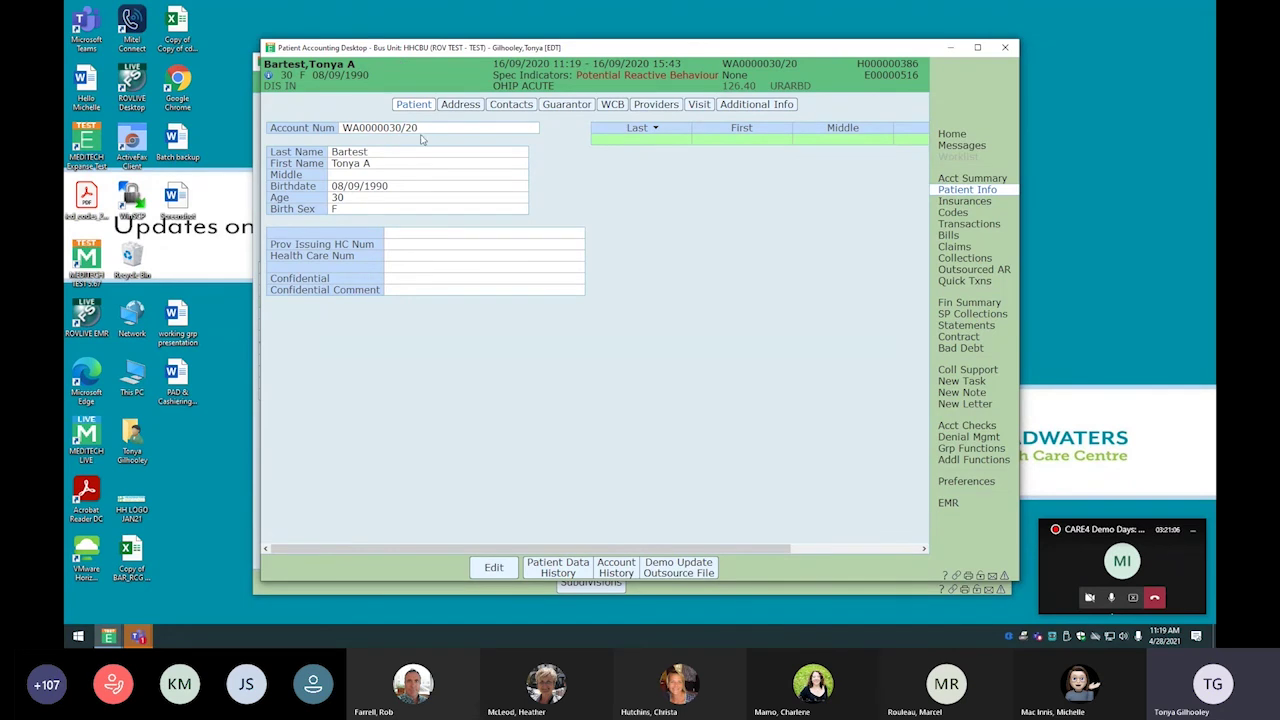
Set the health card issuing province to Ontario, enter the health card number, and save
{"action": "left_click", "coordinate": [494, 568]}
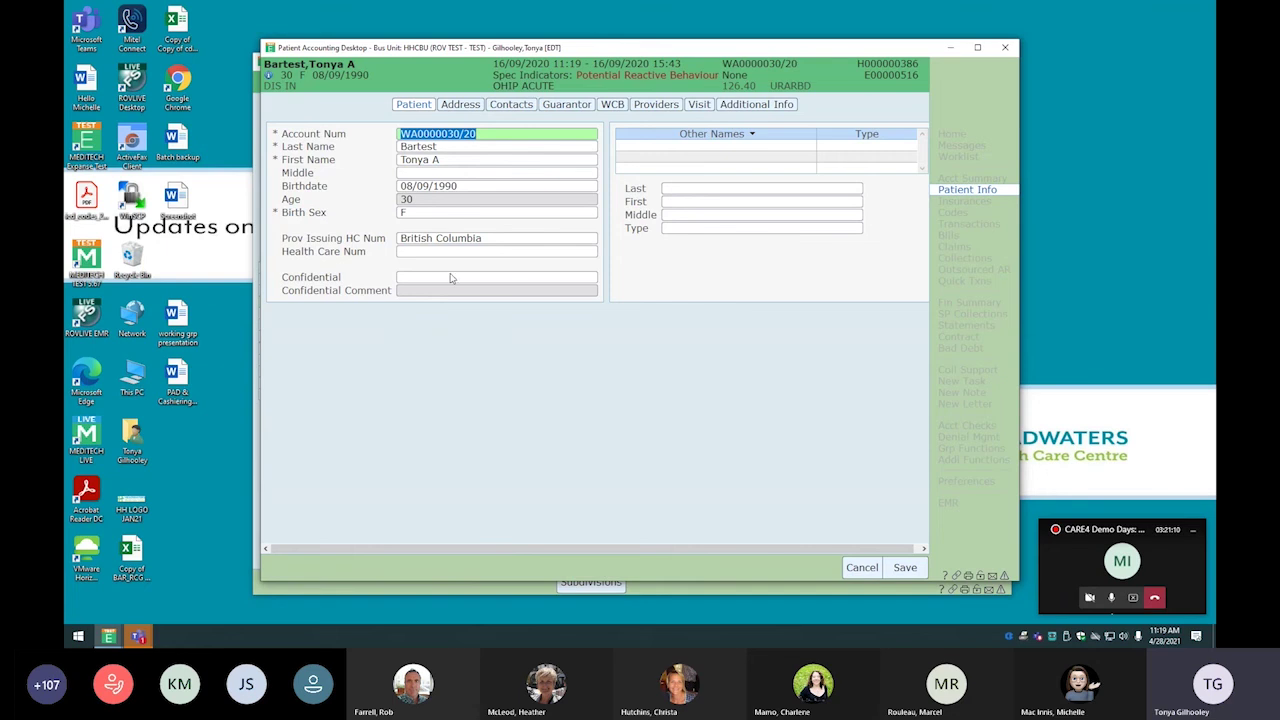
{"action": "left_click", "coordinate": [497, 242]}
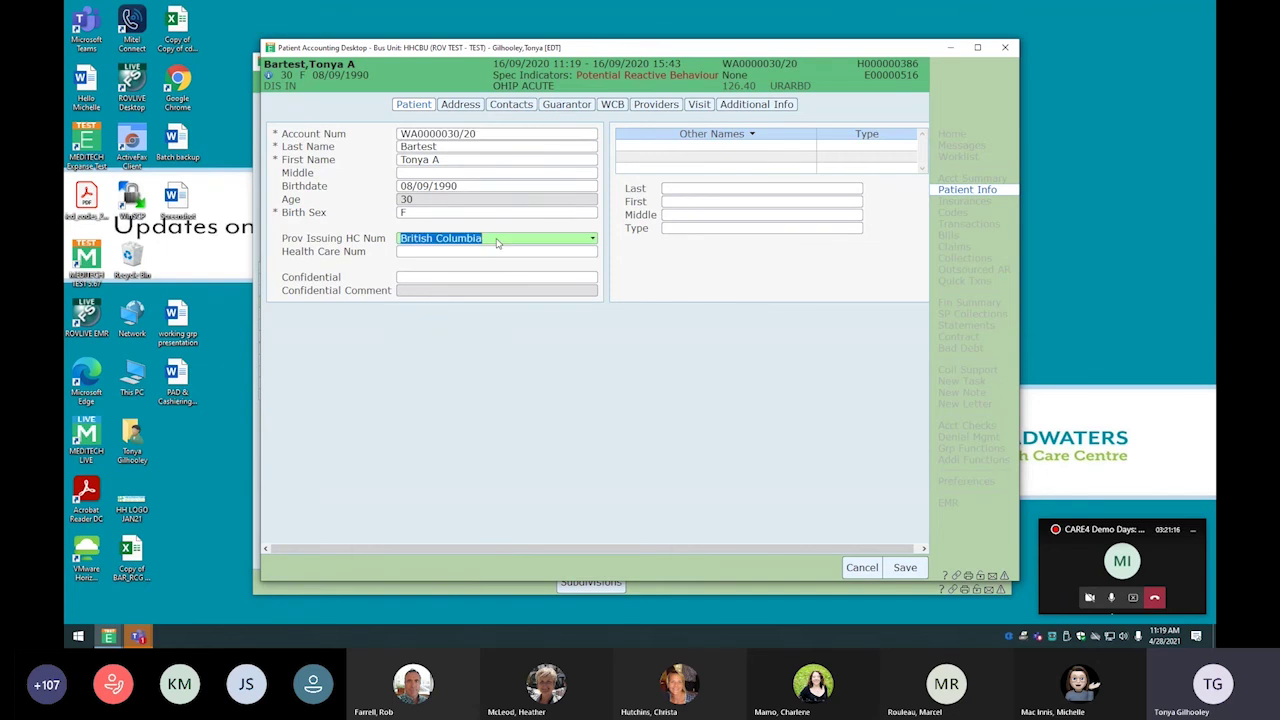
{"action": "type", "text": "o"}
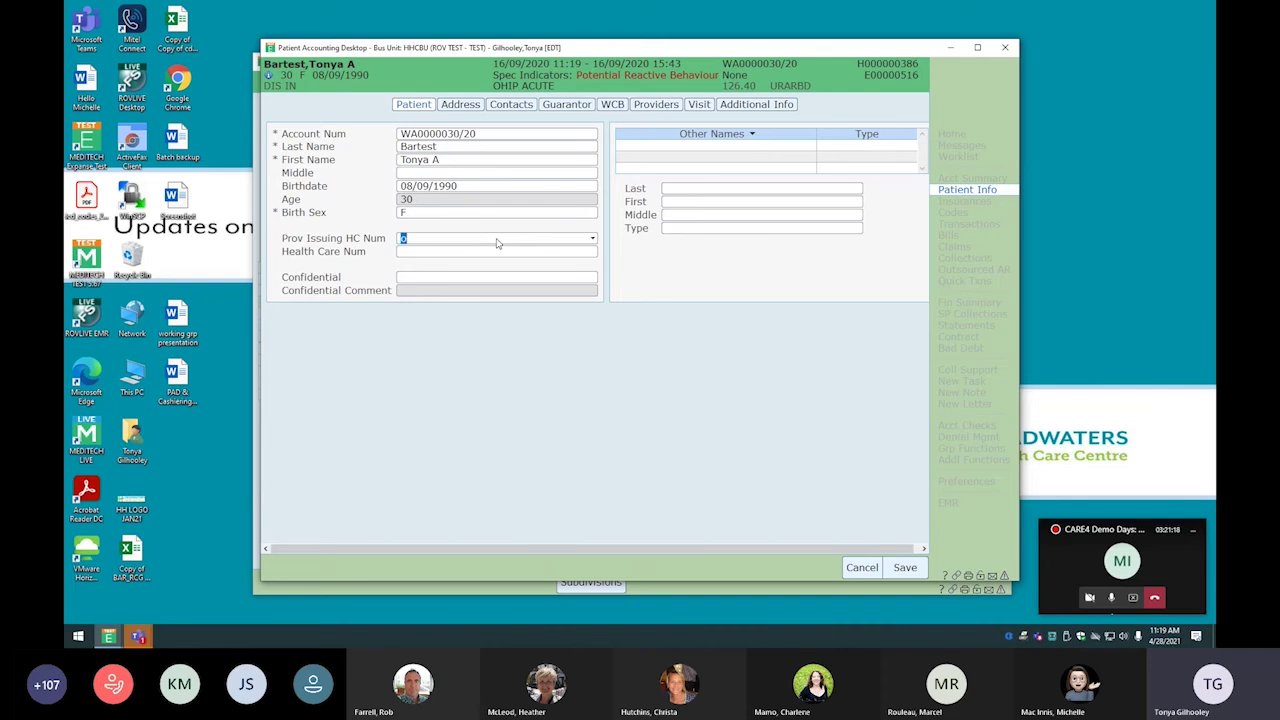
{"action": "left_click", "coordinate": [443, 392]}
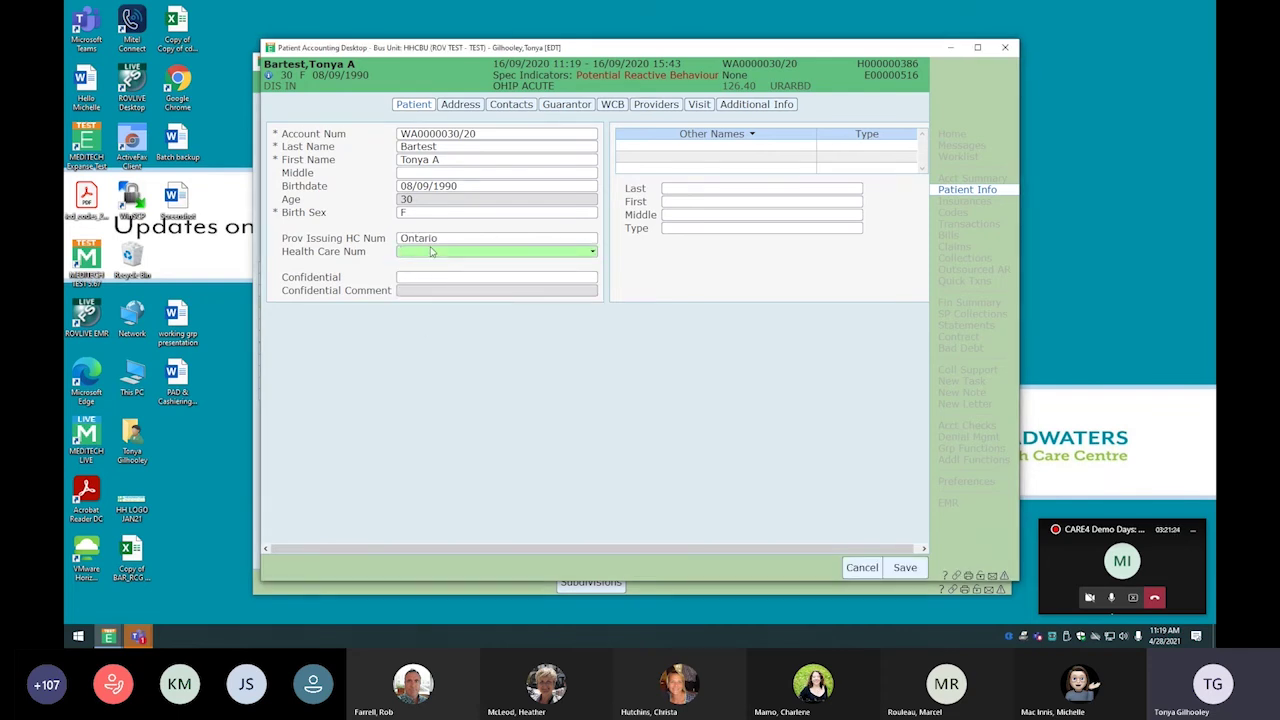
{"action": "type", "text": "222233"}
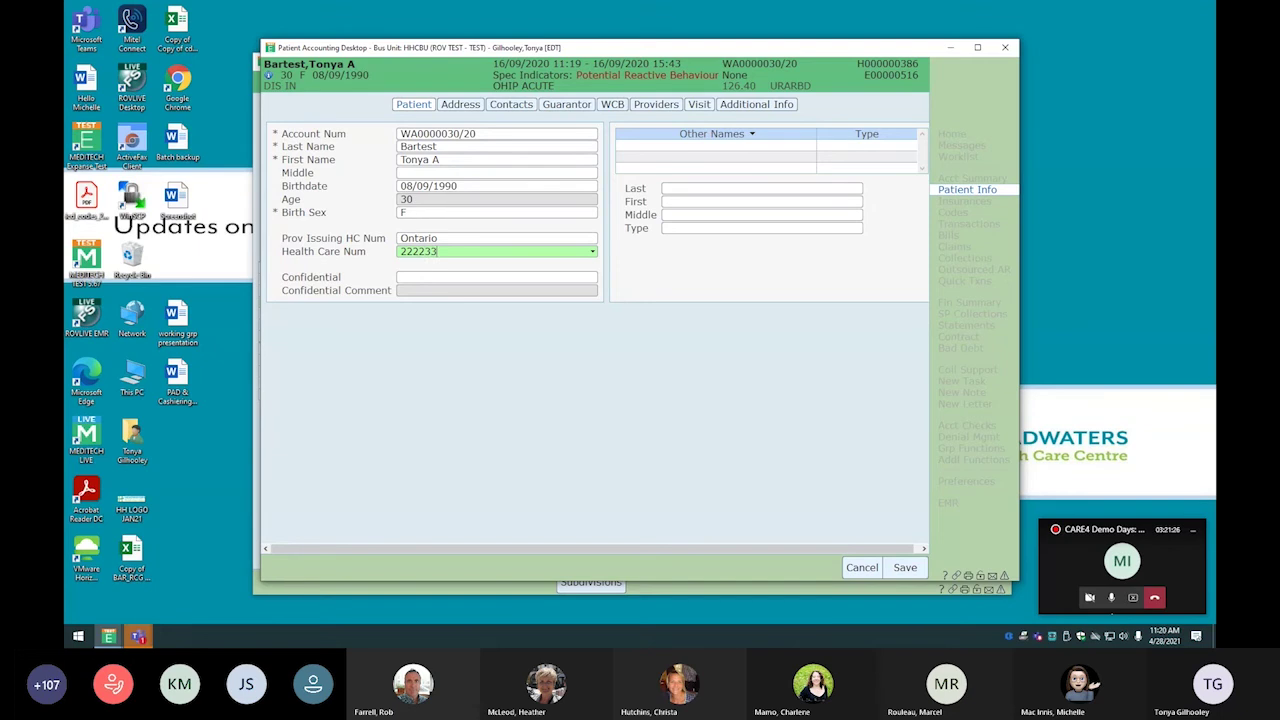
{"action": "type", "text": "3444"}
{"action": "key", "text": "Tab"}
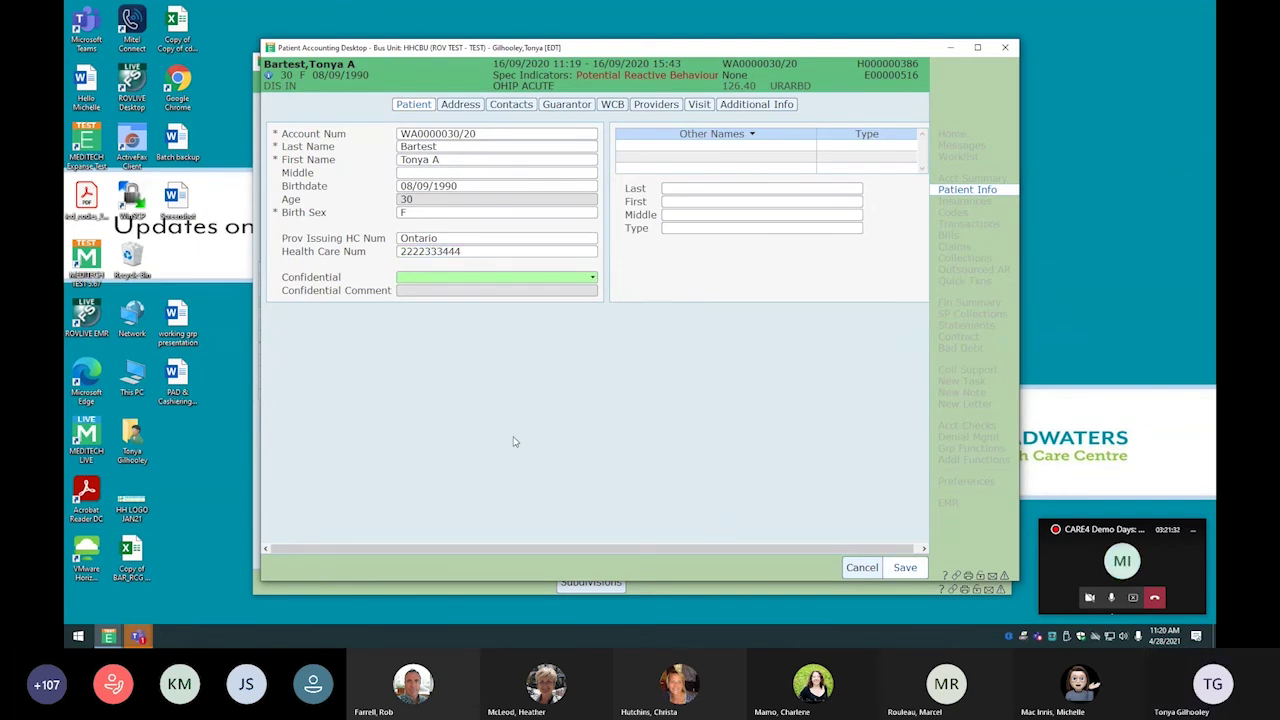
{"action": "left_click", "coordinate": [634, 357]}
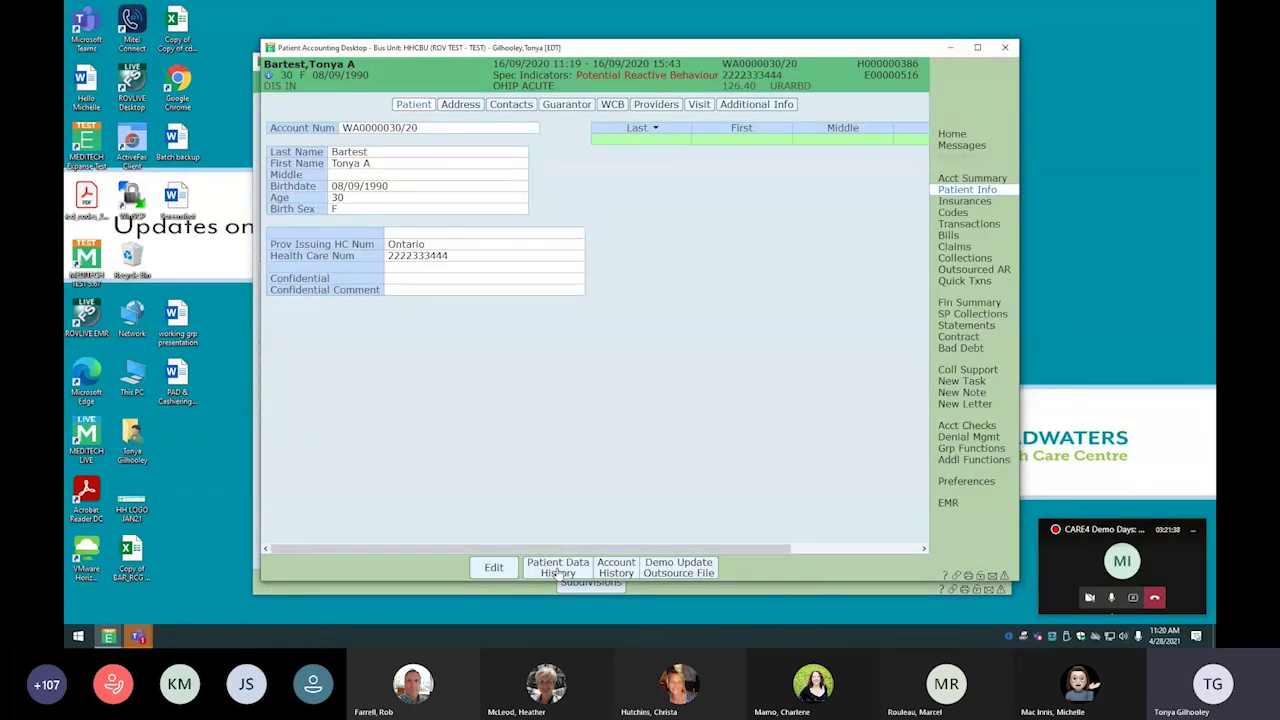
Compile the Patient Data History including Patient and Insurance fields, and scroll through the insurance edits
{"action": "left_click", "coordinate": [558, 567]}
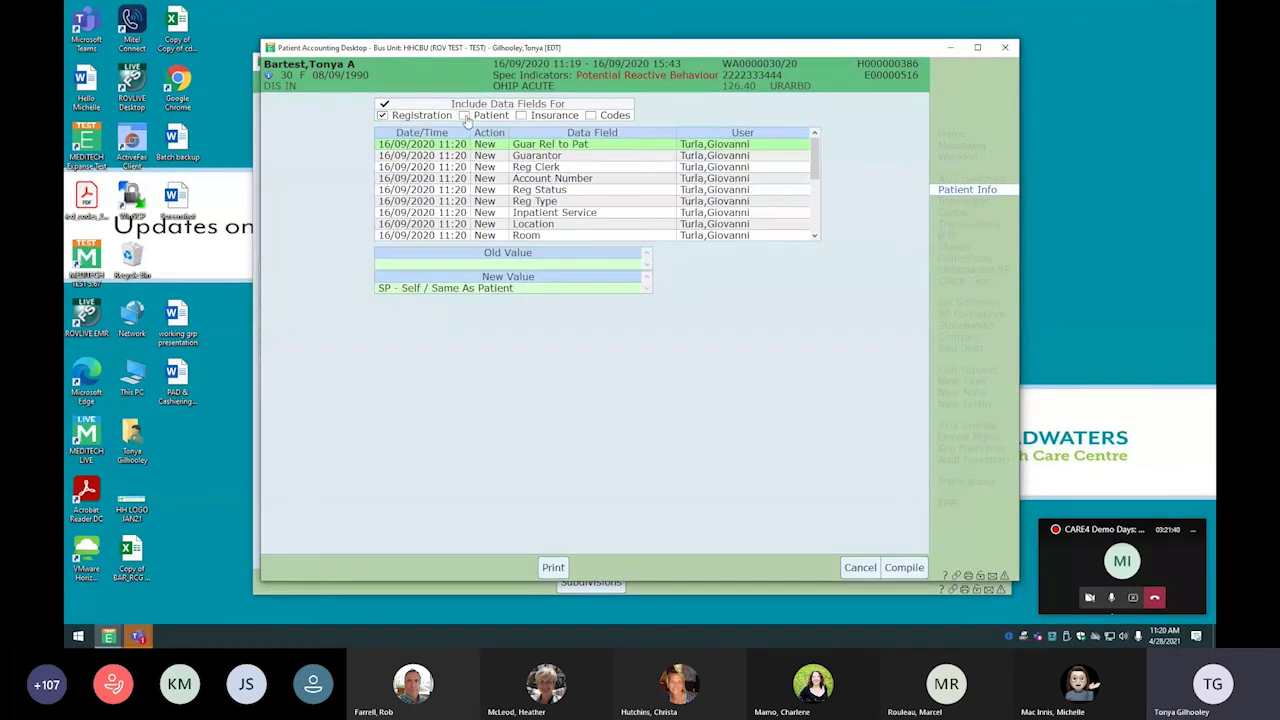
{"action": "left_click", "coordinate": [464, 116]}
{"action": "left_click", "coordinate": [521, 116]}
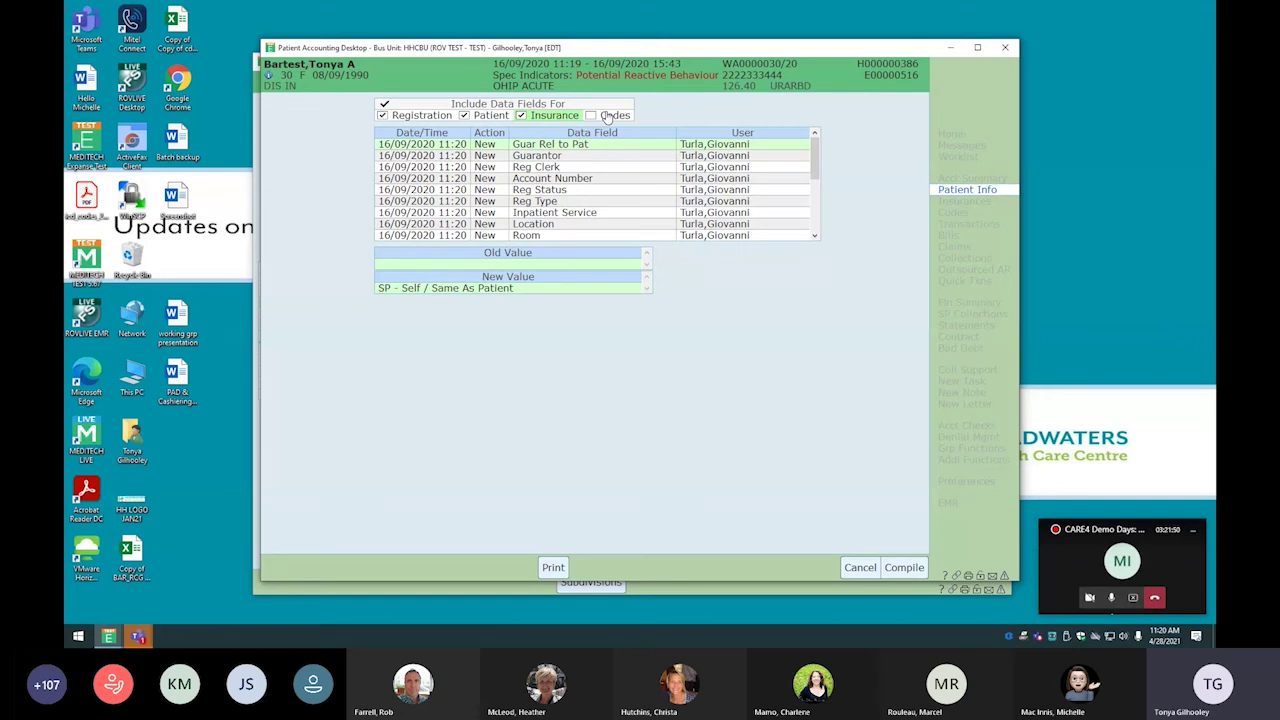
{"action": "left_click", "coordinate": [904, 567]}
{"action": "scroll", "coordinate": [784, 220], "scroll_direction": "down", "scroll_amount": 5}
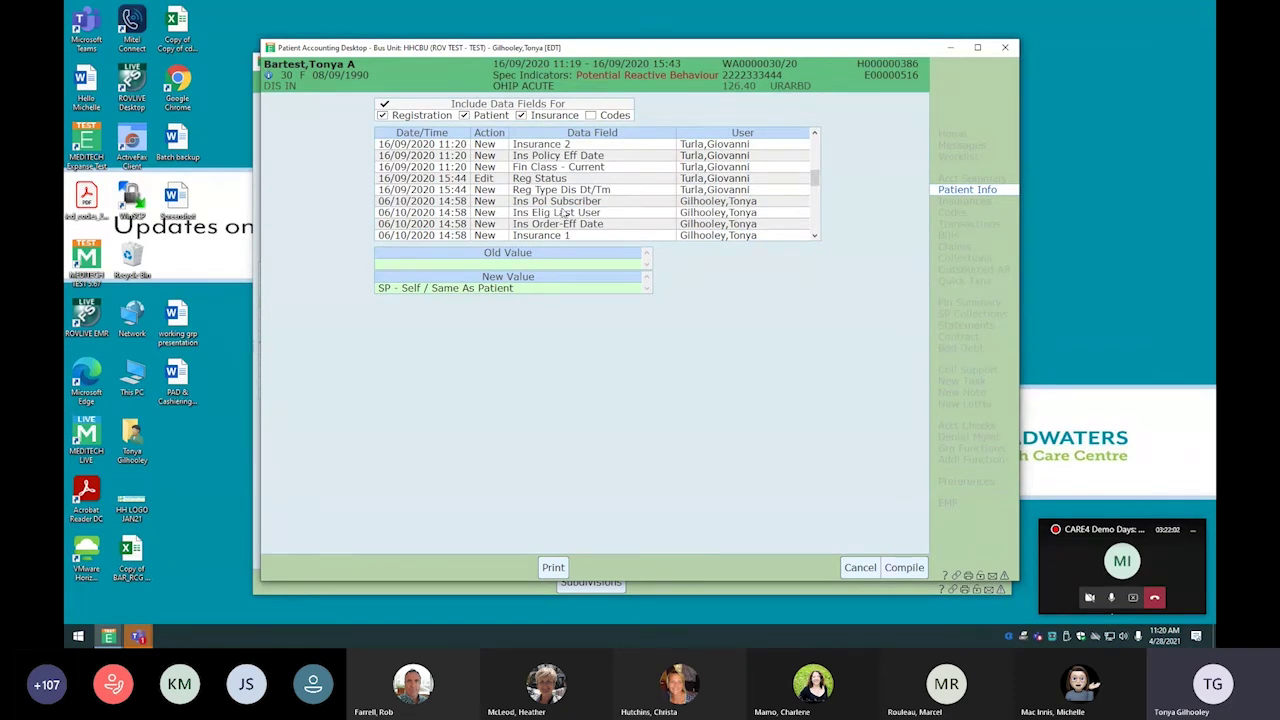
{"action": "scroll", "coordinate": [768, 220], "scroll_direction": "down", "scroll_amount": 1}
{"action": "scroll", "coordinate": [768, 220], "scroll_direction": "down", "scroll_amount": 2}
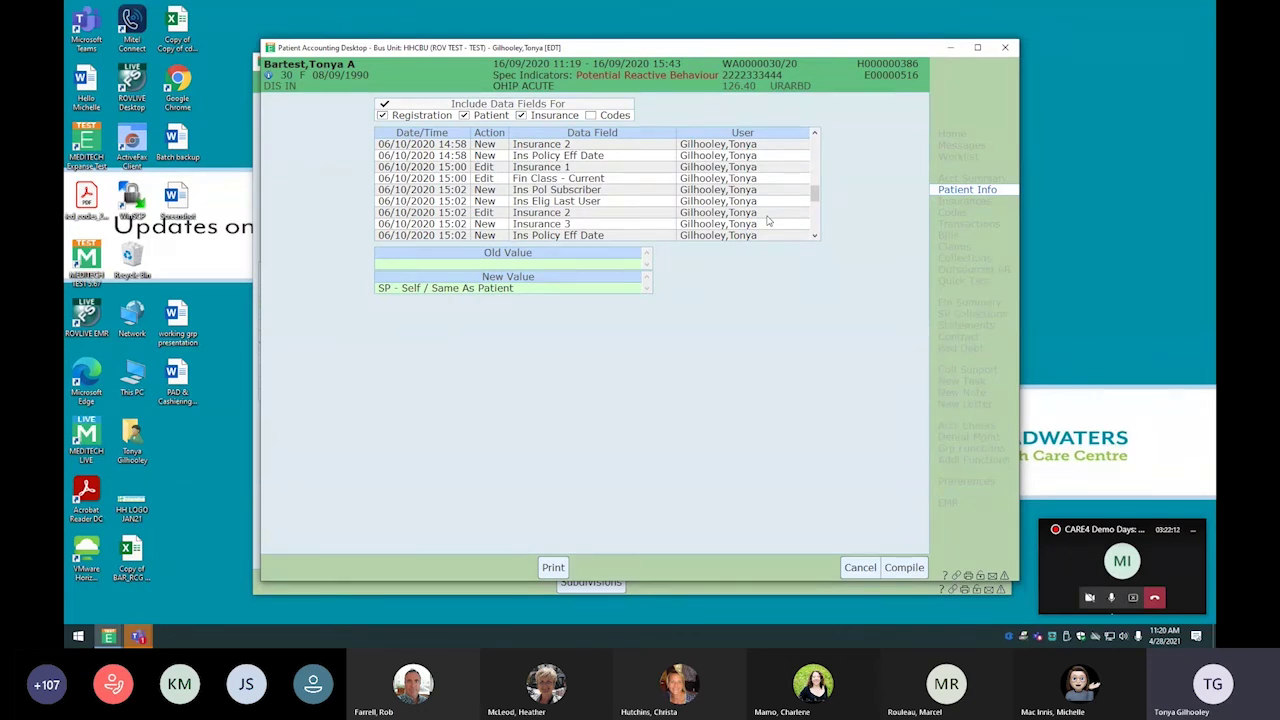
Review the account's Visit details, then list its OHIP, GS, SUNL and SP insurances
{"action": "left_click", "coordinate": [860, 568]}
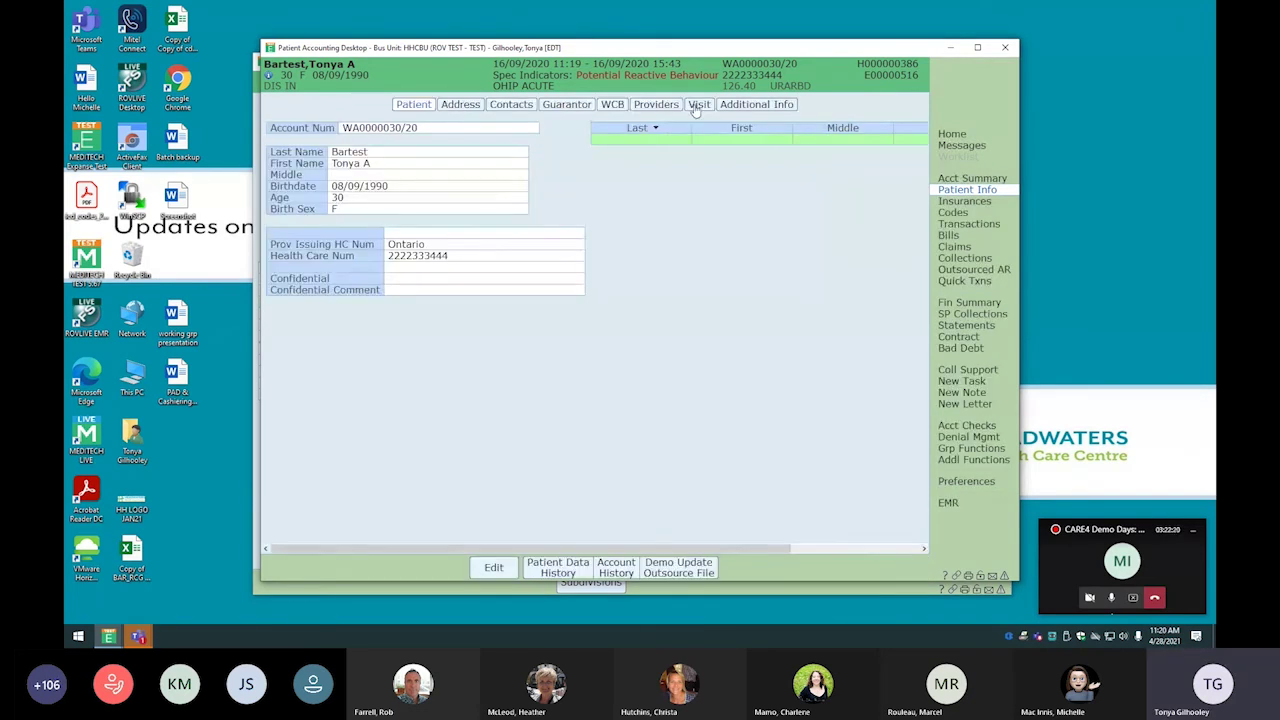
{"action": "left_click", "coordinate": [699, 106]}
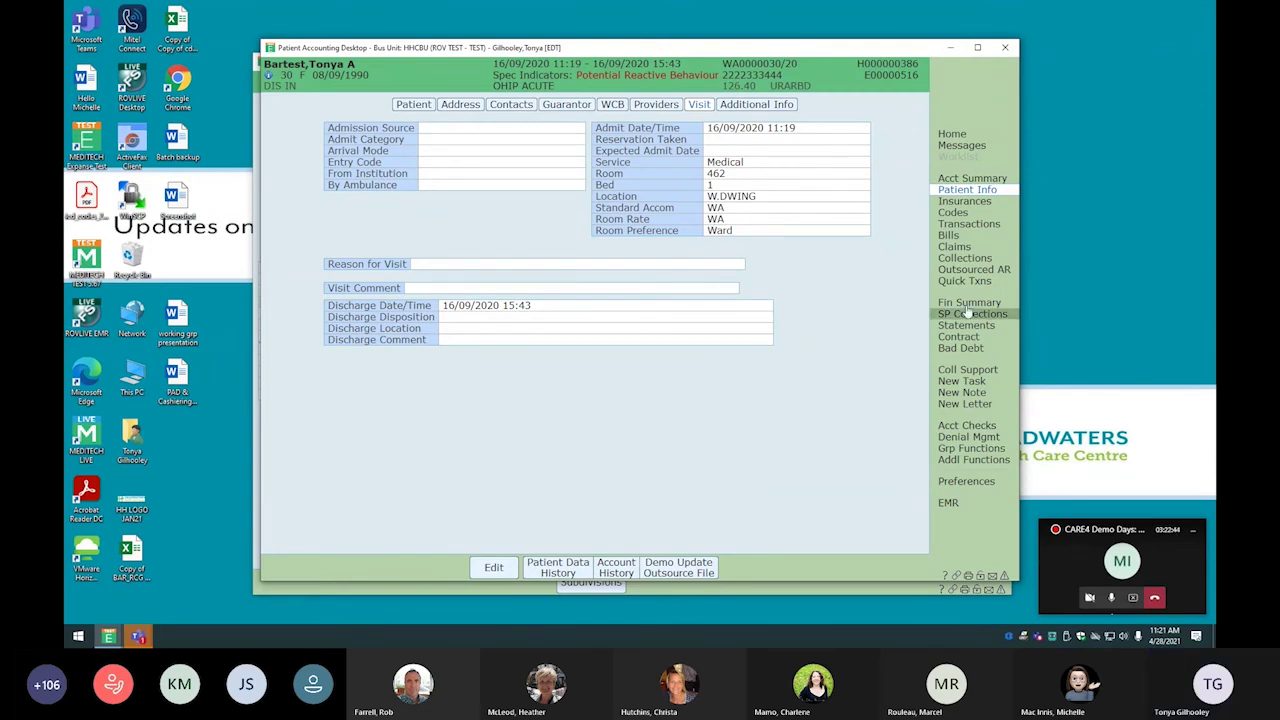
{"action": "left_click", "coordinate": [988, 204]}
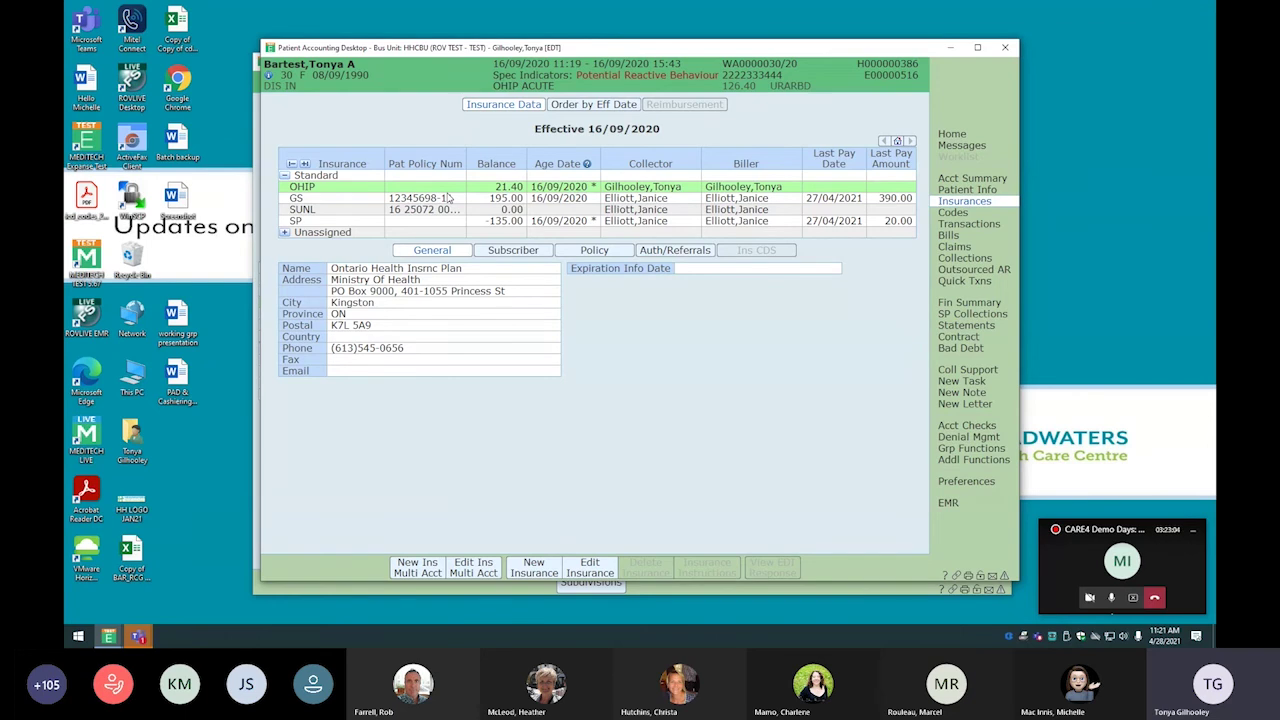
Order the insurances by effective date, then view the account's full transaction history
{"action": "left_click", "coordinate": [600, 105]}
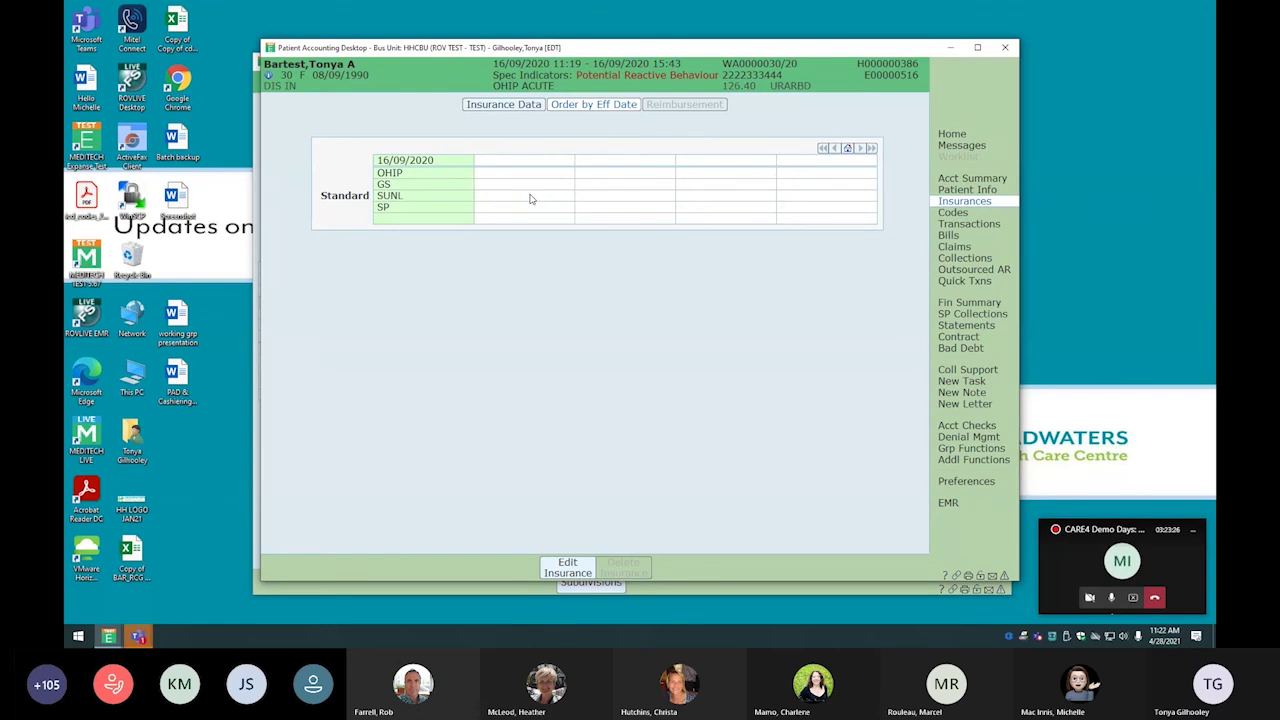
{"action": "left_click", "coordinate": [952, 225]}
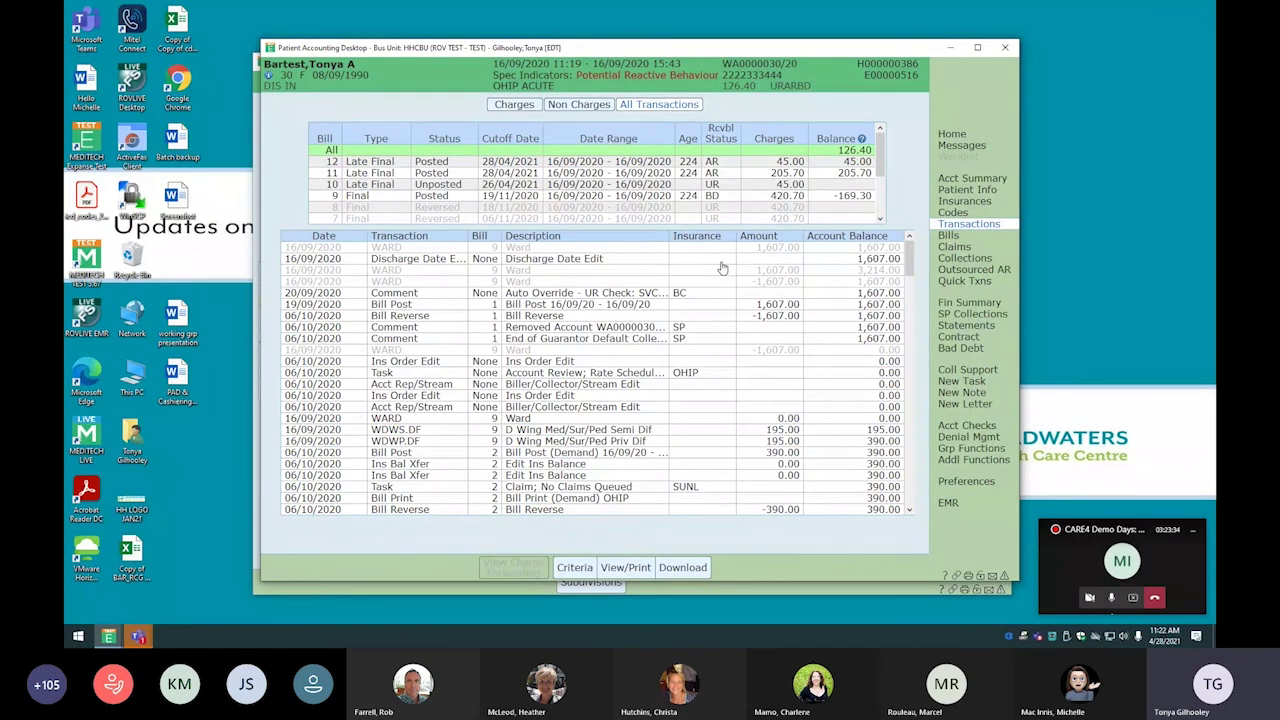
Show bill 12's charges grouped by GL account, then list bills 9–12 with their totals
{"action": "left_click", "coordinate": [514, 104]}
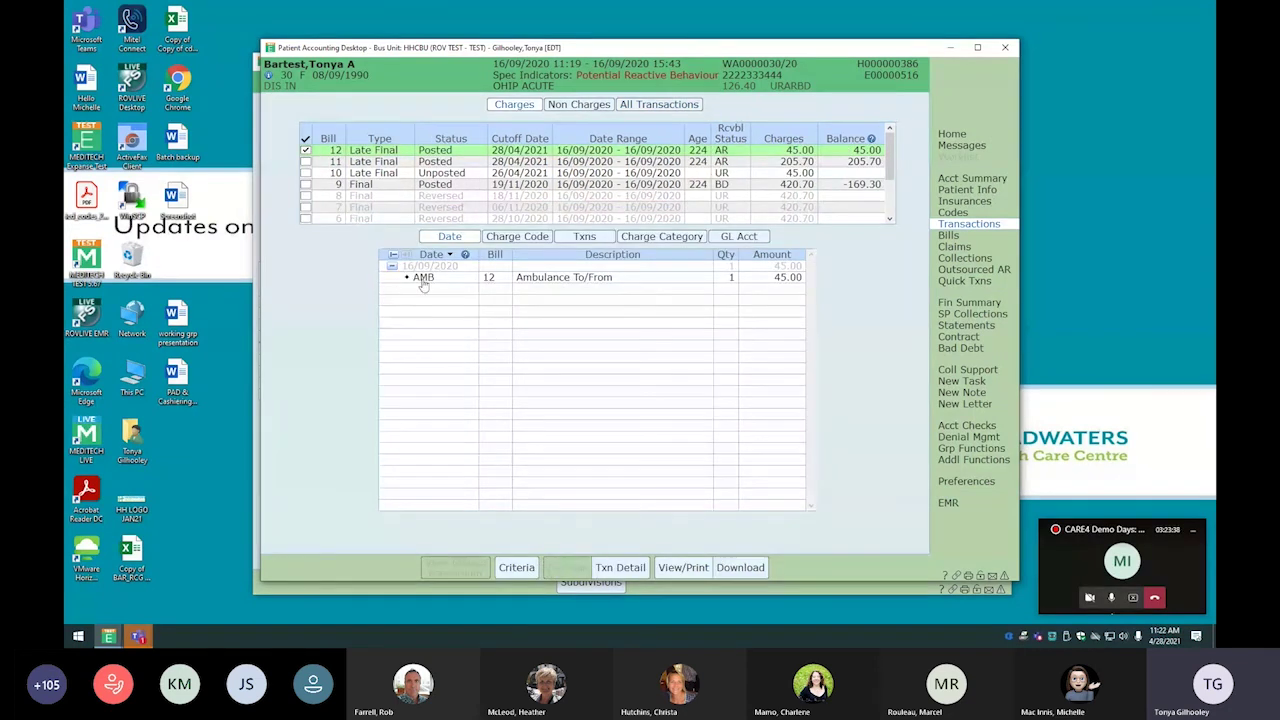
{"action": "left_click", "coordinate": [740, 236]}
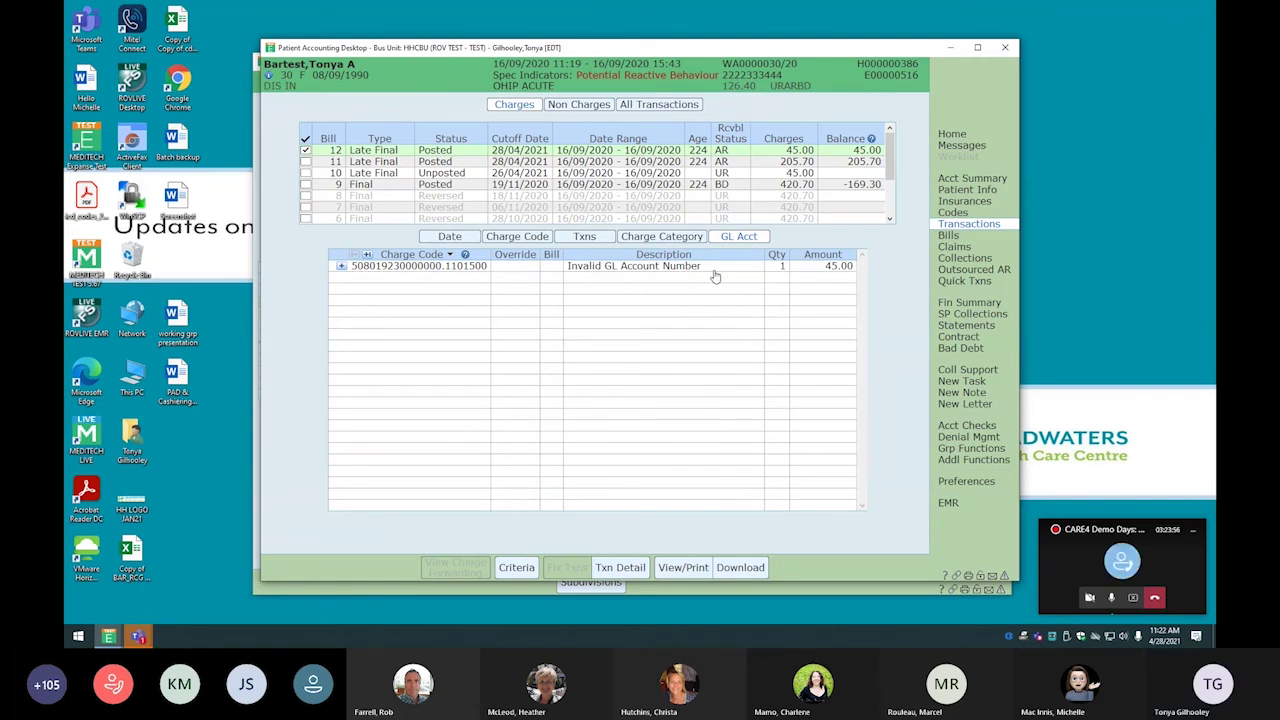
{"action": "left_click", "coordinate": [948, 236]}
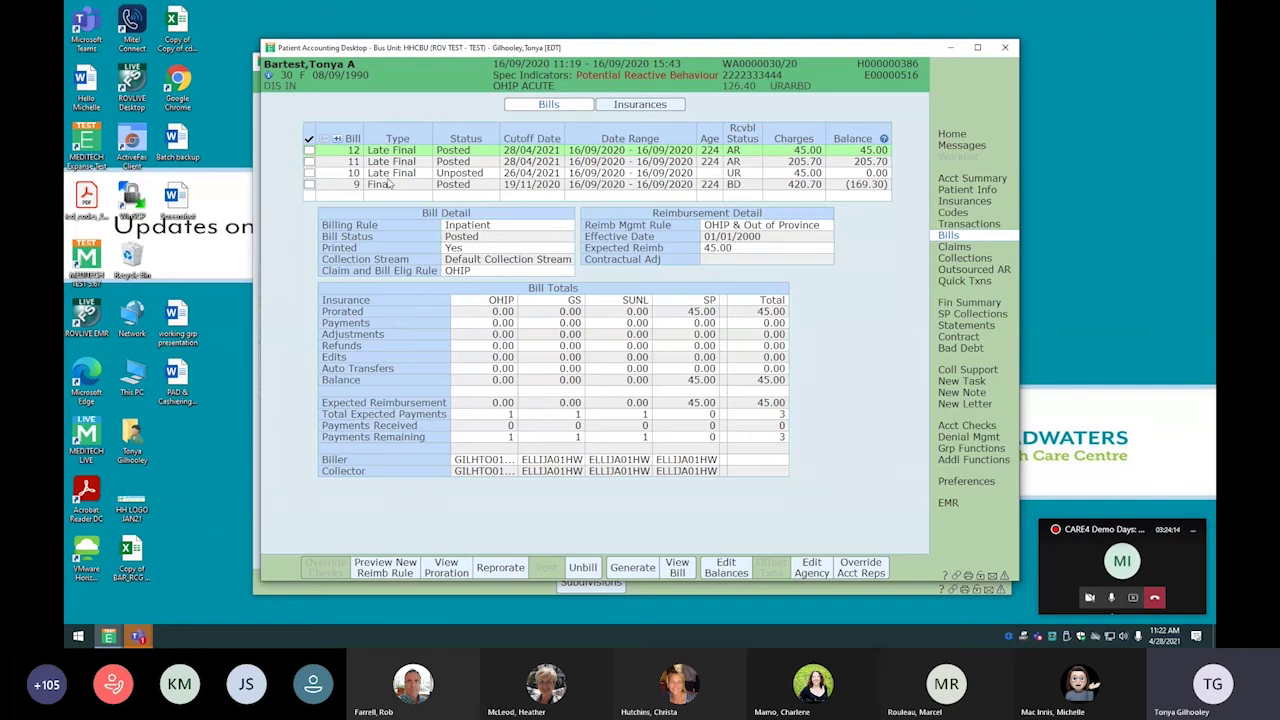
Review bills 9 and 10, then cancel bill 10, leaving its 45.00 charge unbilled
{"action": "left_click", "coordinate": [309, 185]}
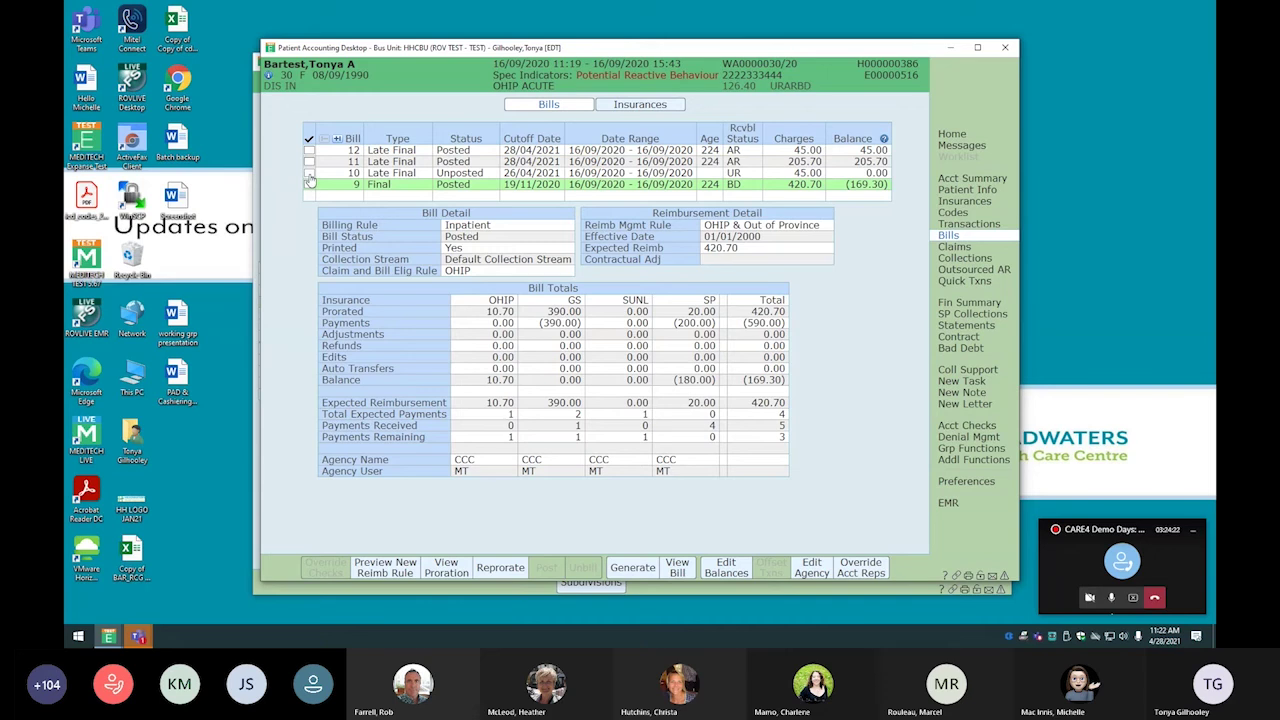
{"action": "left_click", "coordinate": [308, 173]}
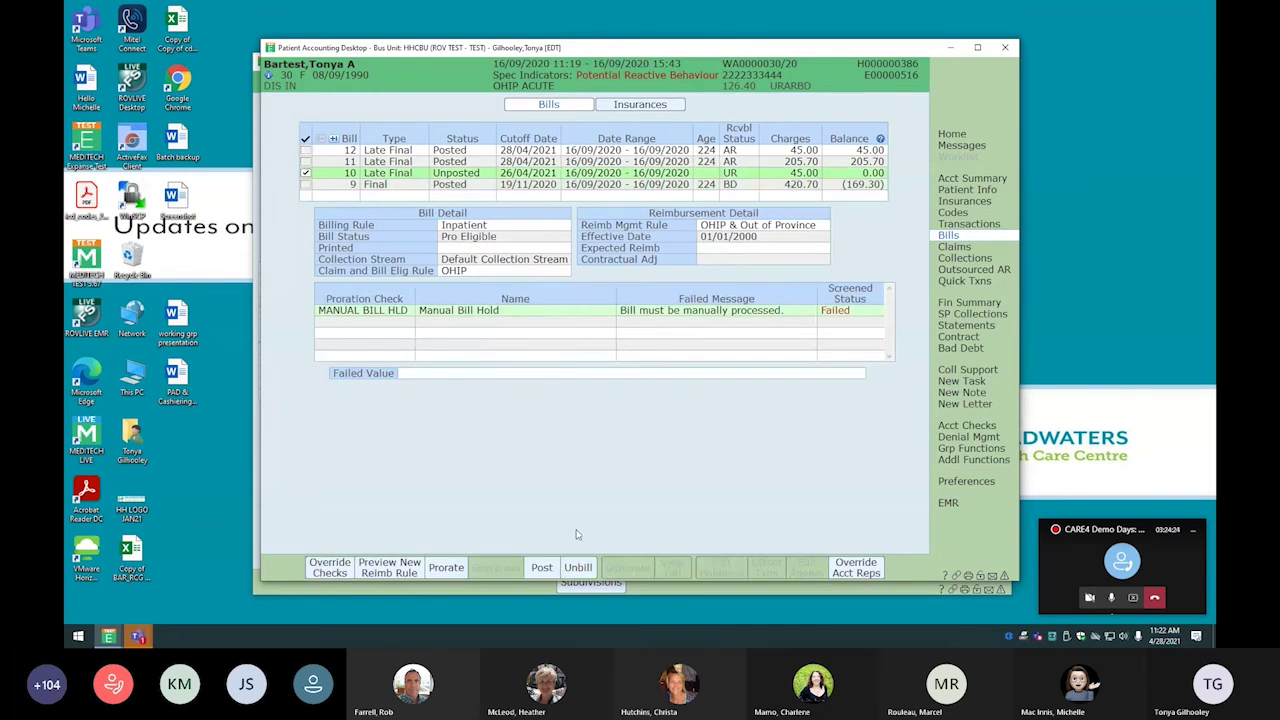
{"action": "left_click", "coordinate": [578, 569]}
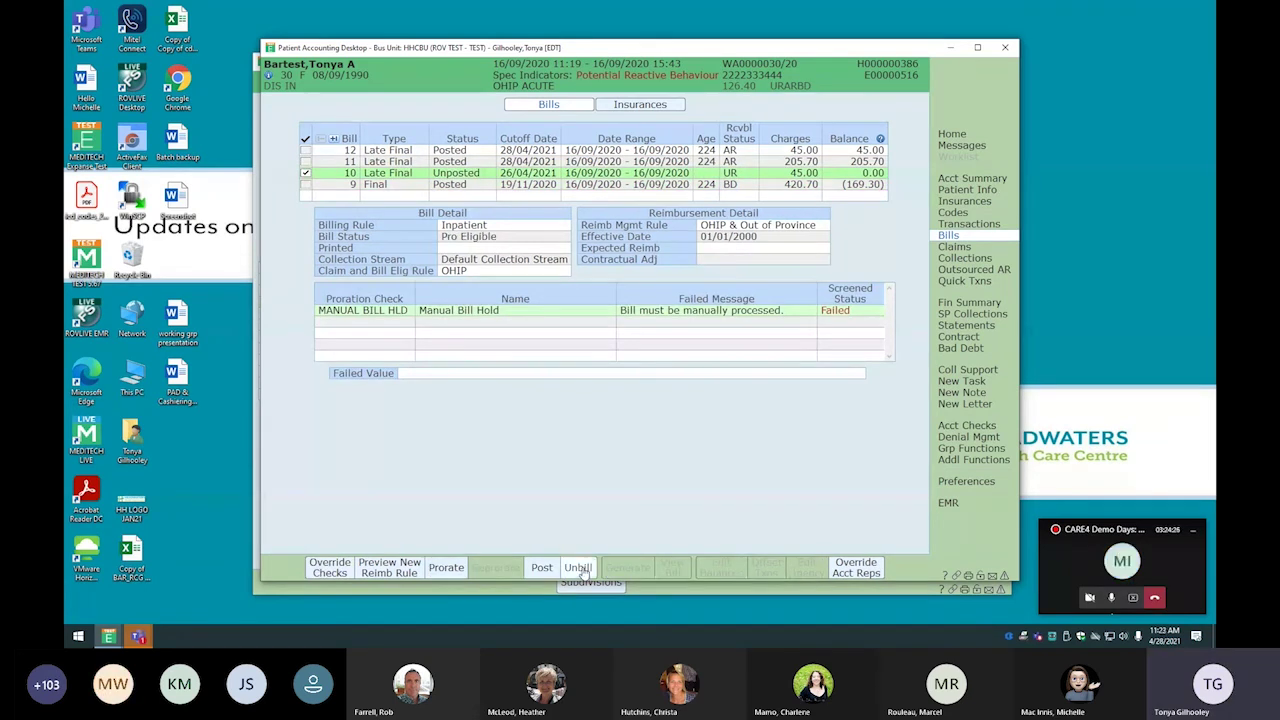
{"action": "left_click", "coordinate": [624, 347]}
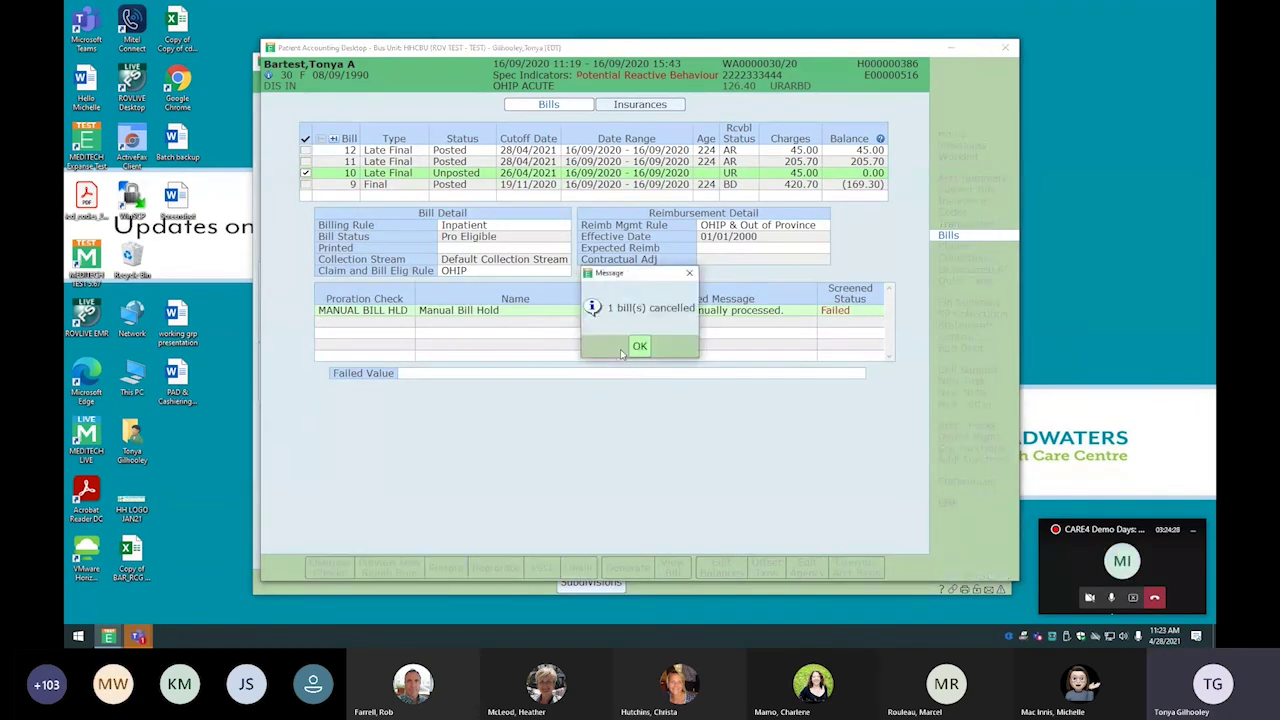
{"action": "left_click", "coordinate": [622, 348]}
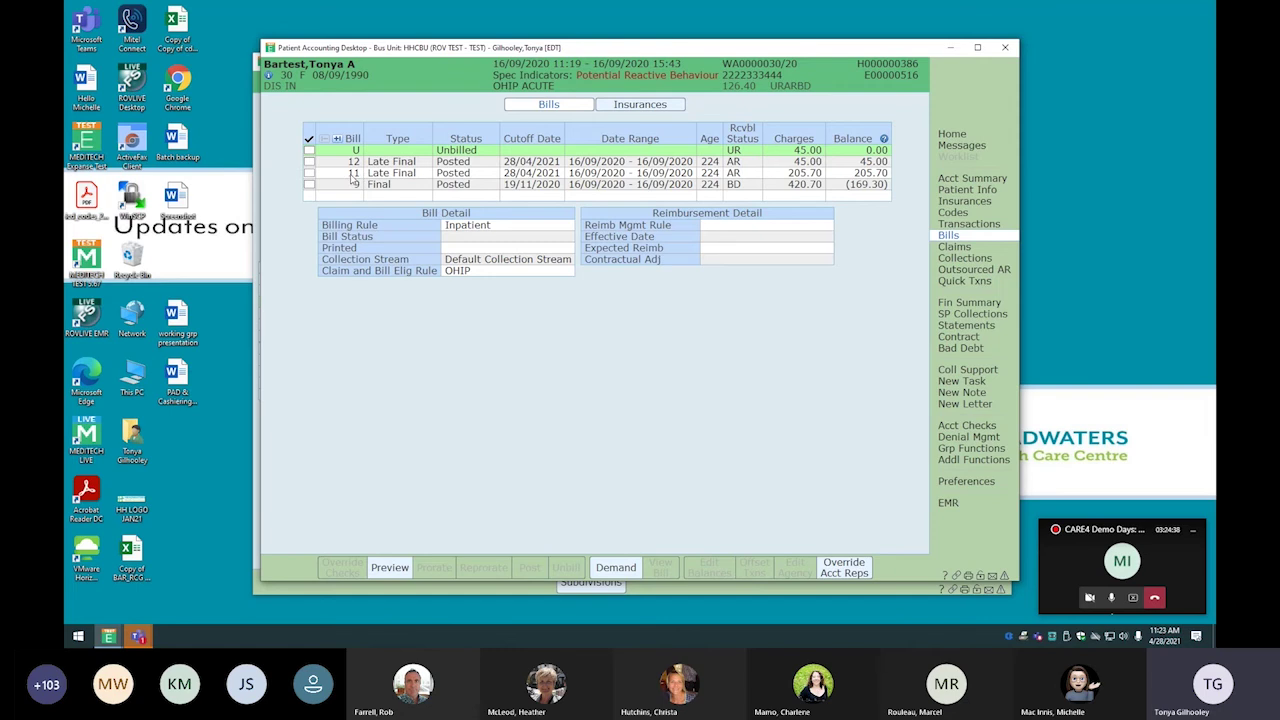
Demand a specified bill, creating Late Final bill 13 for 45.00, then review bill 11
{"action": "left_click", "coordinate": [619, 569]}
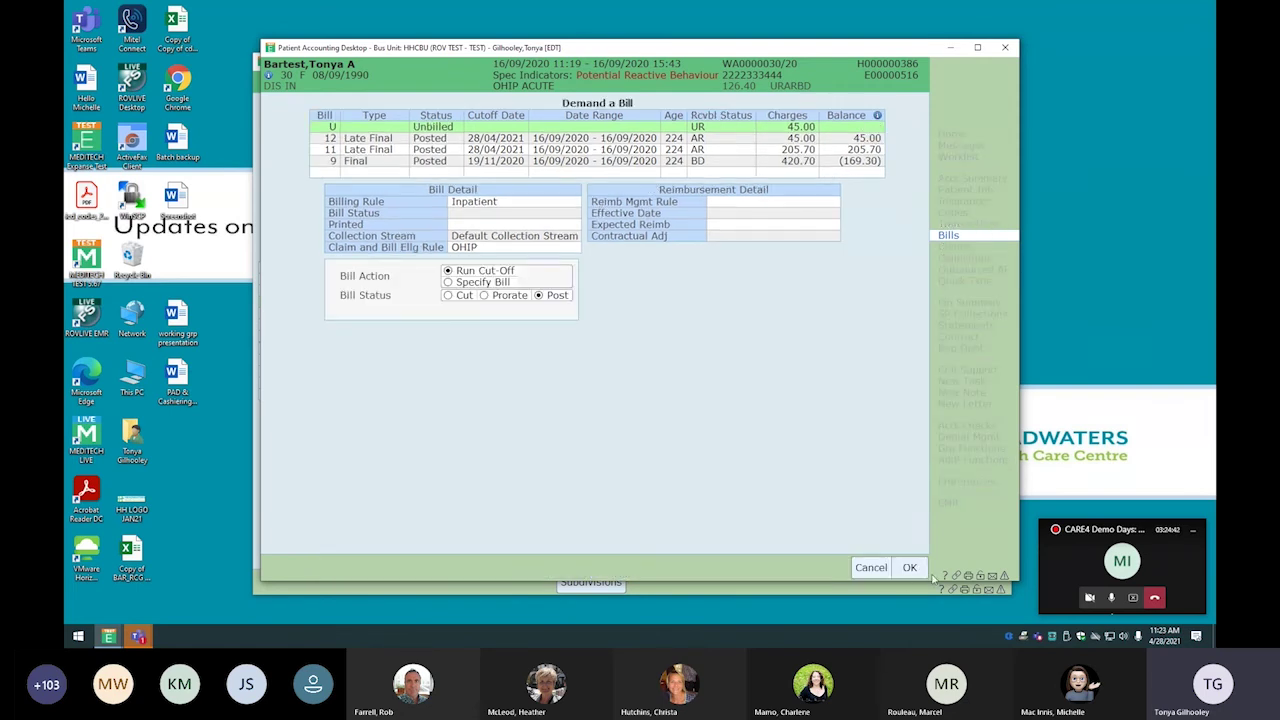
{"action": "left_click", "coordinate": [447, 282]}
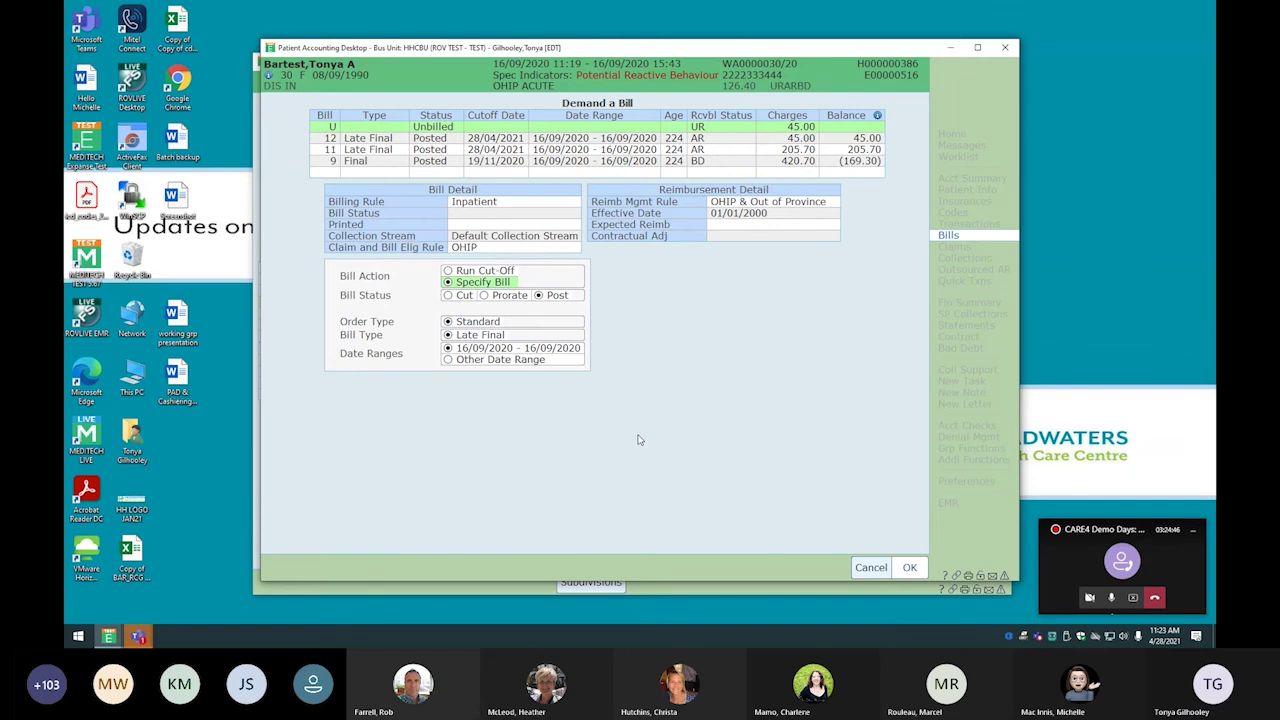
{"action": "key", "text": "Return"}
{"action": "left_click", "coordinate": [643, 352]}
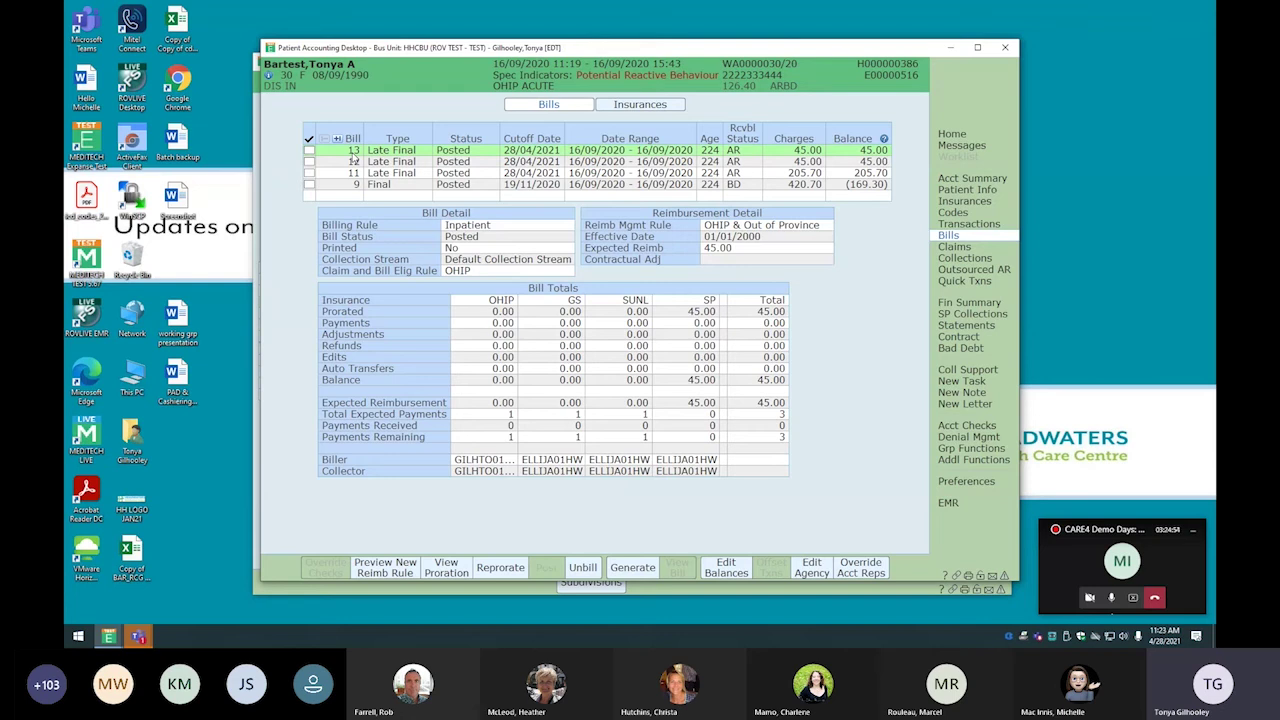
{"action": "left_click", "coordinate": [631, 174]}
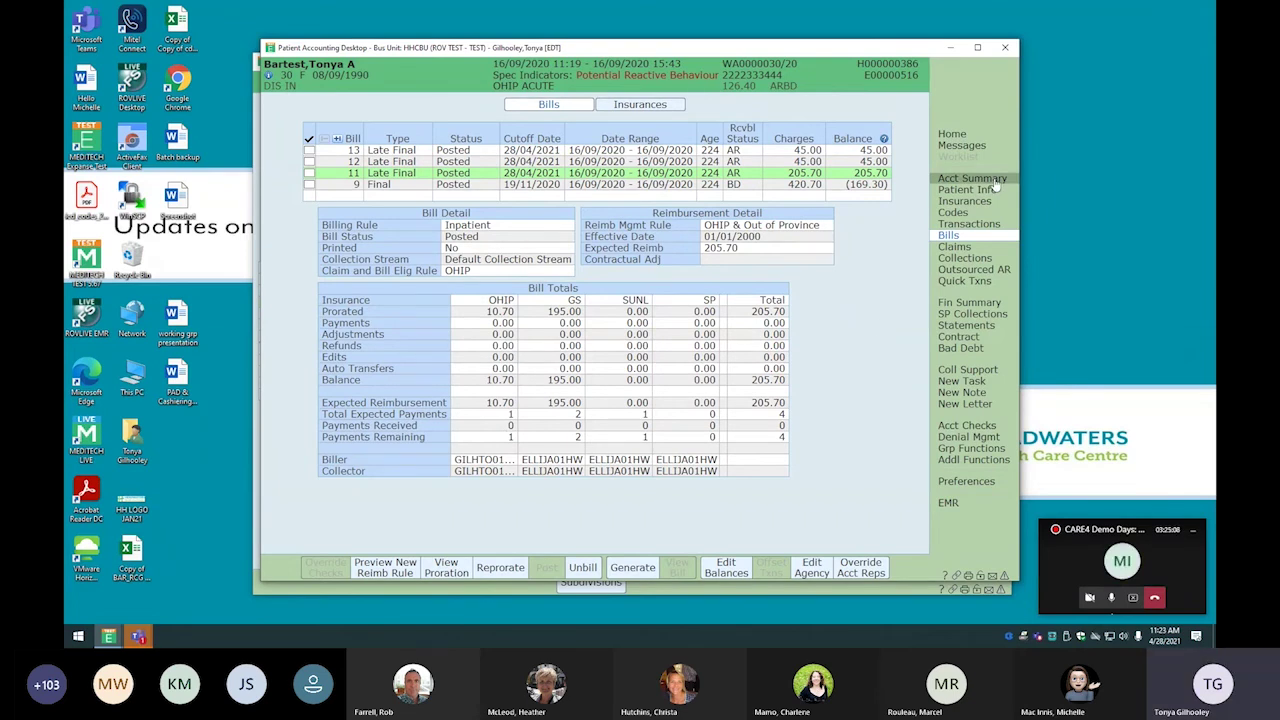
Open the second account and view its charges, including posted Final bill 1 for 7,984.00
{"action": "left_click", "coordinate": [997, 237]}
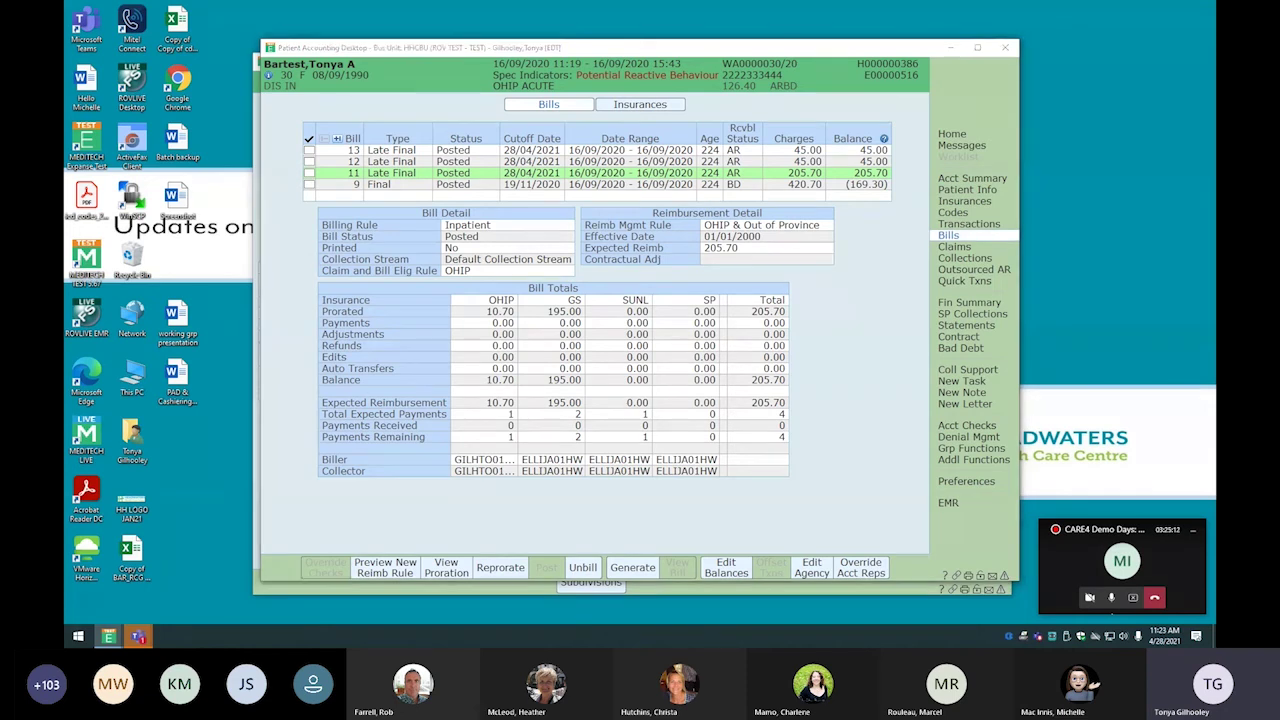
{"action": "left_click_drag", "start_coordinate": [1215, 53], "coordinate": [629, 53]}
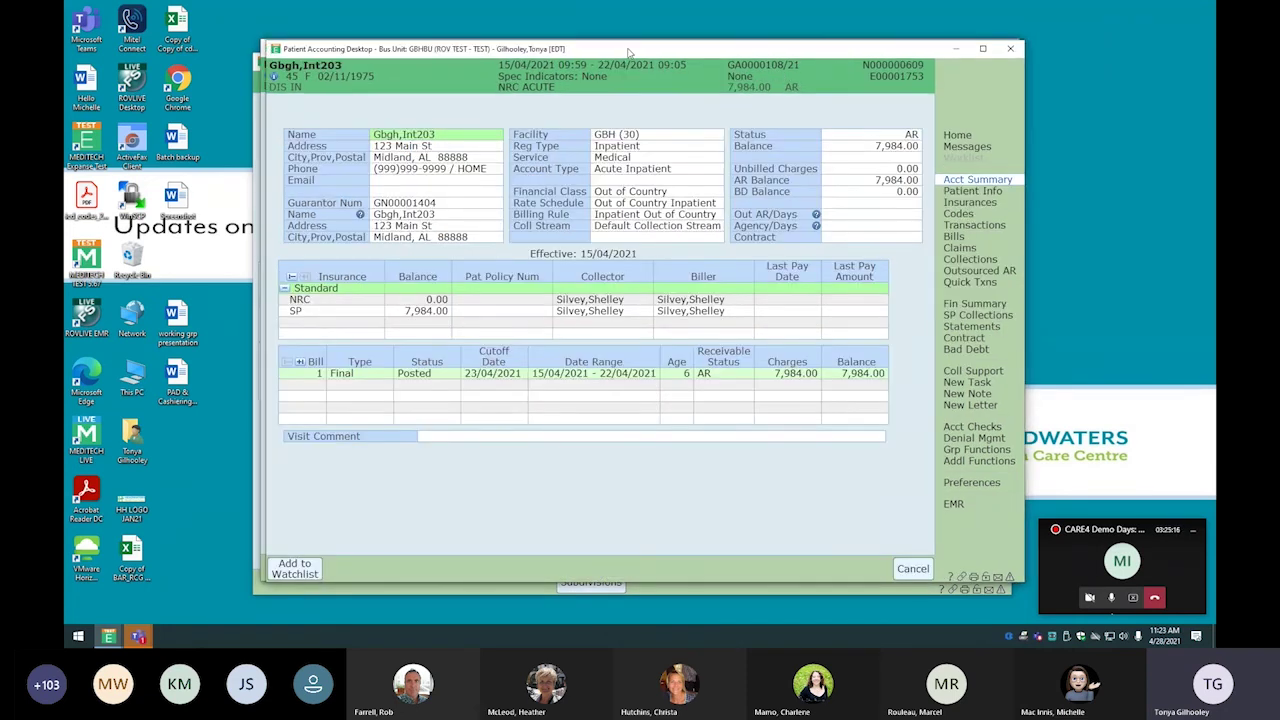
{"action": "left_click", "coordinate": [944, 225]}
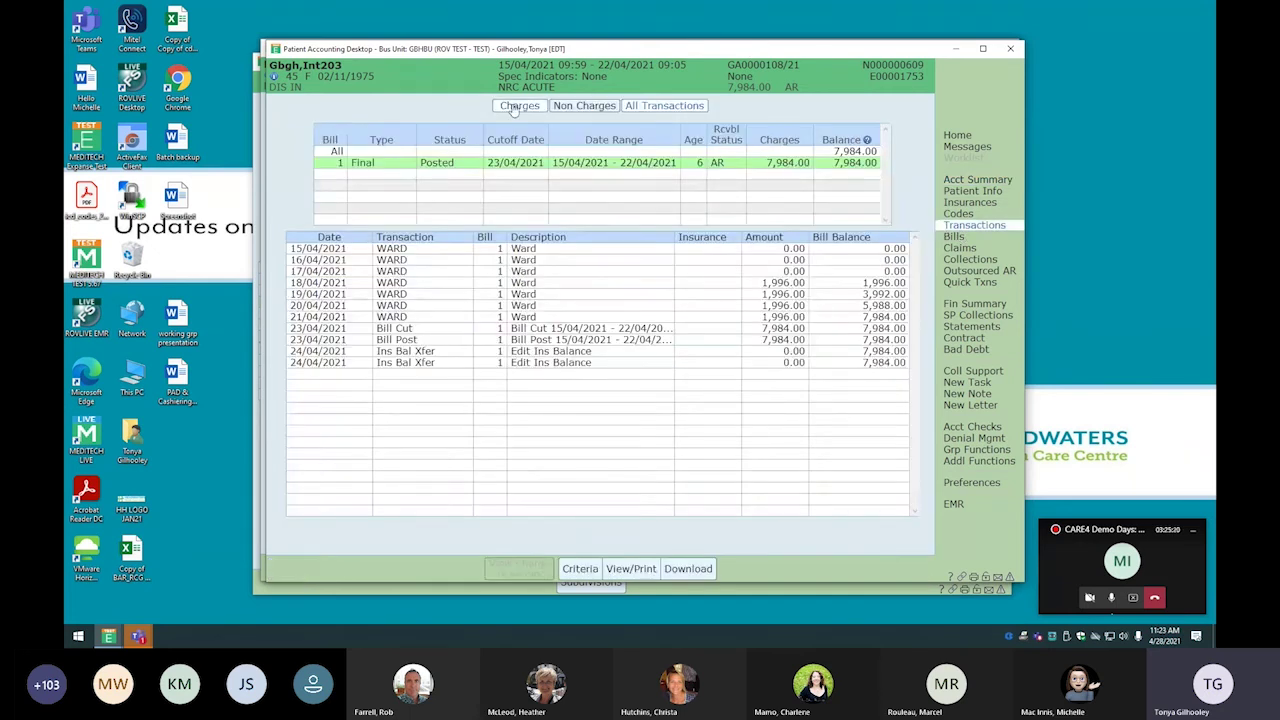
{"action": "left_click", "coordinate": [515, 107]}
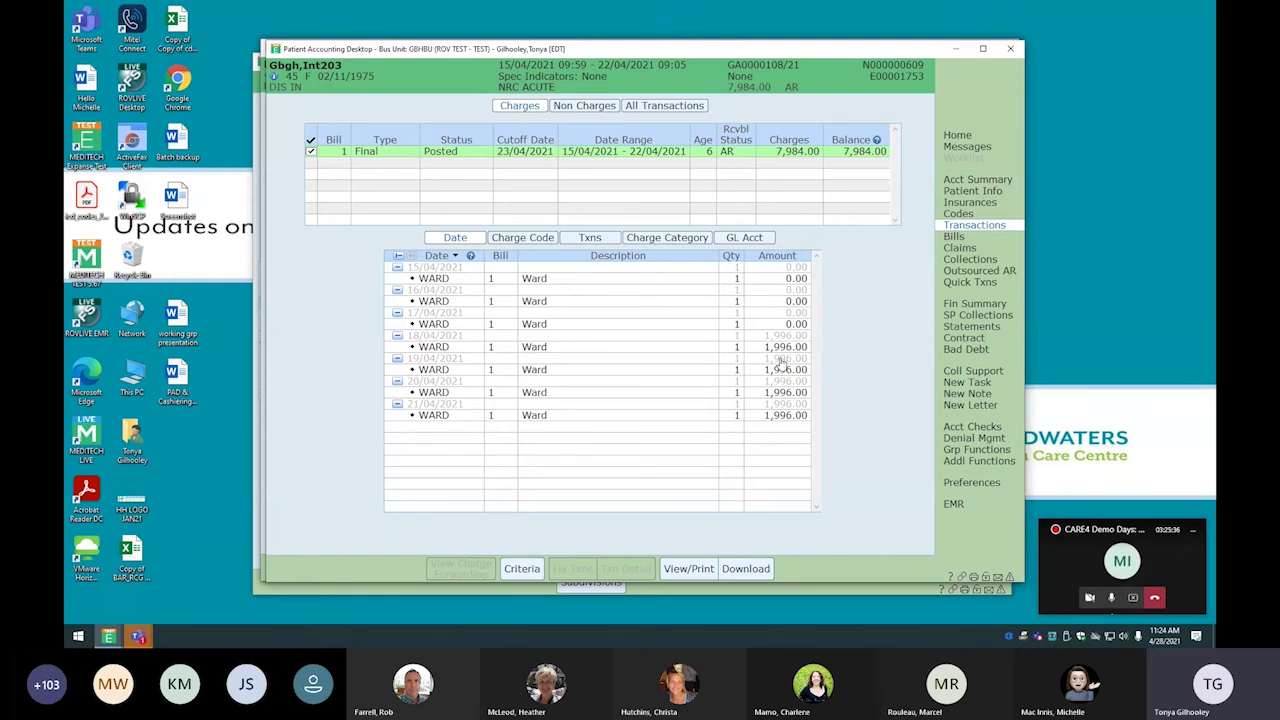
Unbill Final bill 1, then check its 7,984.00 Ward charges now unbilled
{"action": "left_click", "coordinate": [974, 242]}
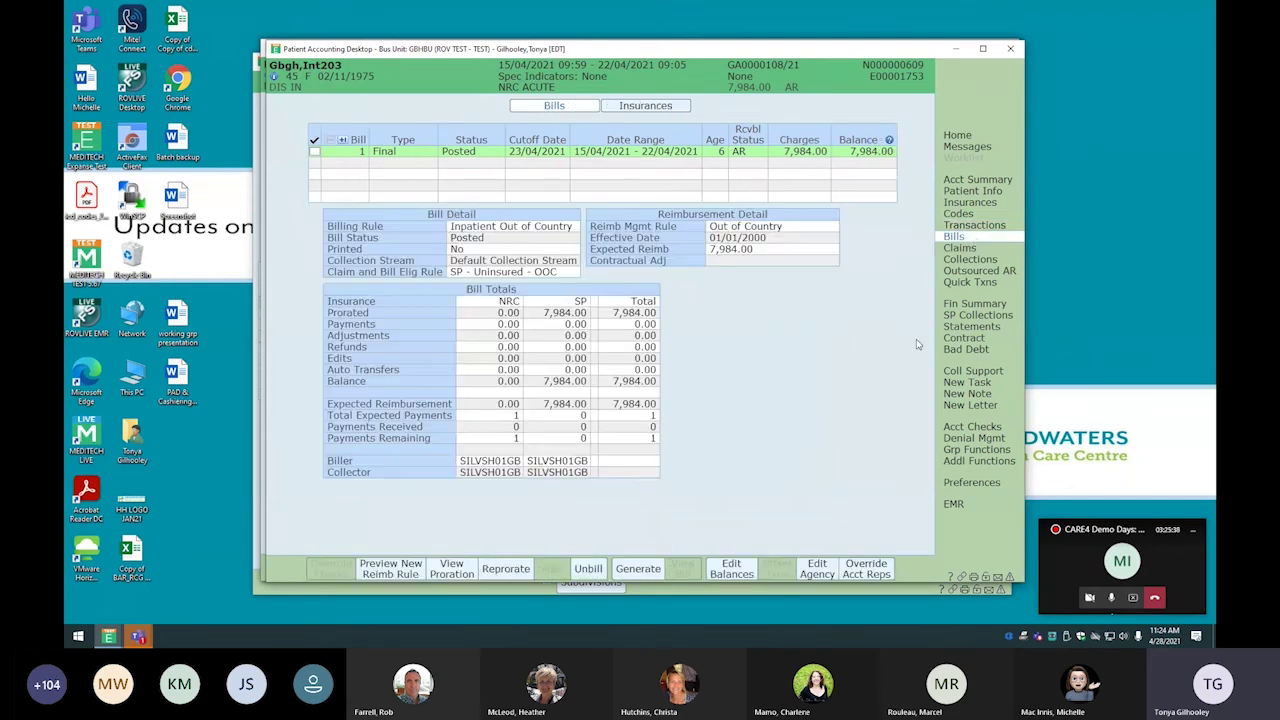
{"action": "left_click", "coordinate": [589, 570]}
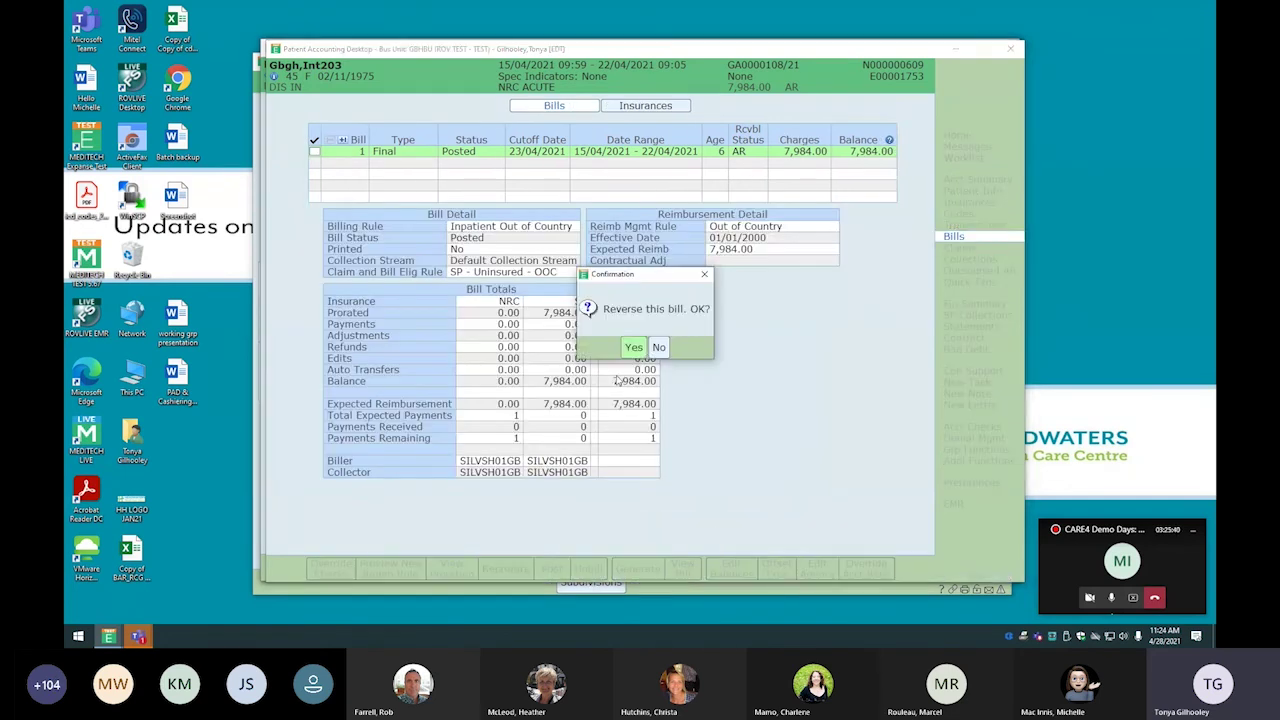
{"action": "left_click", "coordinate": [631, 346]}
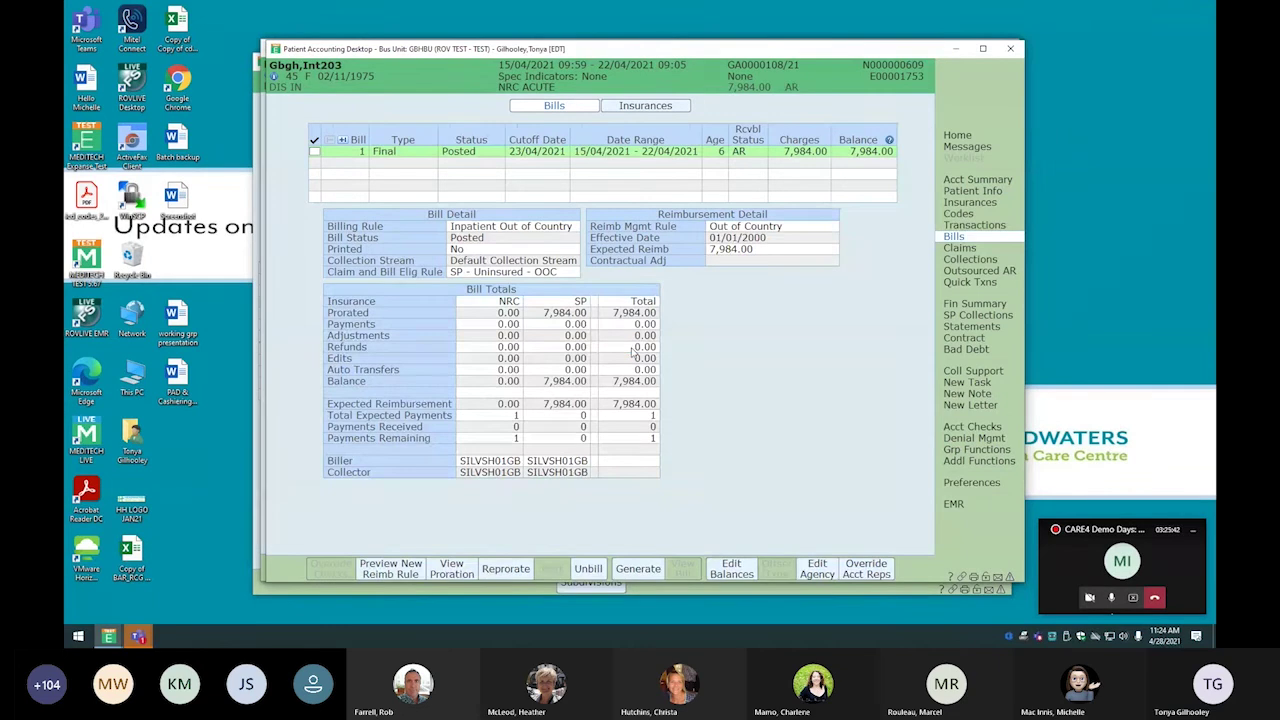
{"action": "left_click", "coordinate": [974, 225]}
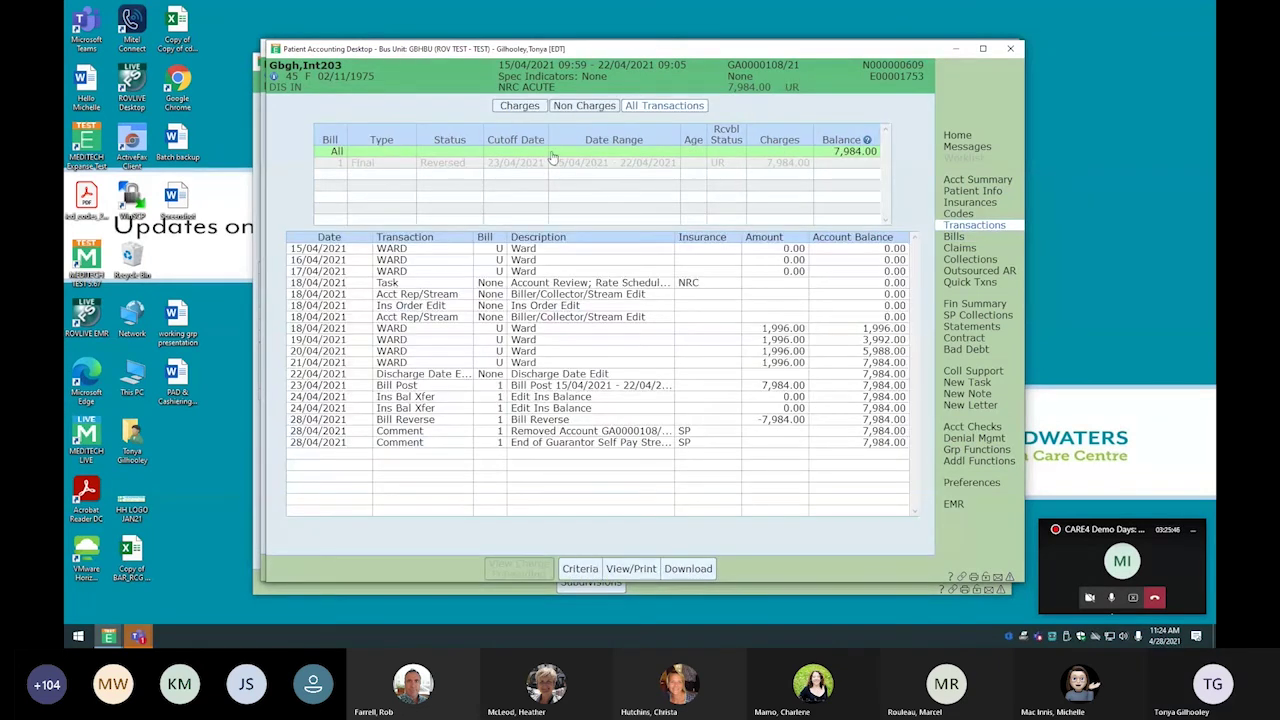
{"action": "left_click", "coordinate": [519, 106]}
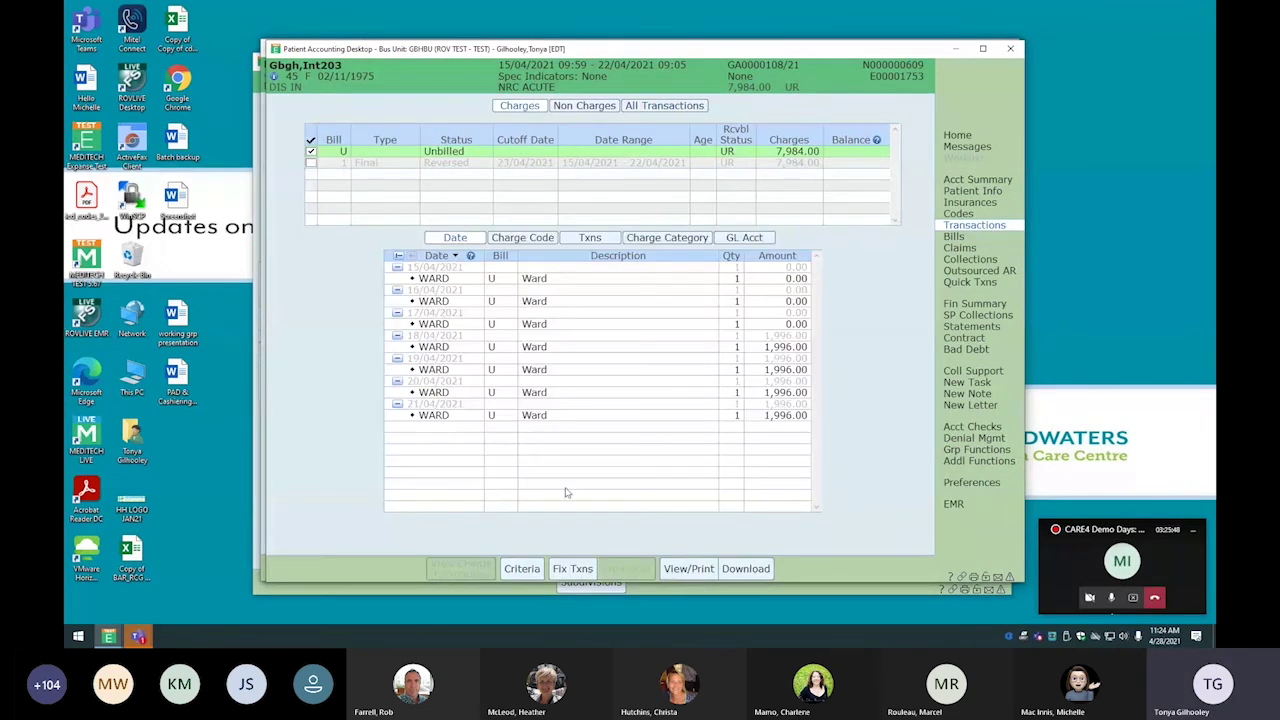
Reverse the zero-amount WARD charges for 15, 16 and 17/04/2021 and re-post them at 1,996.00 each
{"action": "left_click", "coordinate": [573, 569]}
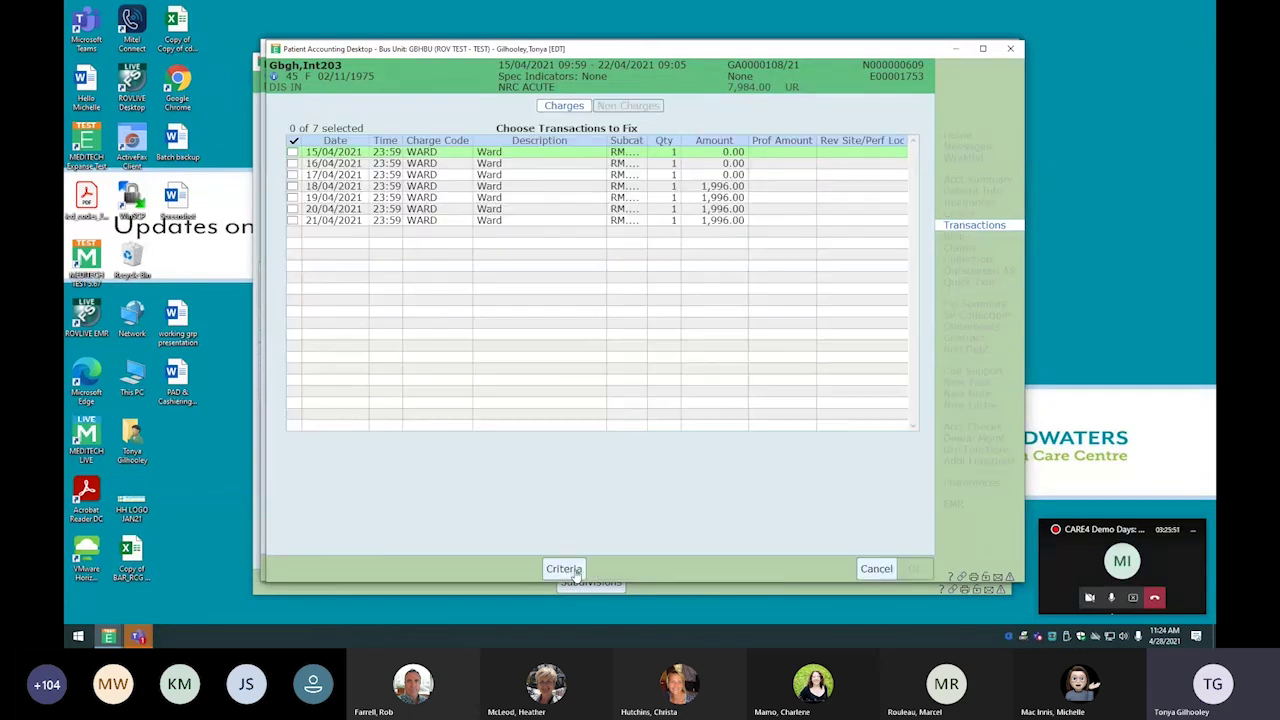
{"action": "left_click", "coordinate": [292, 163]}
{"action": "left_click", "coordinate": [292, 175]}
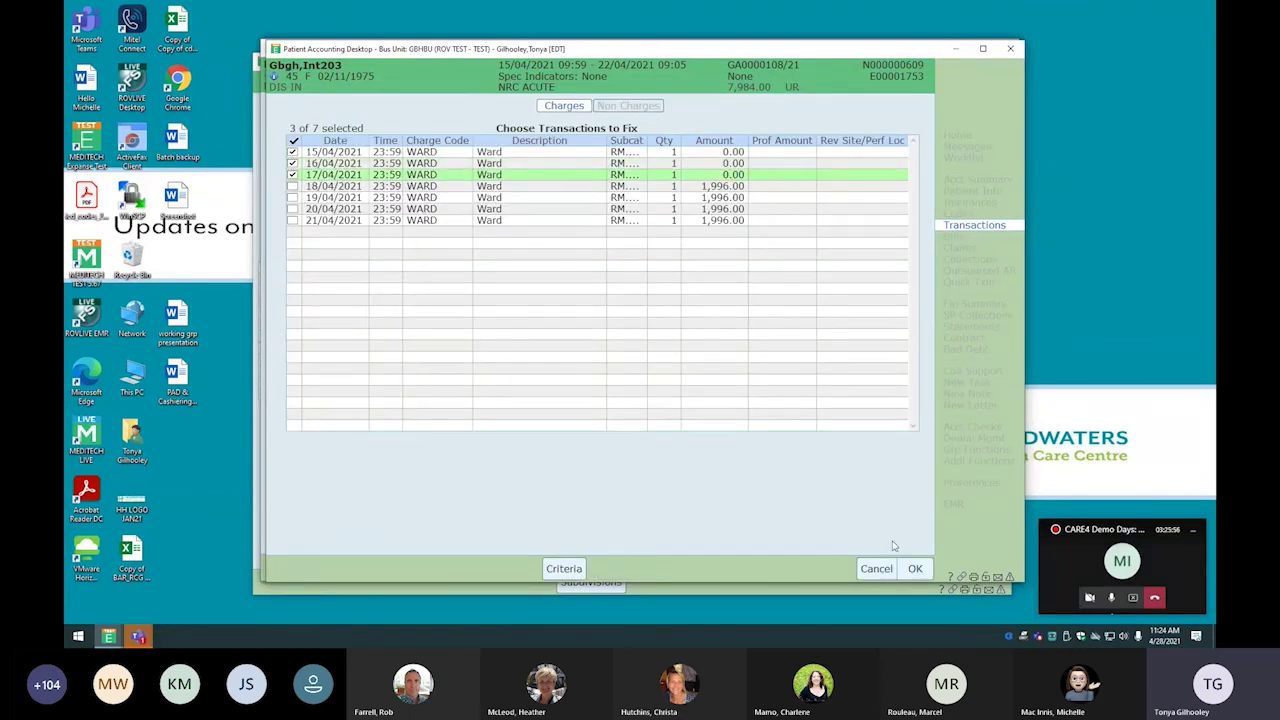
{"action": "left_click", "coordinate": [915, 569]}
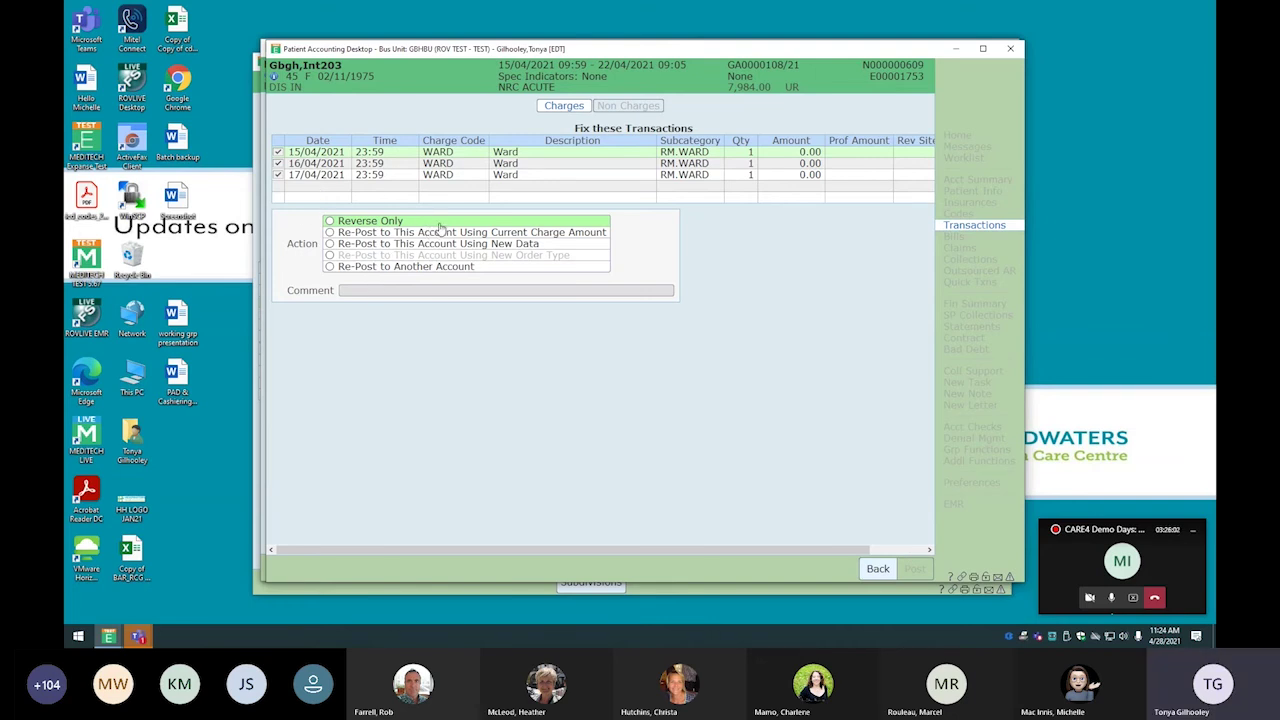
{"action": "left_click", "coordinate": [330, 233]}
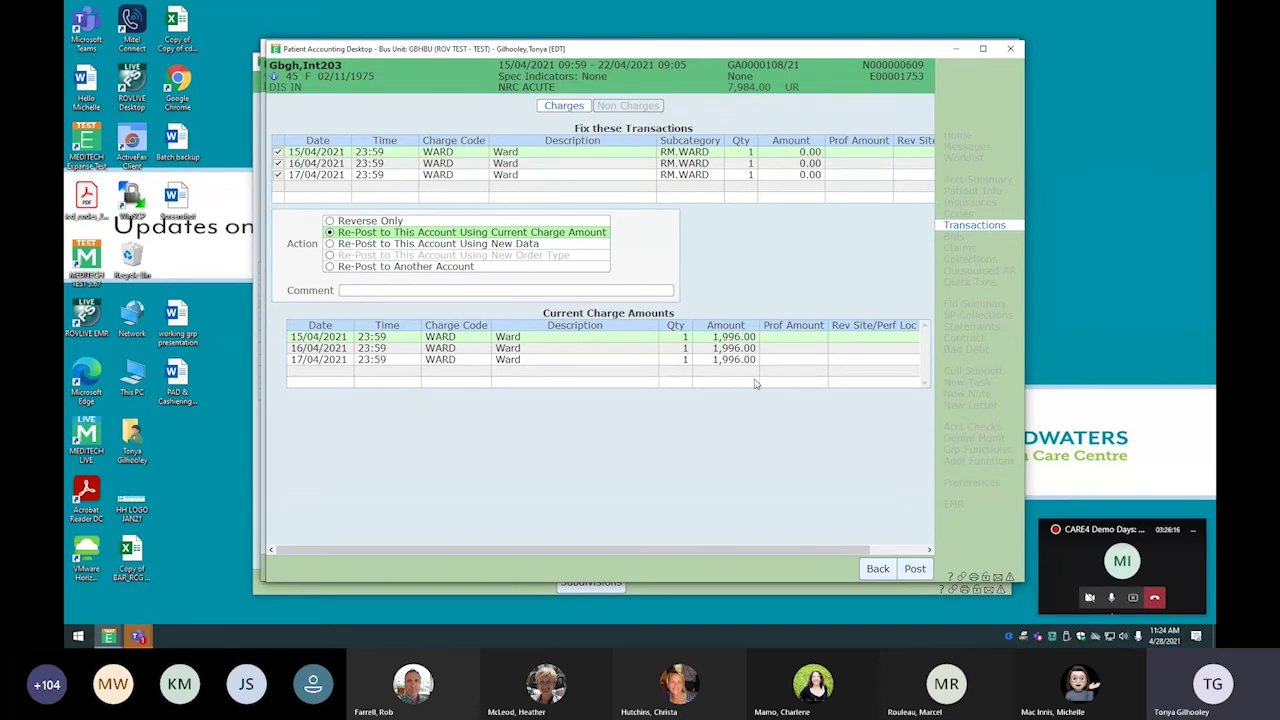
{"action": "left_click", "coordinate": [915, 568]}
{"action": "left_click", "coordinate": [645, 347]}
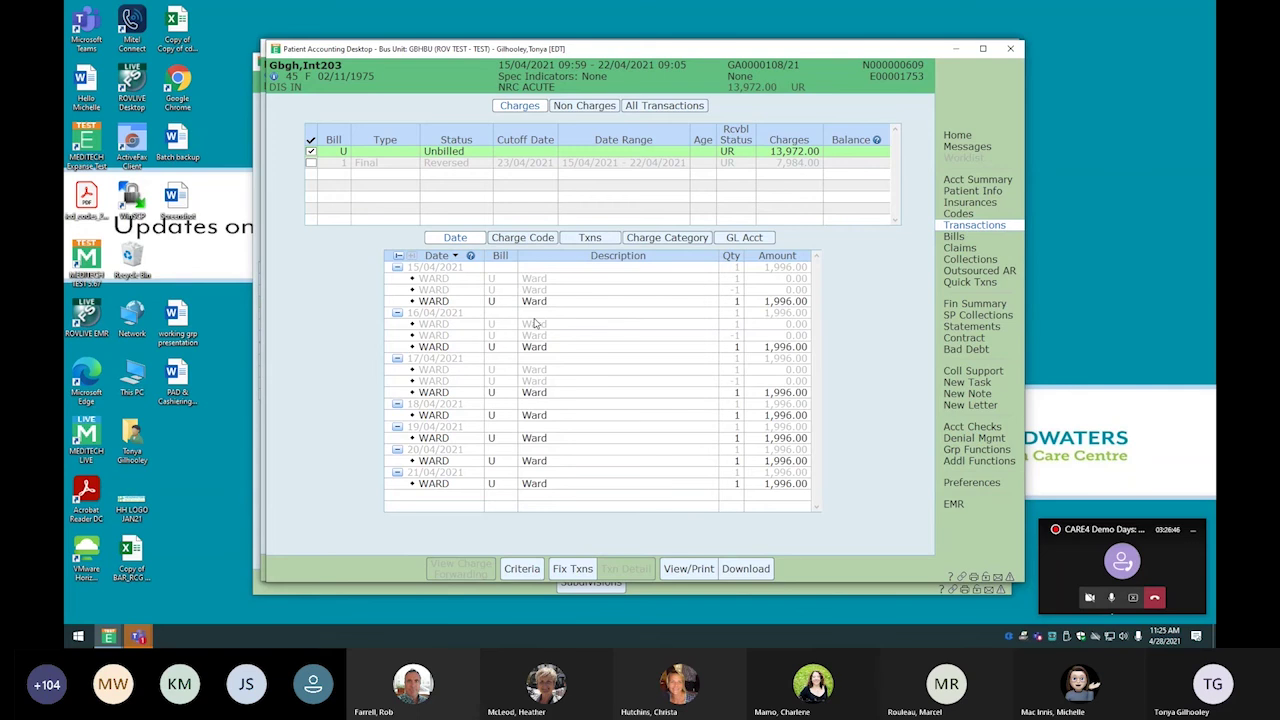
Open the account's Claims page and step through bills 13, 12 and 11
{"action": "left_click_drag", "start_coordinate": [641, 50], "coordinate": [1214, 146]}
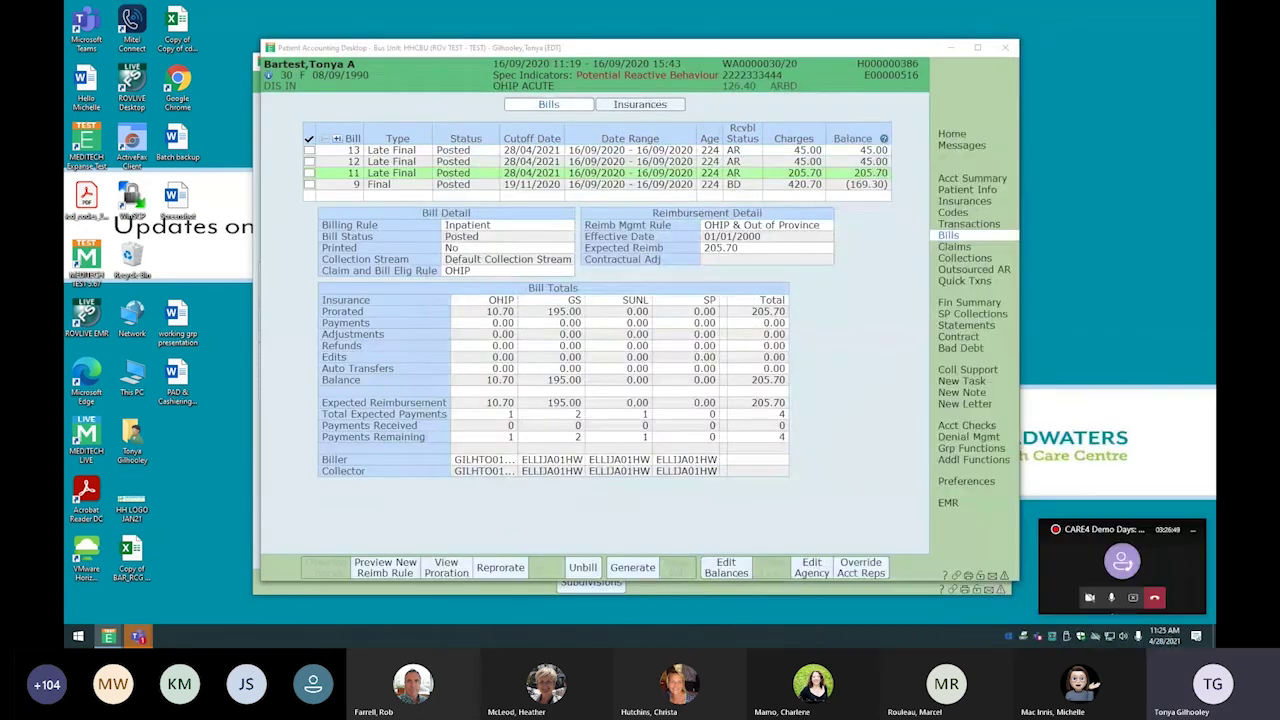
{"action": "left_click", "coordinate": [978, 246]}
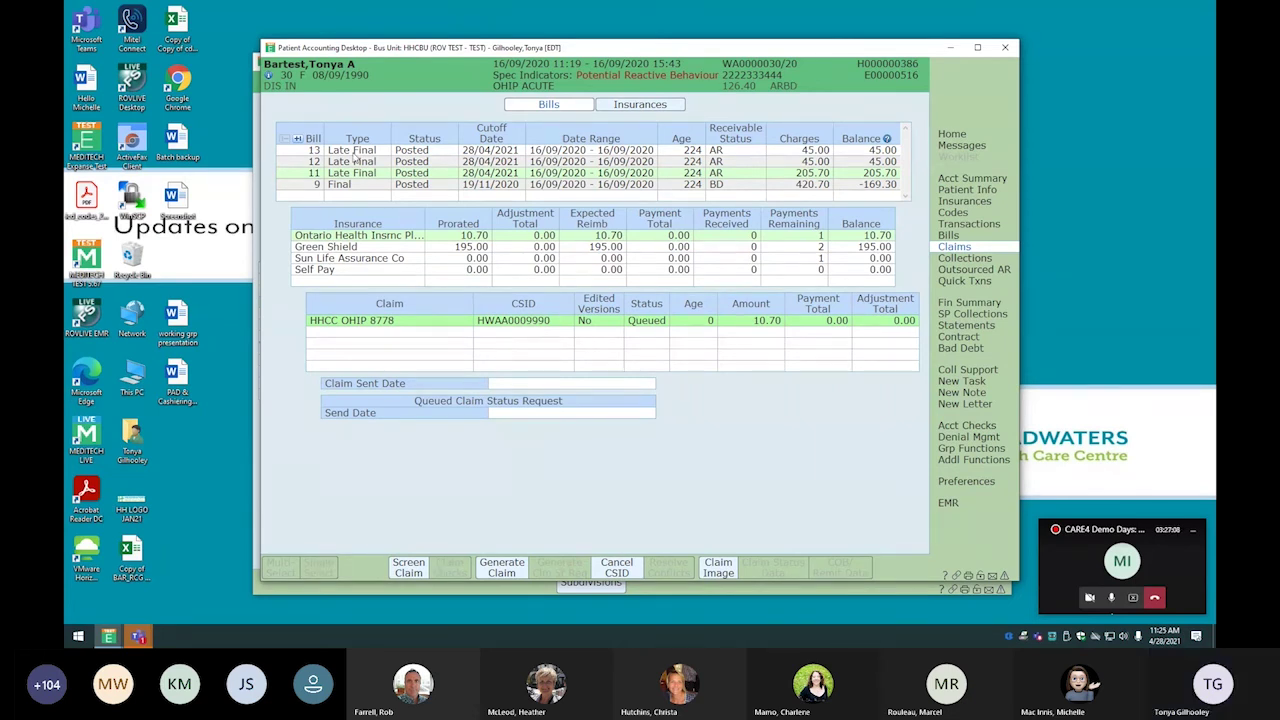
{"action": "left_click", "coordinate": [357, 152]}
{"action": "left_click", "coordinate": [360, 162]}
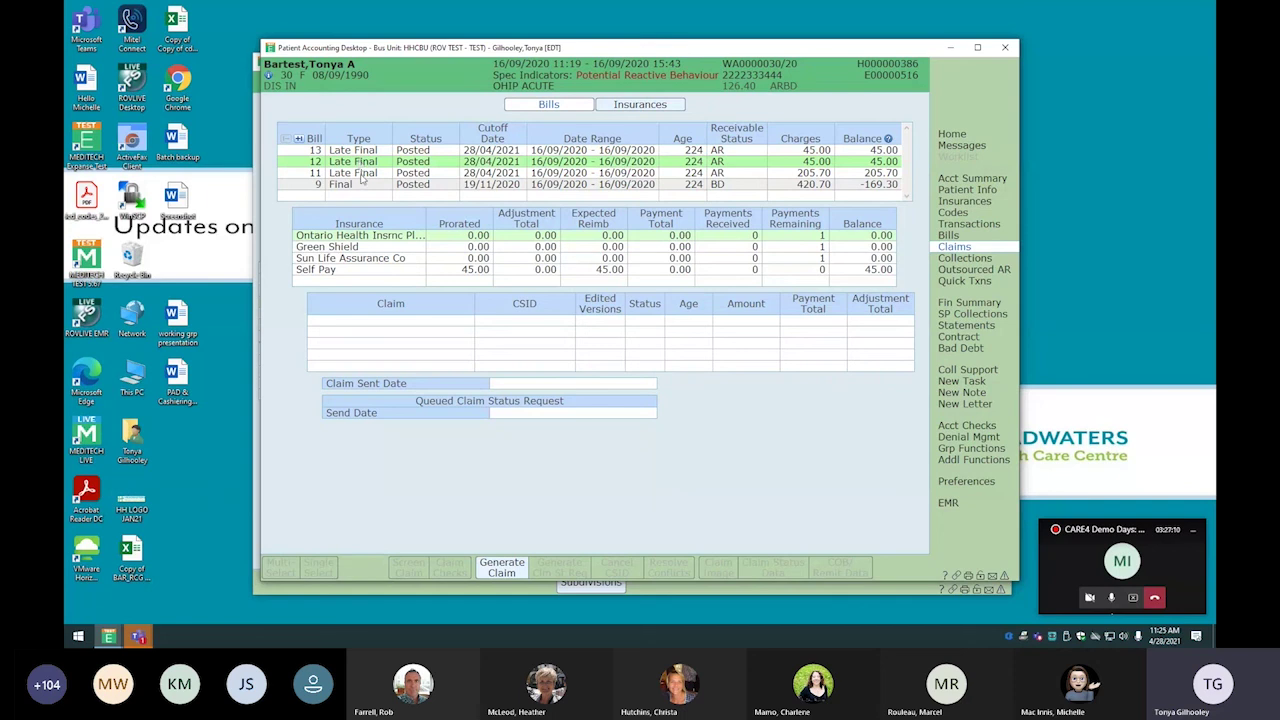
{"action": "left_click", "coordinate": [363, 175]}
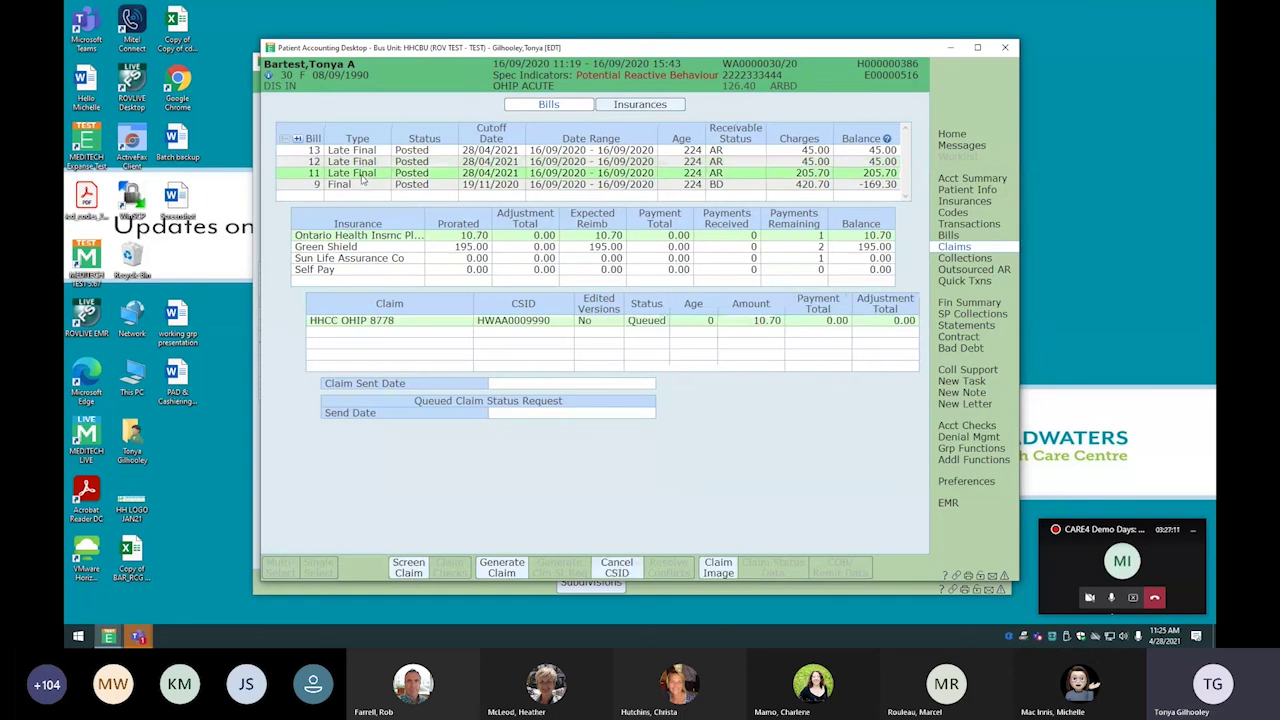
Review bill 11's Green Shield 195.00 claim and its queued Ontario Health claim
{"action": "left_click", "coordinate": [356, 247]}
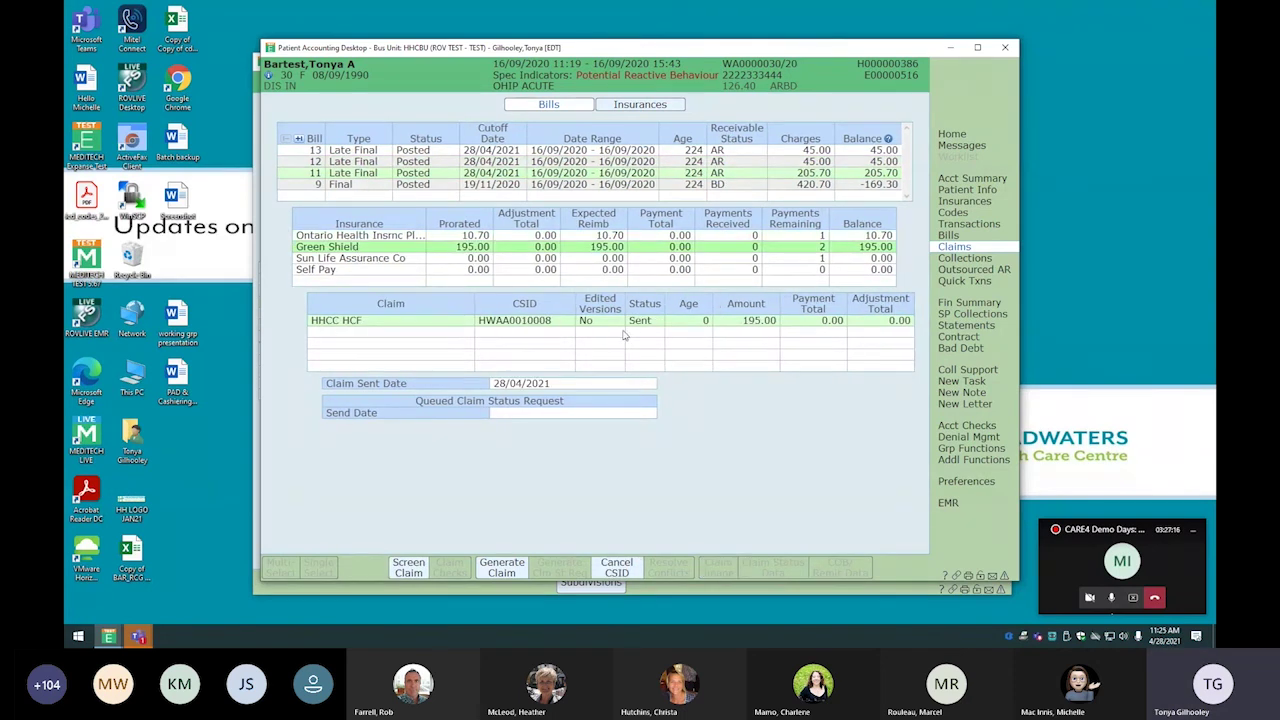
{"action": "left_click", "coordinate": [396, 238]}
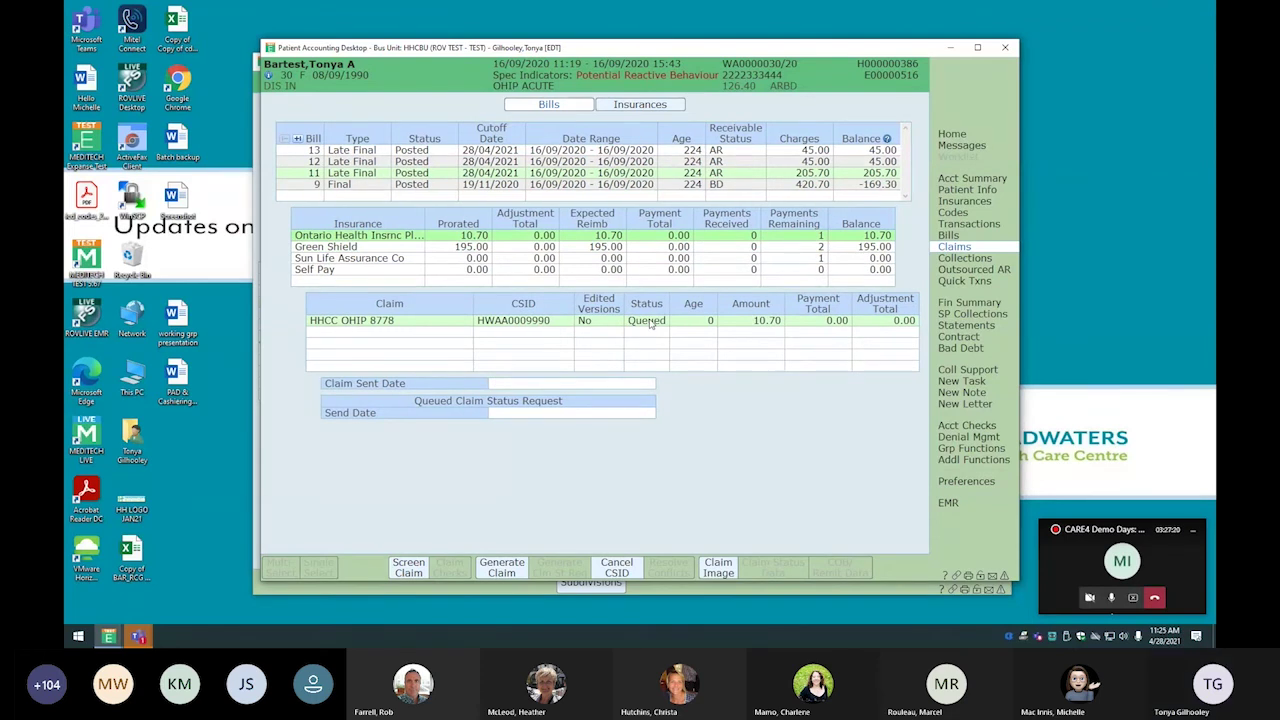
{"action": "left_click", "coordinate": [327, 250]}
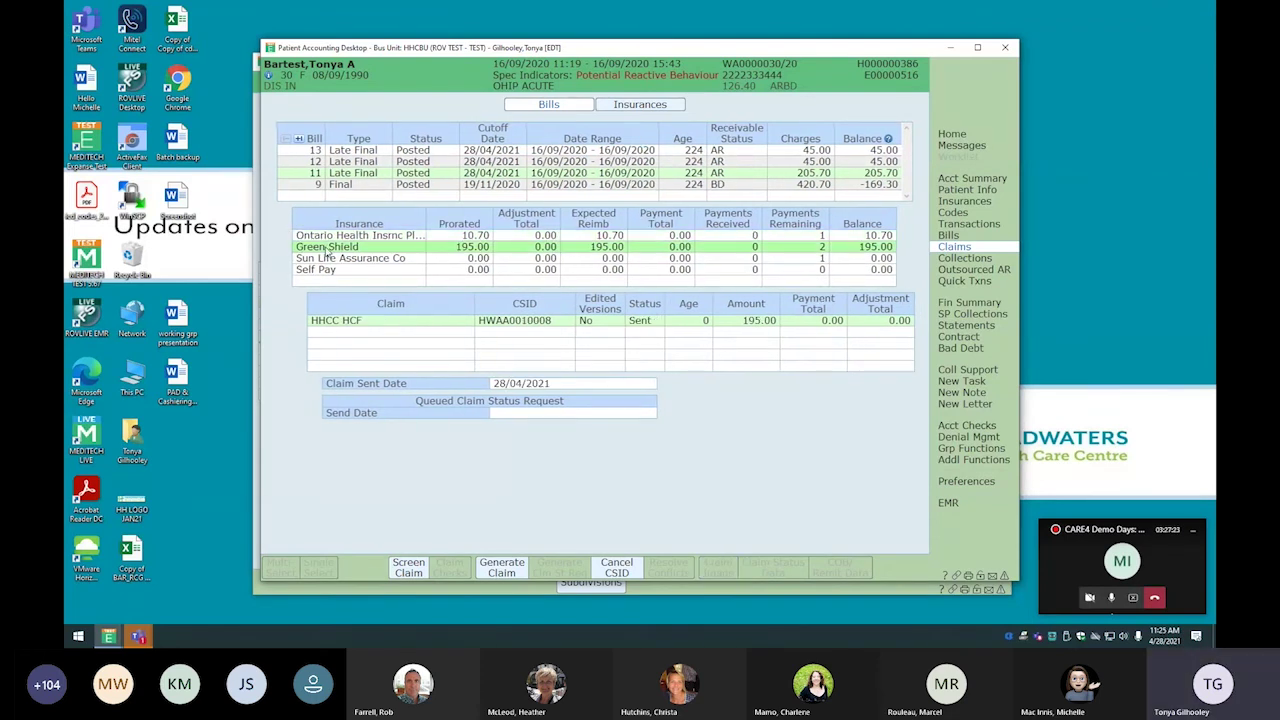
Generate a new Green Shield hospitalization claim form and preview its 195.00 semi-private room charge
{"action": "left_click", "coordinate": [503, 567]}
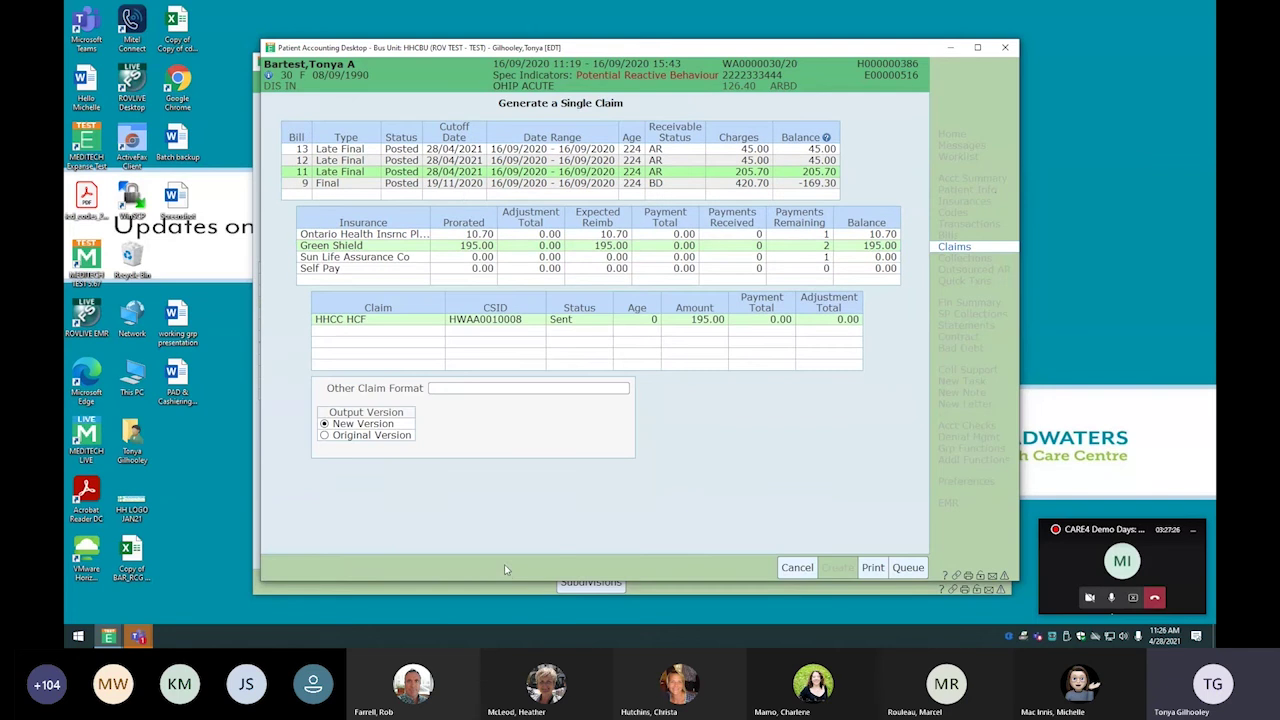
{"action": "left_click", "coordinate": [873, 568]}
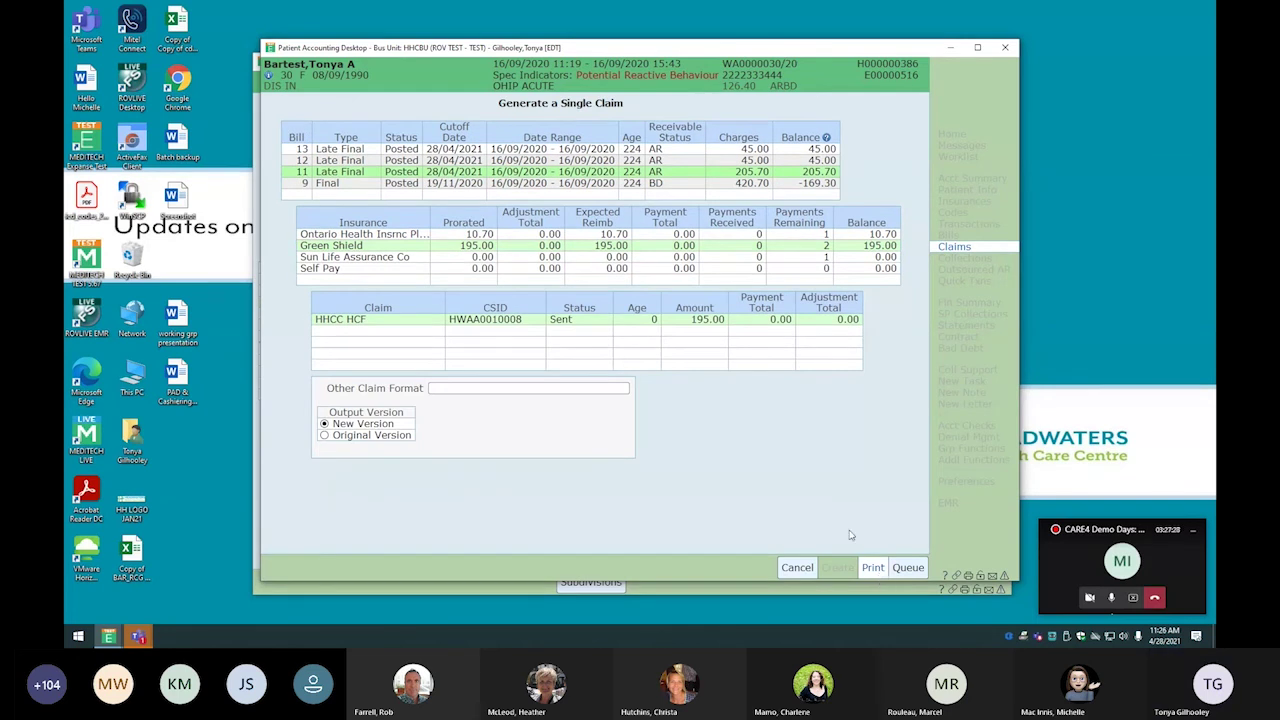
{"action": "left_click", "coordinate": [640, 352]}
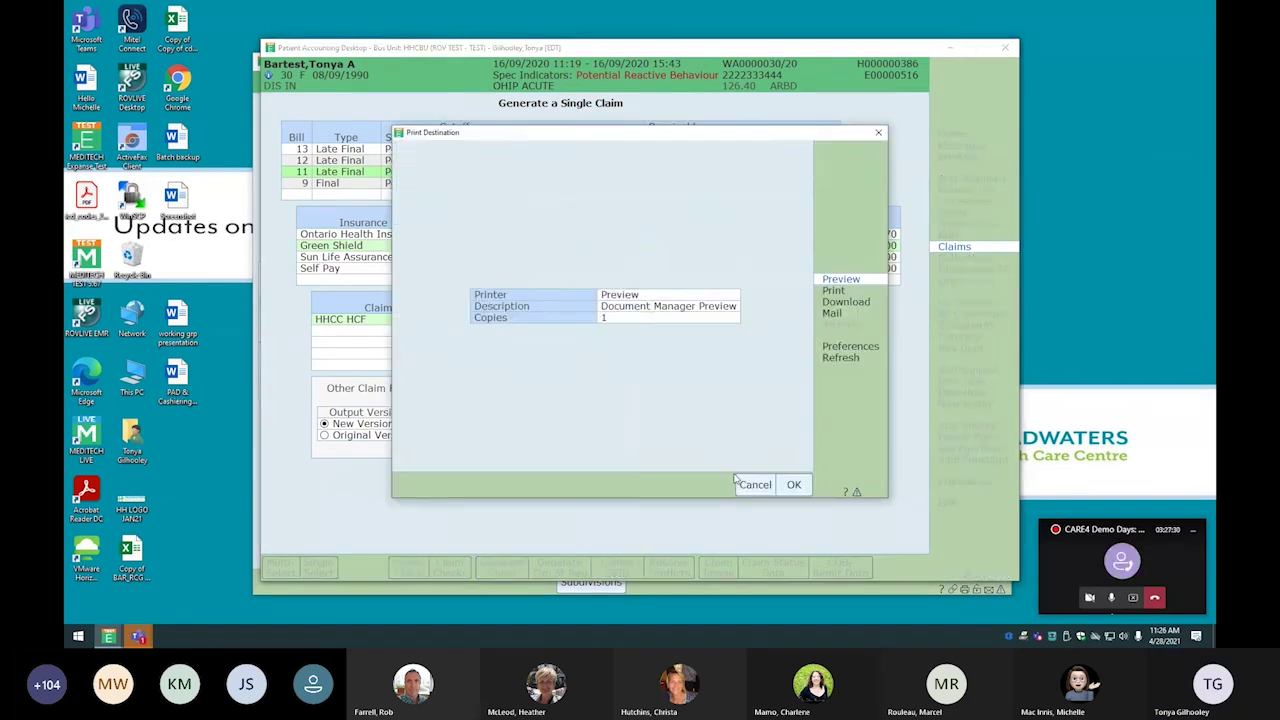
{"action": "left_click", "coordinate": [797, 487]}
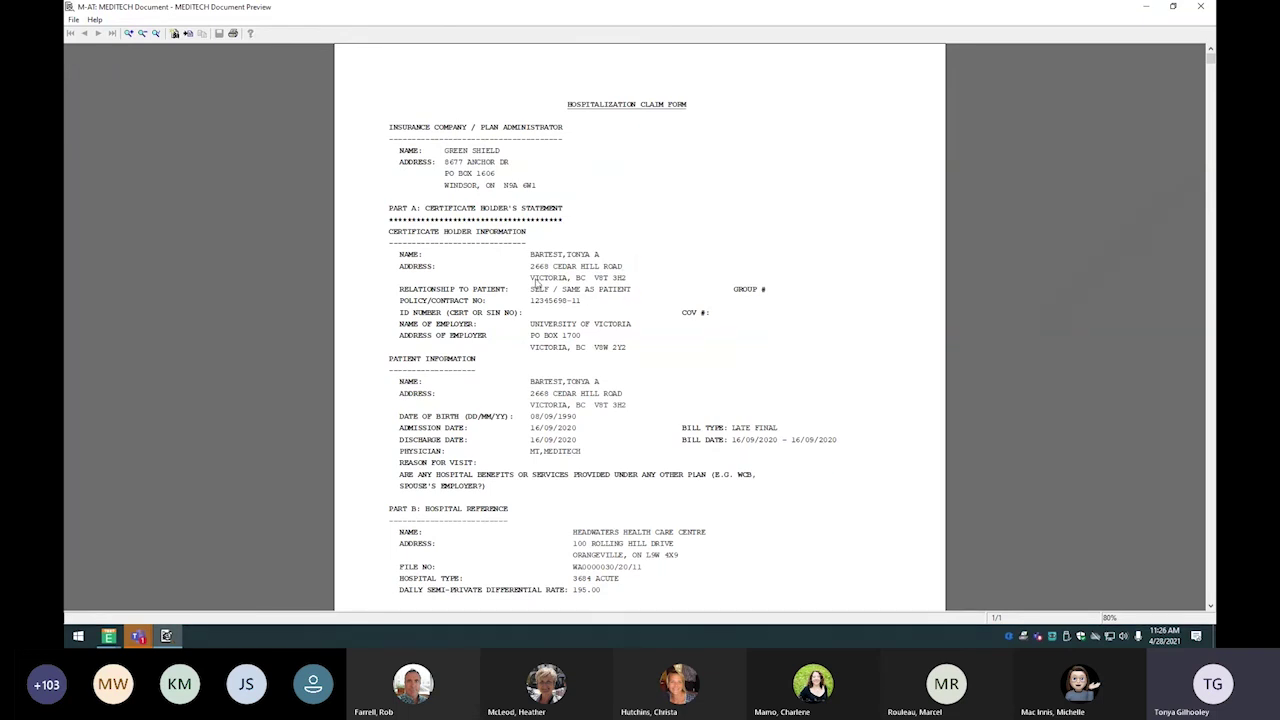
{"action": "scroll", "coordinate": [642, 478], "scroll_direction": "down", "scroll_amount": 2}
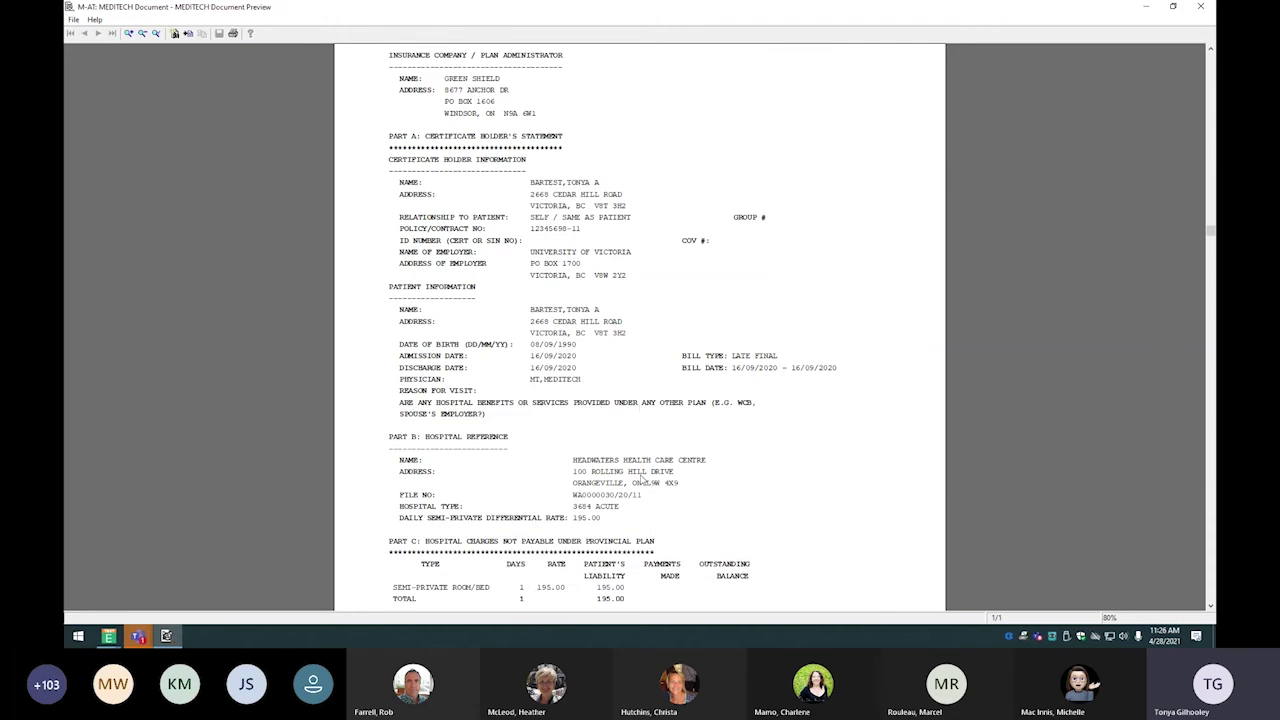
{"action": "scroll", "coordinate": [641, 478], "scroll_direction": "down", "scroll_amount": 4}
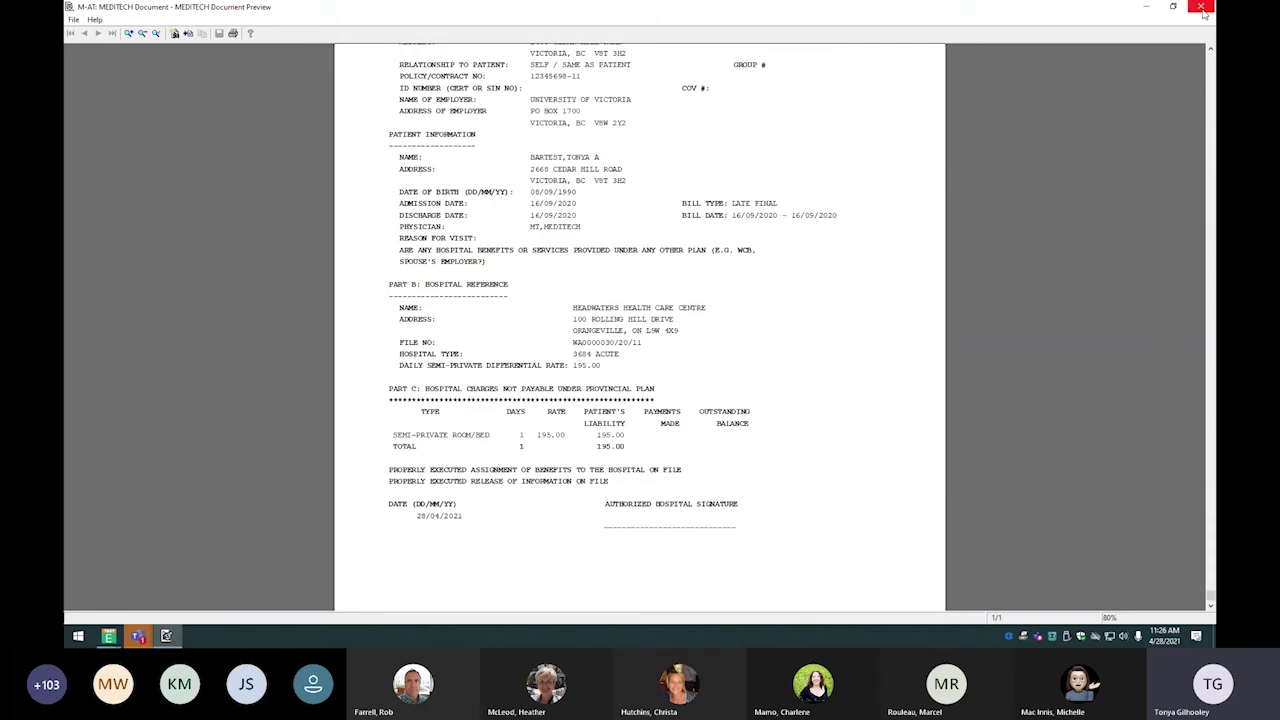
Close the claim preview and start a Post Charge entry in the CHG GEN journal
{"action": "left_click", "coordinate": [1201, 7]}
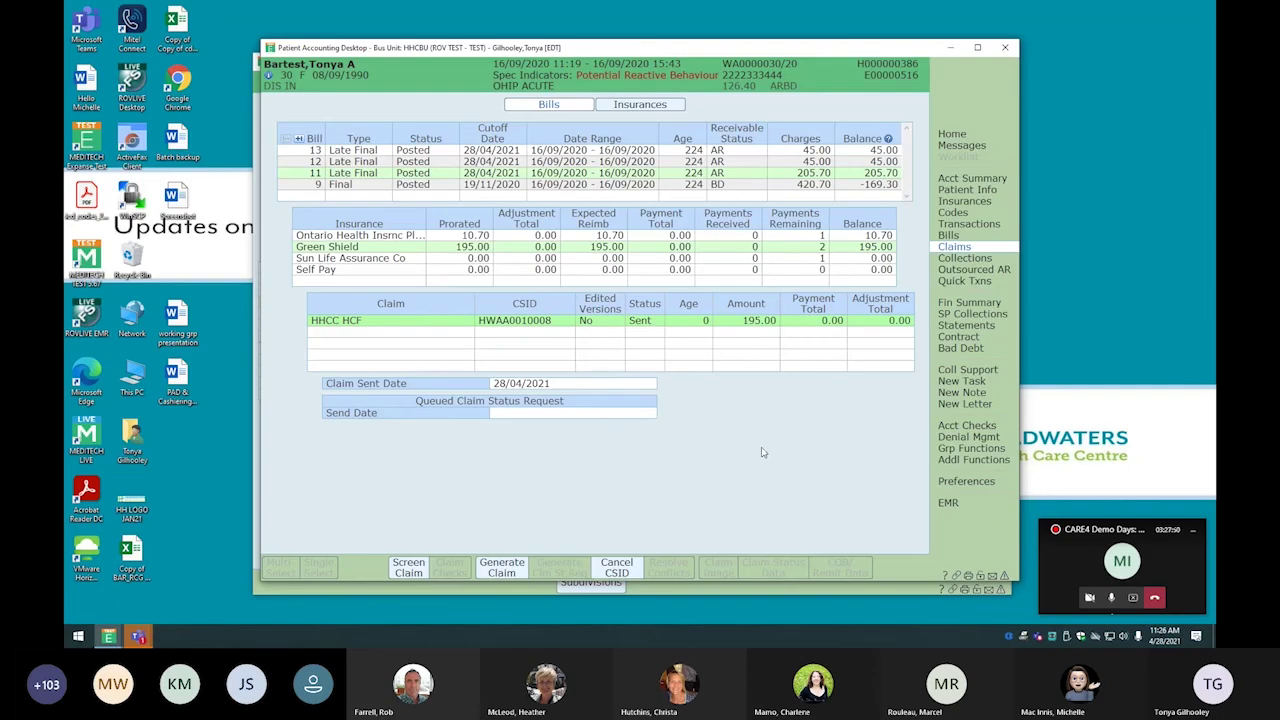
{"action": "key", "text": "Down"}
{"action": "key", "text": "Down"}
{"action": "key", "text": "Down"}
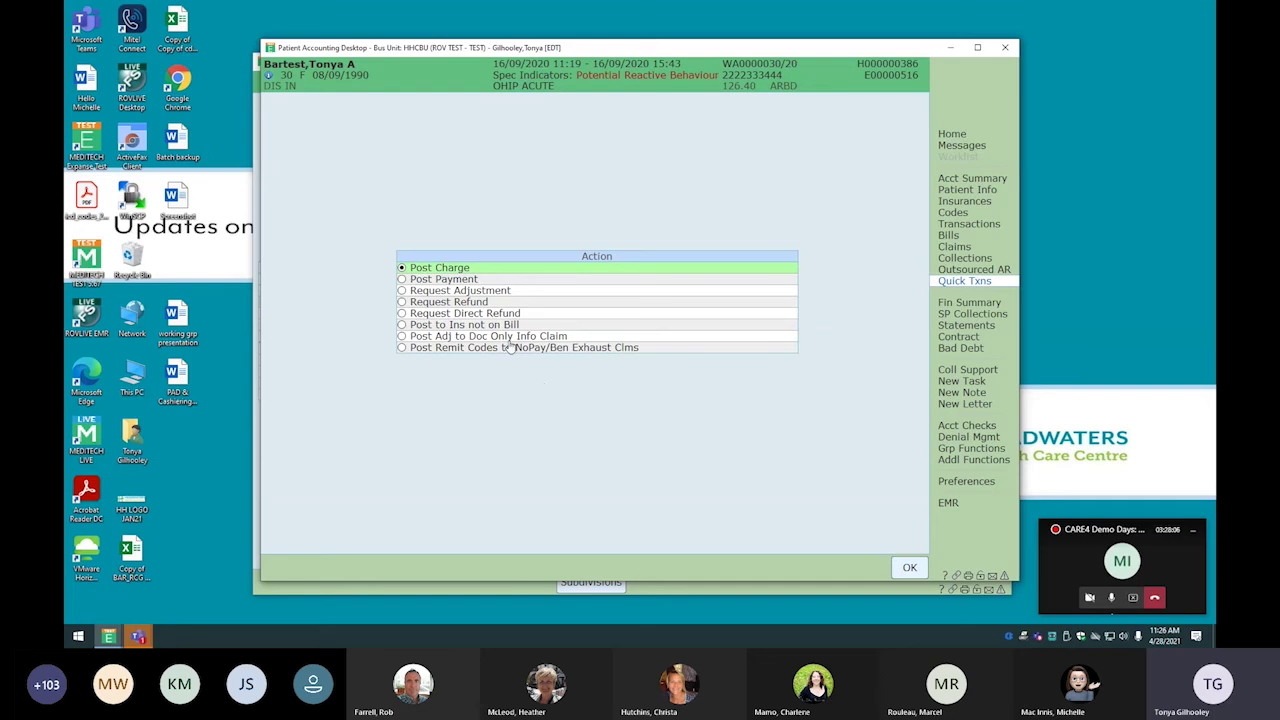
{"action": "left_click", "coordinate": [910, 567]}
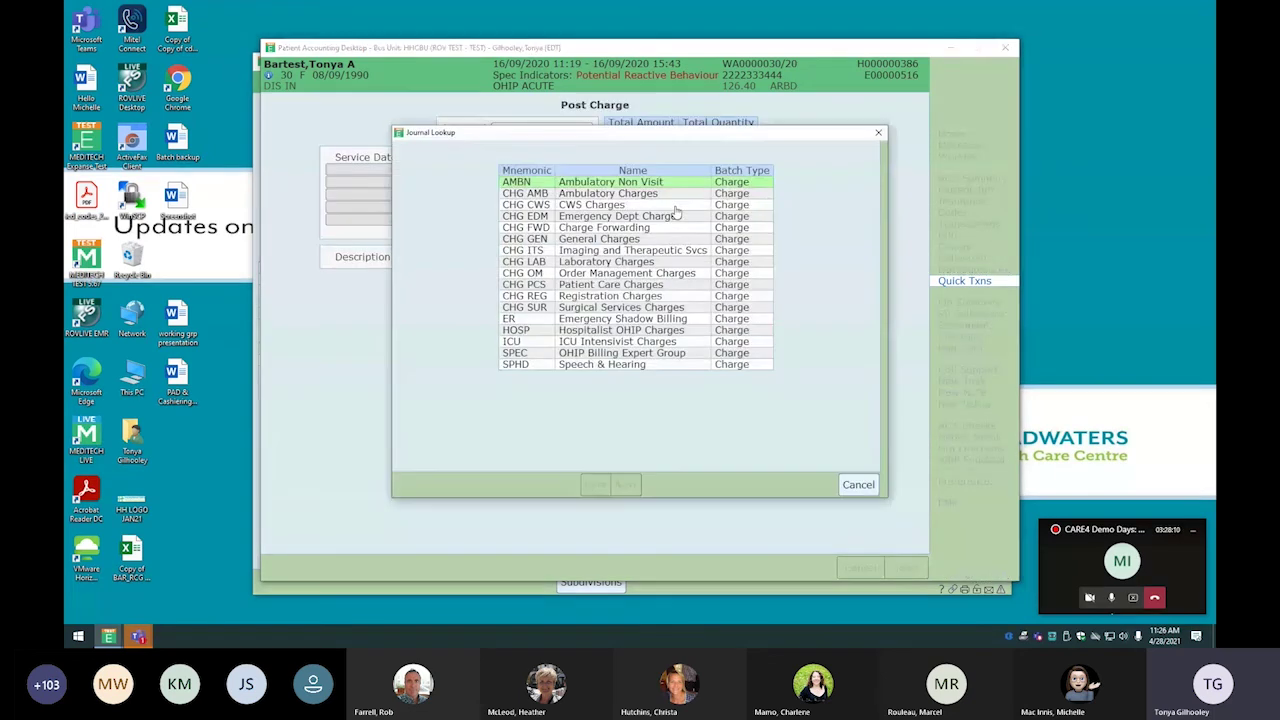
{"action": "double_click", "coordinate": [572, 240]}
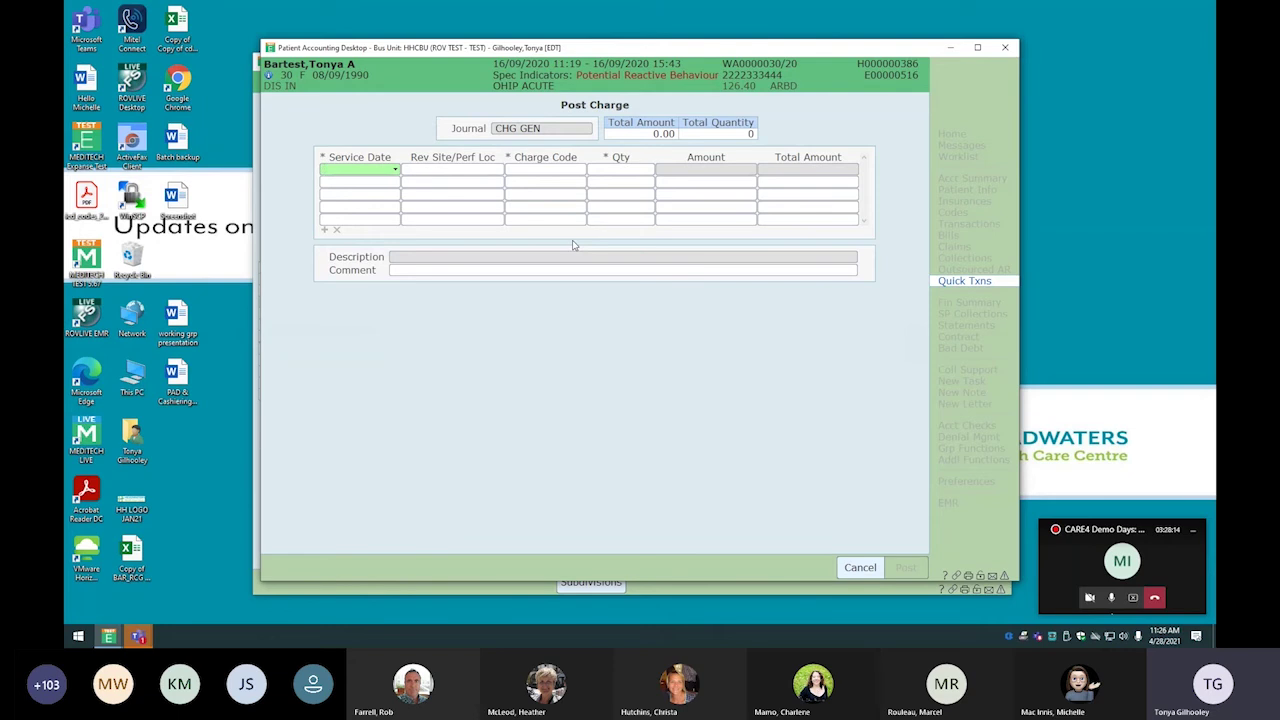
Enter service date 16/09/2020 with the AMB ambulance charge of 45.00
{"action": "type", "text": "160920"}
{"action": "key", "text": "Tab"}
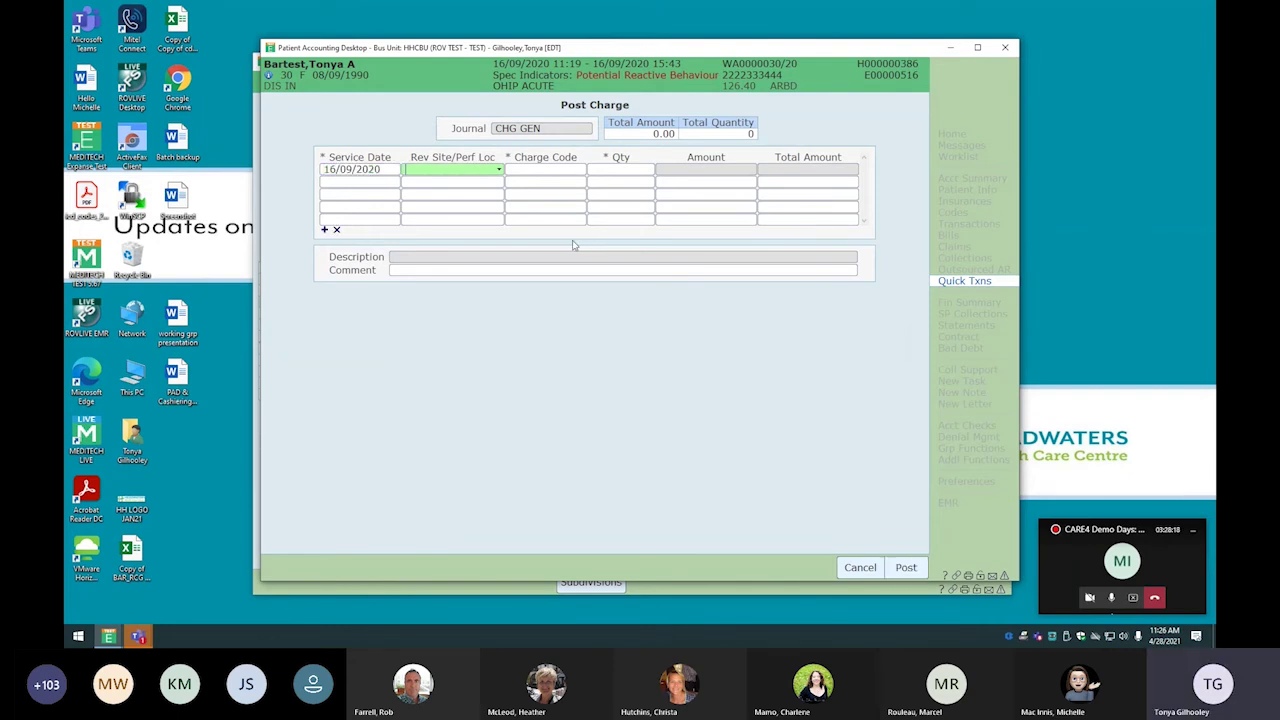
{"action": "key", "text": "Tab"}
{"action": "type", "text": "amb"}
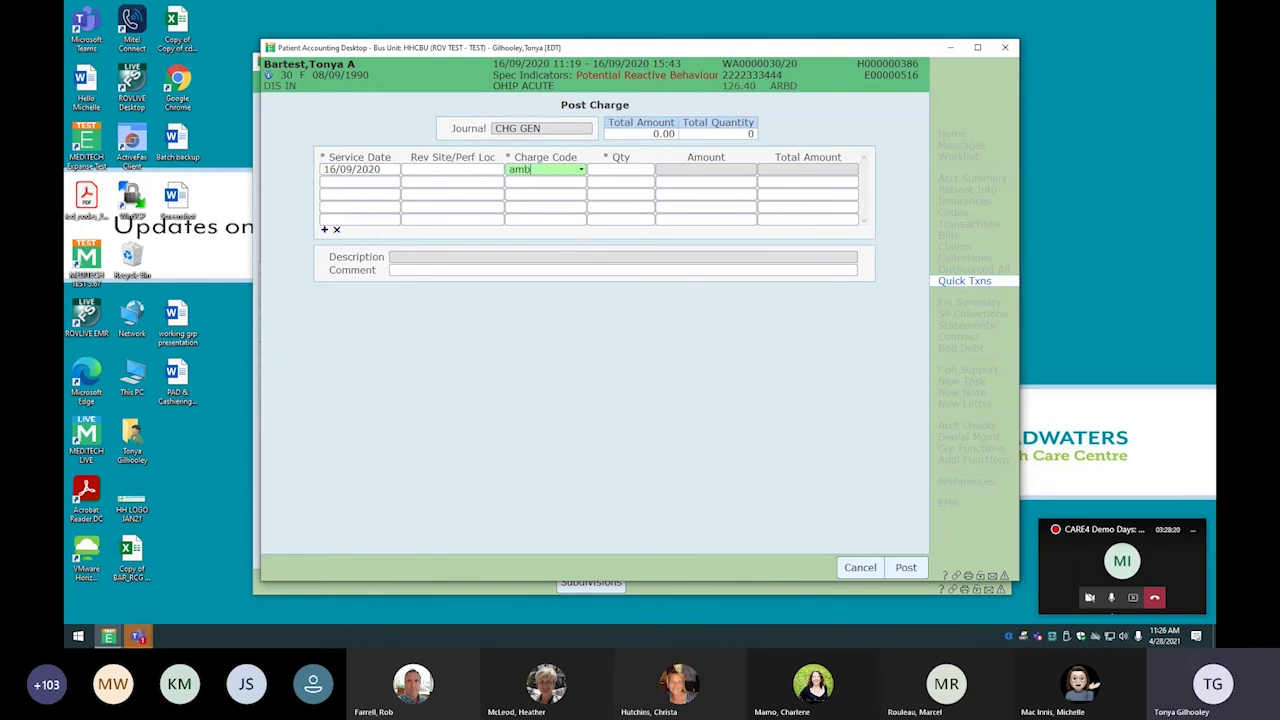
{"action": "key", "text": "Tab"}
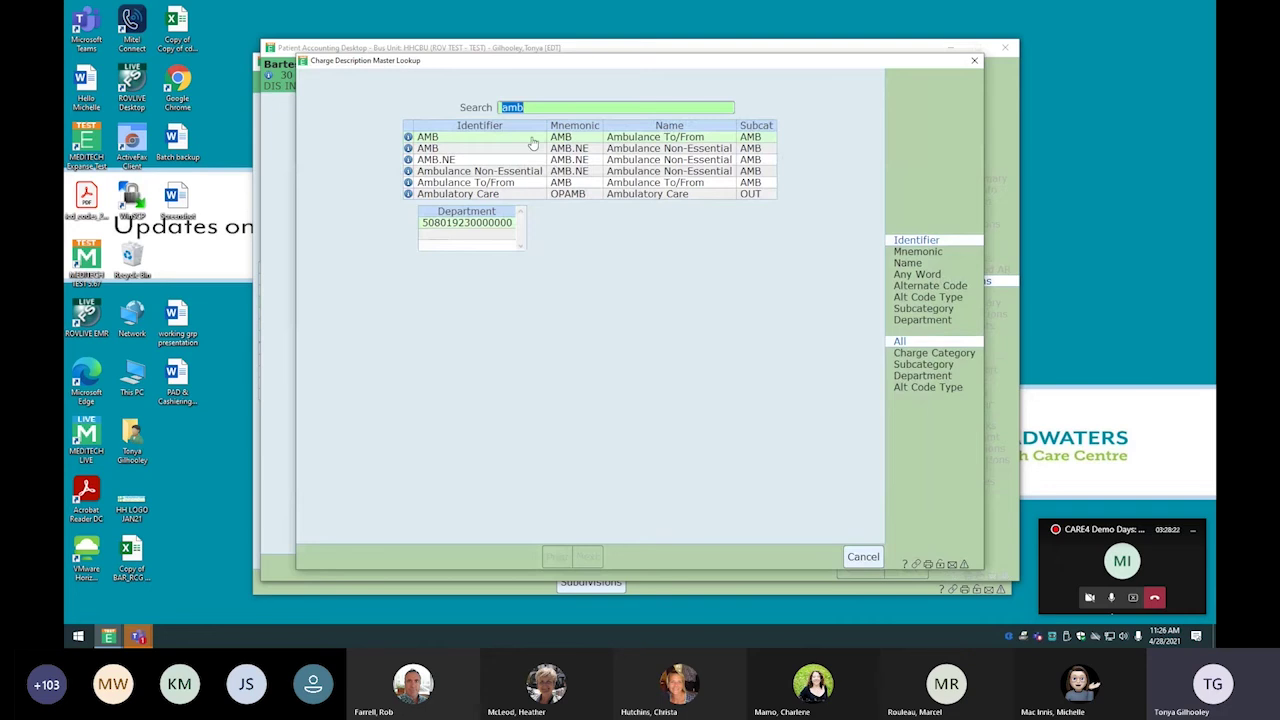
{"action": "double_click", "coordinate": [533, 141]}
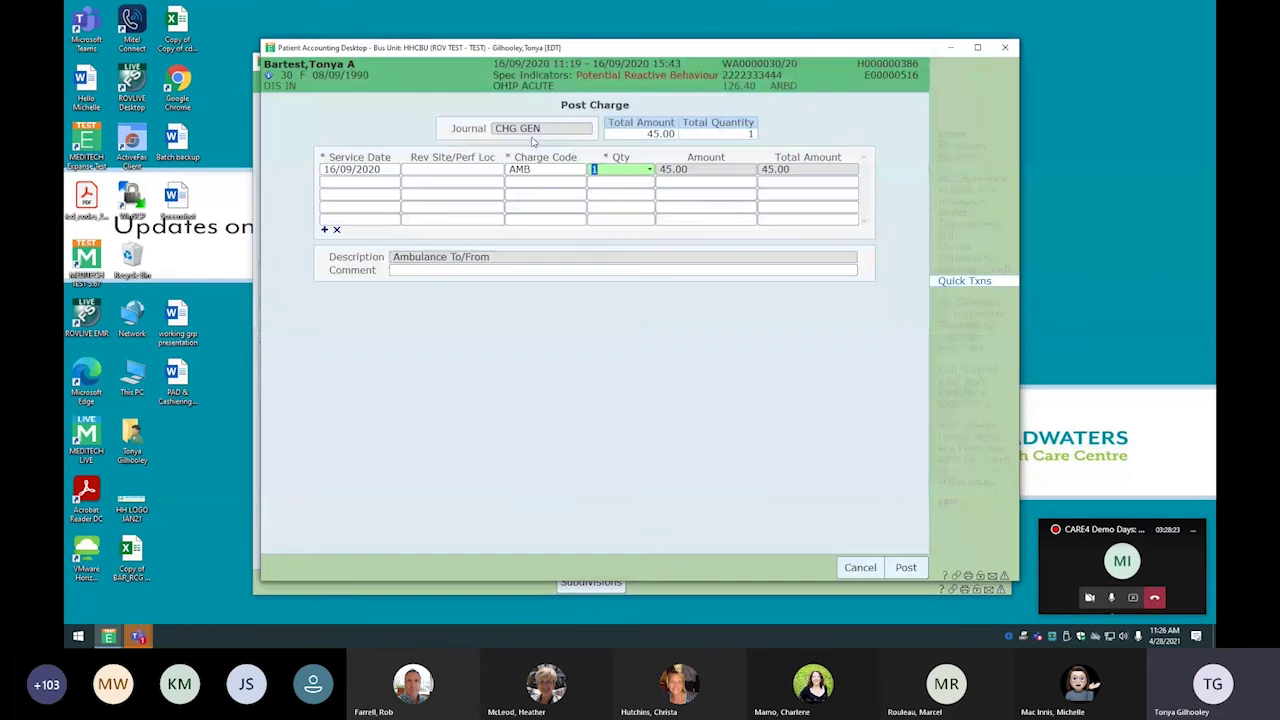
Start a second charge line with code x091a
{"action": "left_click", "coordinate": [380, 187]}
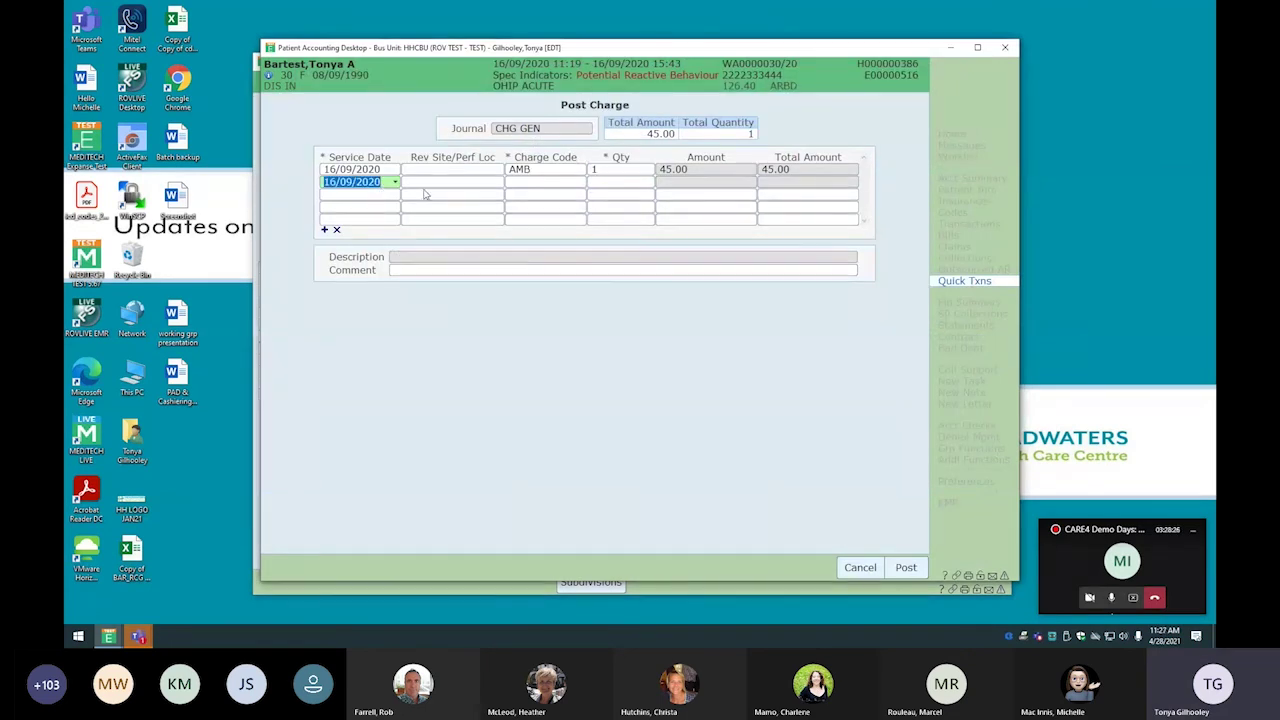
{"action": "key", "text": "Tab"}
{"action": "key", "text": "Tab"}
{"action": "type", "text": "x0"}
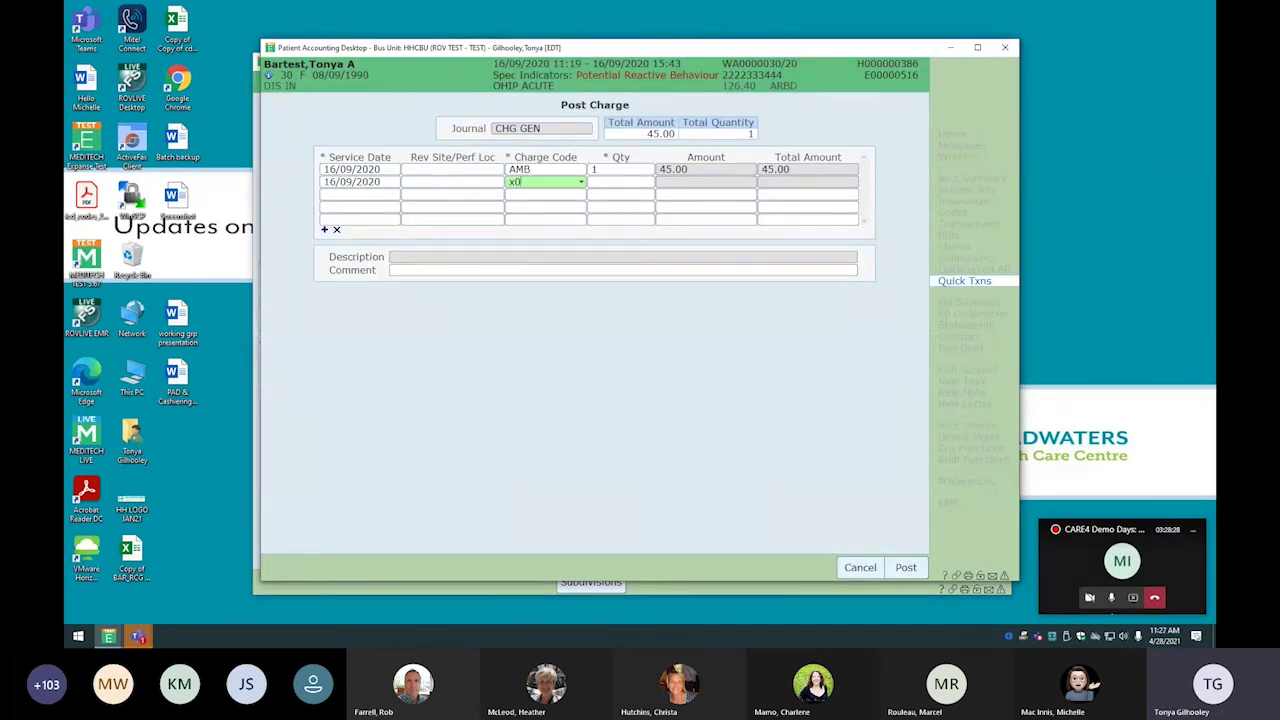
{"action": "type", "text": "91a"}
{"action": "key", "text": "Tab"}
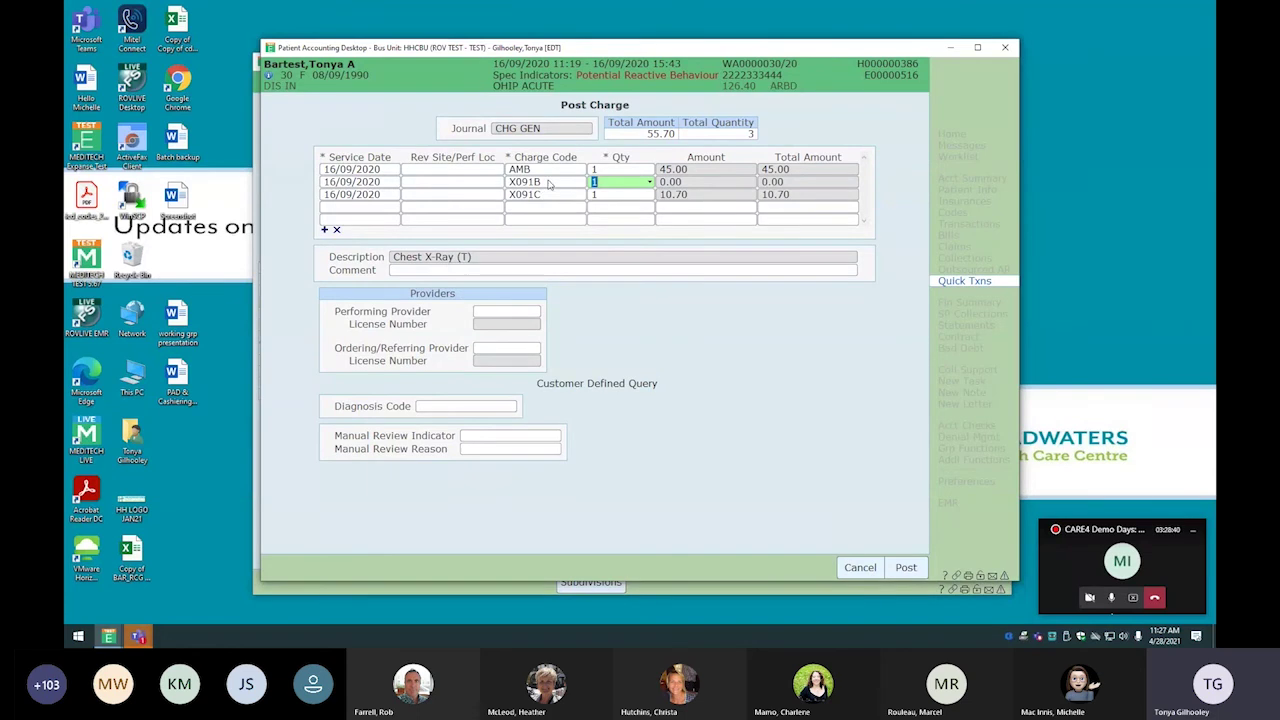
Fill in the performing and ordering/referring providers, post the 55.70 charges, and view Account Summary
{"action": "left_click", "coordinate": [507, 318]}
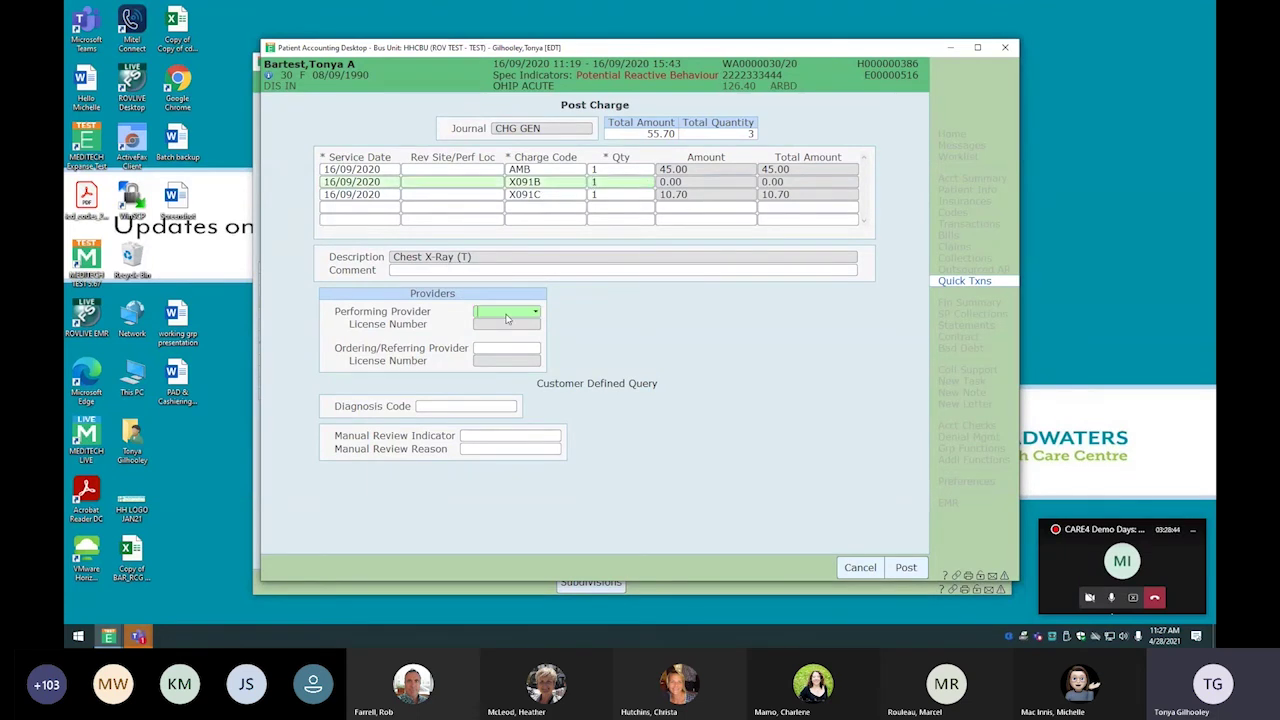
{"action": "type", "text": "ste"}
{"action": "key", "text": "Tab"}
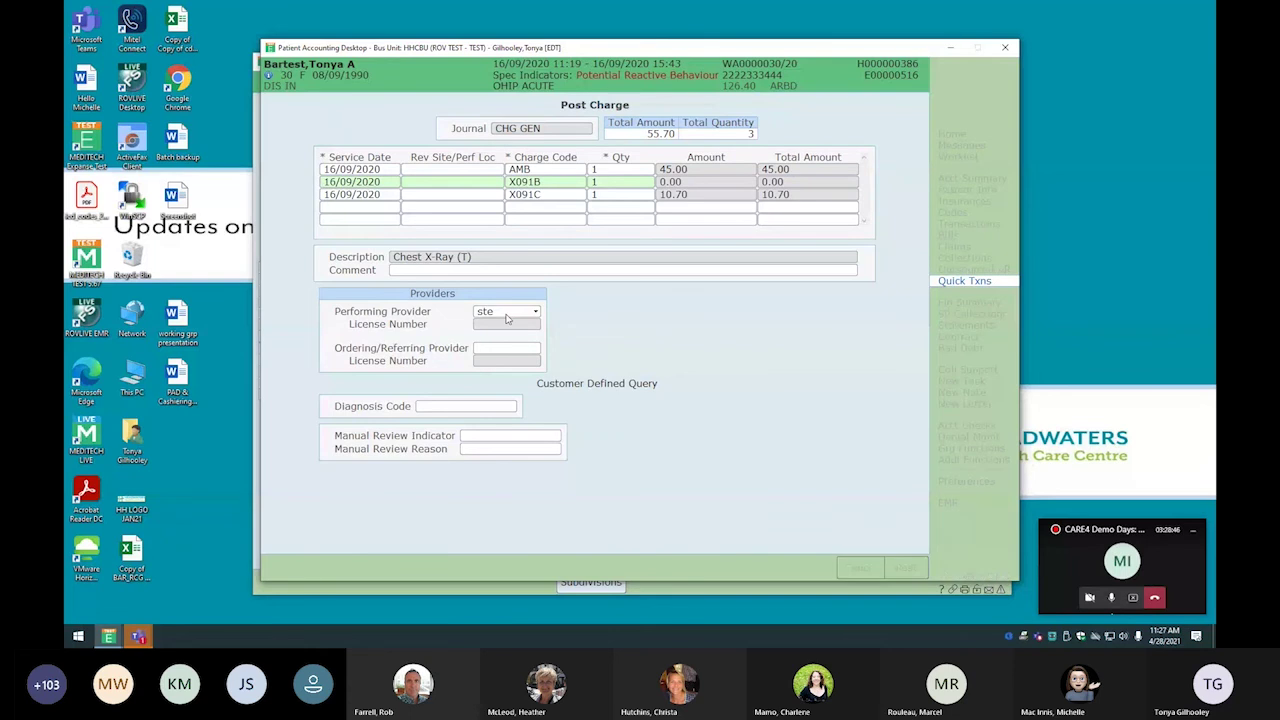
{"action": "double_click", "coordinate": [565, 224]}
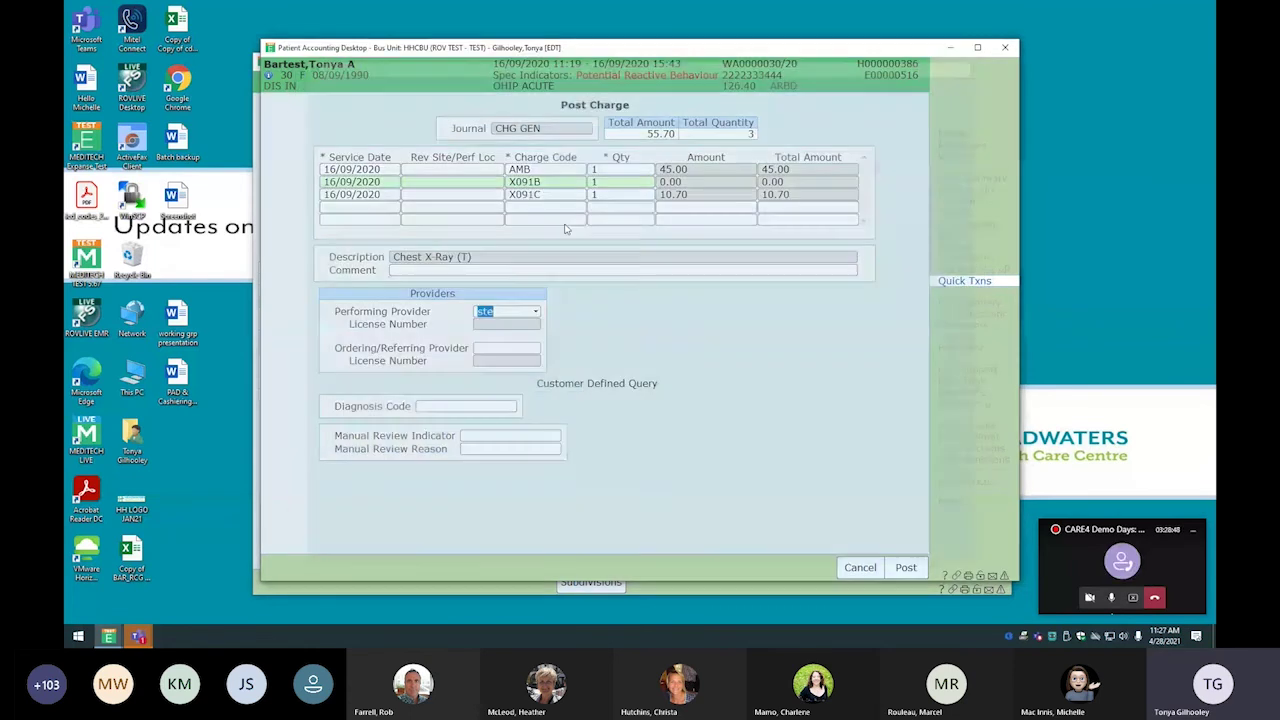
{"action": "type", "text": "maag"}
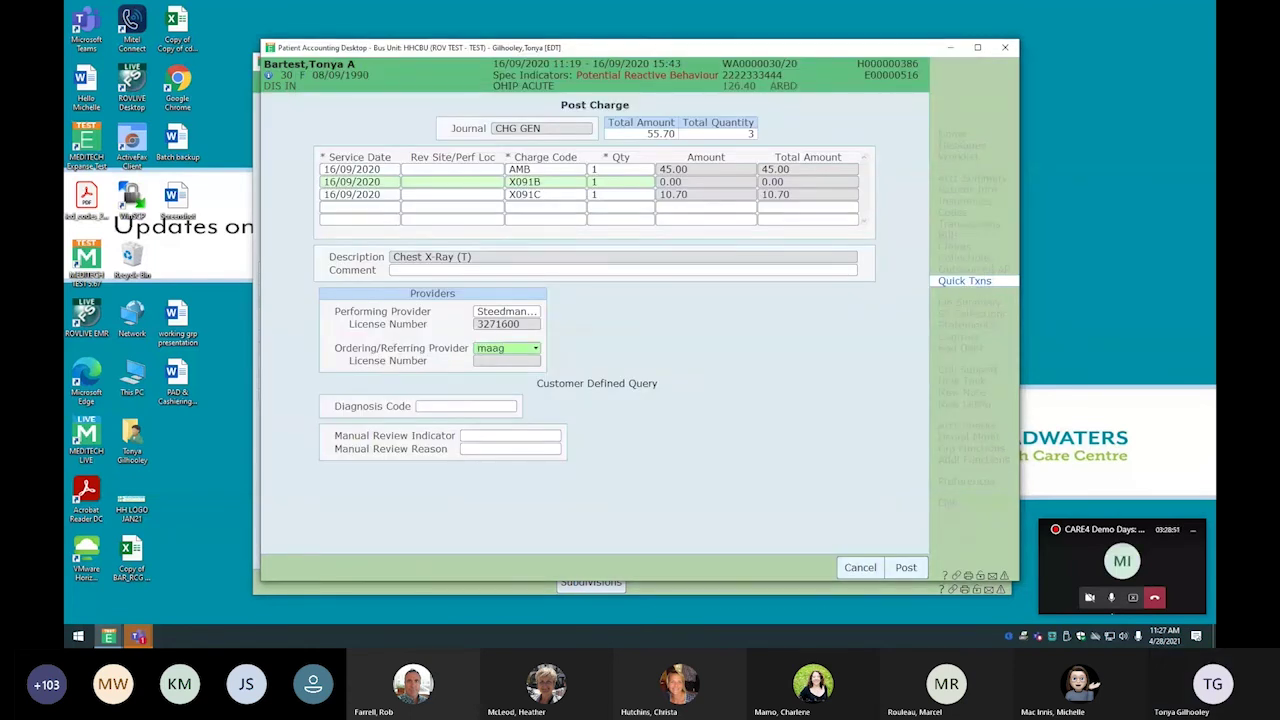
{"action": "key", "text": "Tab"}
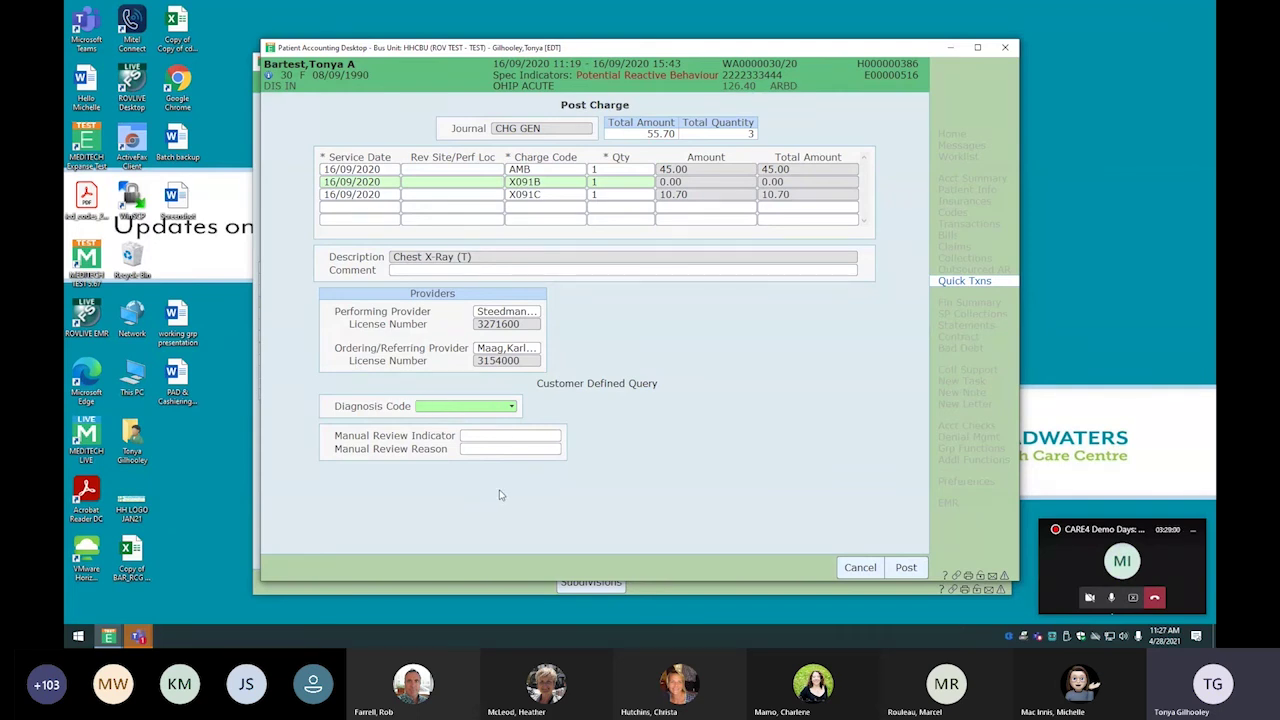
{"action": "left_click", "coordinate": [906, 568]}
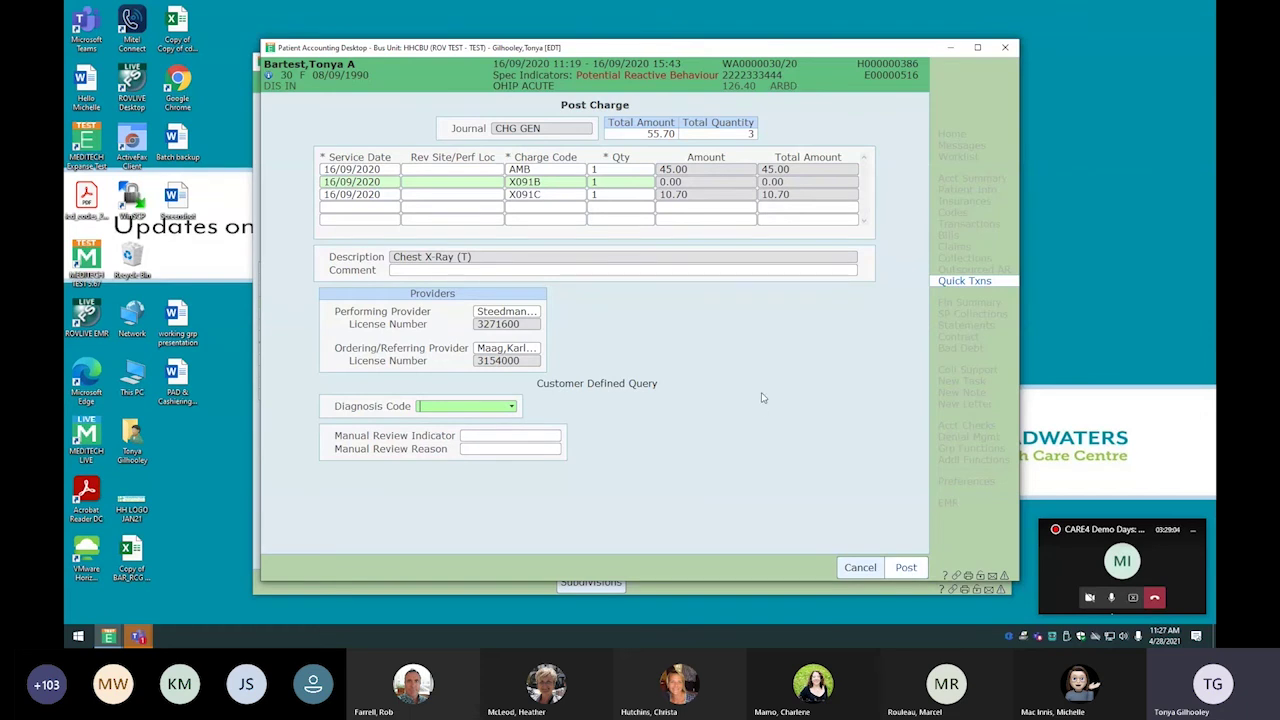
{"action": "left_click", "coordinate": [968, 177]}
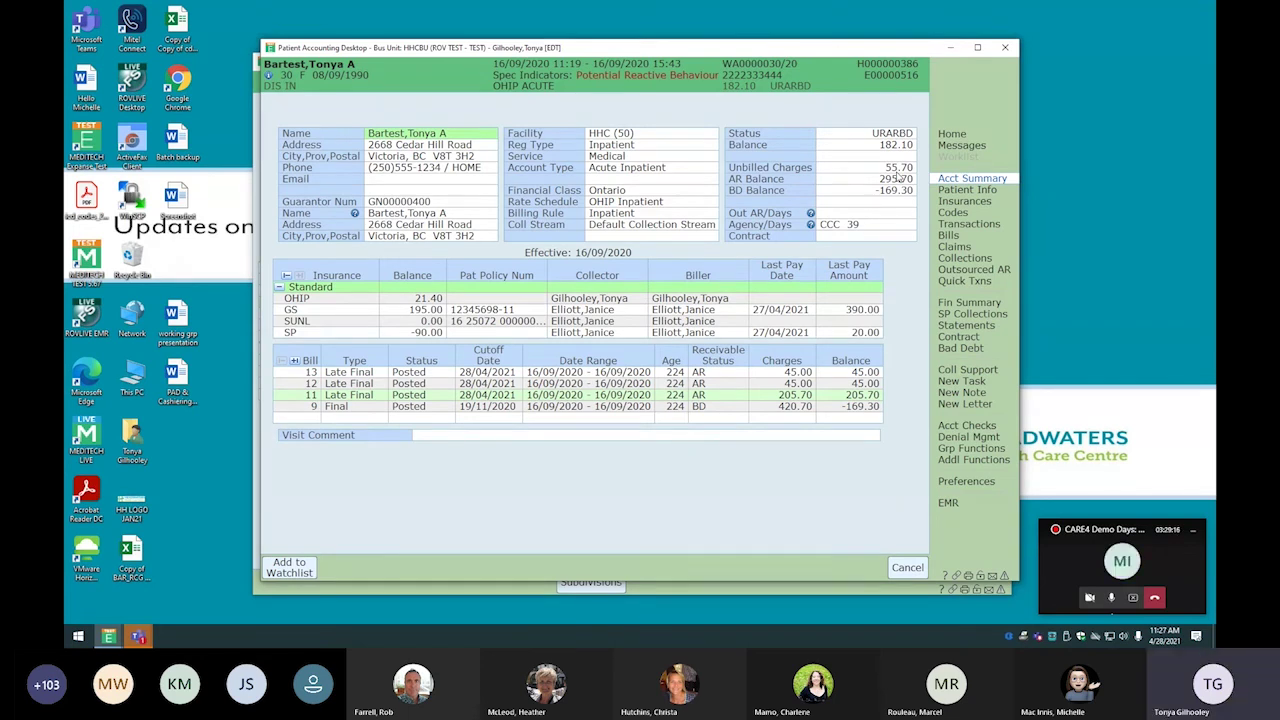
Generate a new version of bill 12 in HHCC Bill All Charges format and send it to preview
{"action": "left_click", "coordinate": [946, 236]}
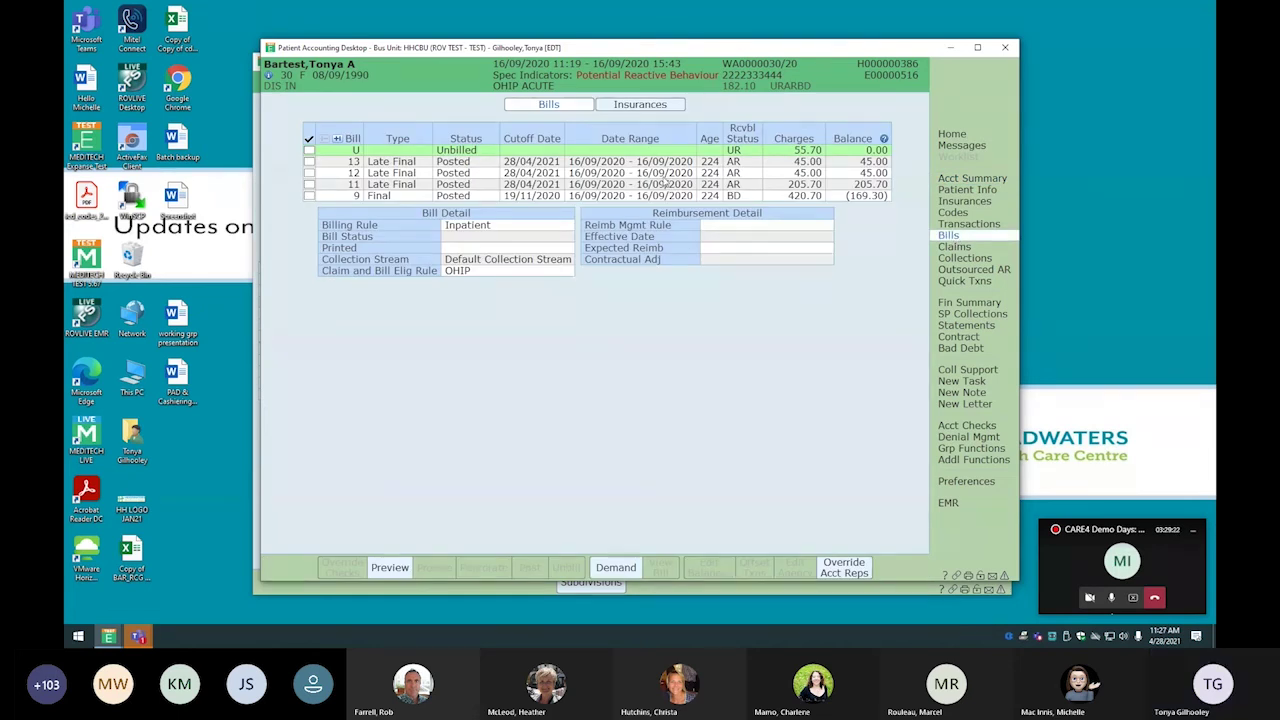
{"action": "left_click", "coordinate": [309, 173]}
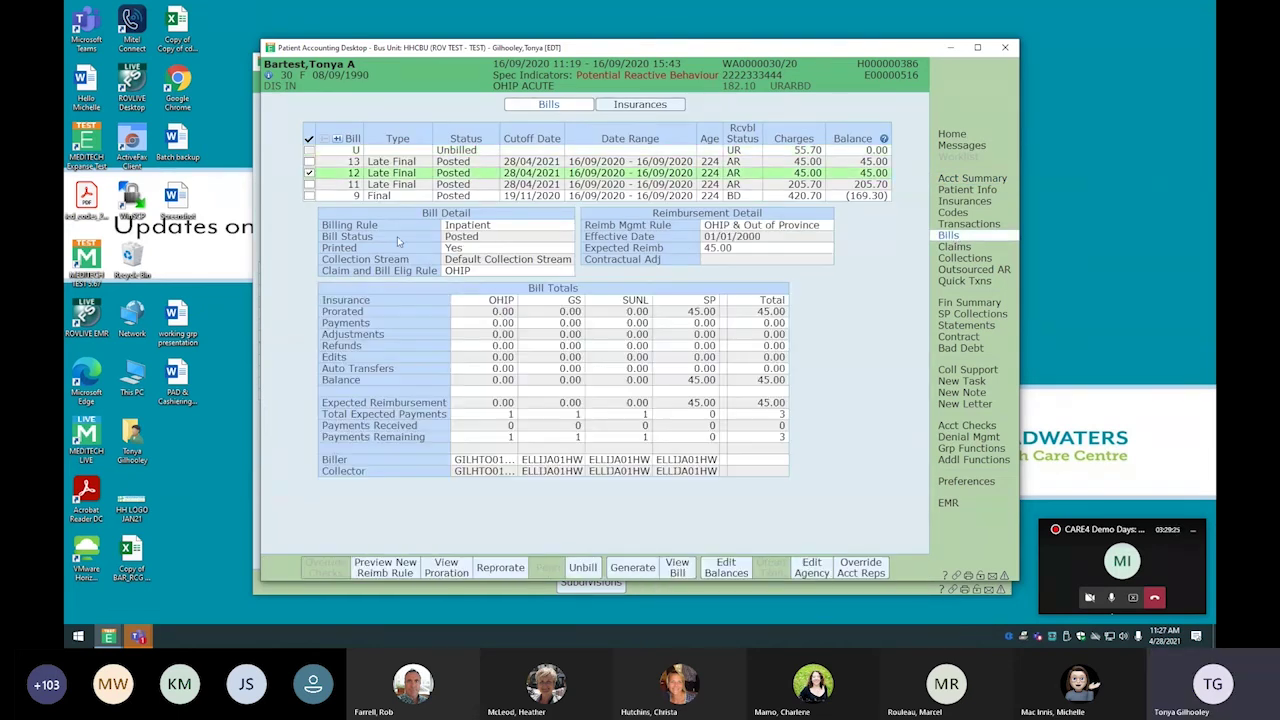
{"action": "left_click", "coordinate": [632, 568]}
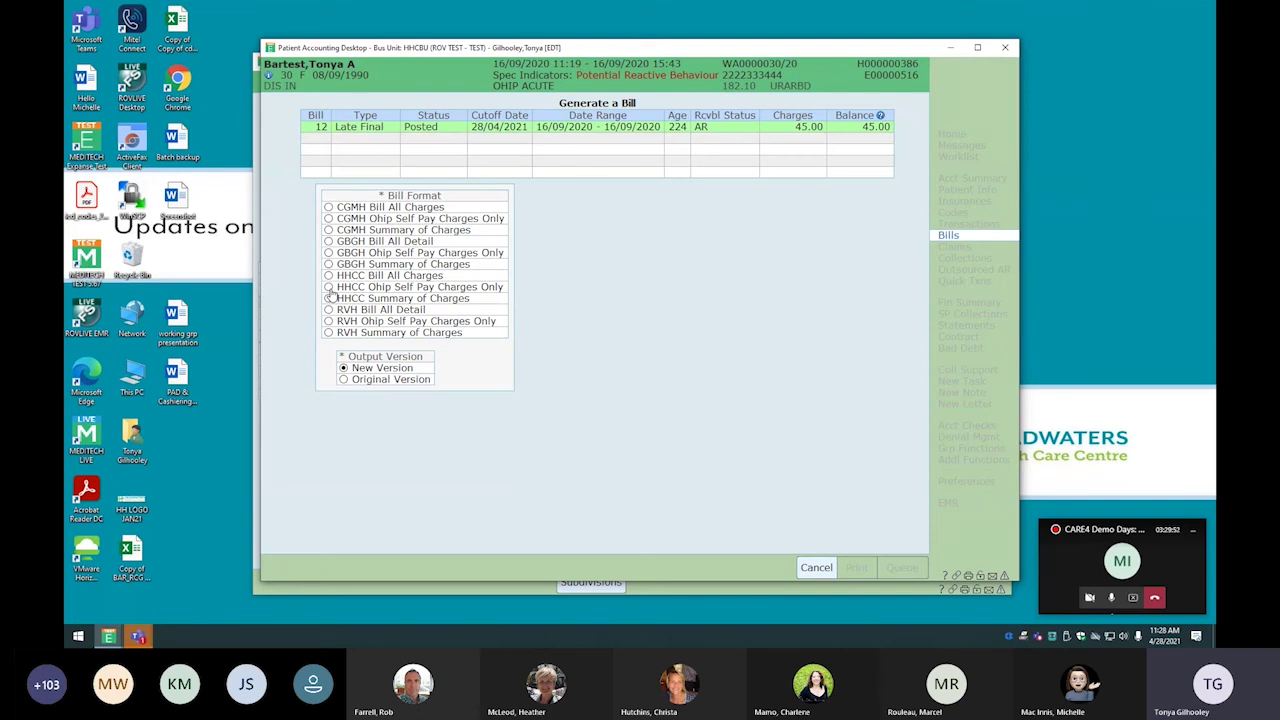
{"action": "left_click", "coordinate": [329, 276]}
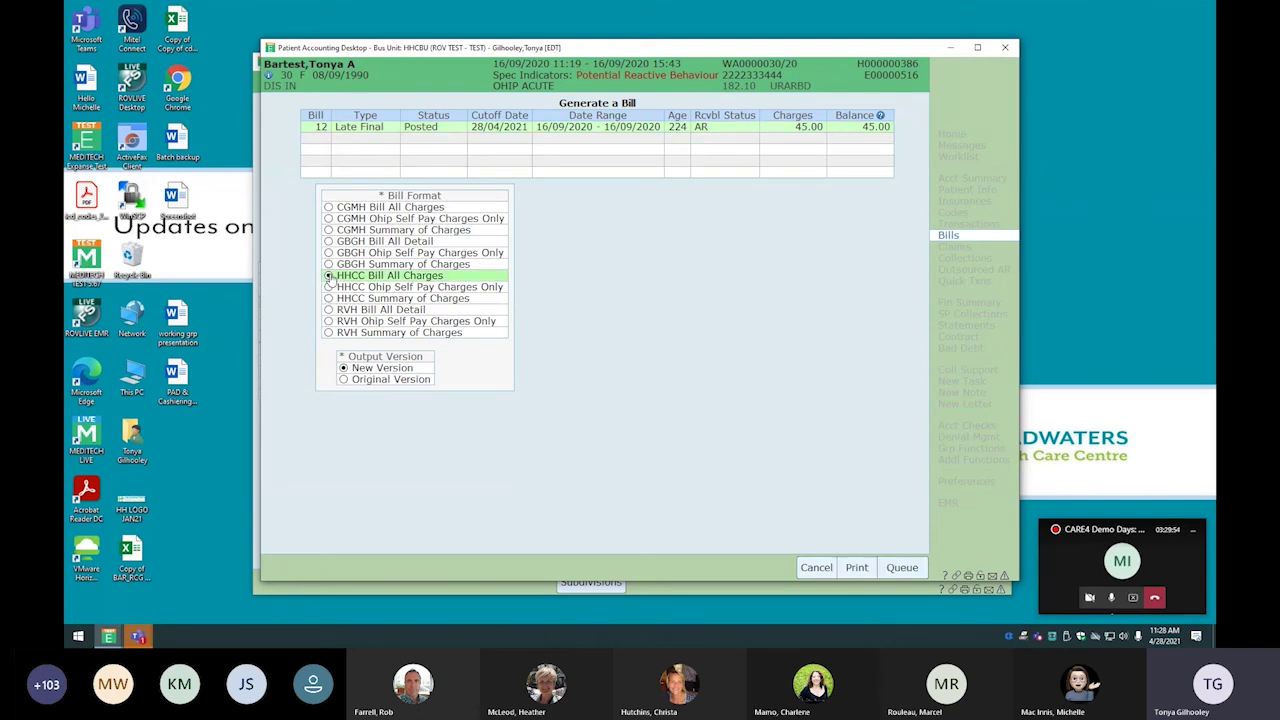
{"action": "left_click", "coordinate": [852, 568]}
{"action": "left_click", "coordinate": [630, 347]}
{"action": "left_click", "coordinate": [795, 492]}
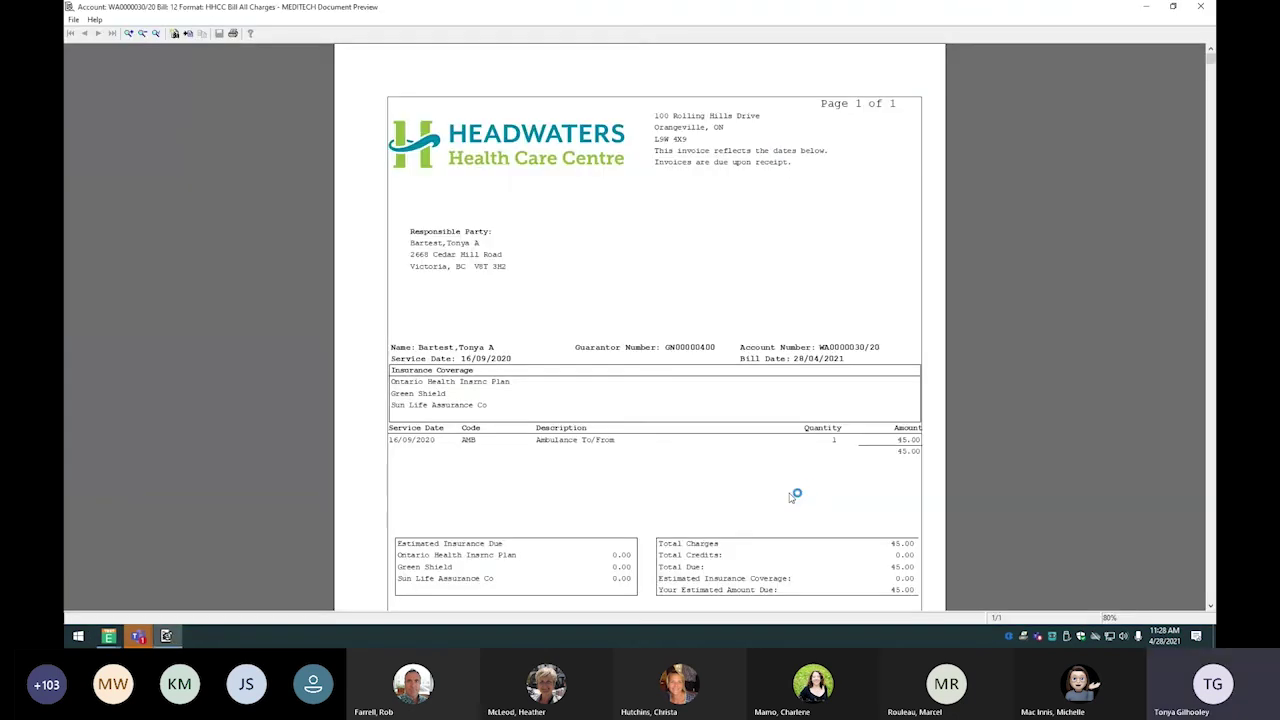
Scroll the bill 12 preview to the 45.00 total due and the accepted payment methods
{"action": "scroll", "coordinate": [795, 492], "scroll_direction": "down", "scroll_amount": 2}
{"action": "scroll", "coordinate": [795, 492], "scroll_direction": "up", "scroll_amount": 2}
{"action": "scroll", "coordinate": [699, 367], "scroll_direction": "down", "scroll_amount": 5}
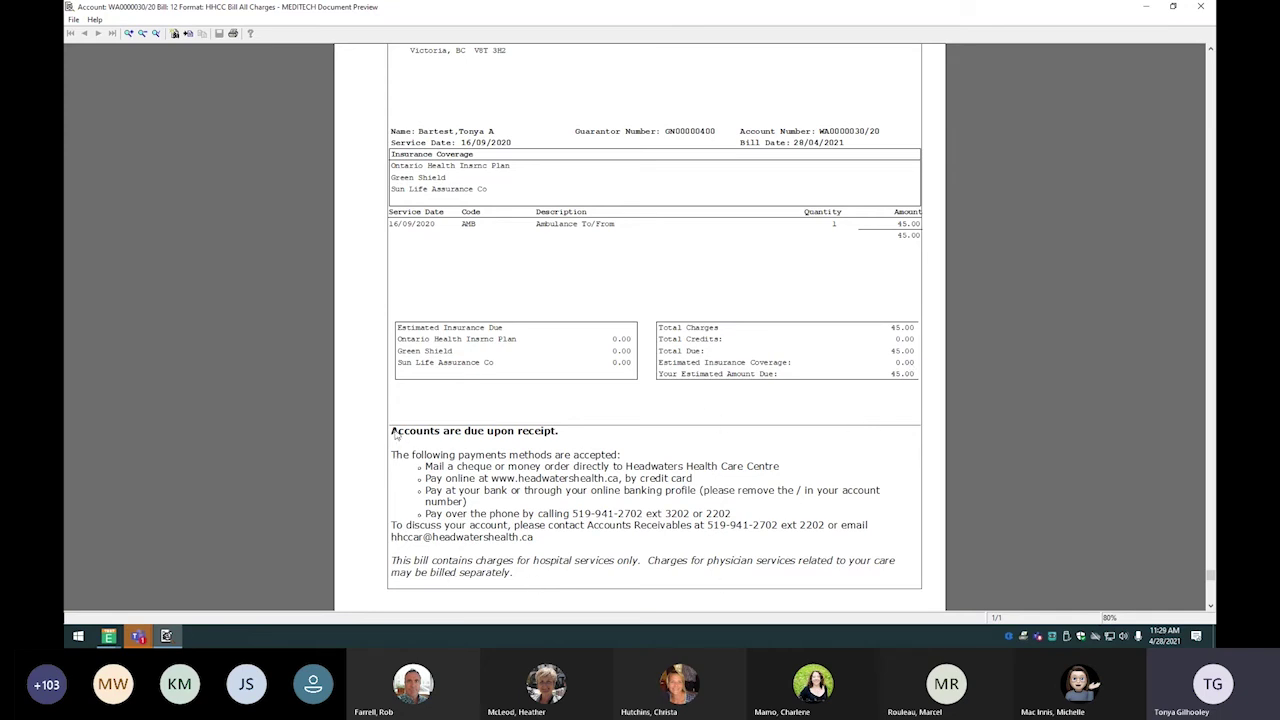
Close the preview and demand a new Late Final bill 14 for 55.70, queuing all formats
{"action": "left_click", "coordinate": [1203, 12]}
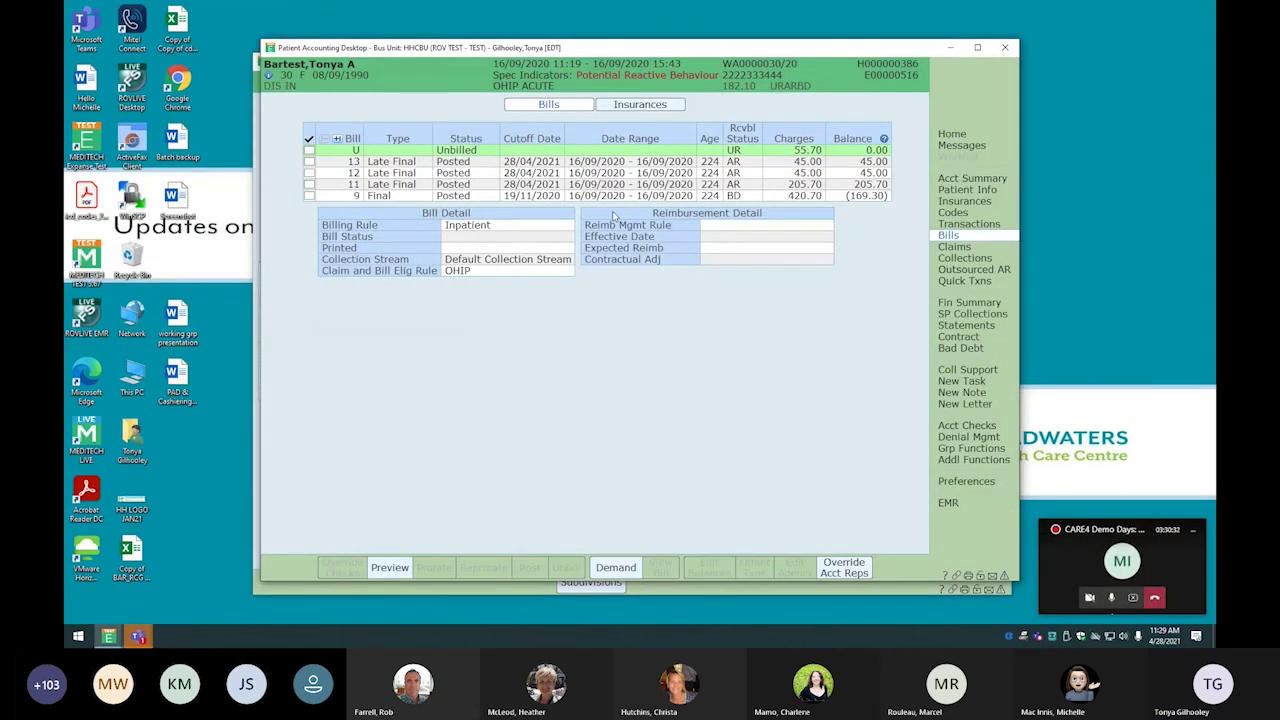
{"action": "left_click", "coordinate": [617, 570]}
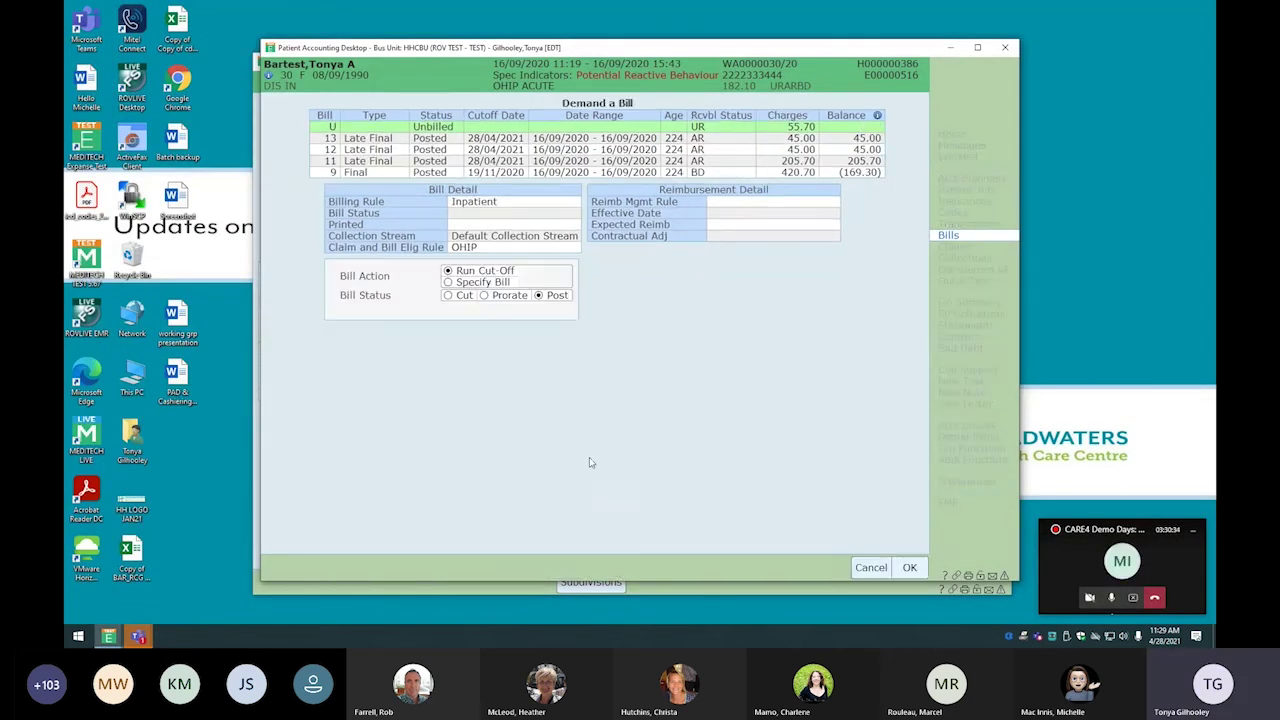
{"action": "left_click", "coordinate": [449, 283]}
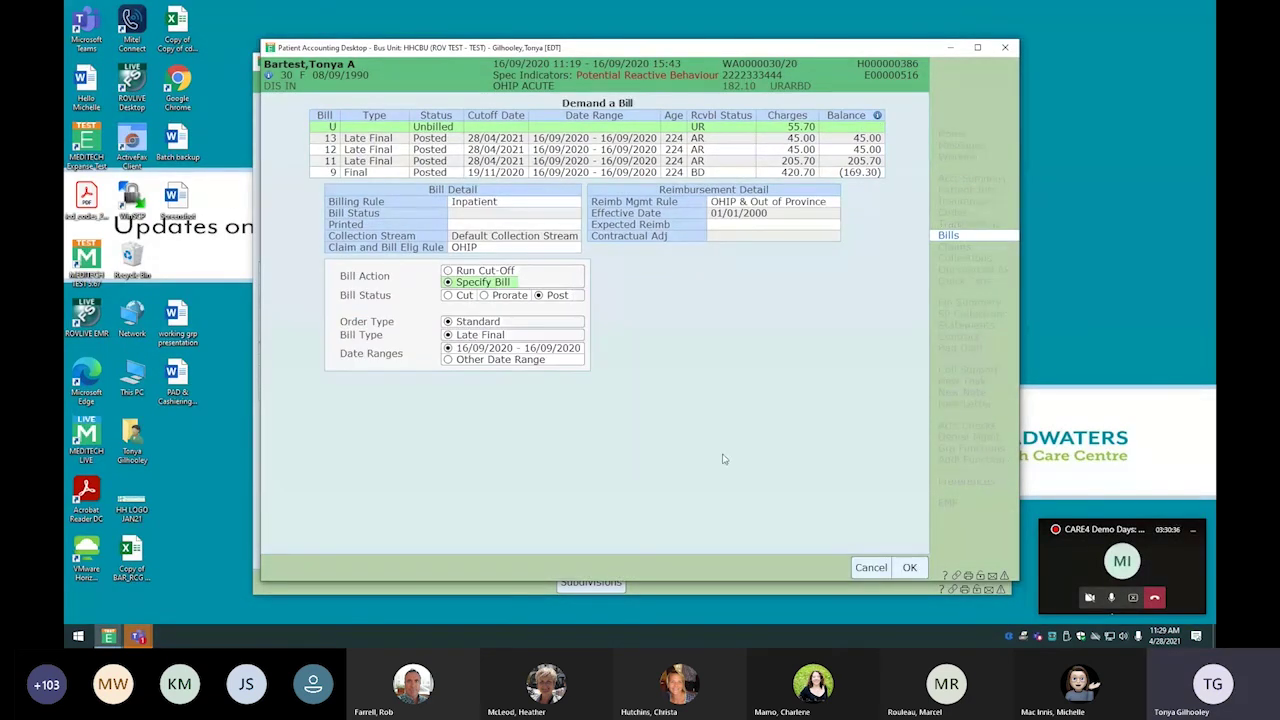
{"action": "left_click", "coordinate": [909, 567]}
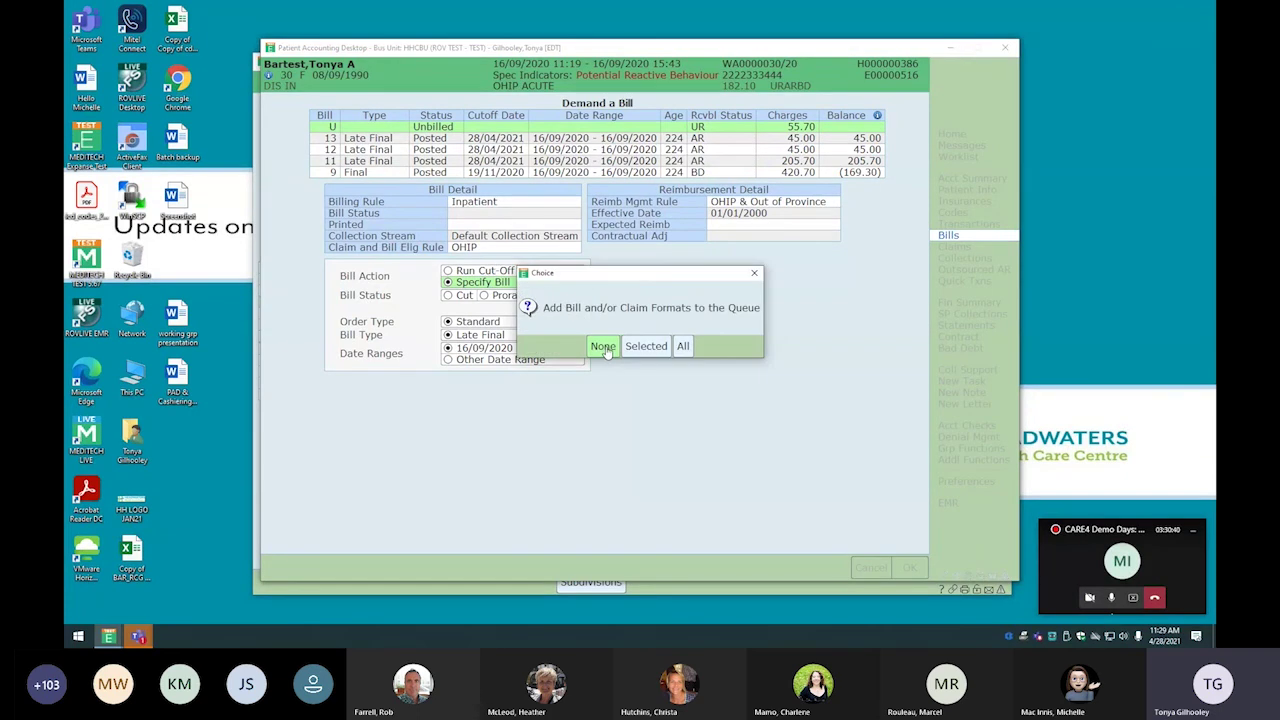
{"action": "left_click", "coordinate": [684, 346]}
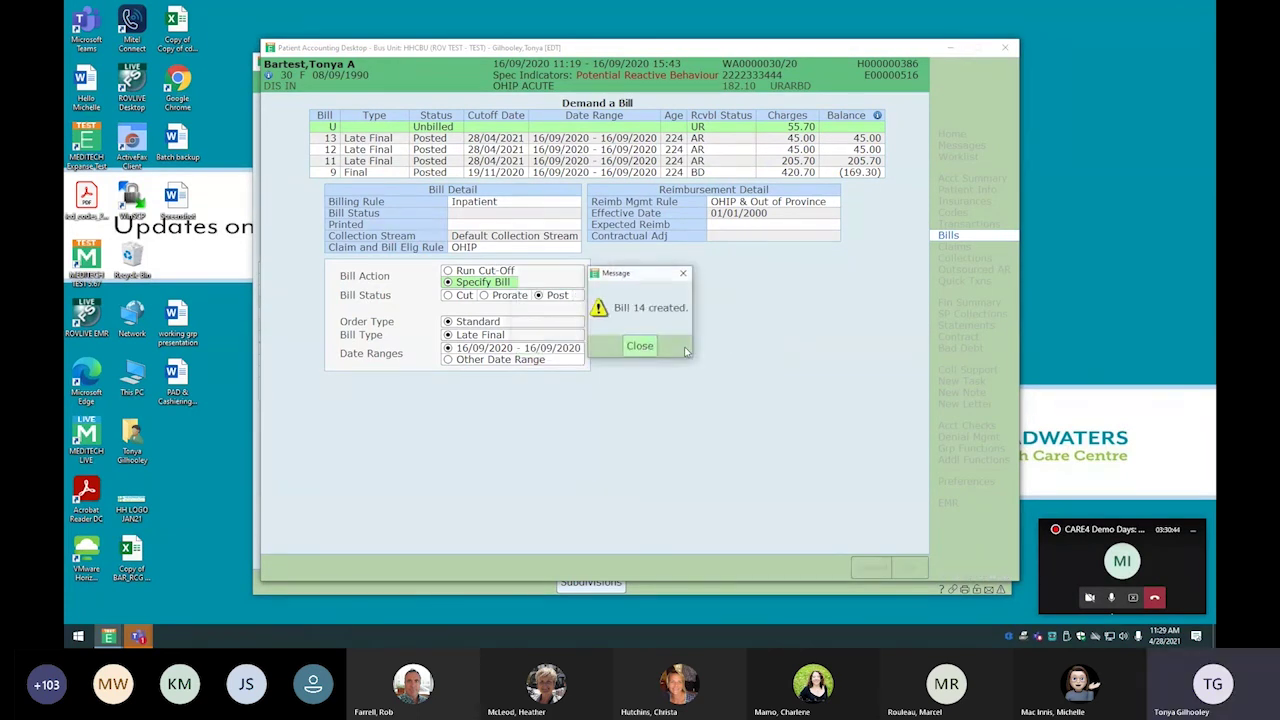
{"action": "left_click", "coordinate": [640, 346]}
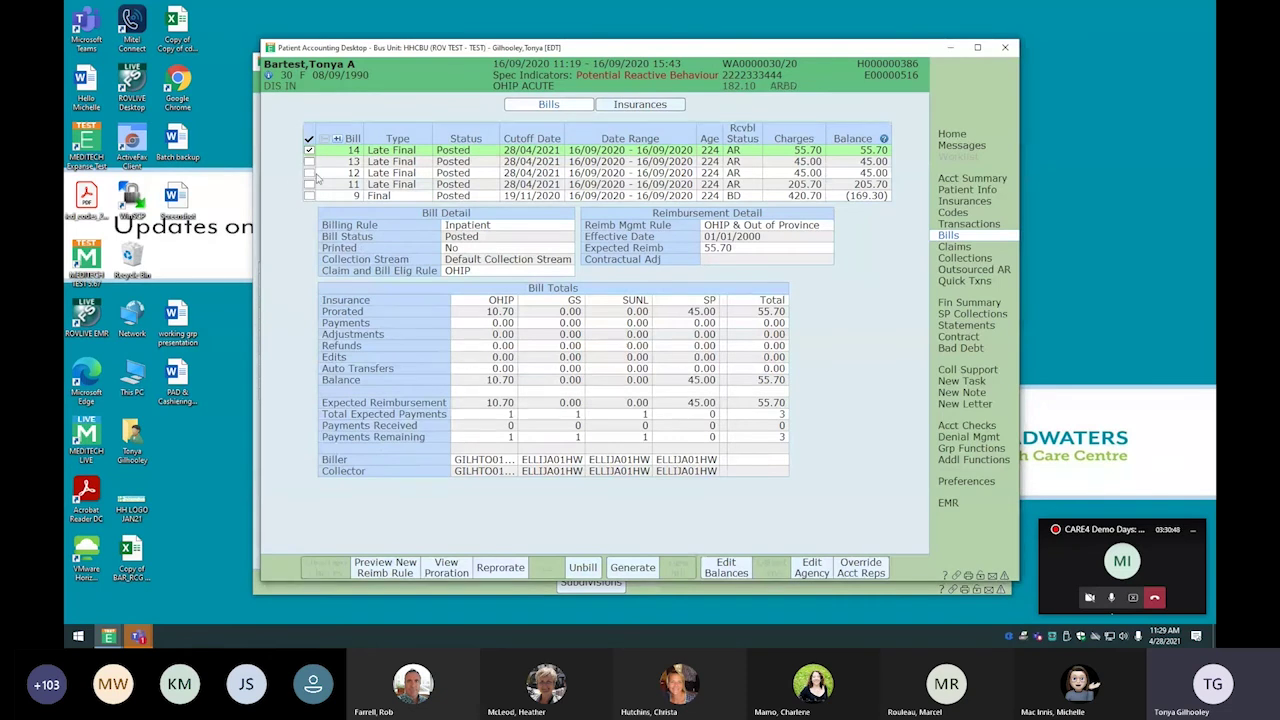
Preview bill 14 in HHCC Ohip Self Pay Charges Only format, then close the preview
{"action": "left_click", "coordinate": [632, 567]}
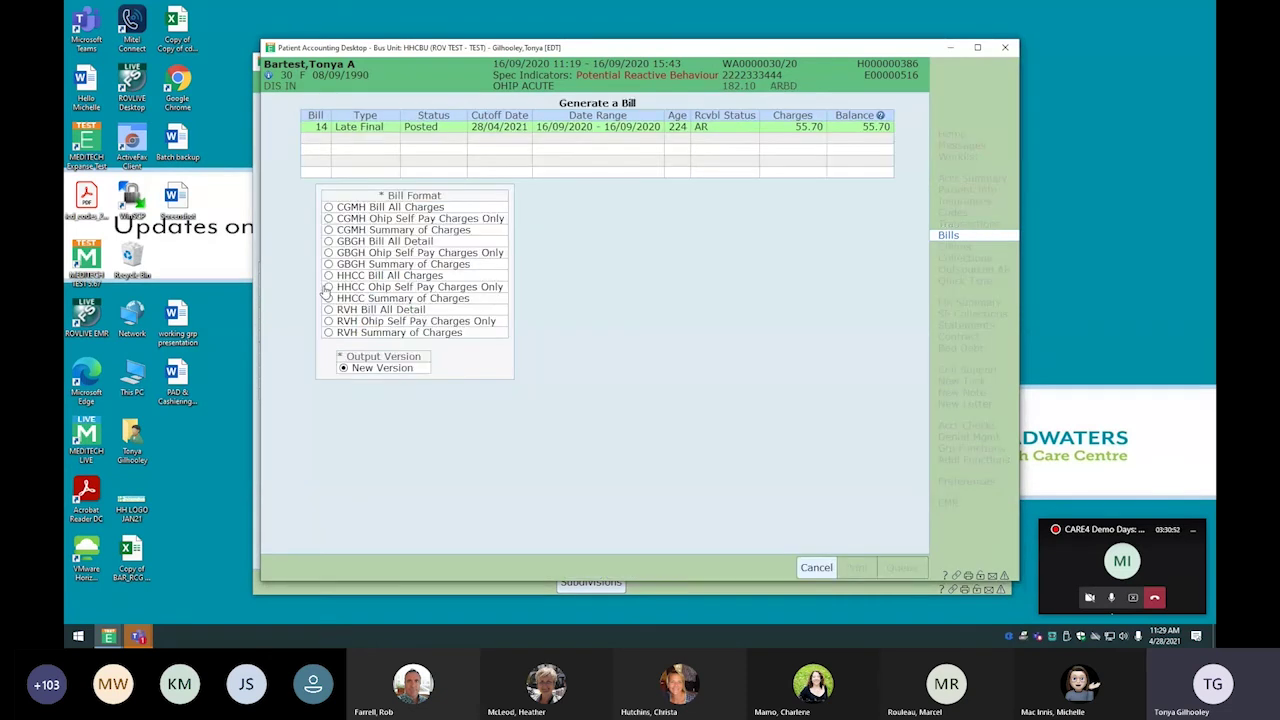
{"action": "left_click", "coordinate": [328, 288]}
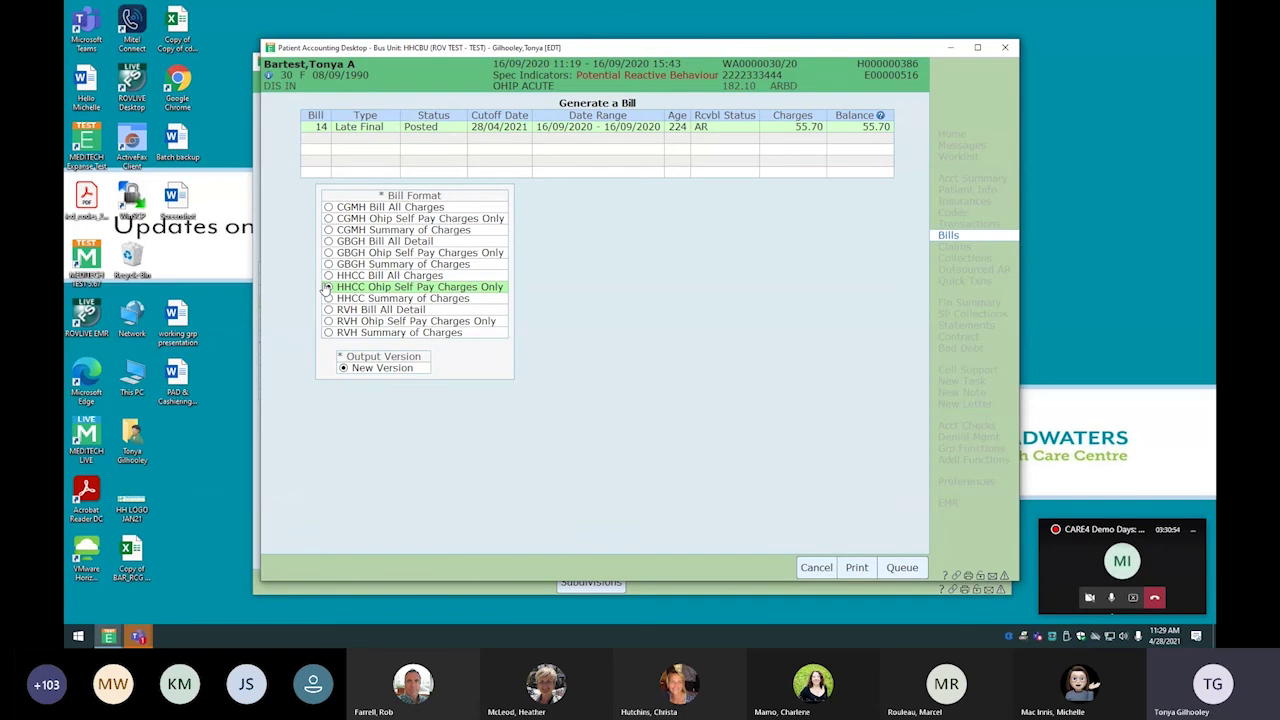
{"action": "left_click", "coordinate": [860, 567]}
{"action": "left_click", "coordinate": [802, 485]}
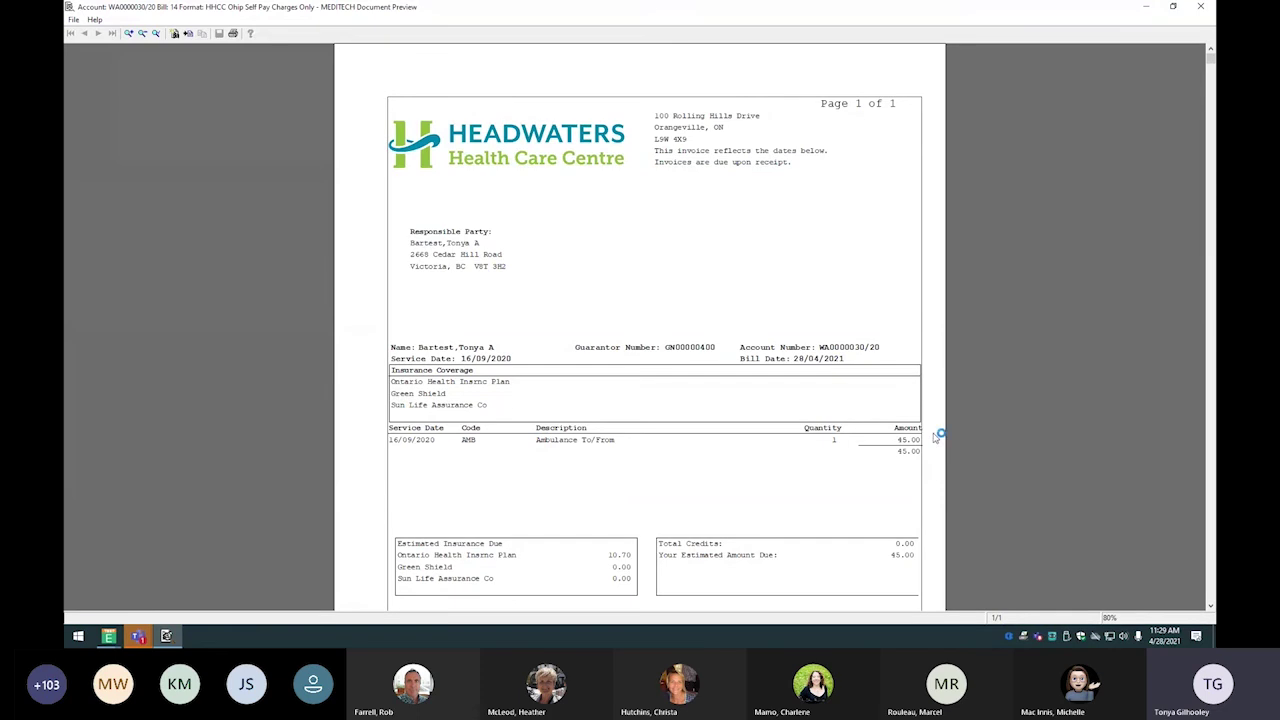
{"action": "scroll", "coordinate": [893, 479], "scroll_direction": "down", "scroll_amount": 3}
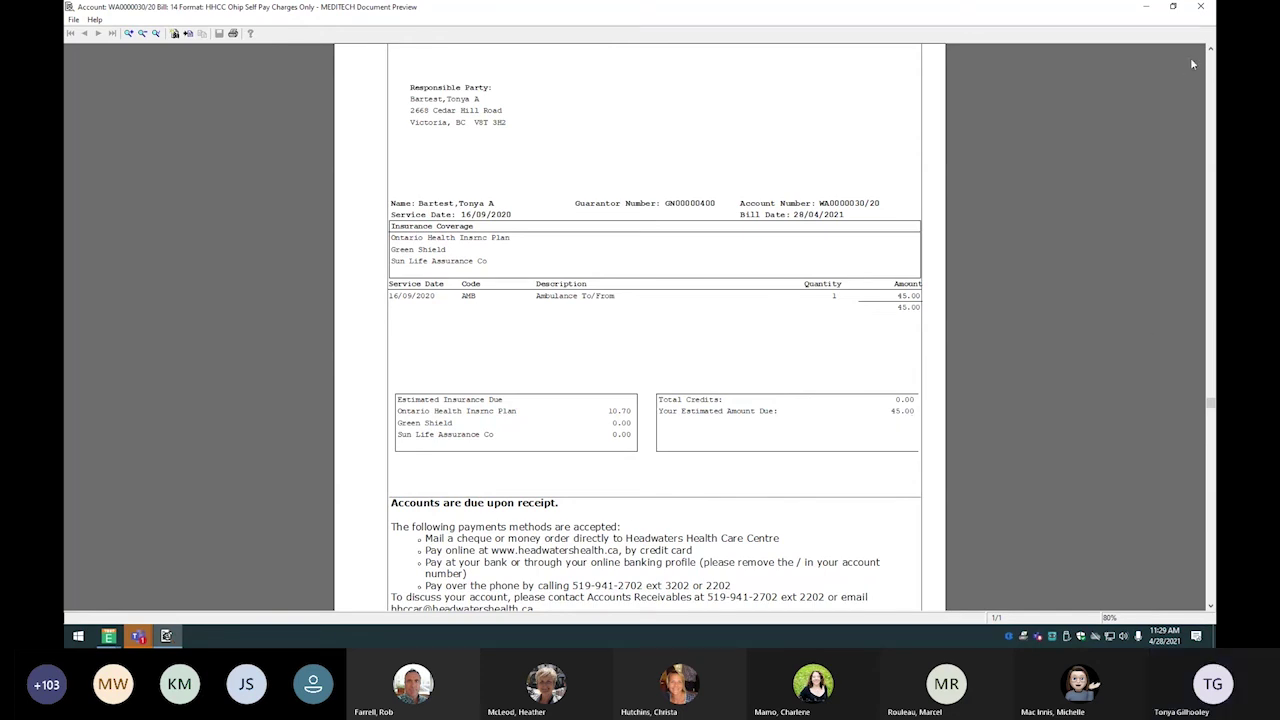
{"action": "left_click", "coordinate": [1207, 10]}
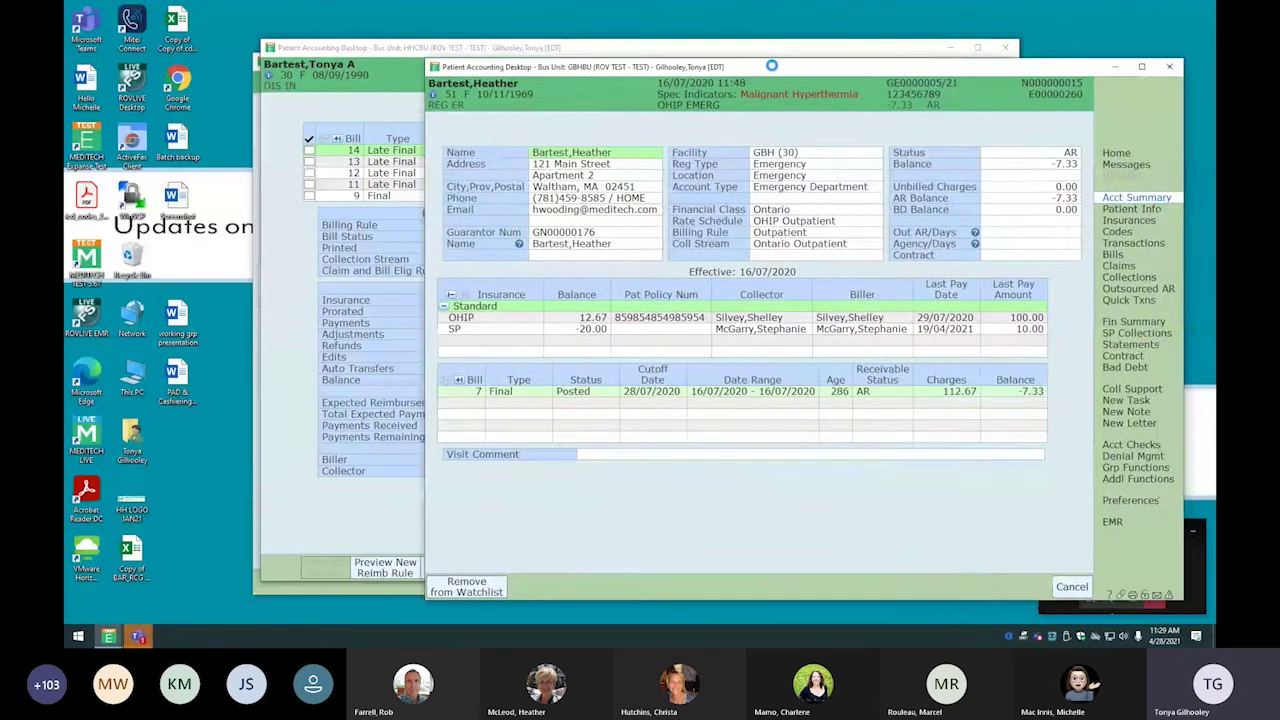
Open the guarantor's Fin Summary for the two accounts and switch to SP Collections detail
{"action": "left_click_drag", "start_coordinate": [771, 65], "coordinate": [620, 57]}
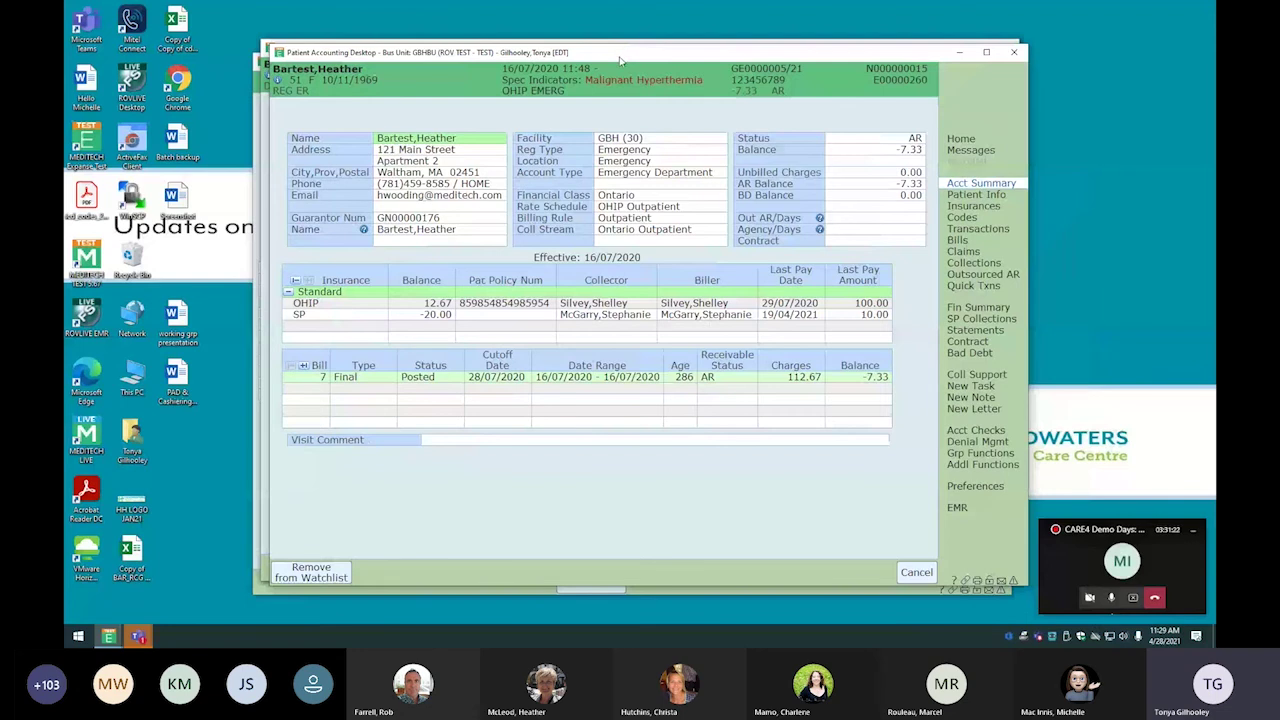
{"action": "left_click", "coordinate": [977, 307]}
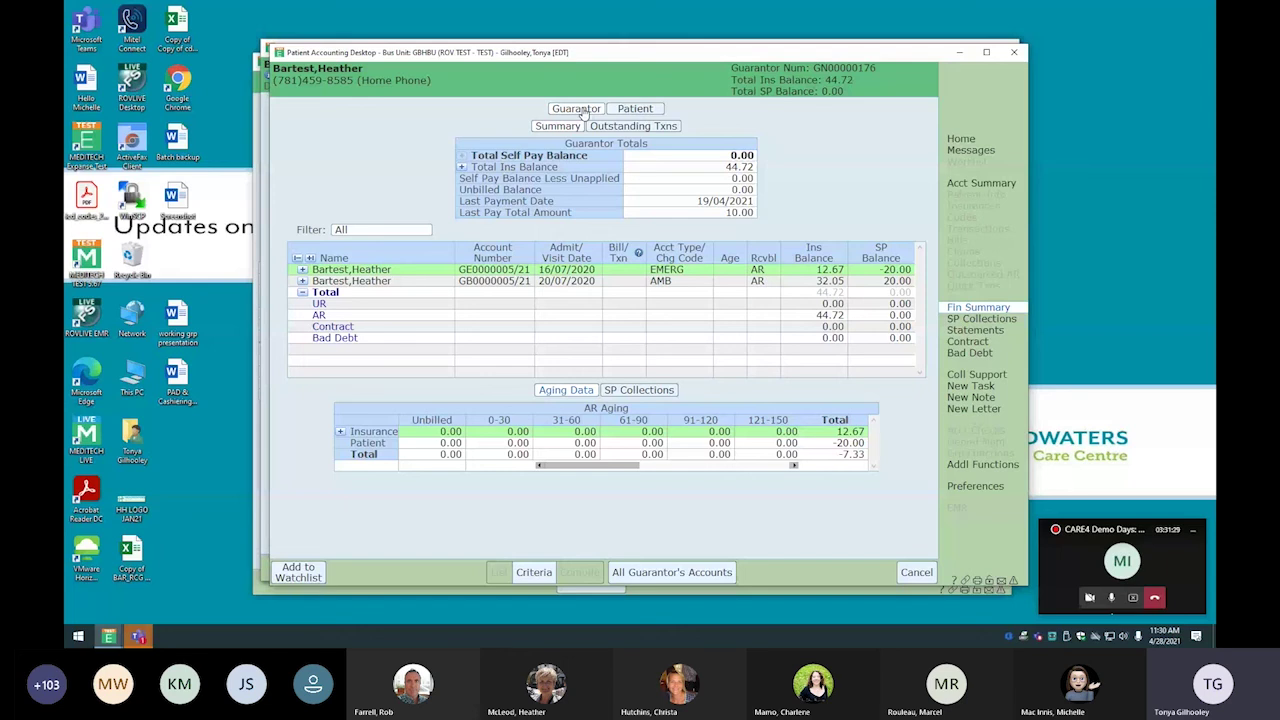
{"action": "left_click", "coordinate": [981, 185]}
{"action": "left_click", "coordinate": [979, 307]}
{"action": "left_click", "coordinate": [660, 392]}
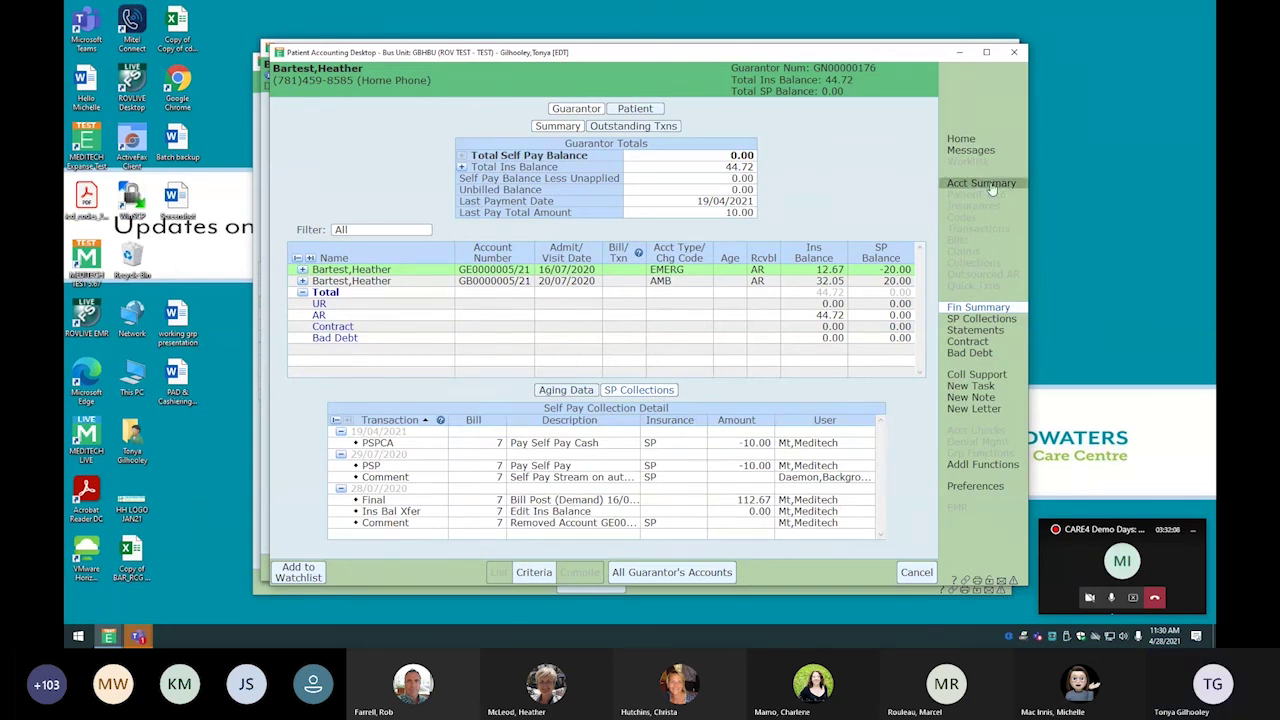
Start a new Account Review note from the account's Coll Support notes
{"action": "left_click", "coordinate": [977, 376]}
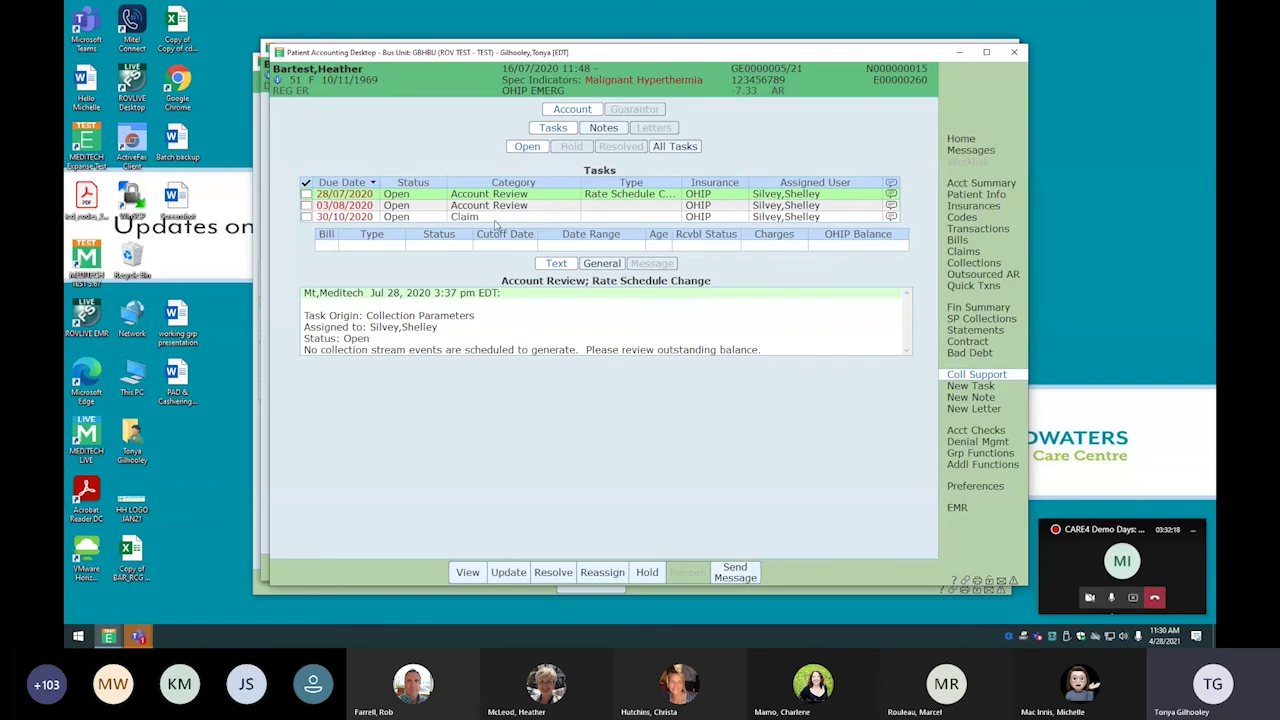
{"action": "left_click", "coordinate": [604, 130]}
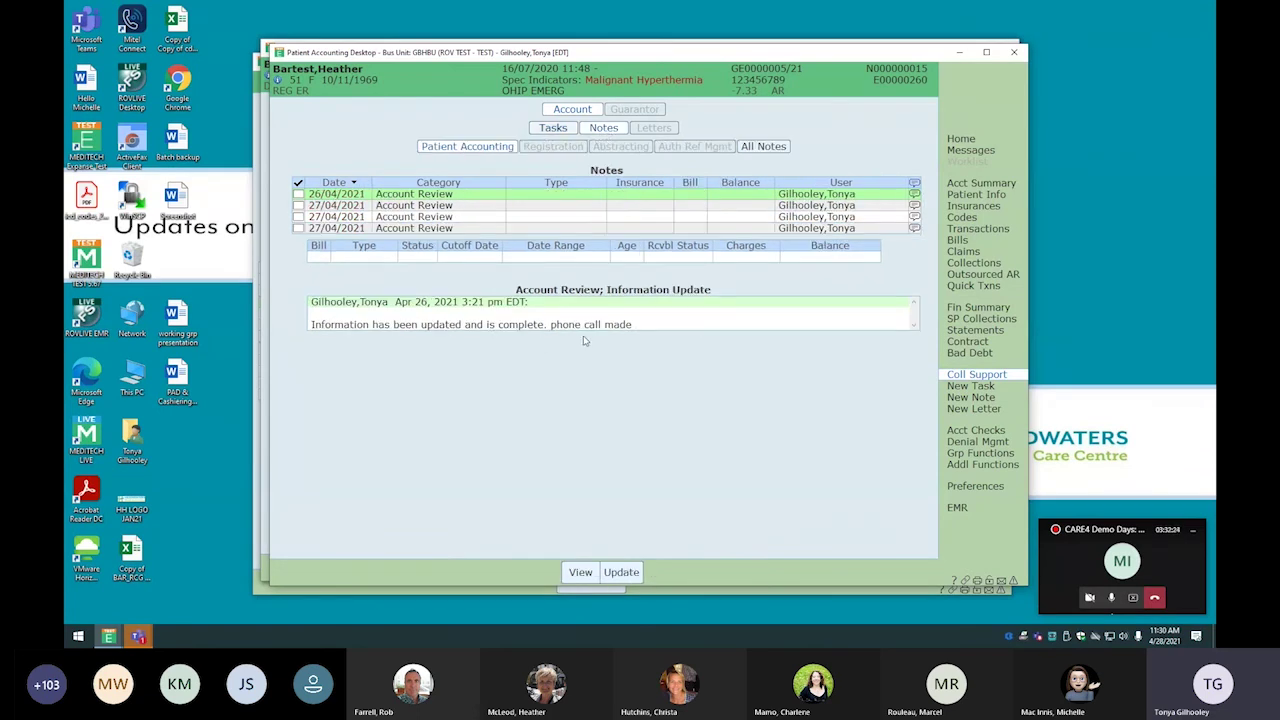
{"action": "left_click", "coordinate": [975, 399]}
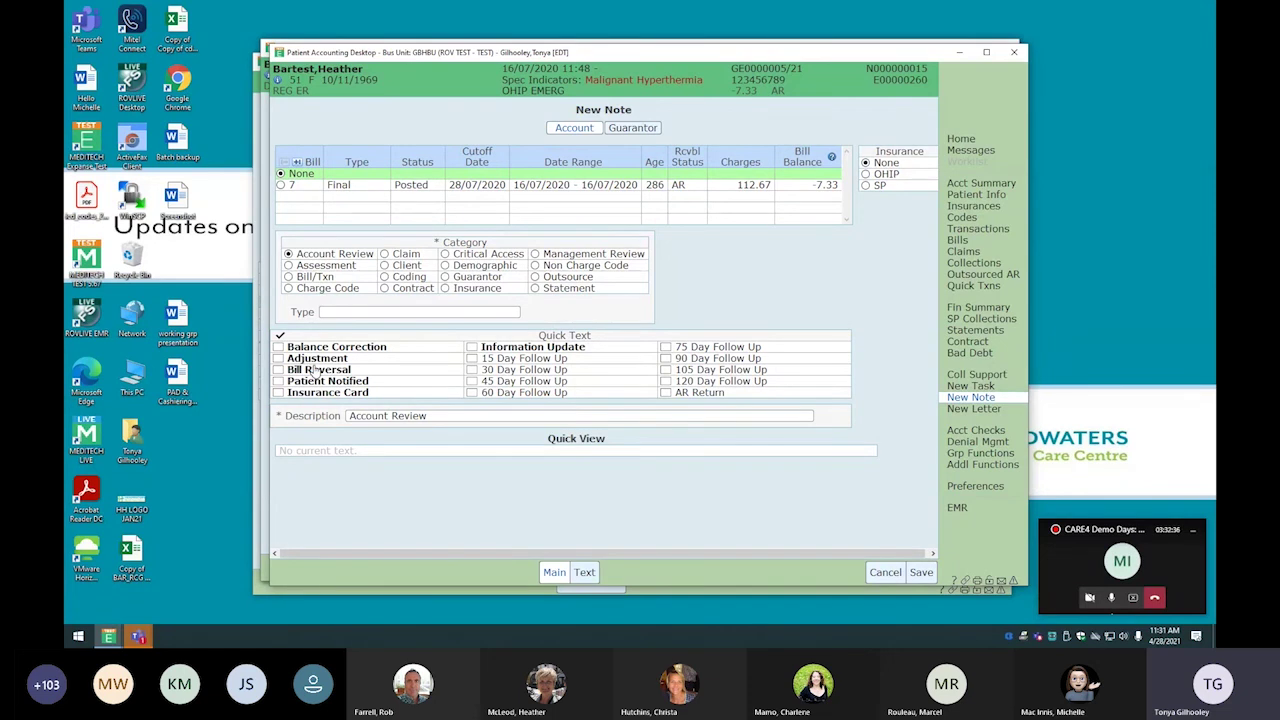
Write and save the note 'Called patient and worked a payment plan'
{"action": "left_click", "coordinate": [584, 574]}
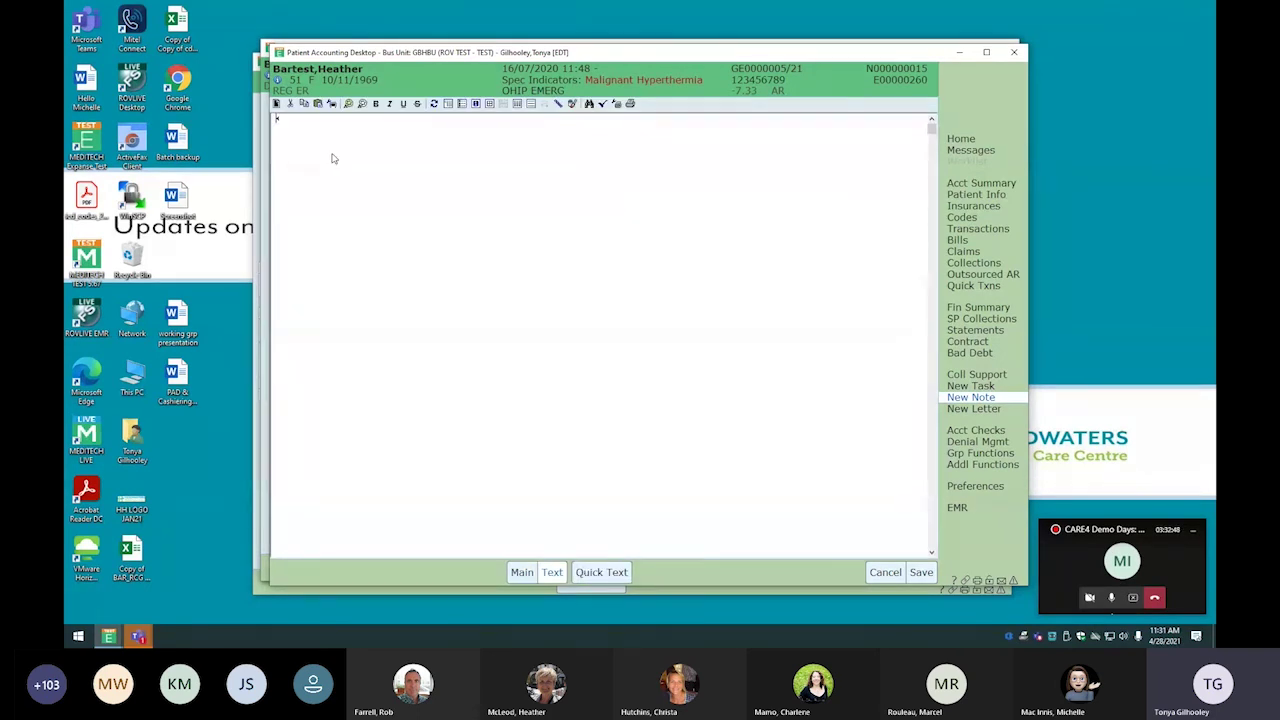
{"action": "type", "text": "Called patient a"}
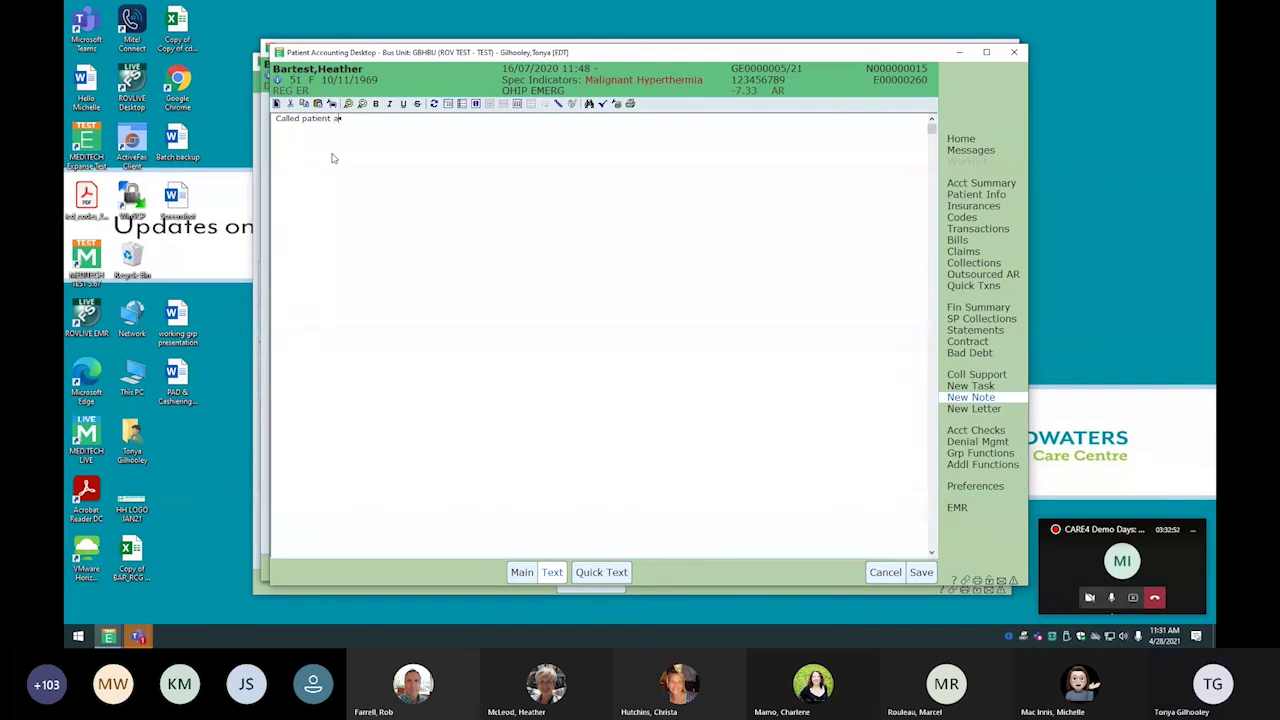
{"action": "type", "text": "nd worked a p"}
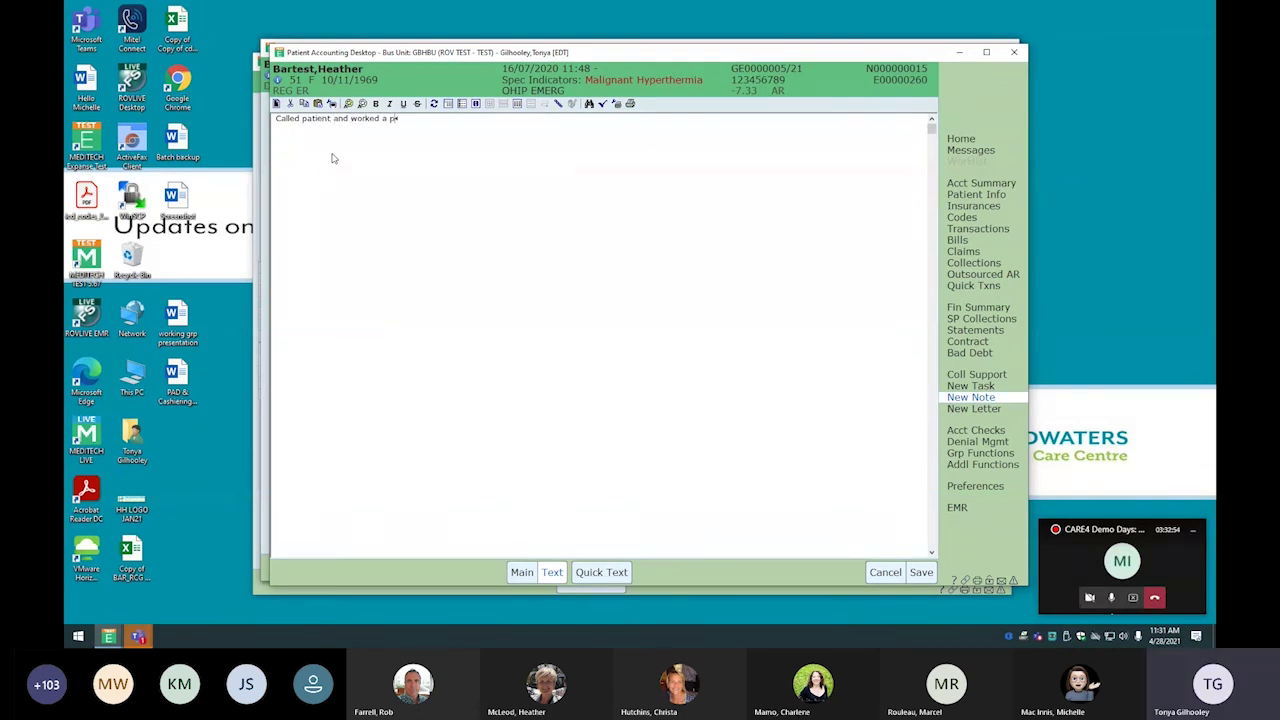
{"action": "type", "text": "ayment plan"}
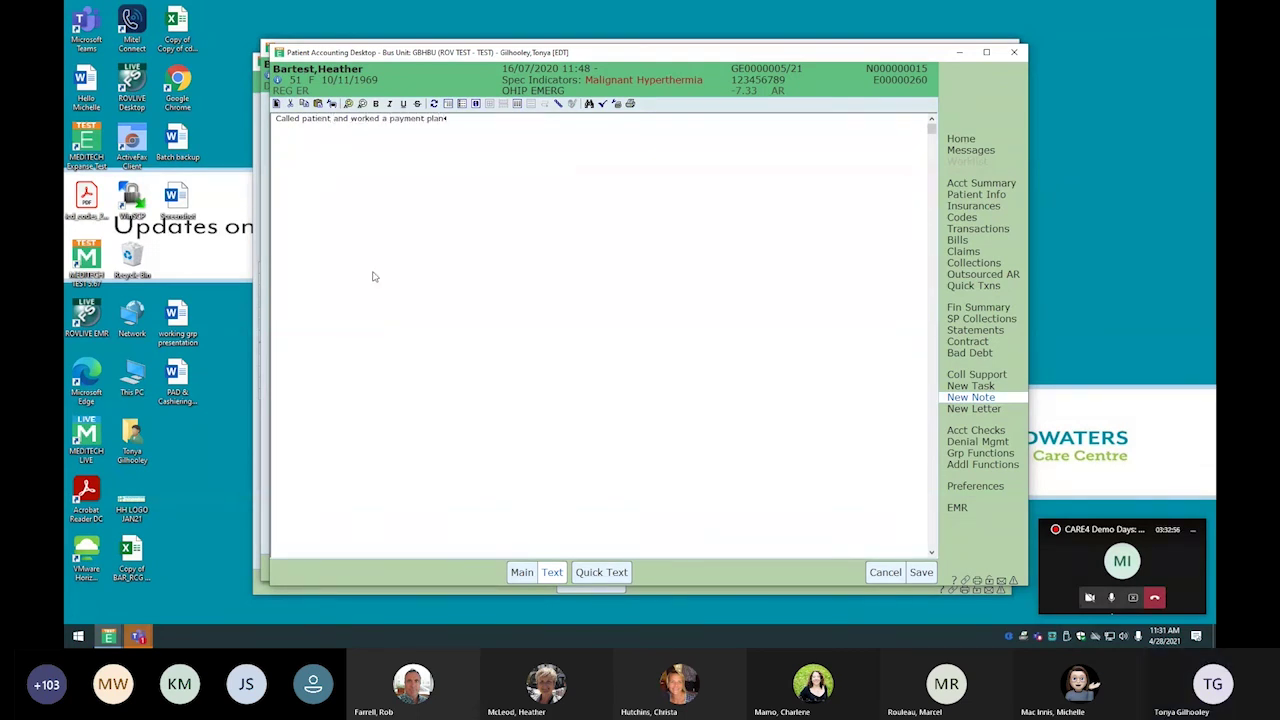
{"action": "left_click", "coordinate": [921, 572]}
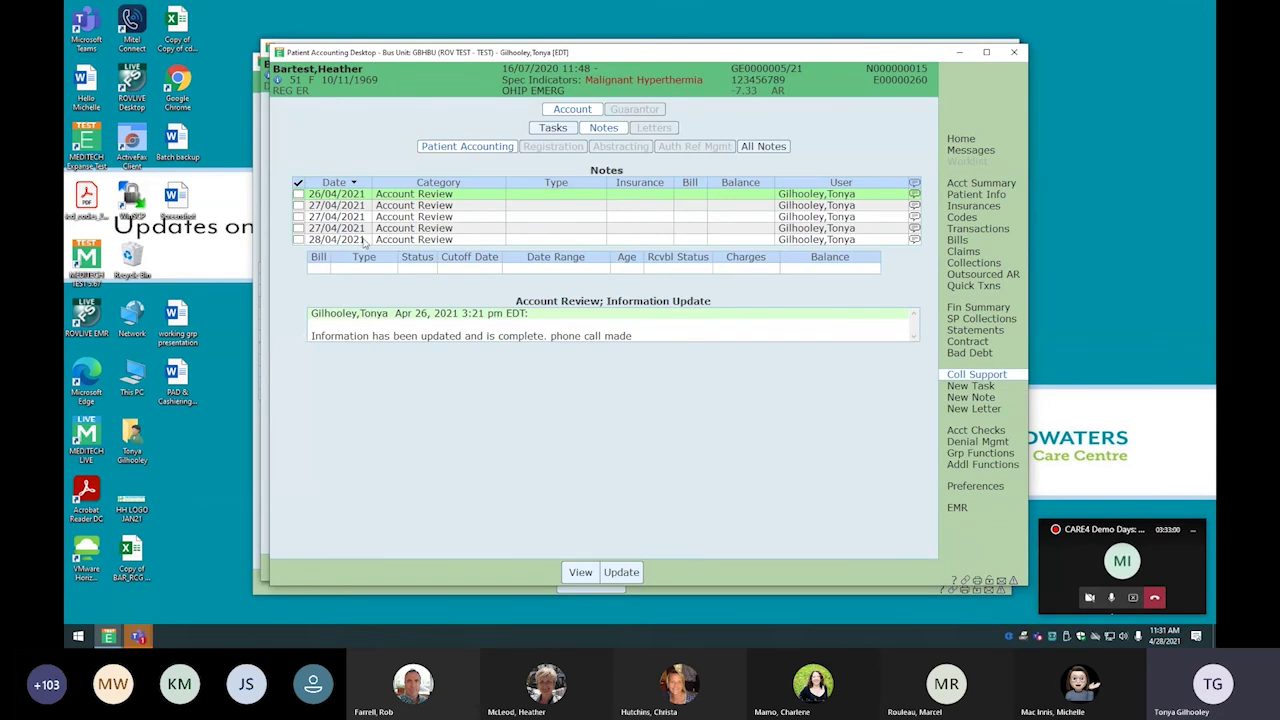
{"action": "left_click", "coordinate": [366, 240]}
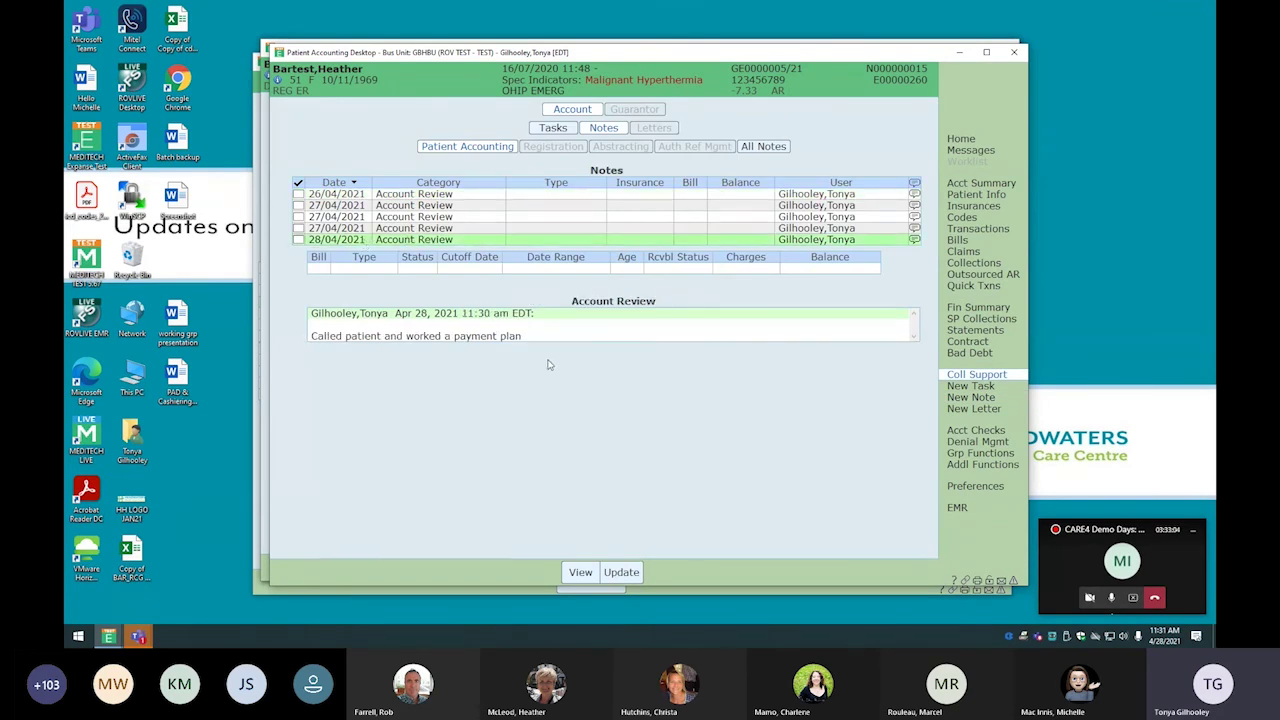
Save a second note using the 'Financial Assistance Approved' quick text
{"action": "left_click", "coordinate": [983, 398]}
{"action": "left_click", "coordinate": [585, 572]}
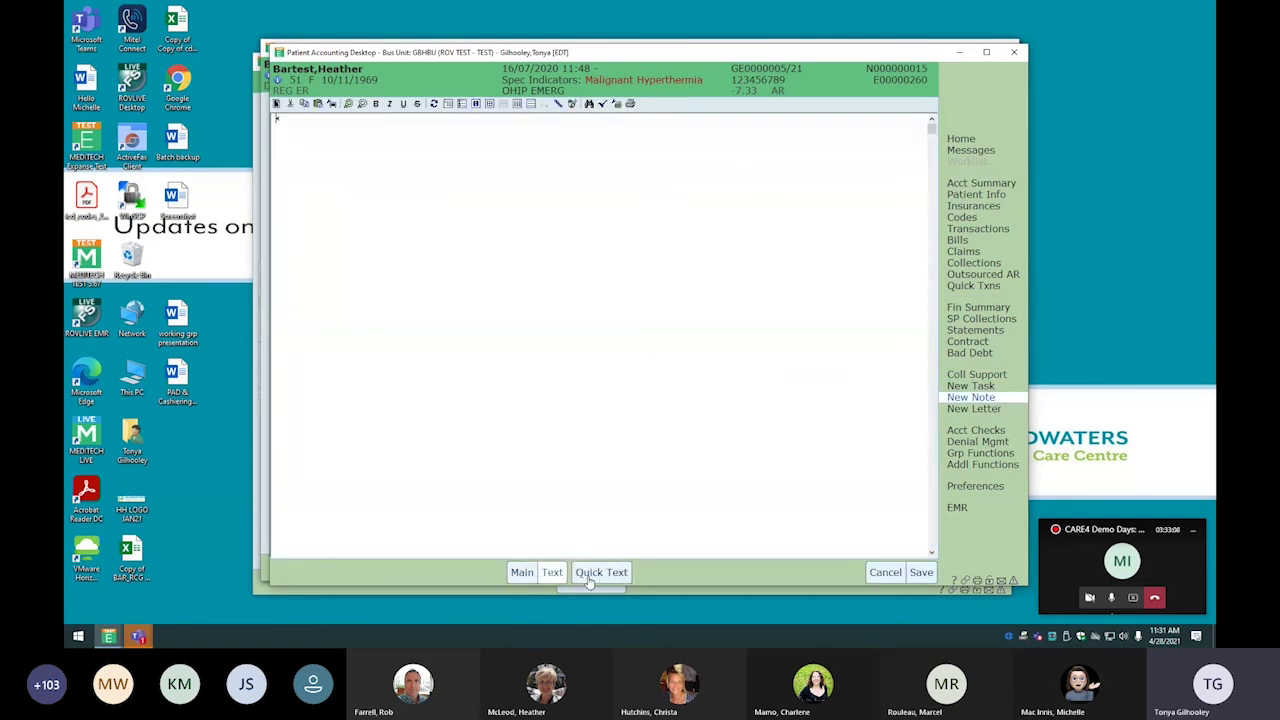
{"action": "left_click", "coordinate": [601, 574]}
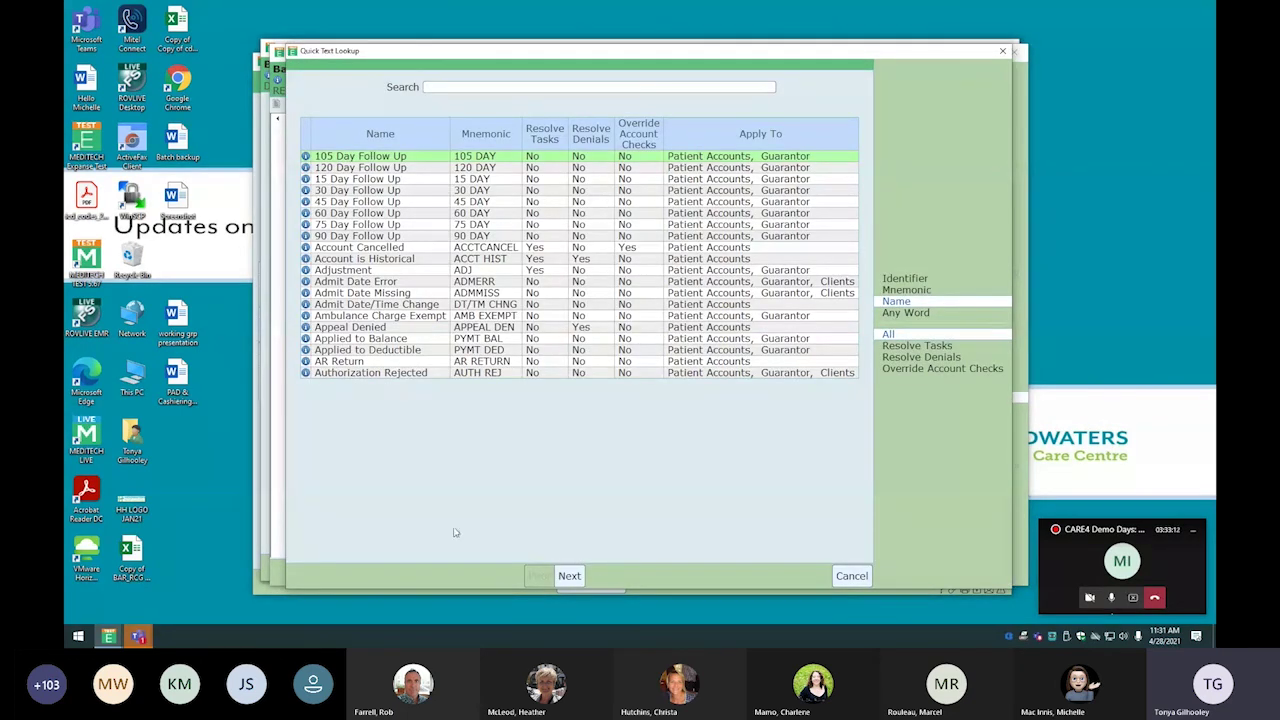
{"action": "left_click", "coordinate": [571, 579]}
{"action": "left_click", "coordinate": [570, 577]}
{"action": "left_click", "coordinate": [570, 577]}
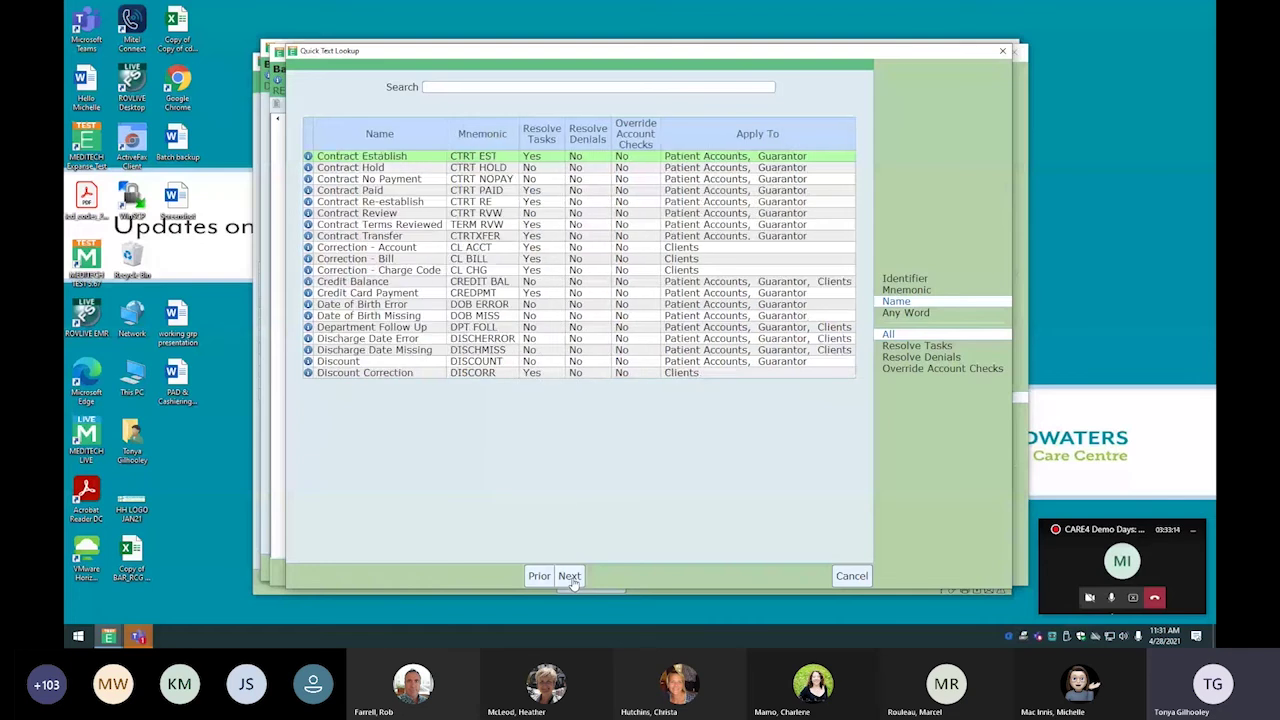
{"action": "left_click", "coordinate": [570, 577]}
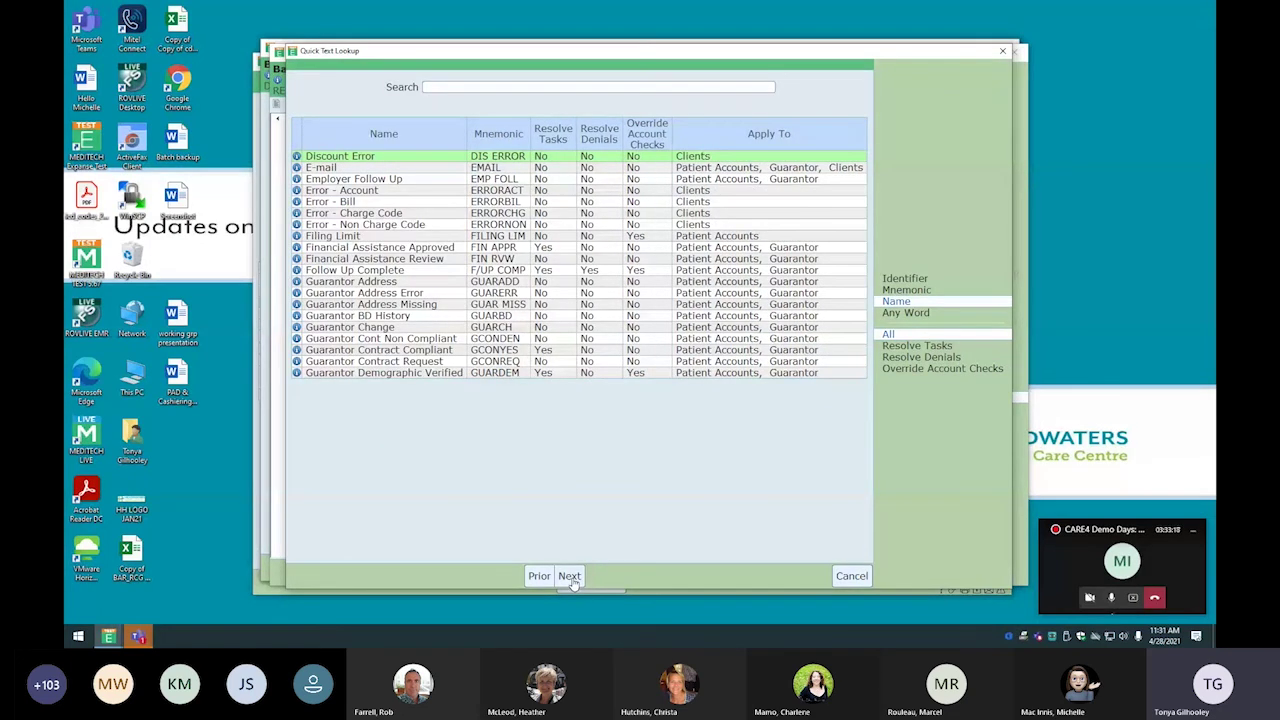
{"action": "double_click", "coordinate": [355, 249]}
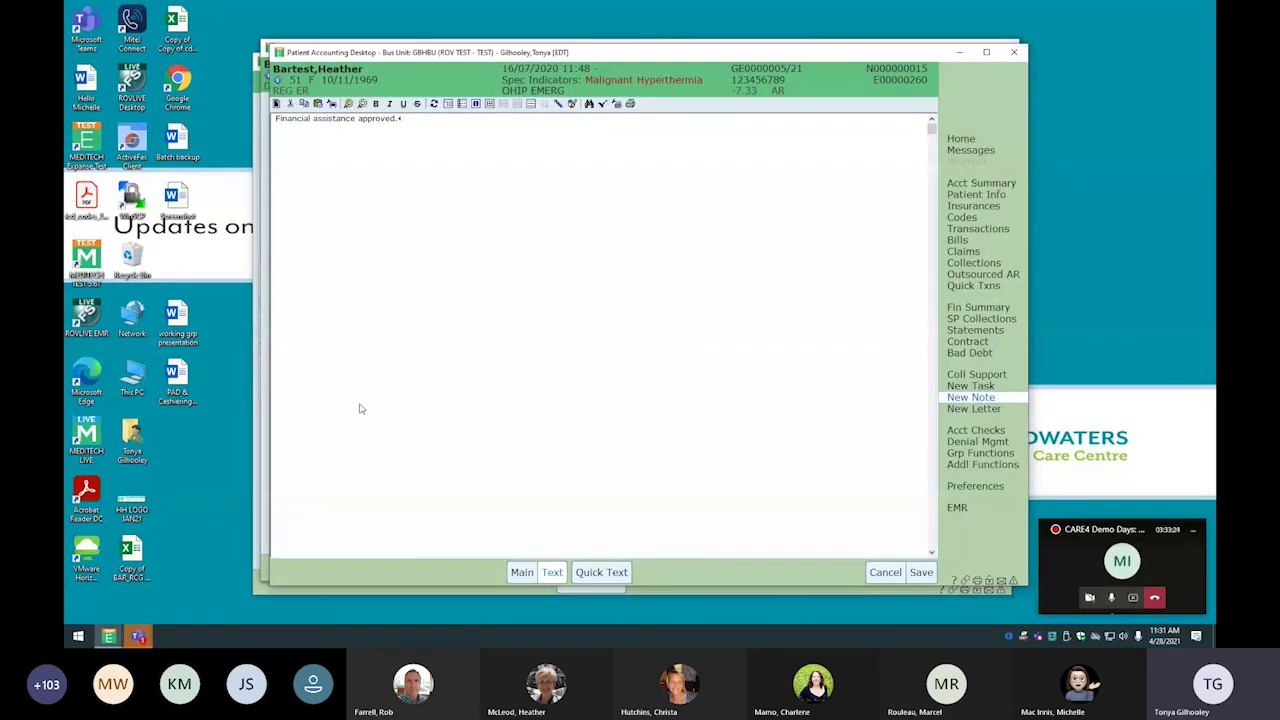
{"action": "left_click", "coordinate": [921, 572]}
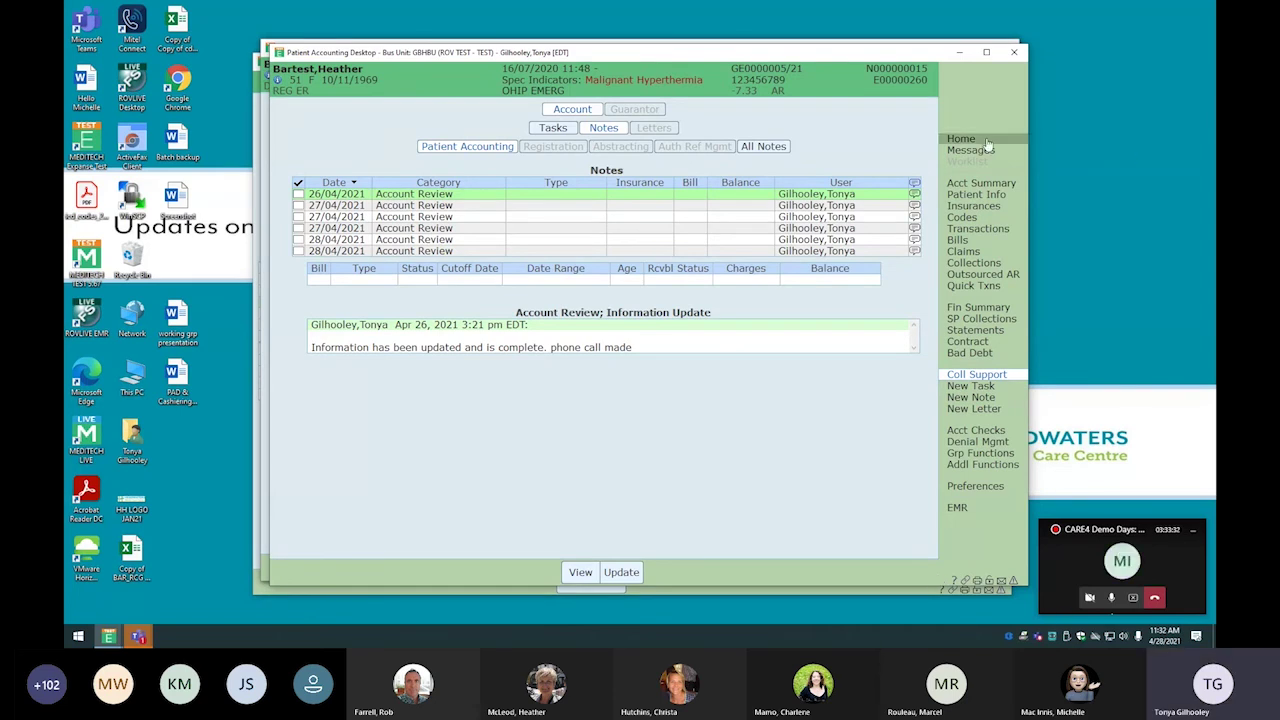
{"action": "left_click_drag", "start_coordinate": [927, 53], "coordinate": [1279, 62]}
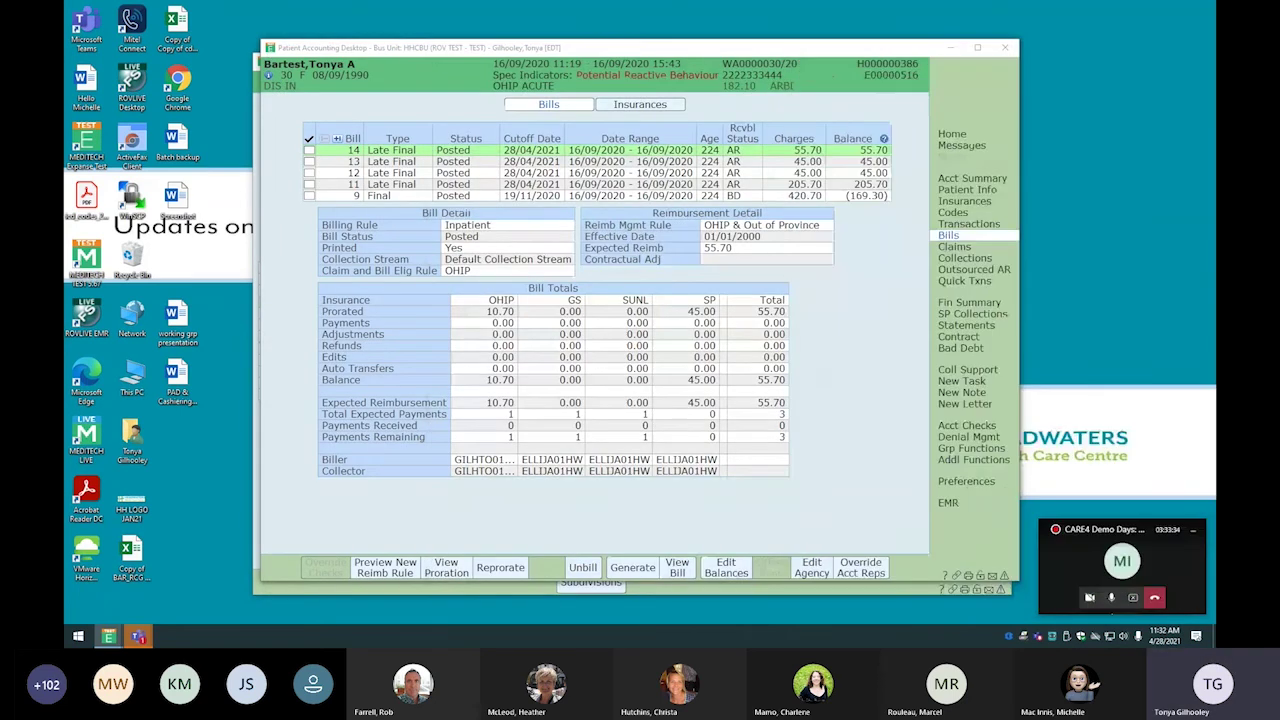
{"action": "left_click_drag", "start_coordinate": [1279, 110], "coordinate": [752, 50]}
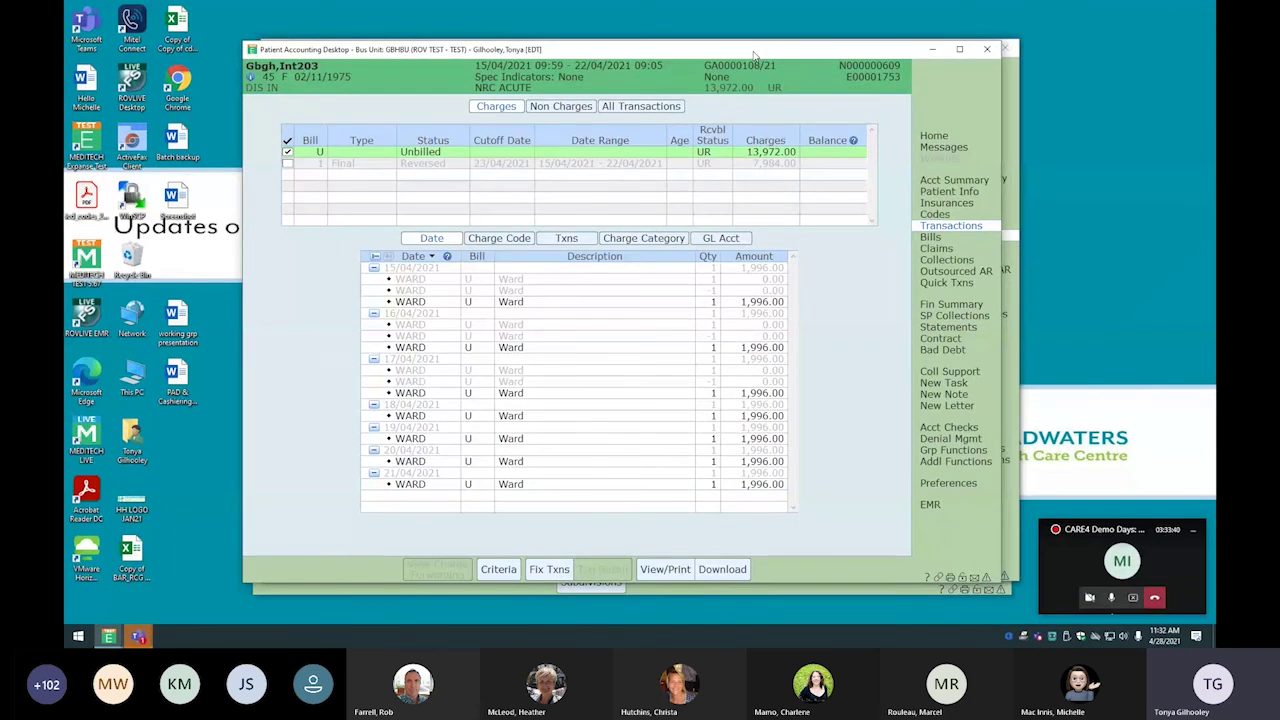
{"action": "left_click", "coordinate": [953, 180]}
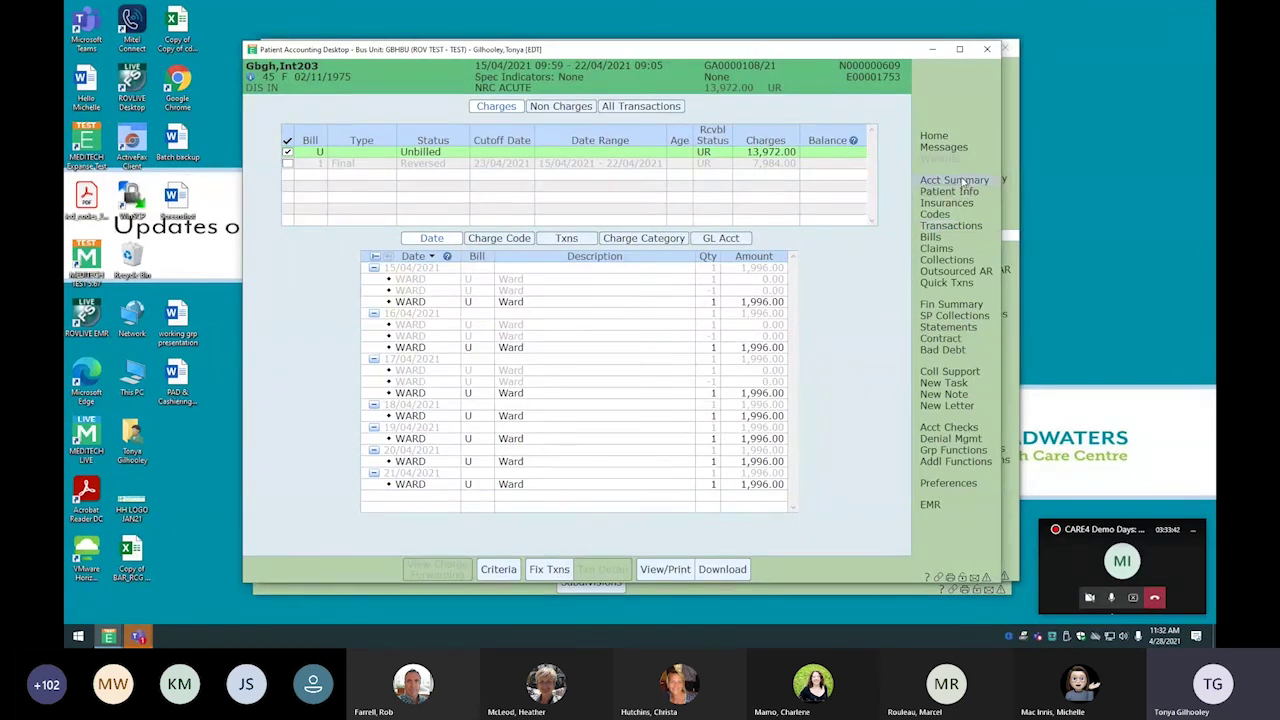
{"action": "left_click_drag", "start_coordinate": [540, 58], "coordinate": [1215, 296]}
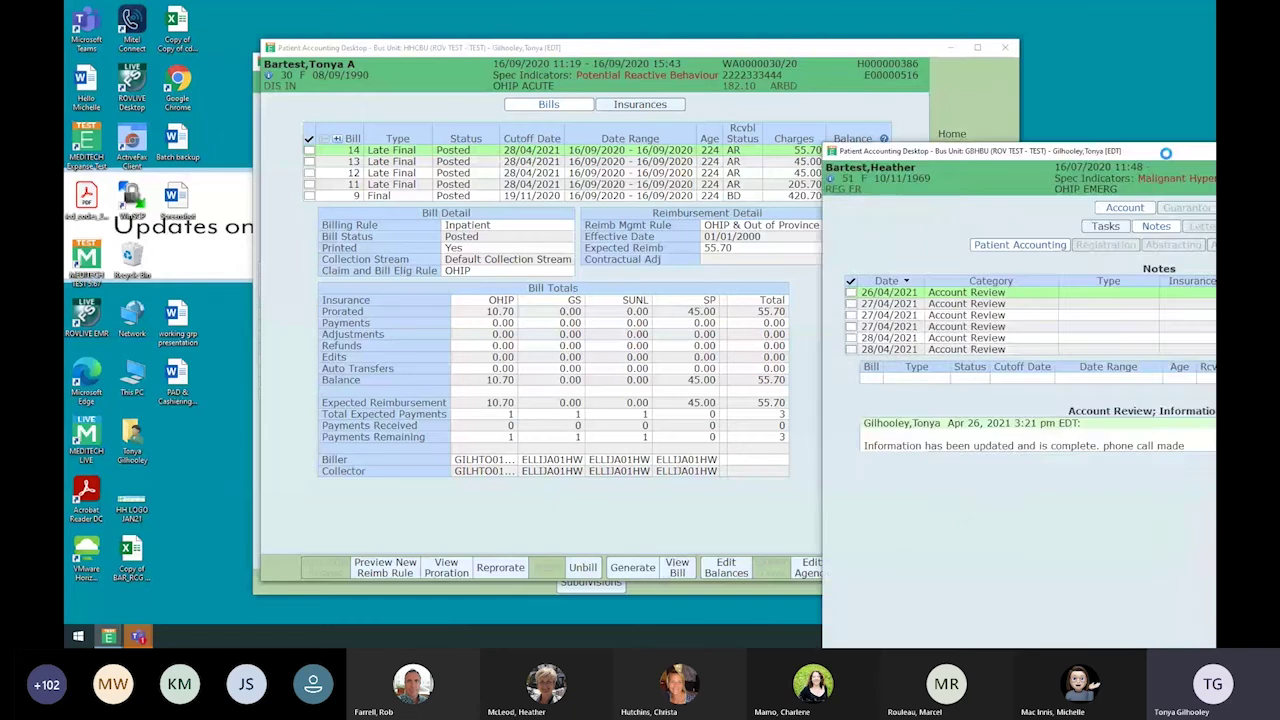
{"action": "left_click_drag", "start_coordinate": [1193, 137], "coordinate": [618, 43]}
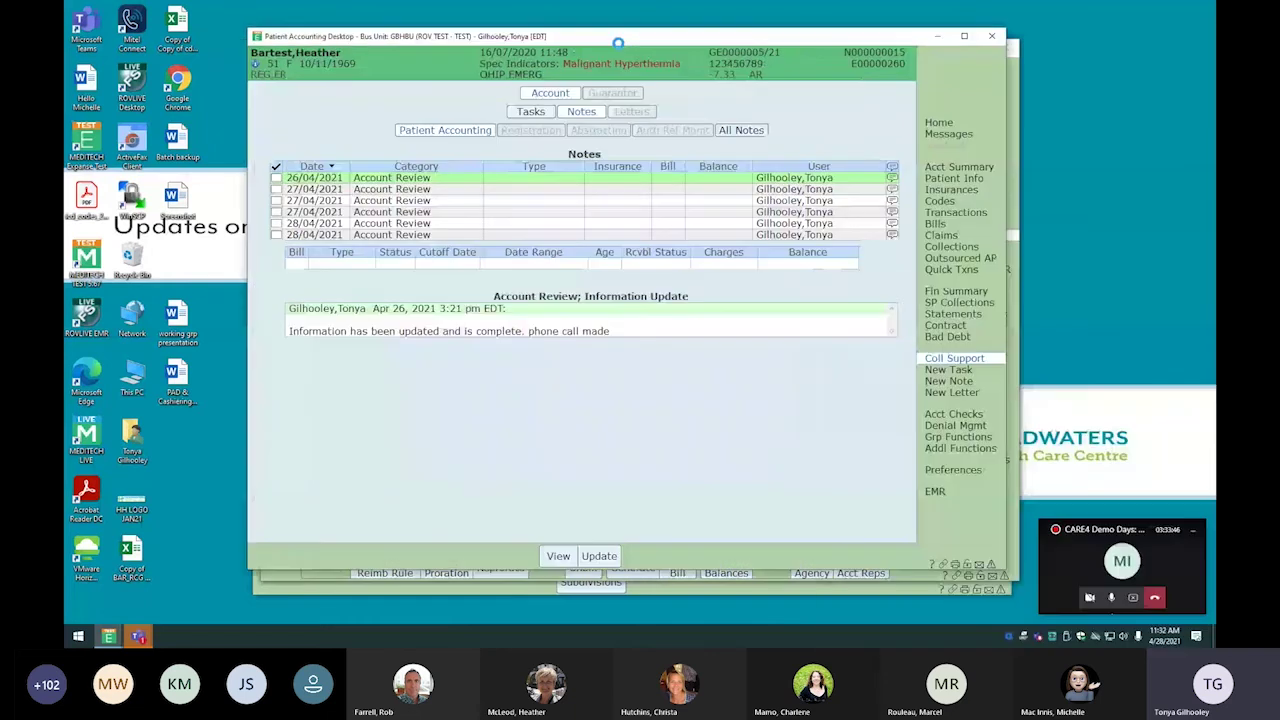
Show the account's transactions from Acct Summary and open the 29/07/2020 document-uploaded comment
{"action": "left_click", "coordinate": [942, 168]}
{"action": "left_click", "coordinate": [965, 213]}
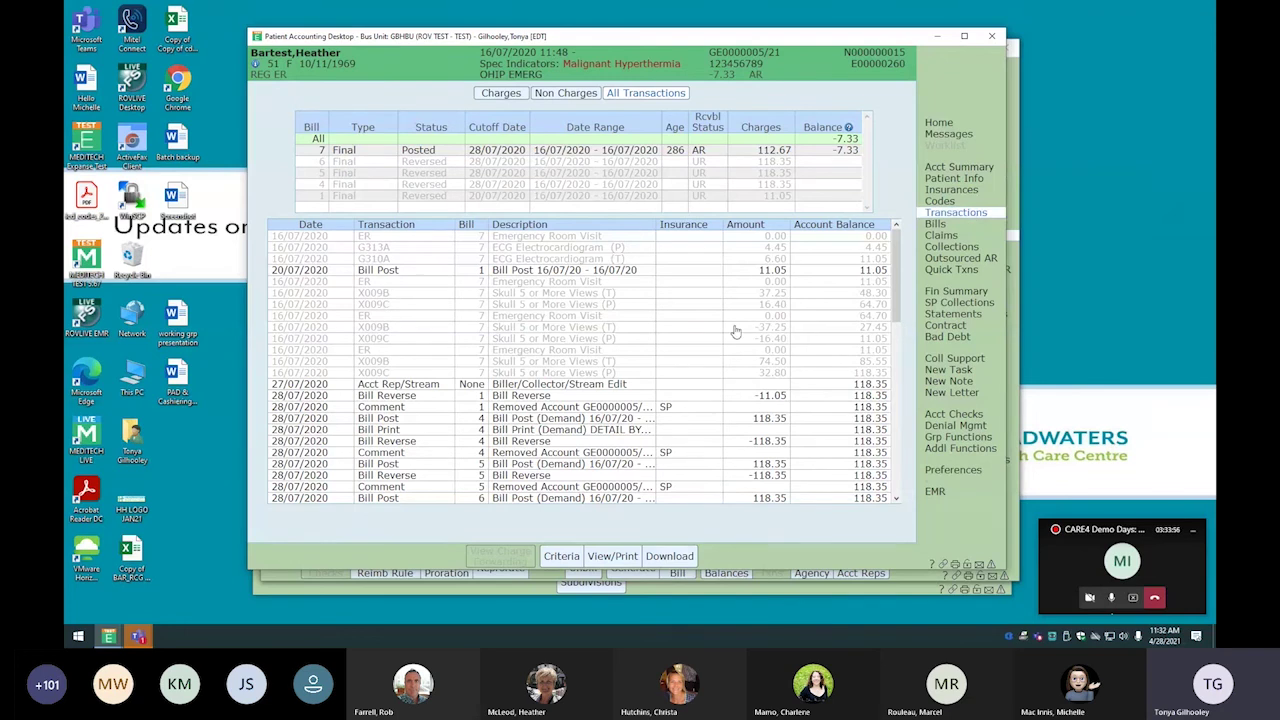
{"action": "scroll", "coordinate": [480, 370], "scroll_direction": "down", "scroll_amount": 5}
{"action": "scroll", "coordinate": [434, 386], "scroll_direction": "down", "scroll_amount": 2}
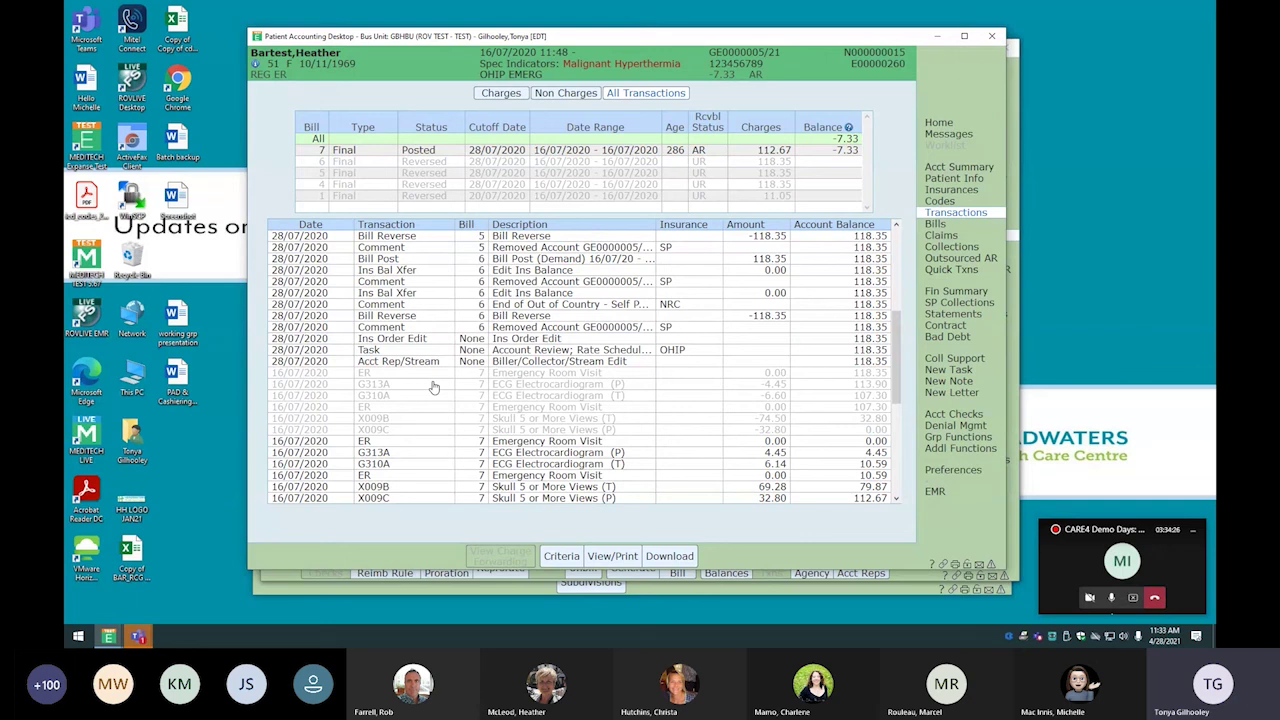
{"action": "scroll", "coordinate": [434, 387], "scroll_direction": "down", "scroll_amount": 4}
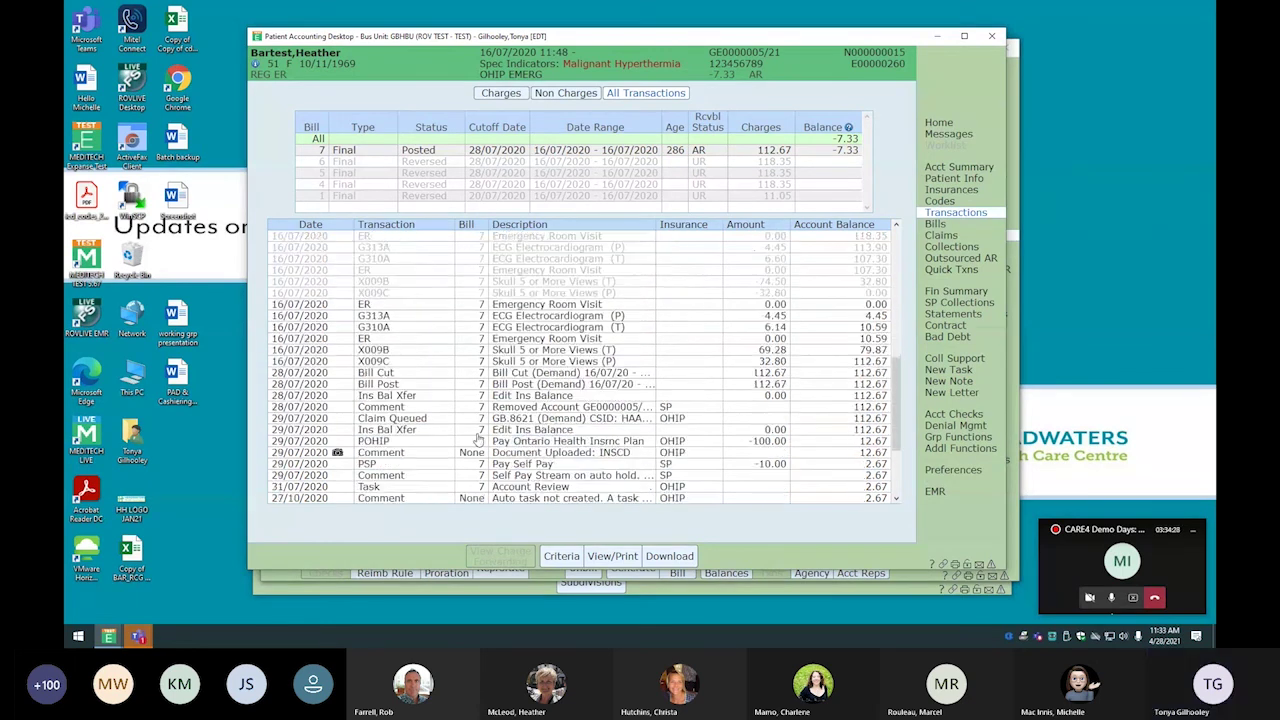
{"action": "double_click", "coordinate": [338, 420]}
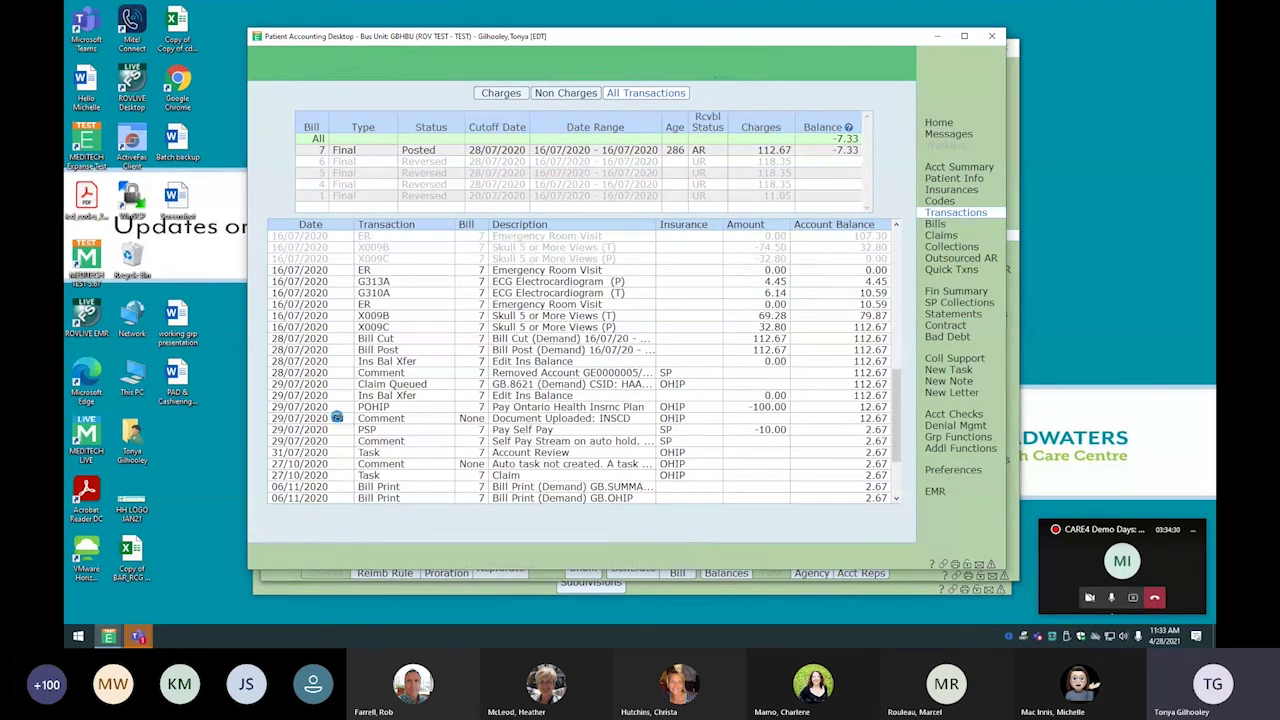
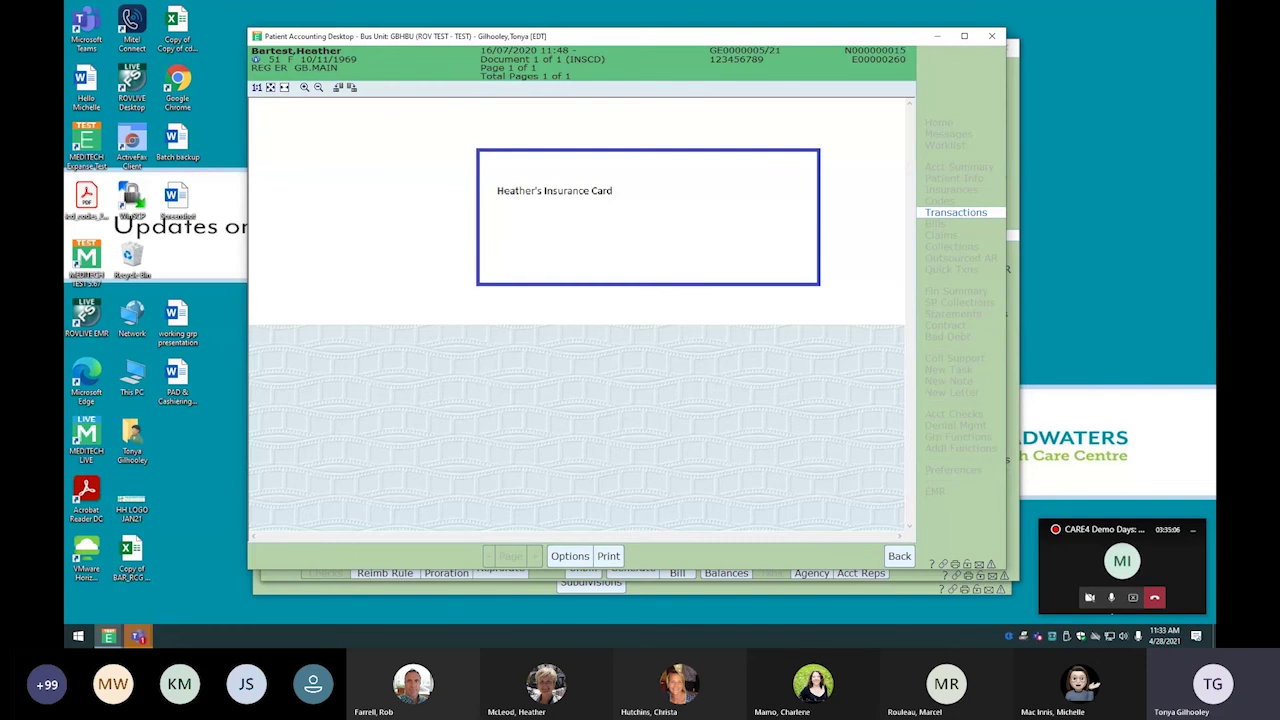
Close the insurance card, then open and close the scanned uploaded document from the transactions list
{"action": "left_click", "coordinate": [898, 560]}
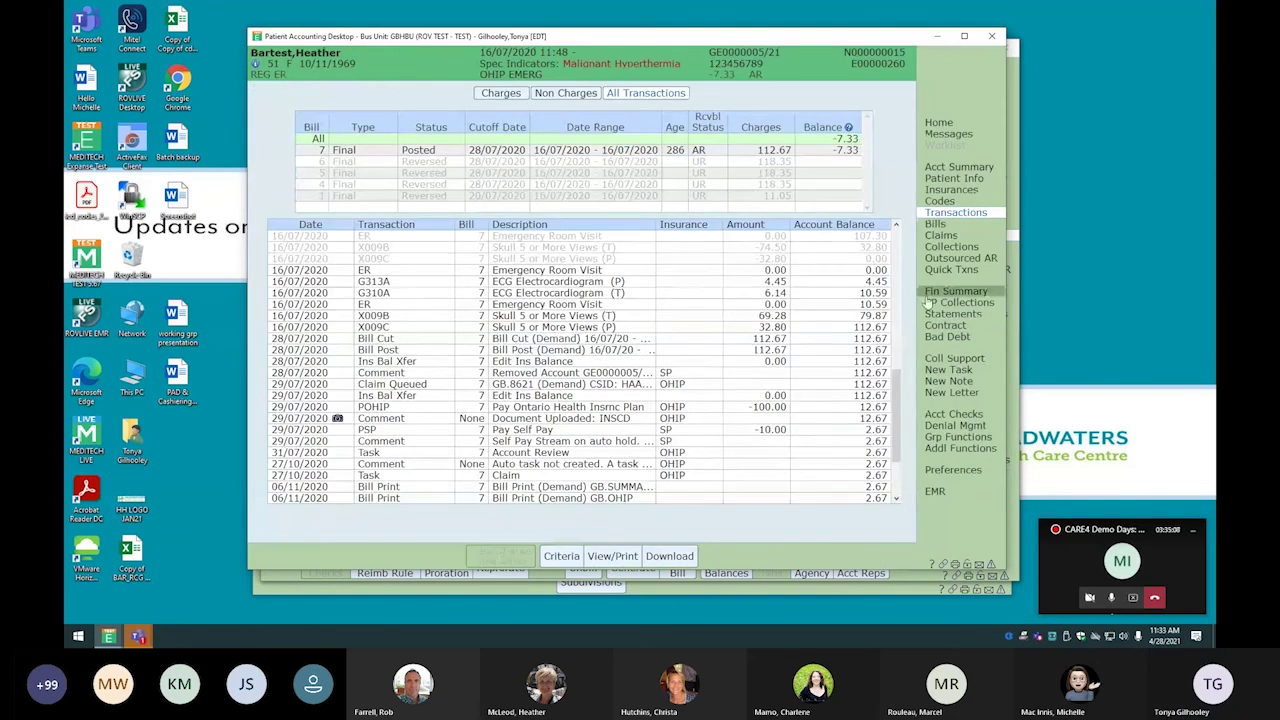
{"action": "double_click", "coordinate": [508, 416]}
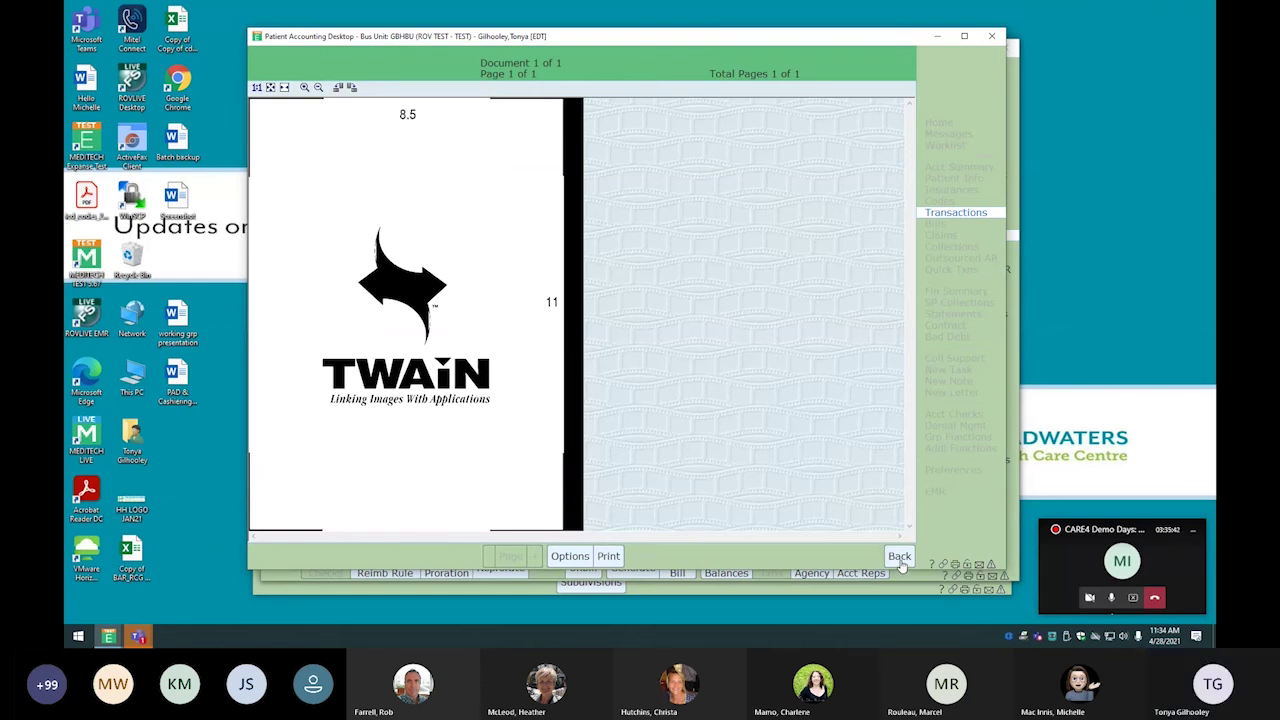
{"action": "left_click", "coordinate": [899, 557]}
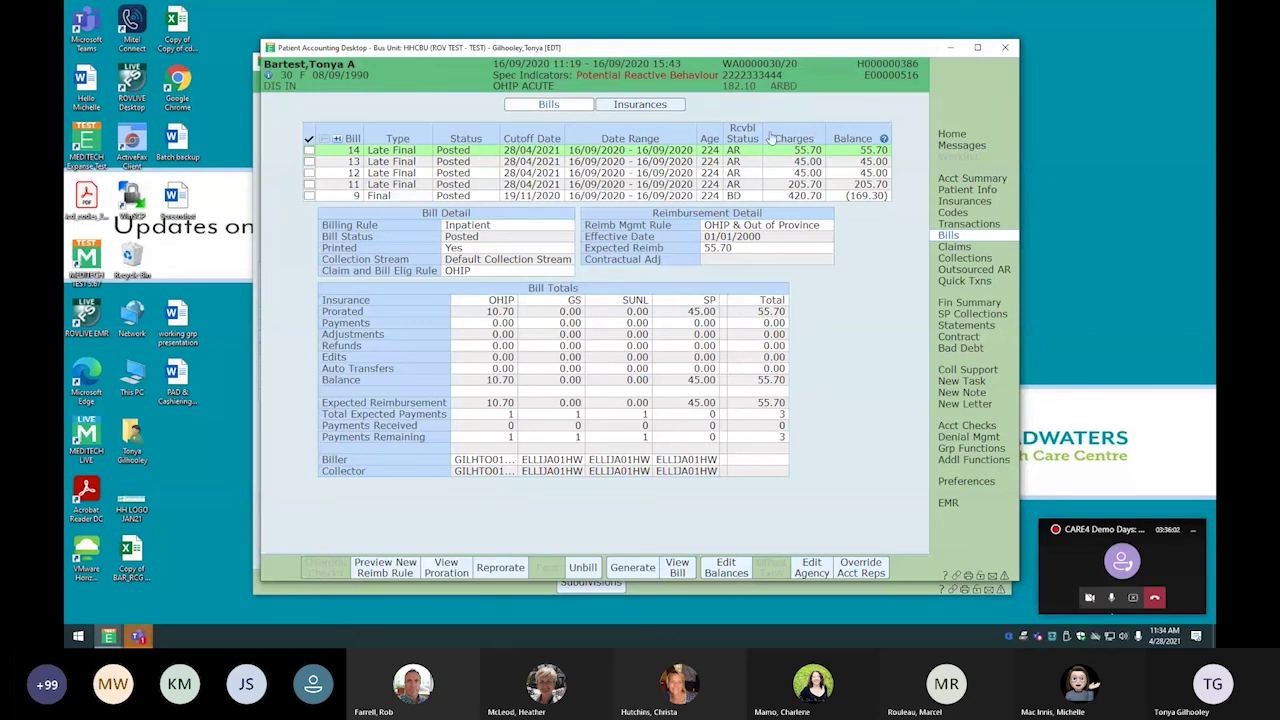
Leave Patient Accounting Desktop via Home and switch to the BAR Batch Desktop
{"action": "left_click", "coordinate": [951, 134]}
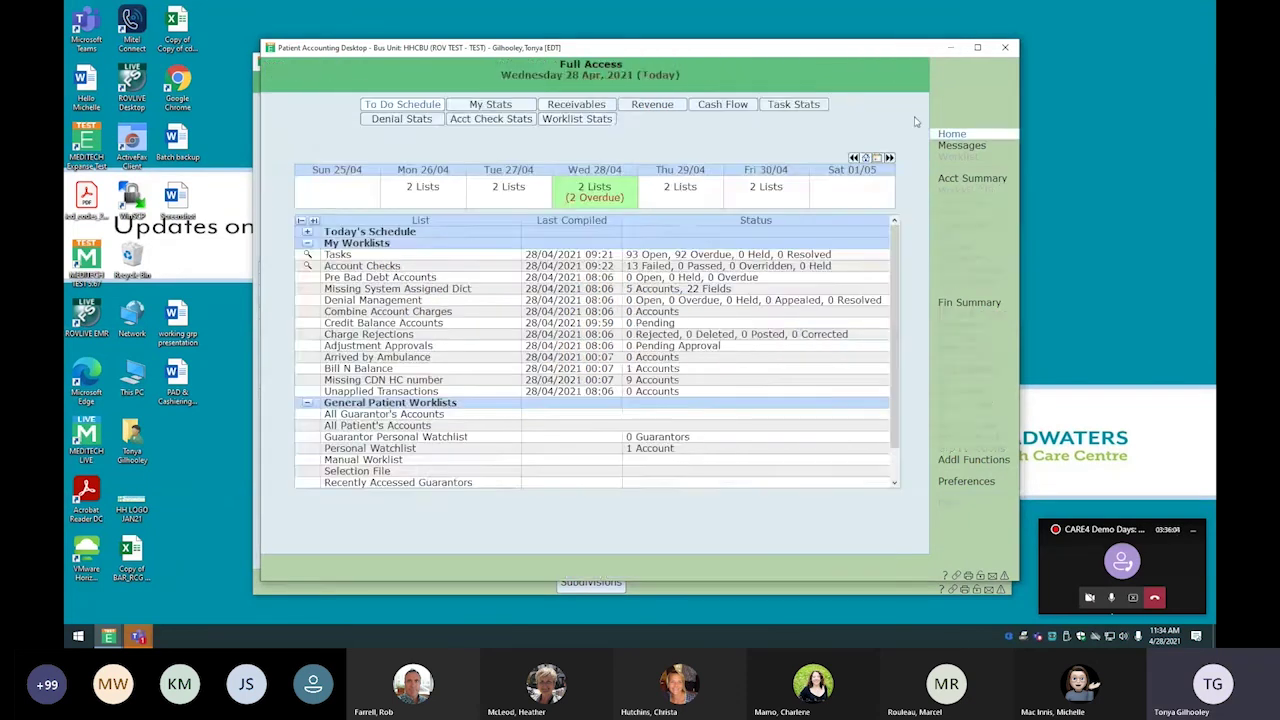
{"action": "left_click", "coordinate": [949, 47]}
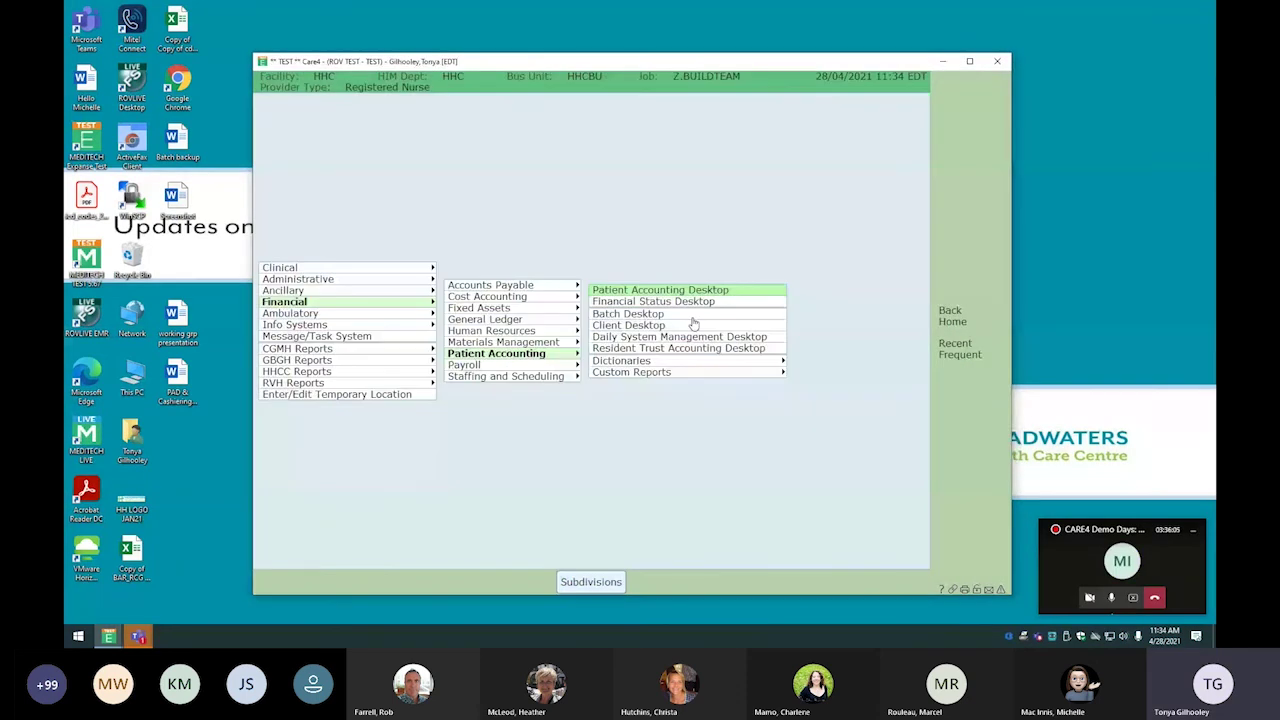
{"action": "left_click", "coordinate": [690, 314]}
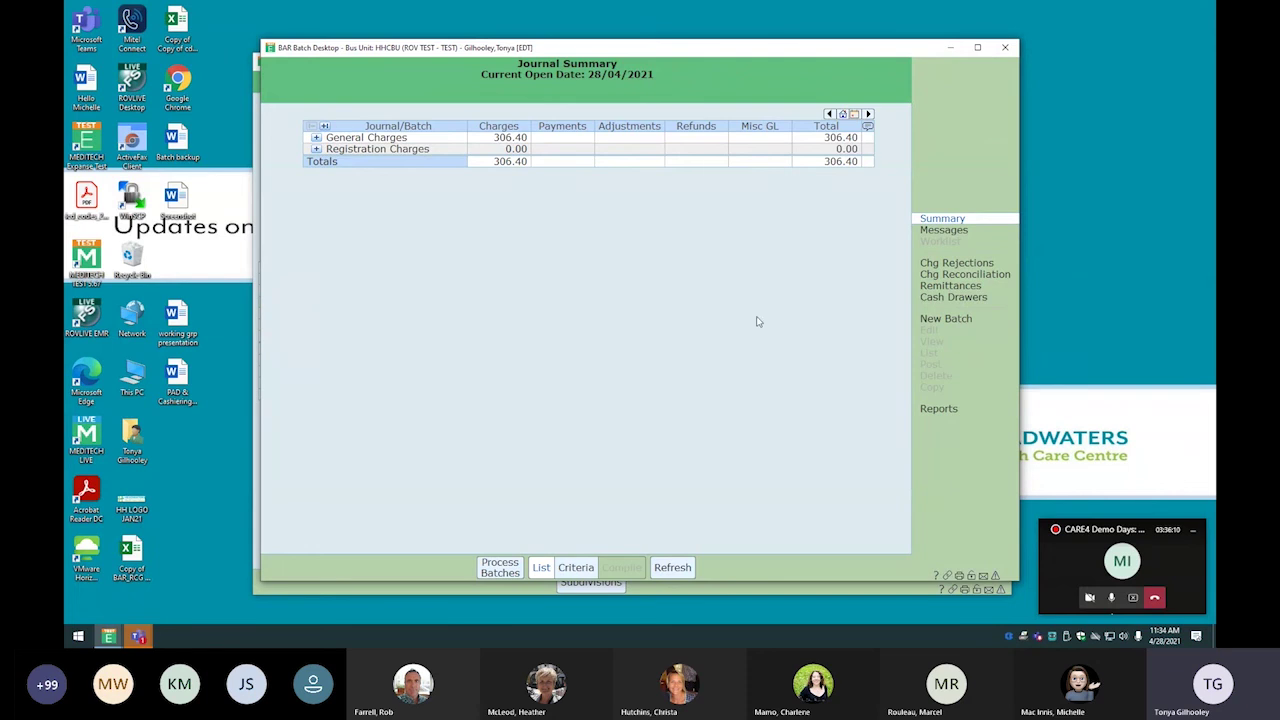
Open the HHC Window 1 cash drawer with a 0.00 opening amount
{"action": "left_click", "coordinate": [953, 298]}
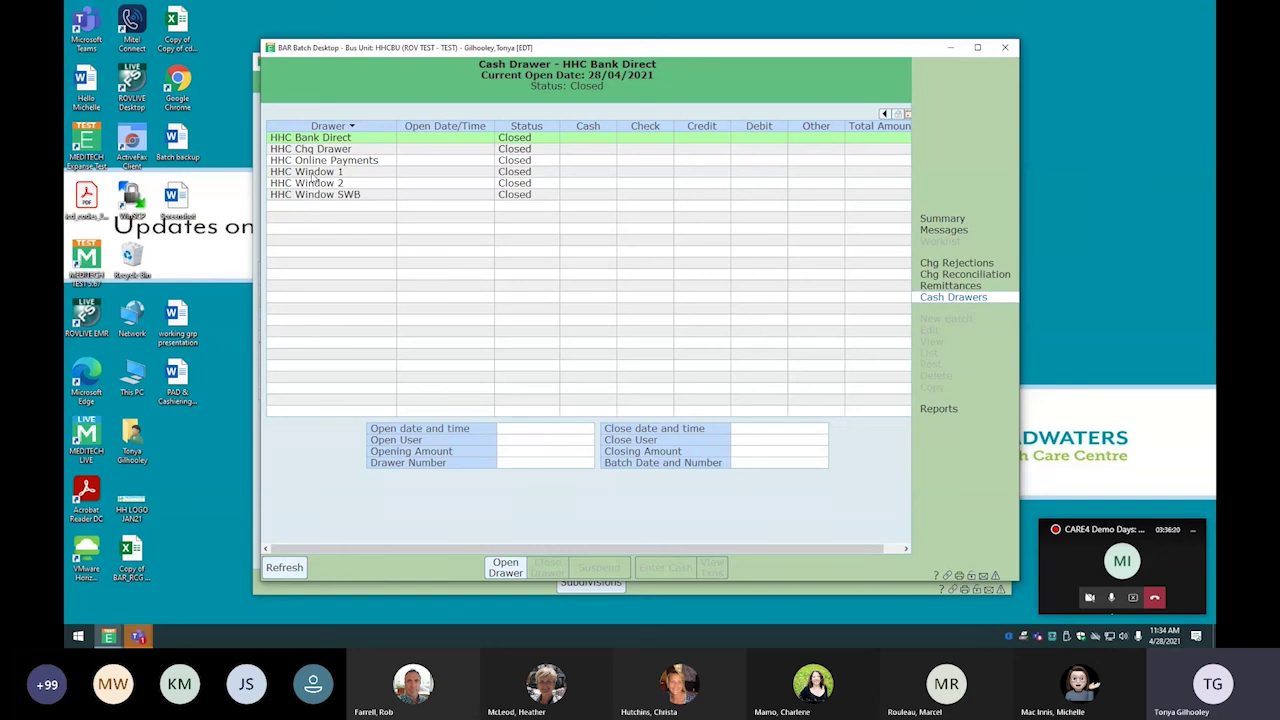
{"action": "left_click", "coordinate": [310, 174]}
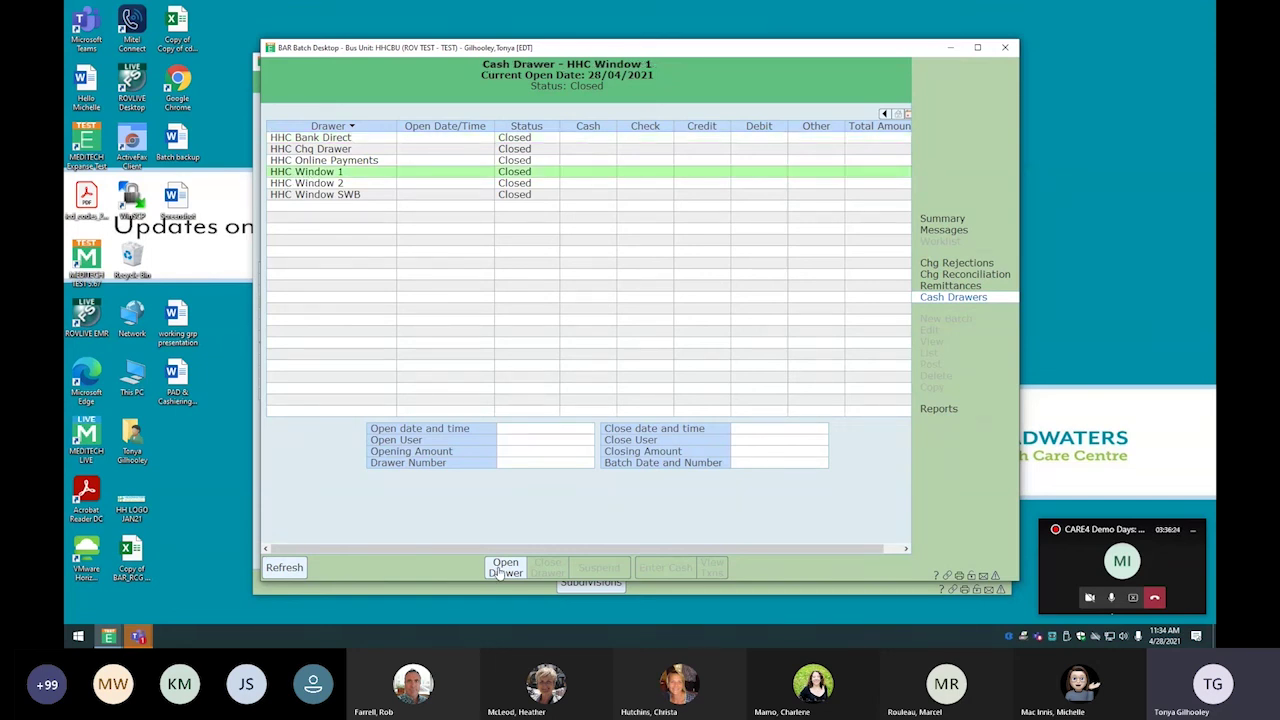
{"action": "left_click", "coordinate": [503, 567]}
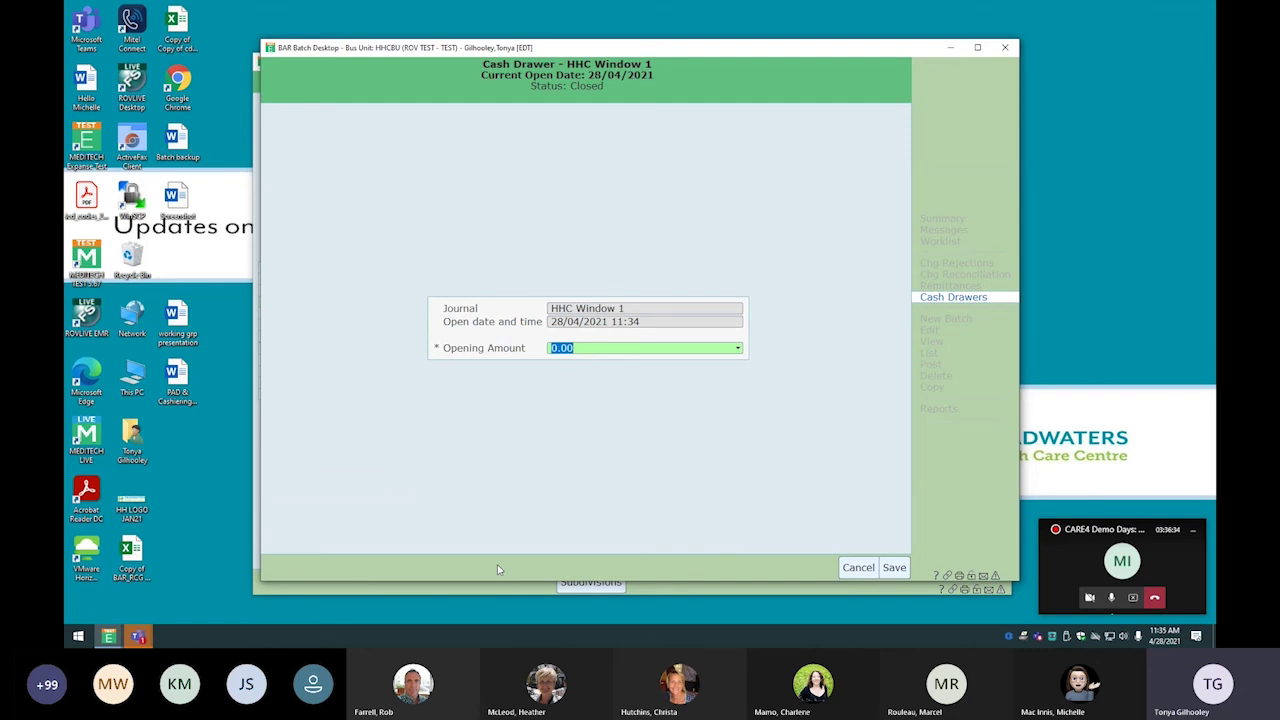
{"action": "left_click", "coordinate": [895, 567]}
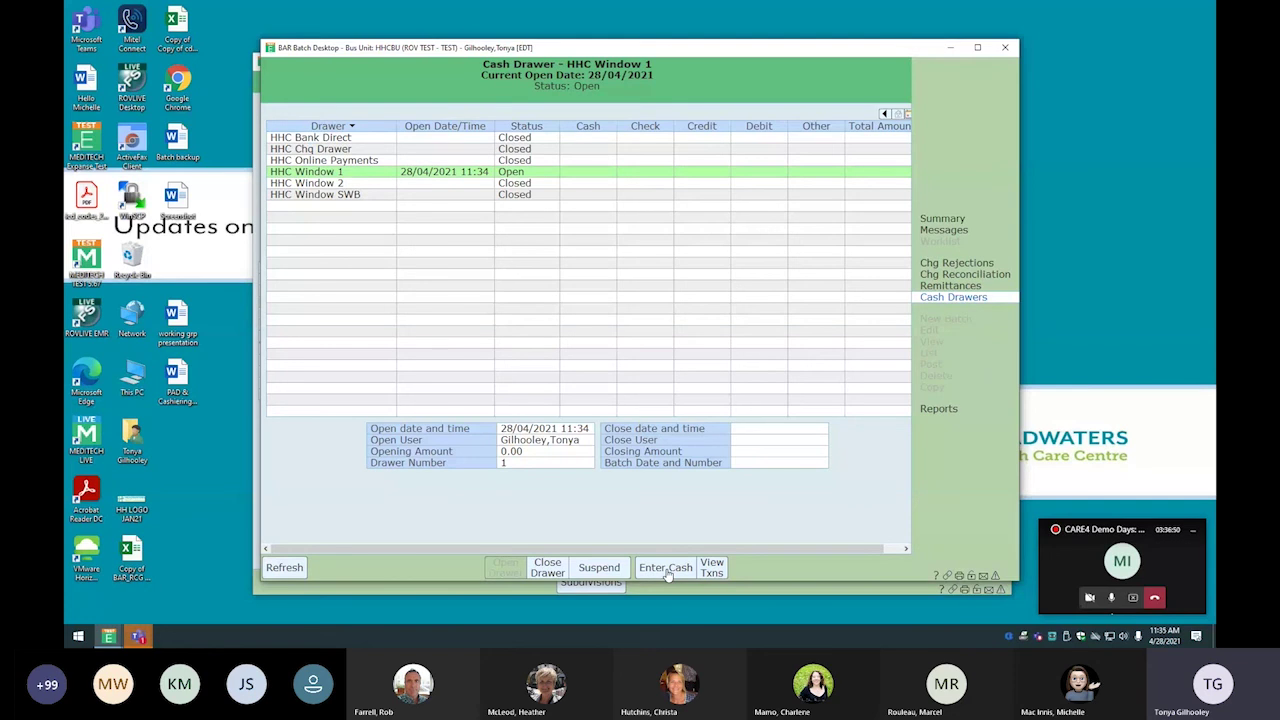
Start a drawer payment entry and load the patient's account bills by account number
{"action": "left_click", "coordinate": [666, 567]}
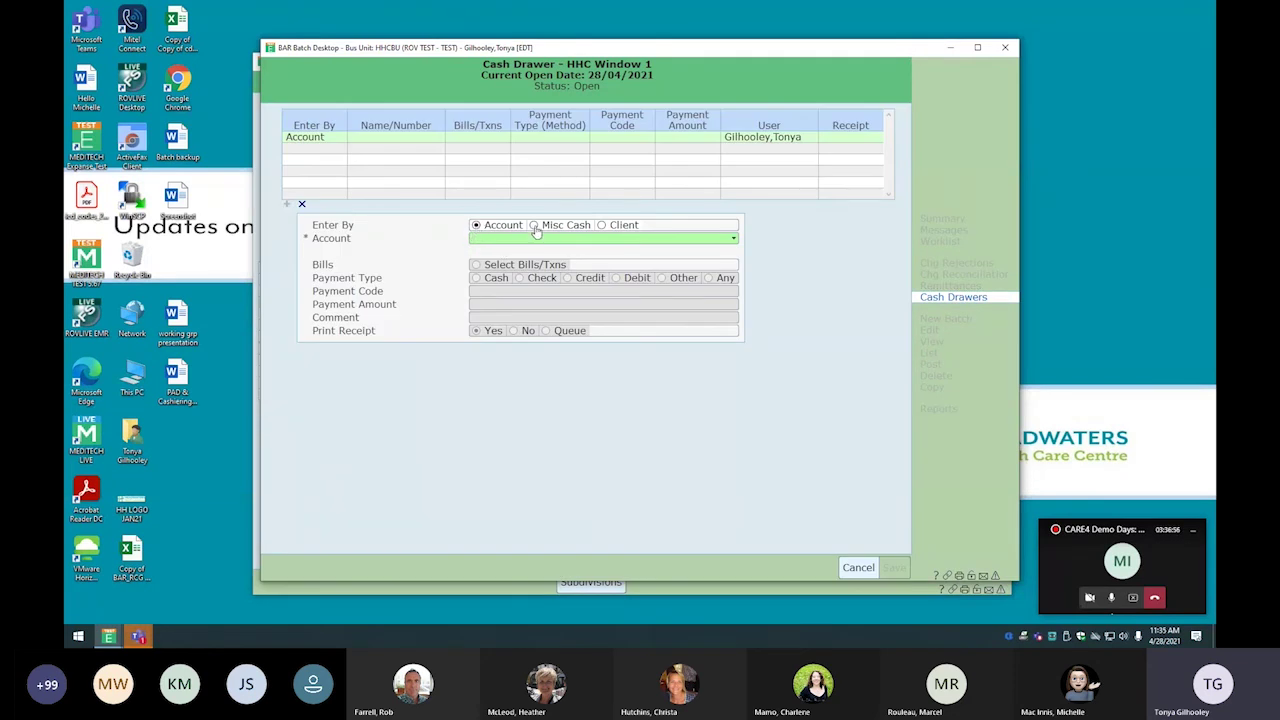
{"action": "left_click", "coordinate": [602, 225]}
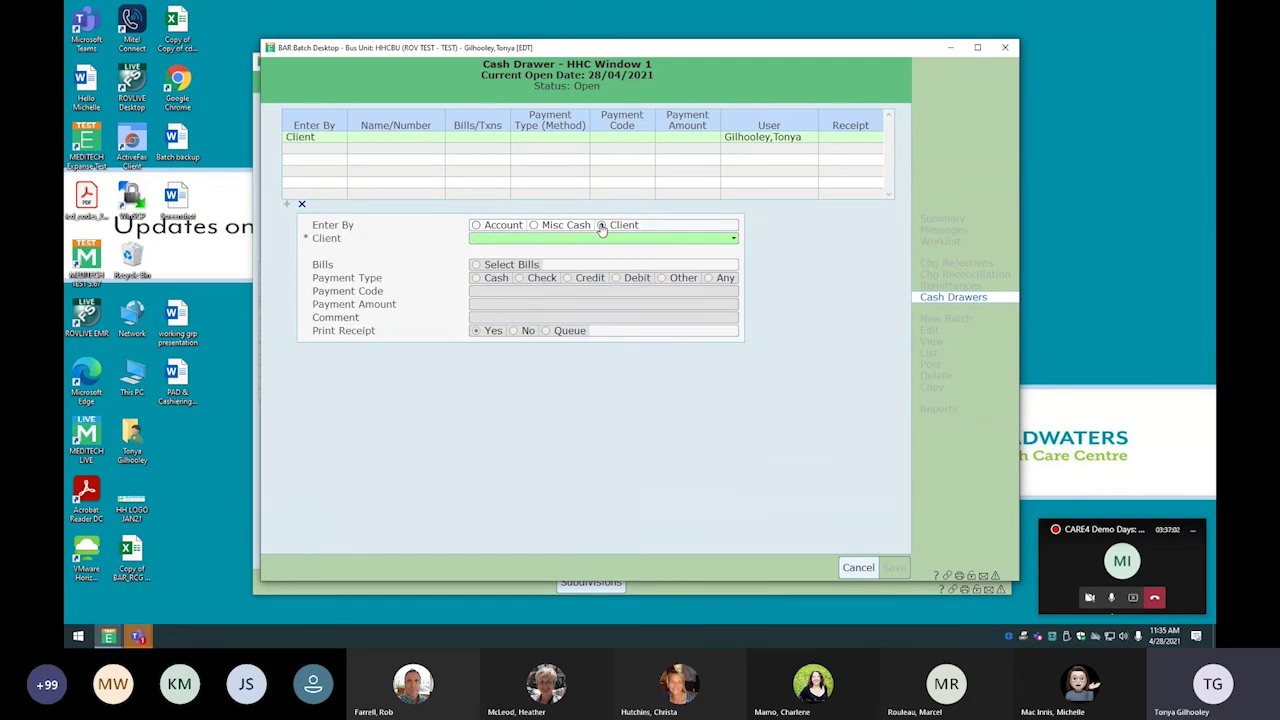
{"action": "key", "text": "F9"}
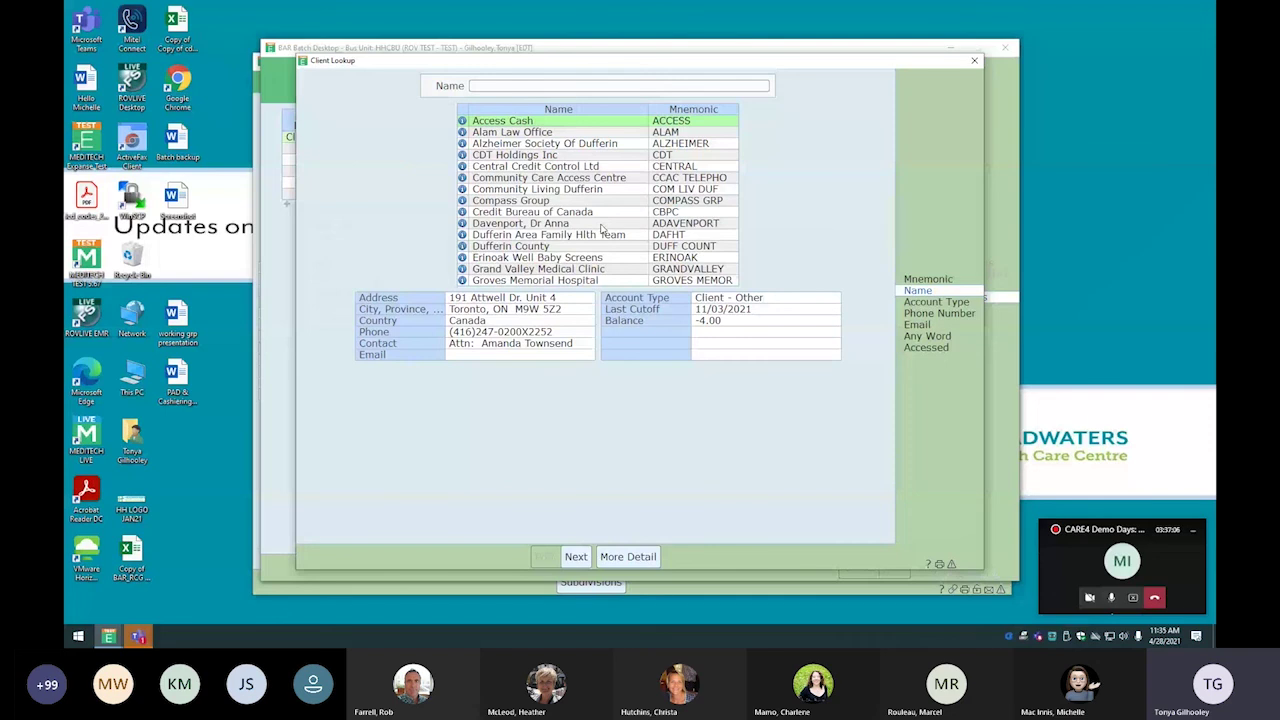
{"action": "key", "text": "Escape"}
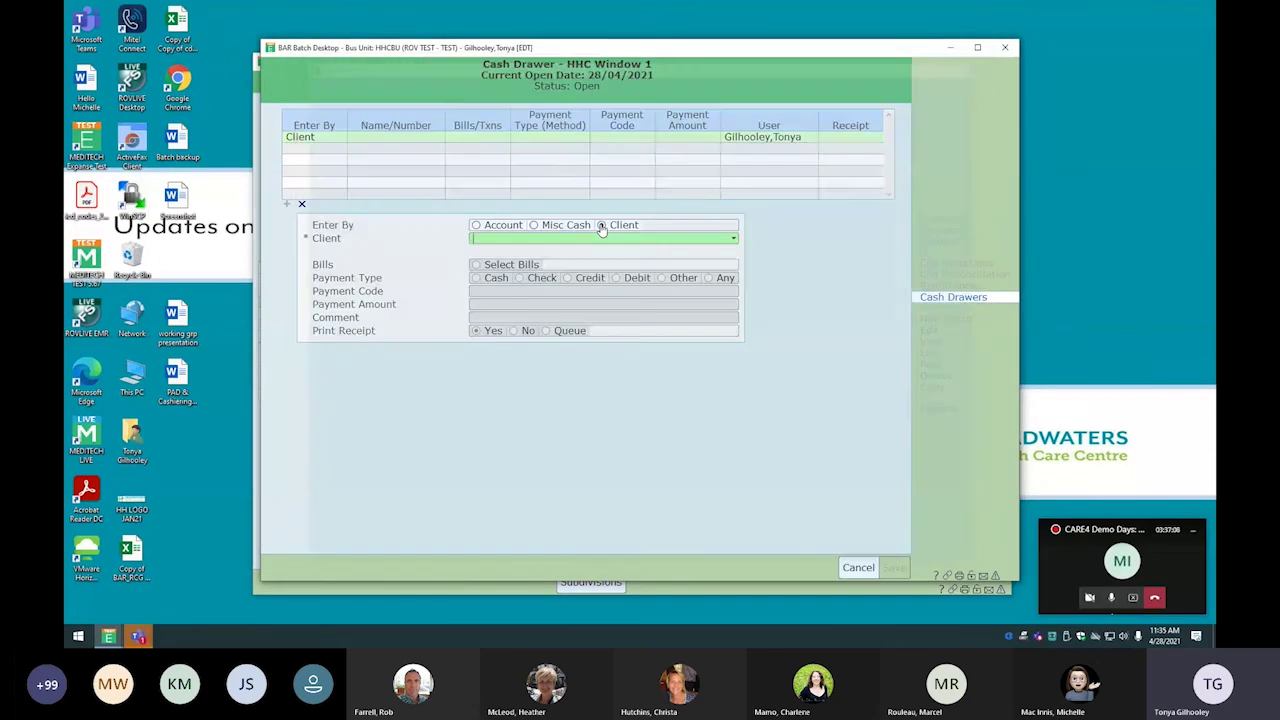
{"action": "left_click", "coordinate": [476, 226]}
{"action": "type", "text": "wa30/2"}
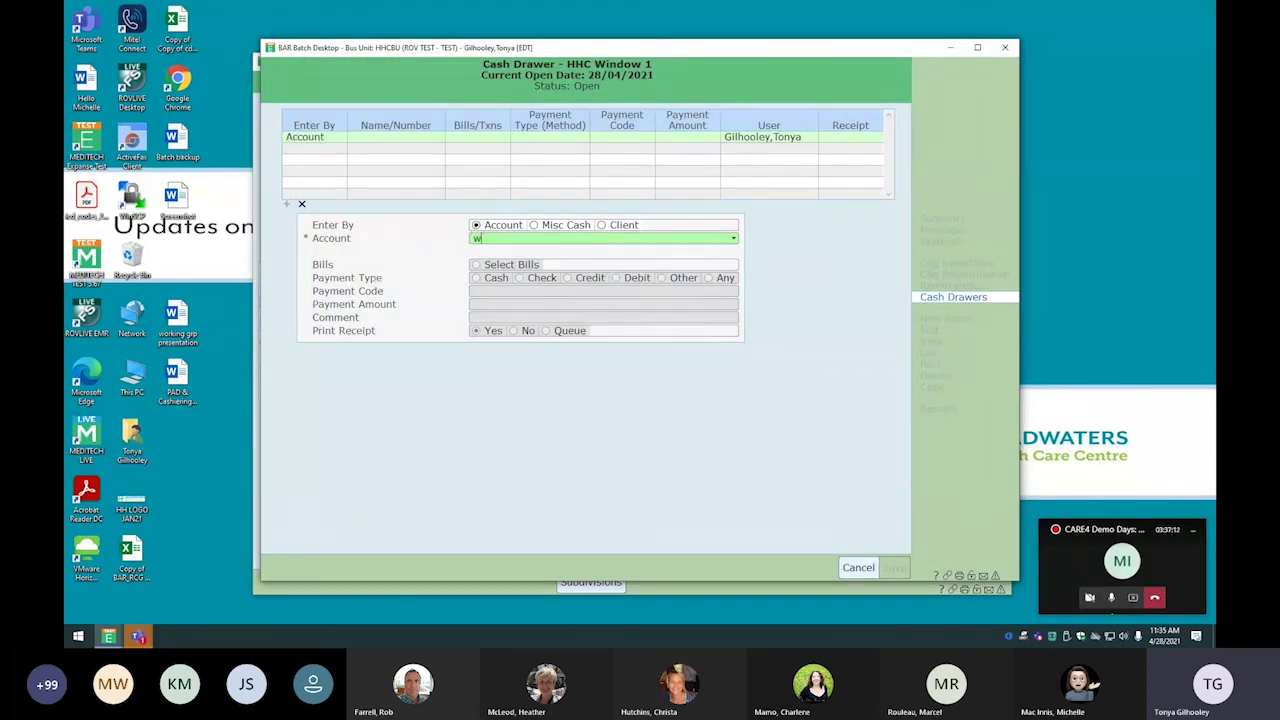
{"action": "type", "text": "0"}
{"action": "key", "text": "Return"}
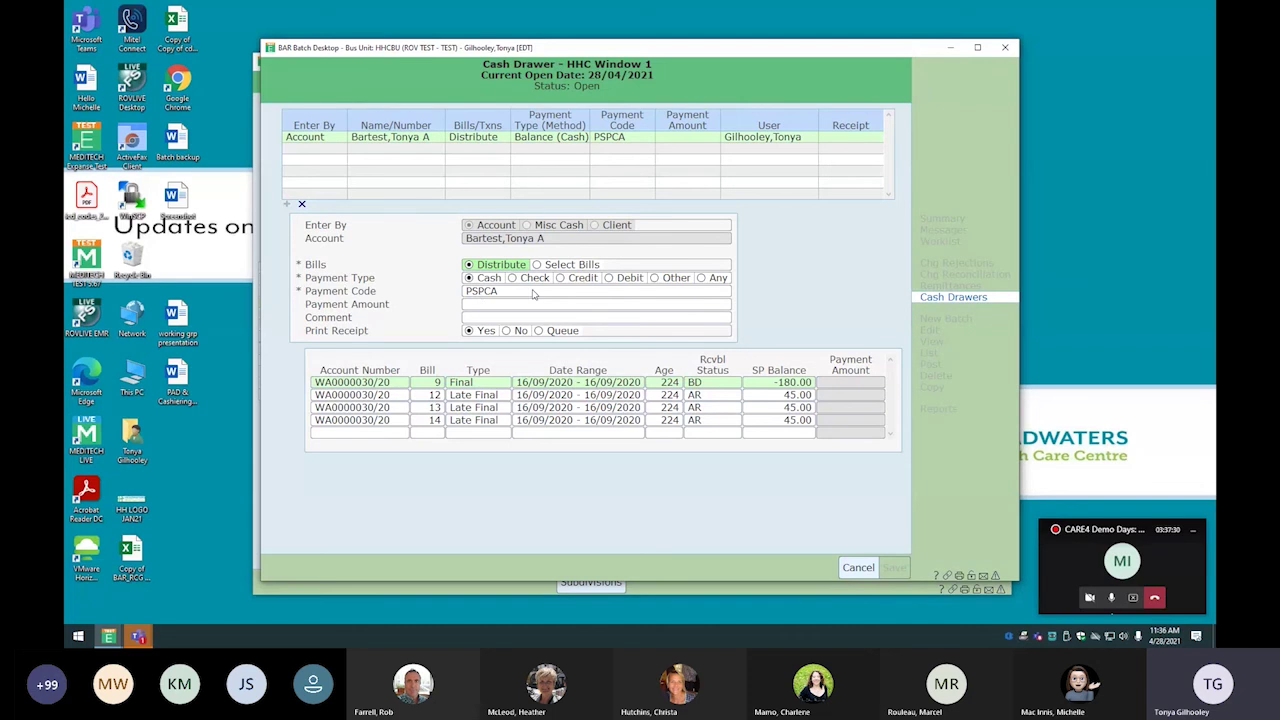
Enter a 45.00 PSPCRVISA credit payment with the comment AMBULANCE
{"action": "left_click", "coordinate": [560, 279]}
{"action": "left_click", "coordinate": [727, 292]}
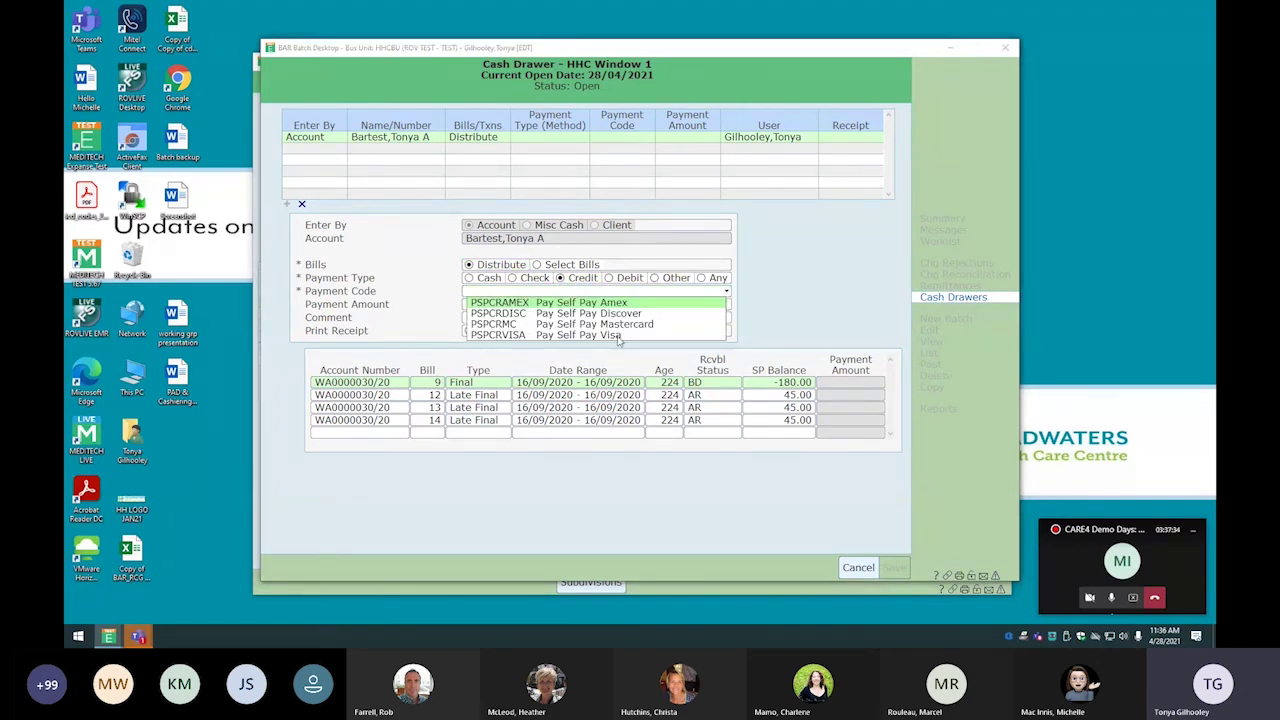
{"action": "left_click", "coordinate": [600, 335]}
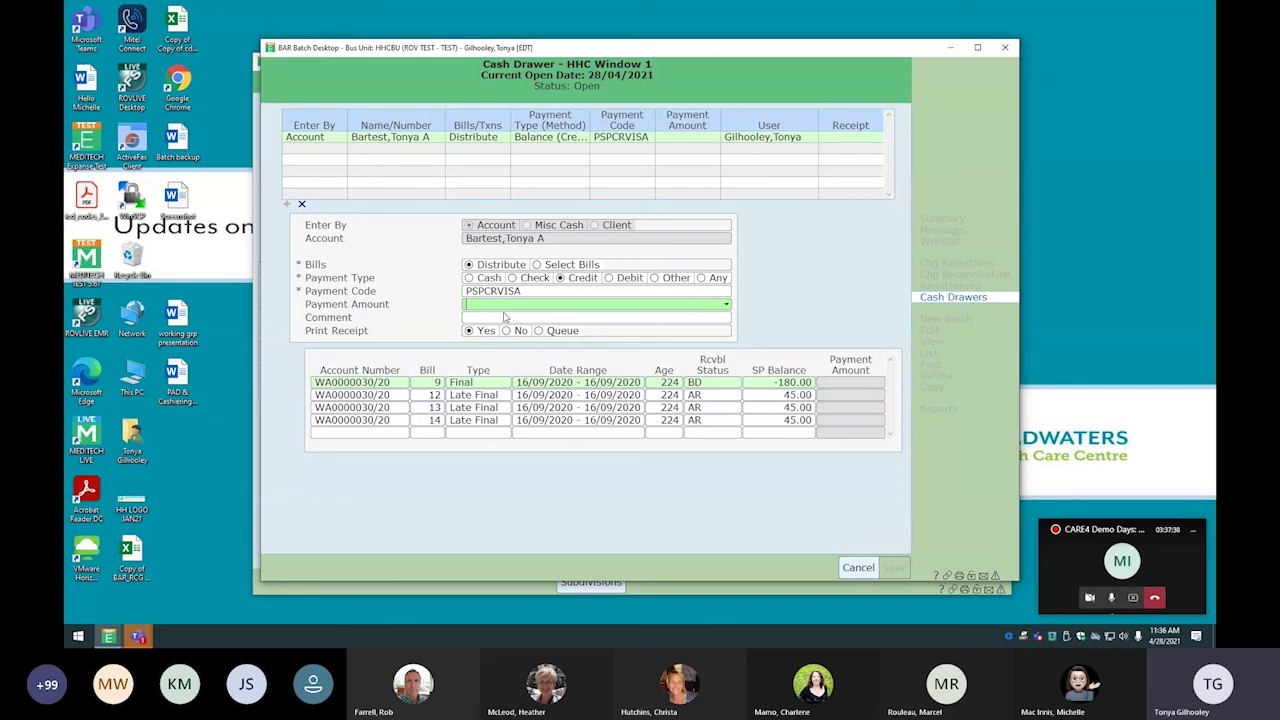
{"action": "type", "text": "45.00"}
{"action": "key", "text": "Tab"}
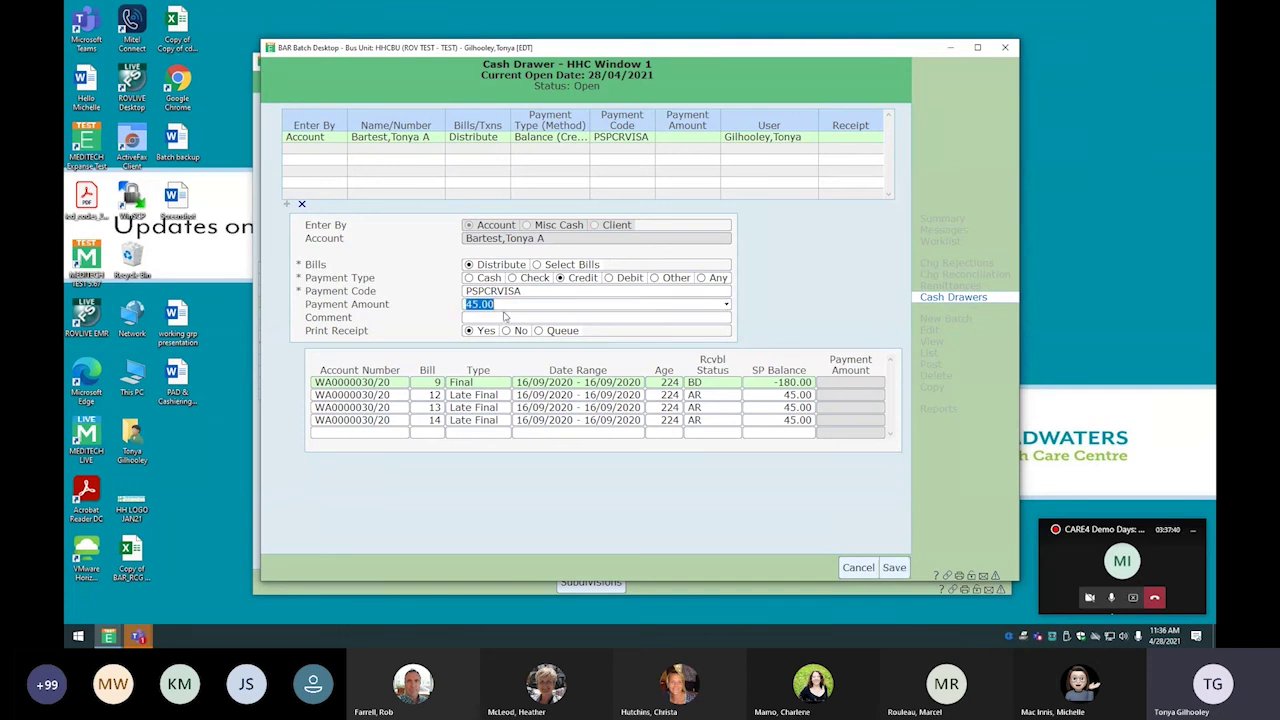
{"action": "type", "text": "ambulanc"}
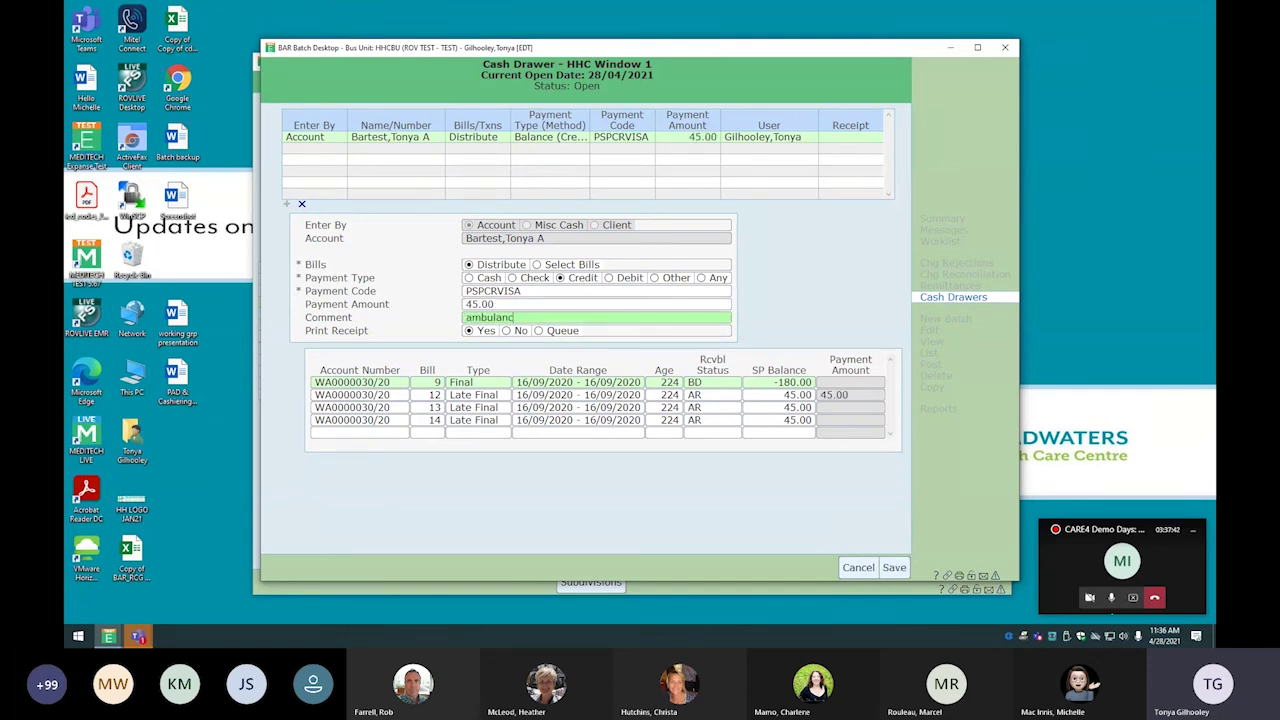
{"action": "key", "text": "BackSpace"}
{"action": "key", "text": "BackSpace"}
{"action": "key", "text": "BackSpace"}
{"action": "key", "text": "BackSpace"}
{"action": "key", "text": "BackSpace"}
{"action": "key", "text": "BackSpace"}
{"action": "key", "text": "BackSpace"}
{"action": "key", "text": "BackSpace"}
{"action": "type", "text": "AMBULANCE"}
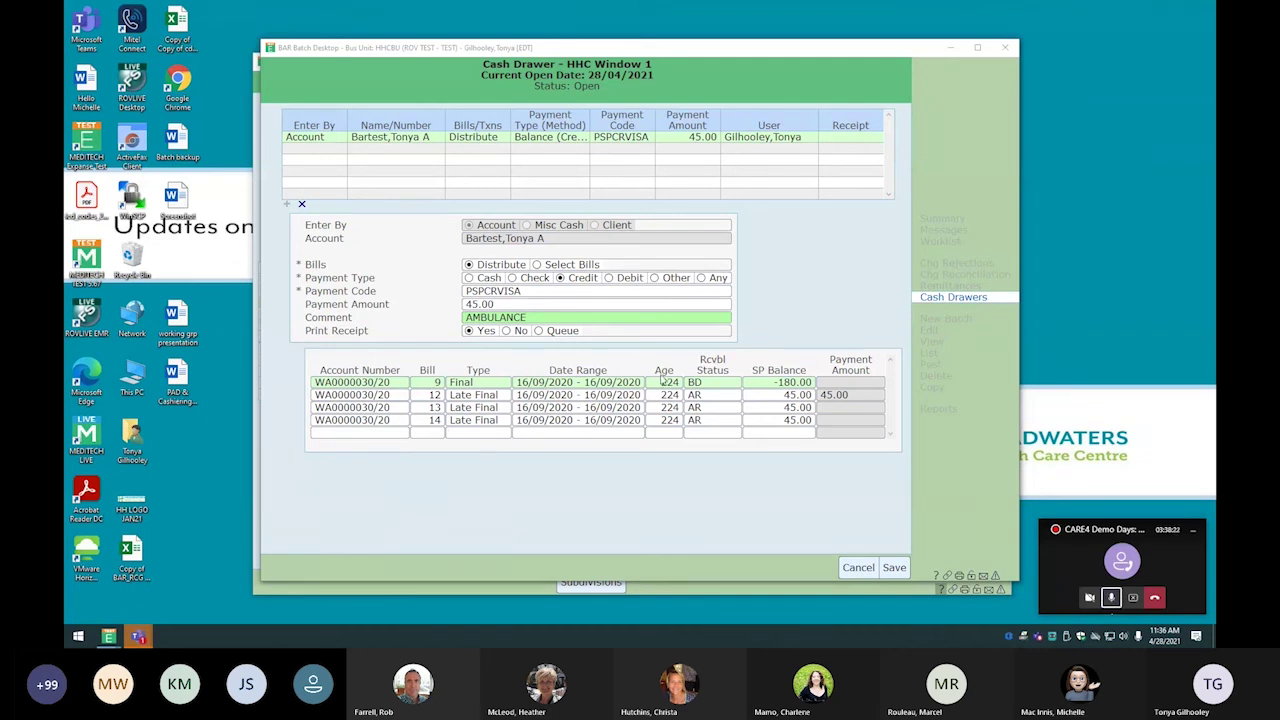
Save the 45.00 credit payment, preview its receipt, discard the blank entry, and return to Care4
{"action": "left_click", "coordinate": [890, 567]}
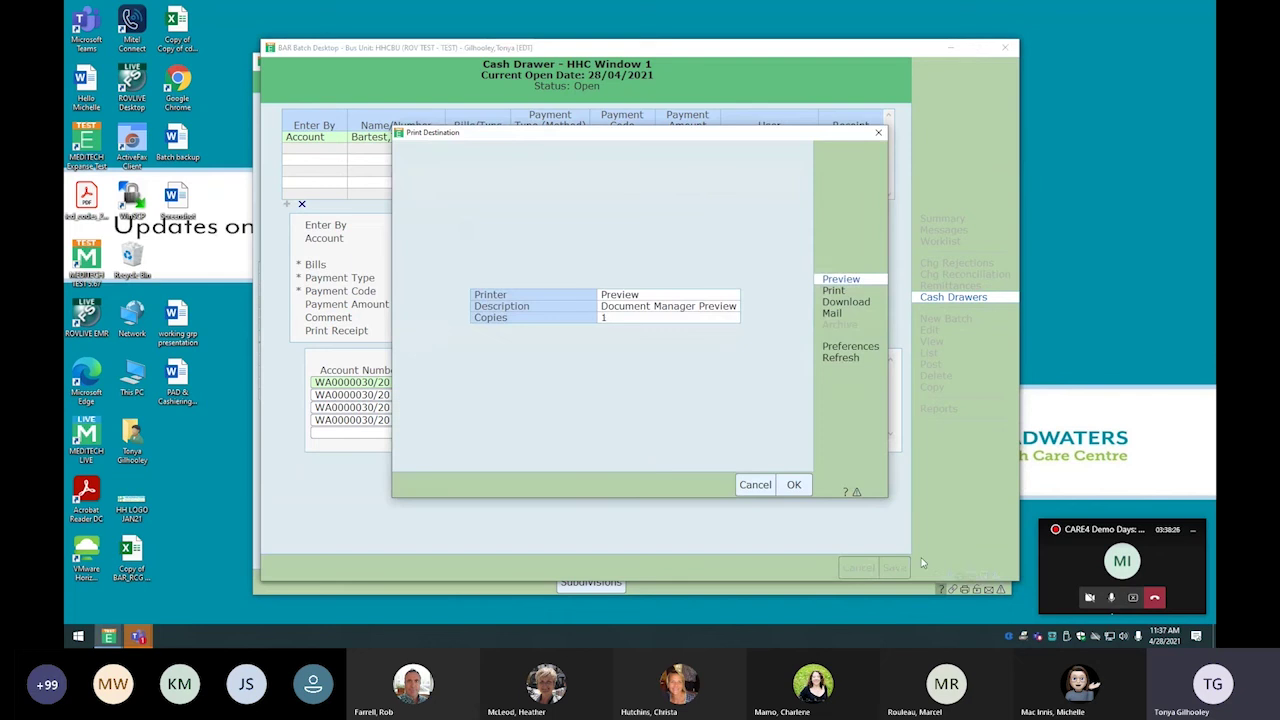
{"action": "left_click", "coordinate": [794, 485]}
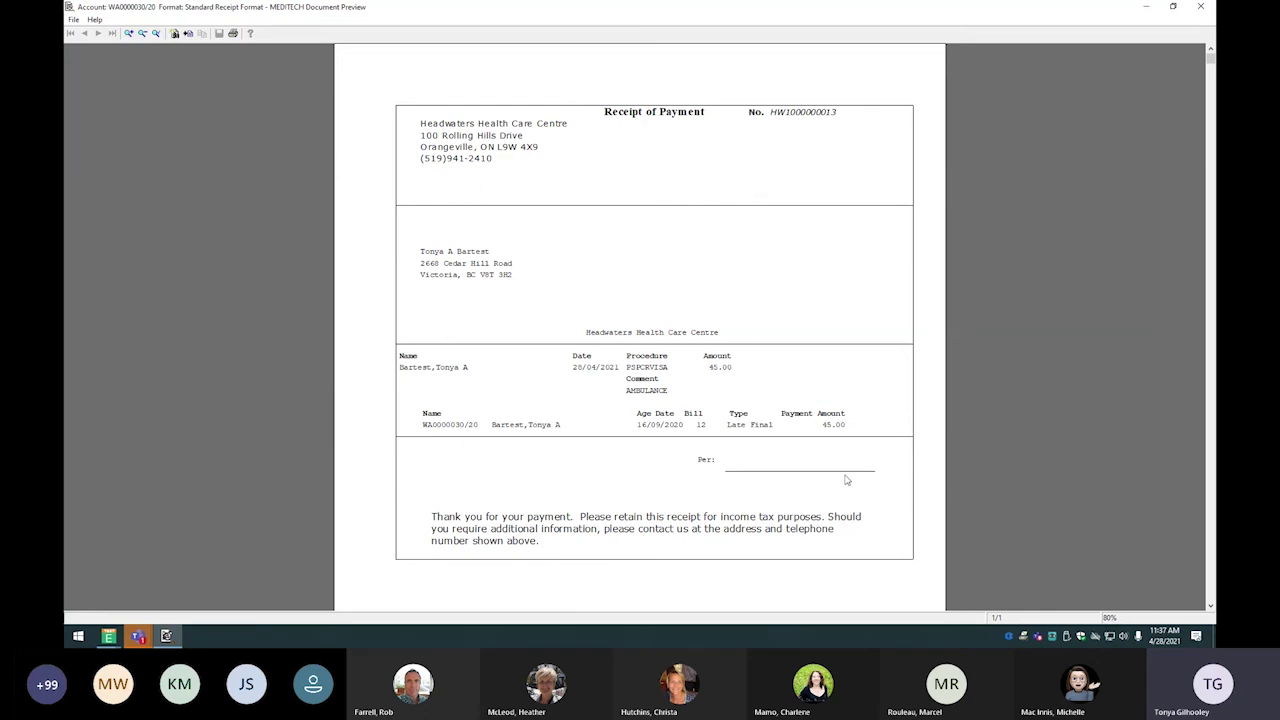
{"action": "left_click", "coordinate": [1200, 7]}
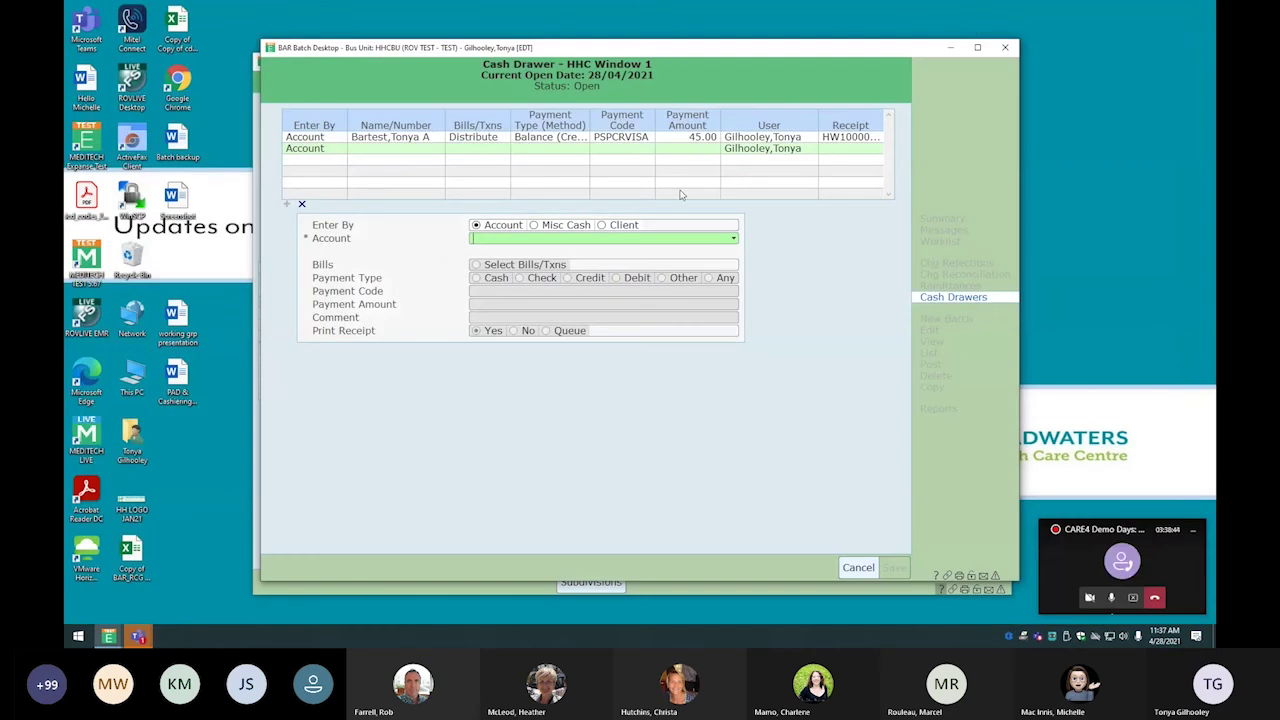
{"action": "left_click", "coordinate": [858, 567]}
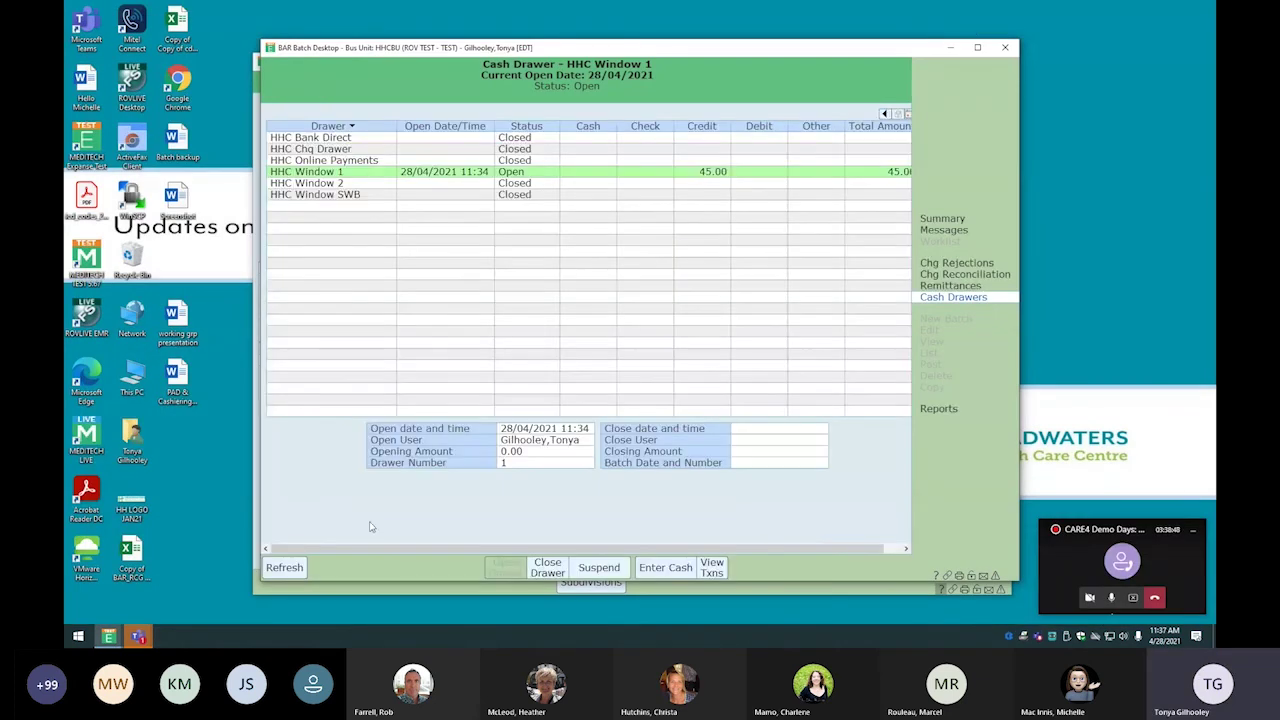
{"action": "left_click", "coordinate": [400, 594]}
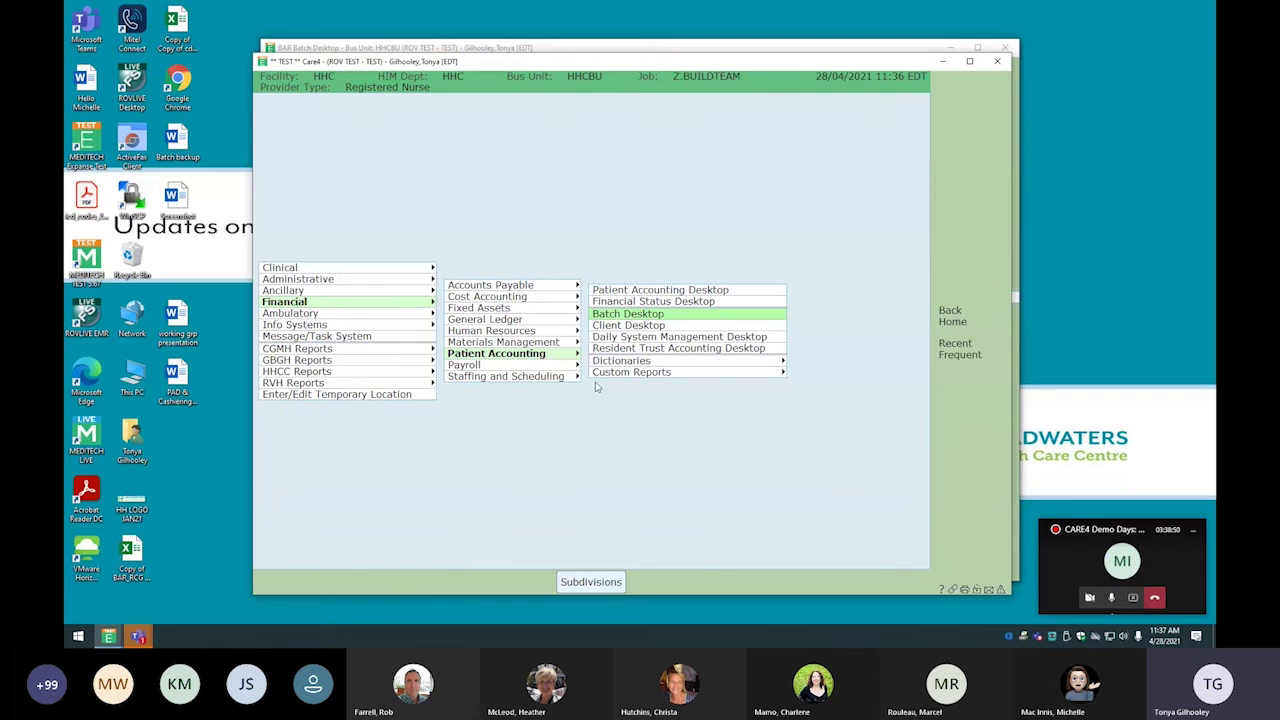
In Patient Accounting Desktop, load the patient's account and choose Add Payment to HHC Window 1
{"action": "left_click", "coordinate": [110, 638]}
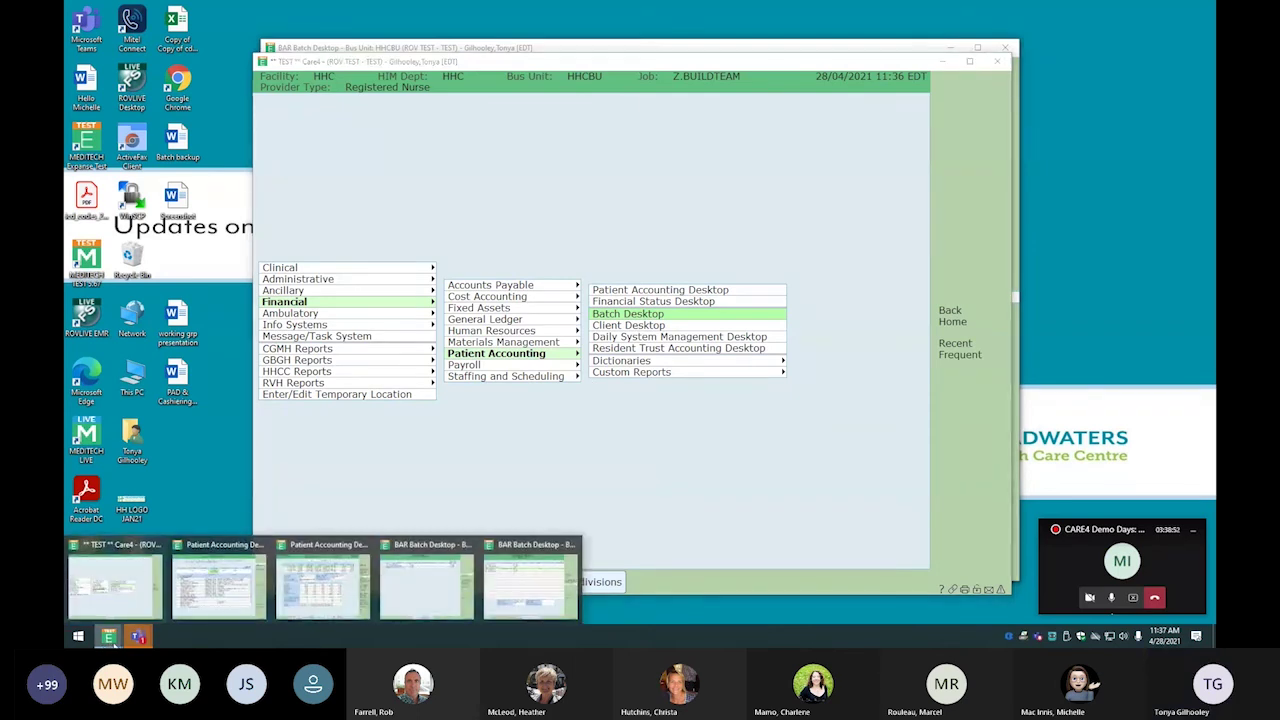
{"action": "left_click", "coordinate": [220, 588]}
{"action": "left_click", "coordinate": [966, 178]}
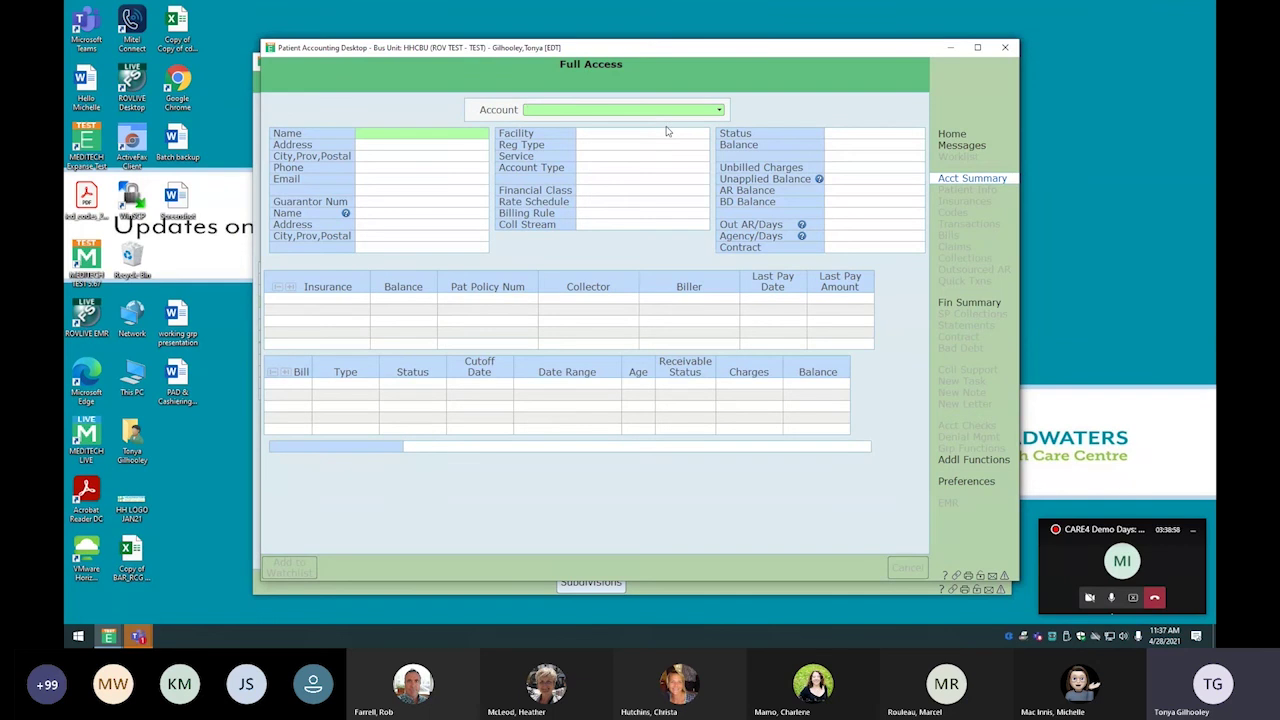
{"action": "type", "text": "WA30"}
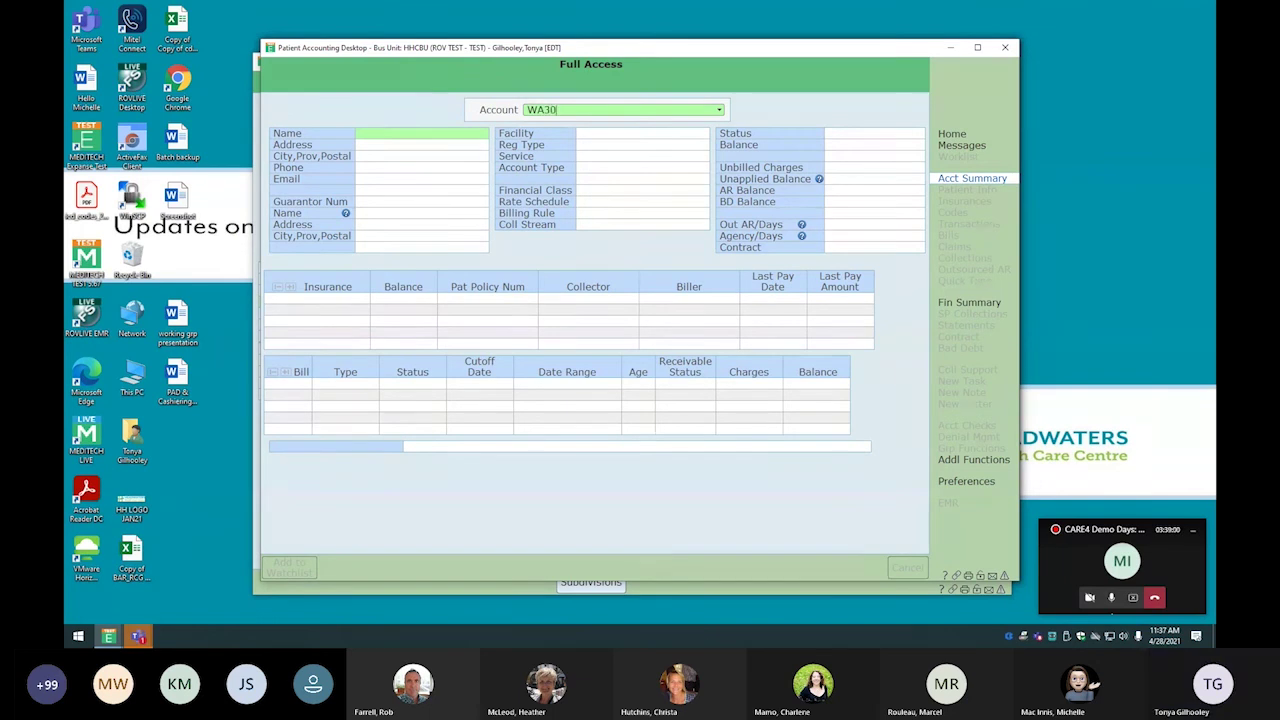
{"action": "key", "text": "Return"}
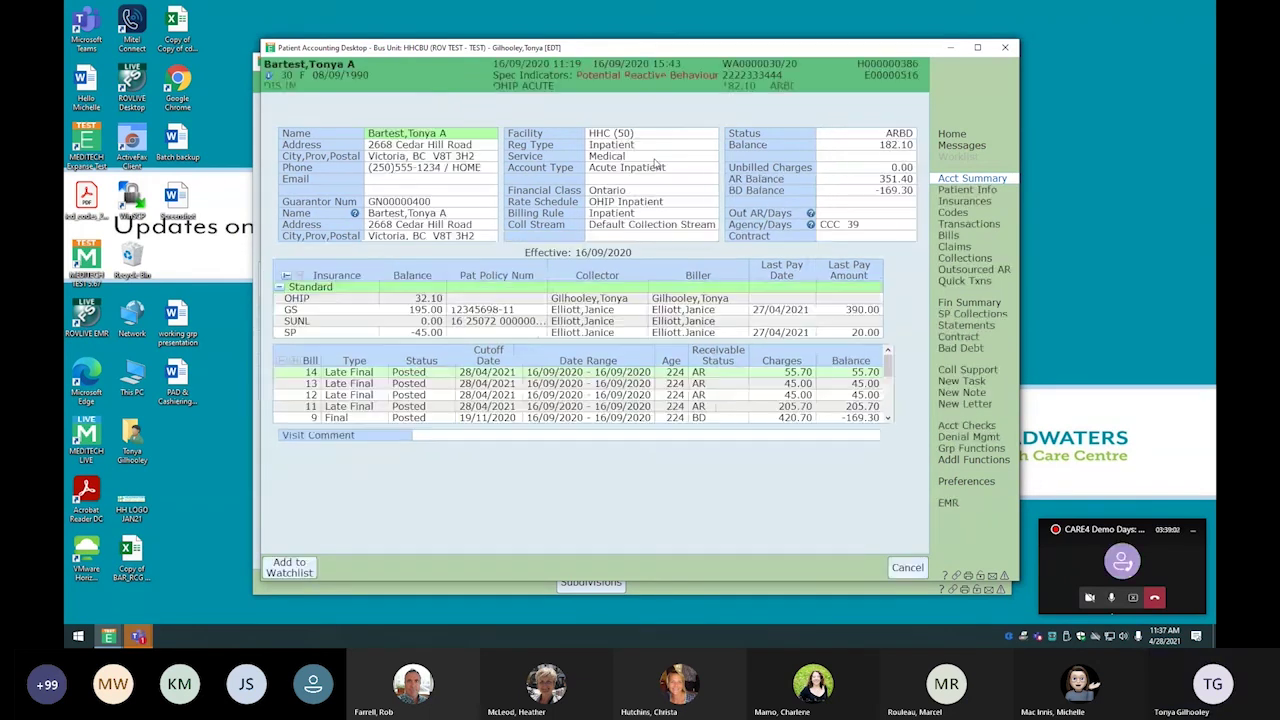
{"action": "left_click", "coordinate": [968, 282]}
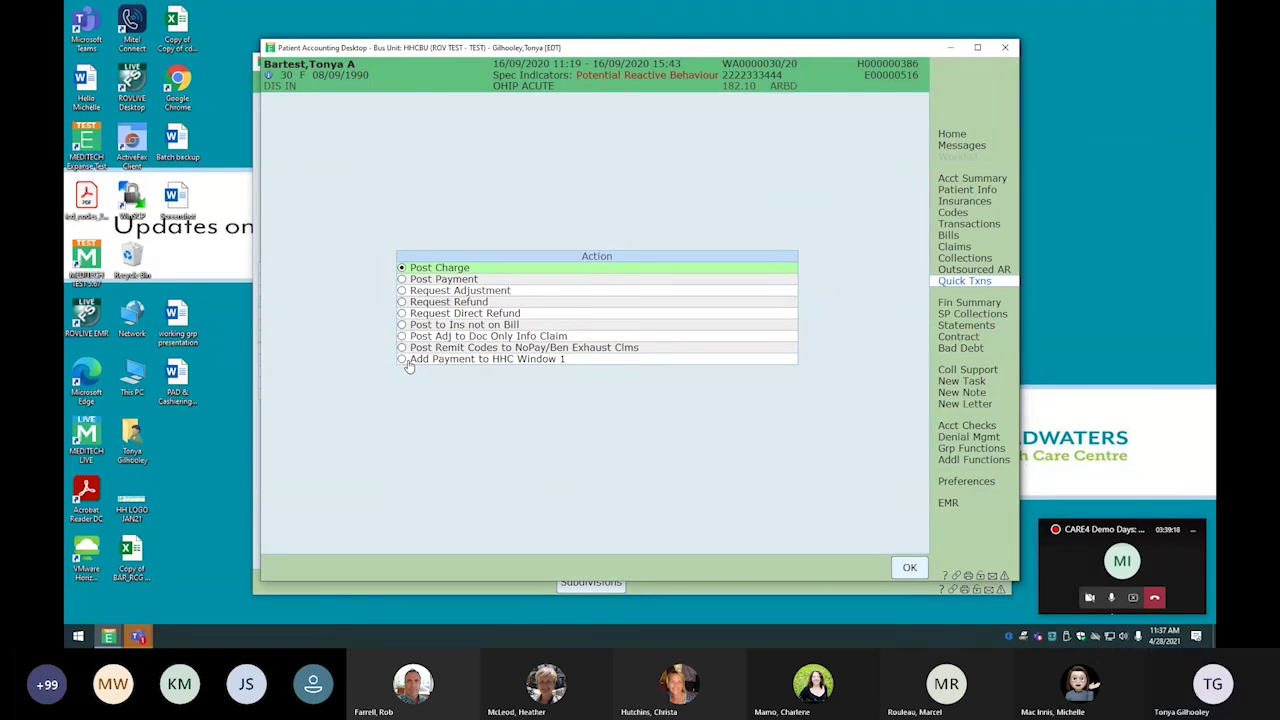
{"action": "left_click", "coordinate": [402, 360]}
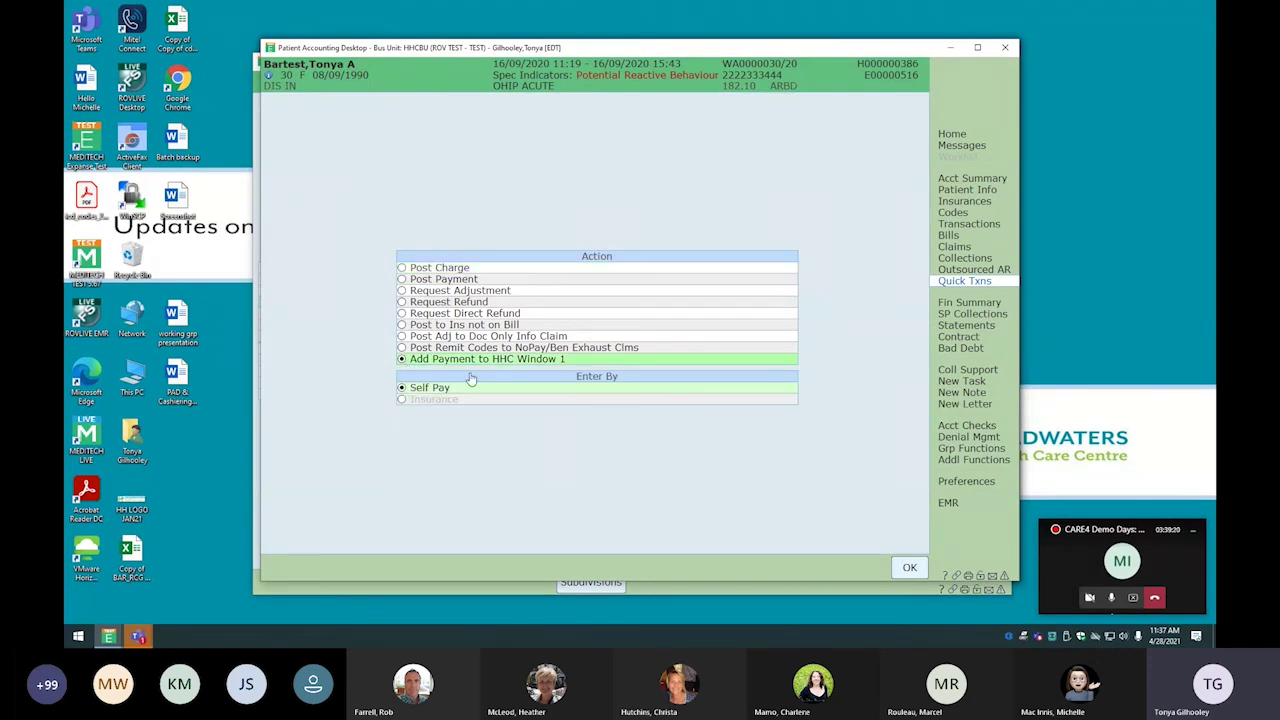
Enter a 45.00 cash payment commented AMBULANCE, confirm it applies to bill 12, and save
{"action": "left_click", "coordinate": [906, 569]}
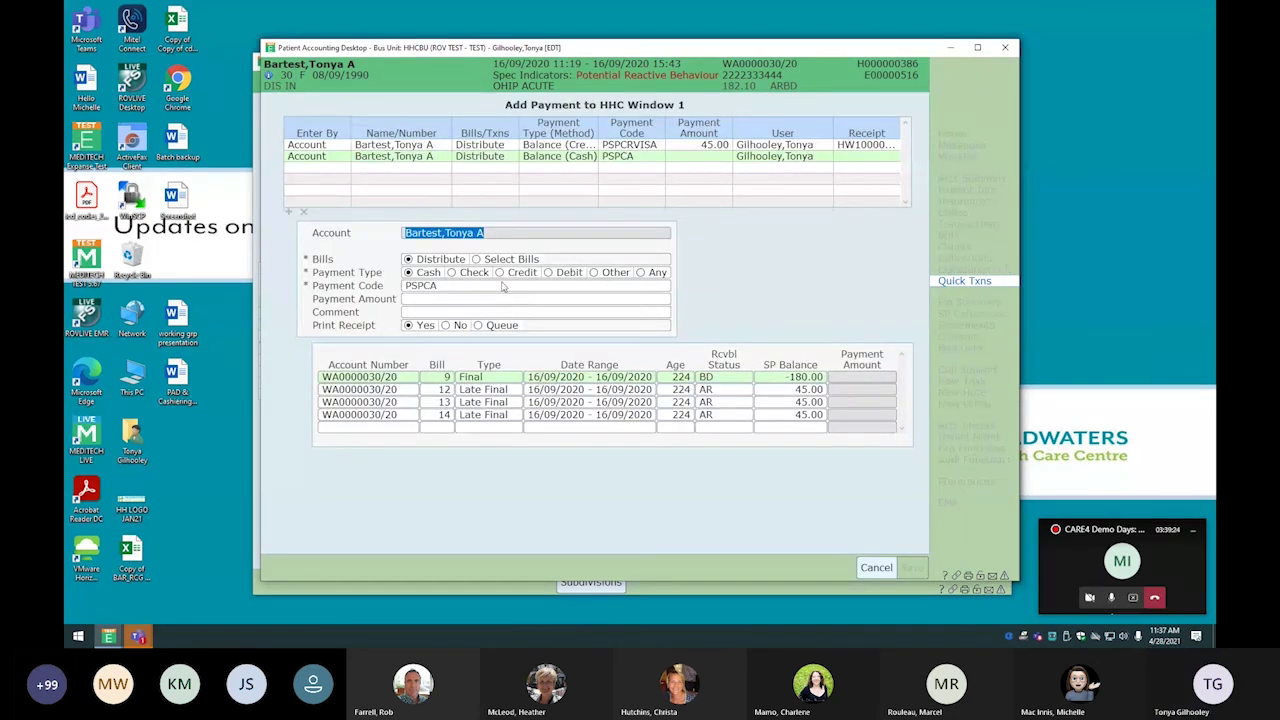
{"action": "left_click", "coordinate": [421, 300]}
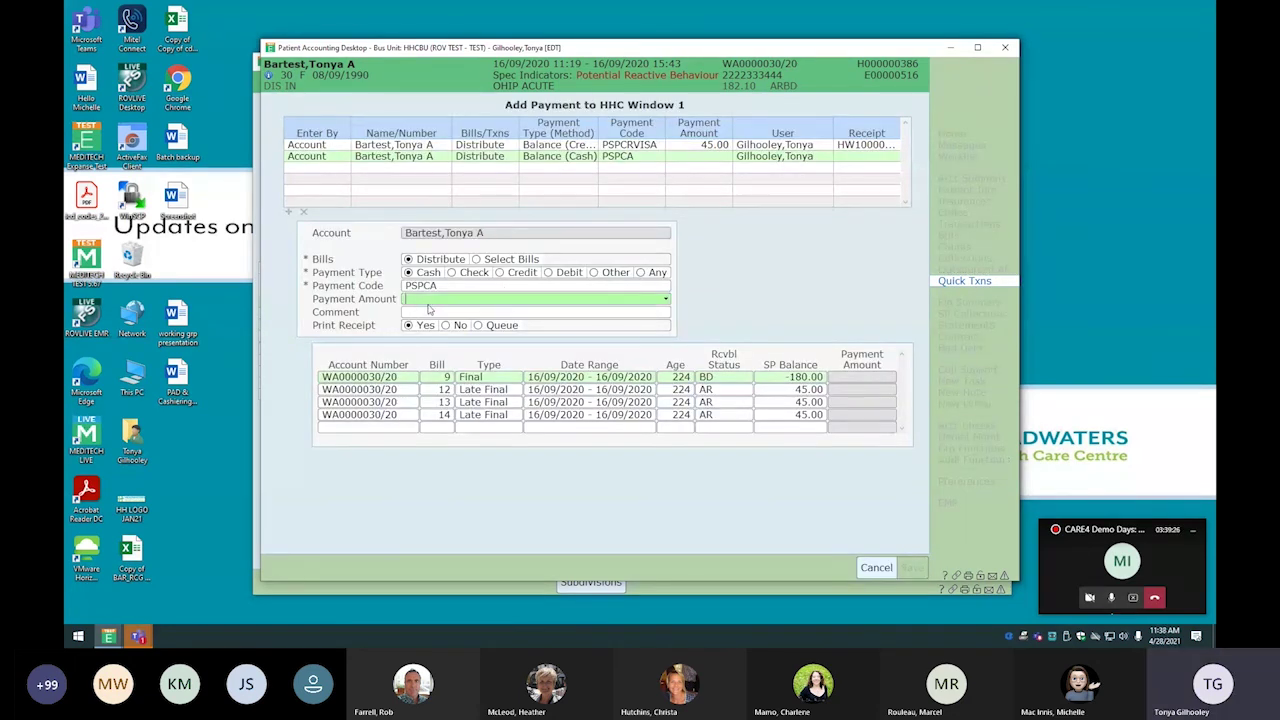
{"action": "type", "text": "45.00"}
{"action": "key", "text": "Return"}
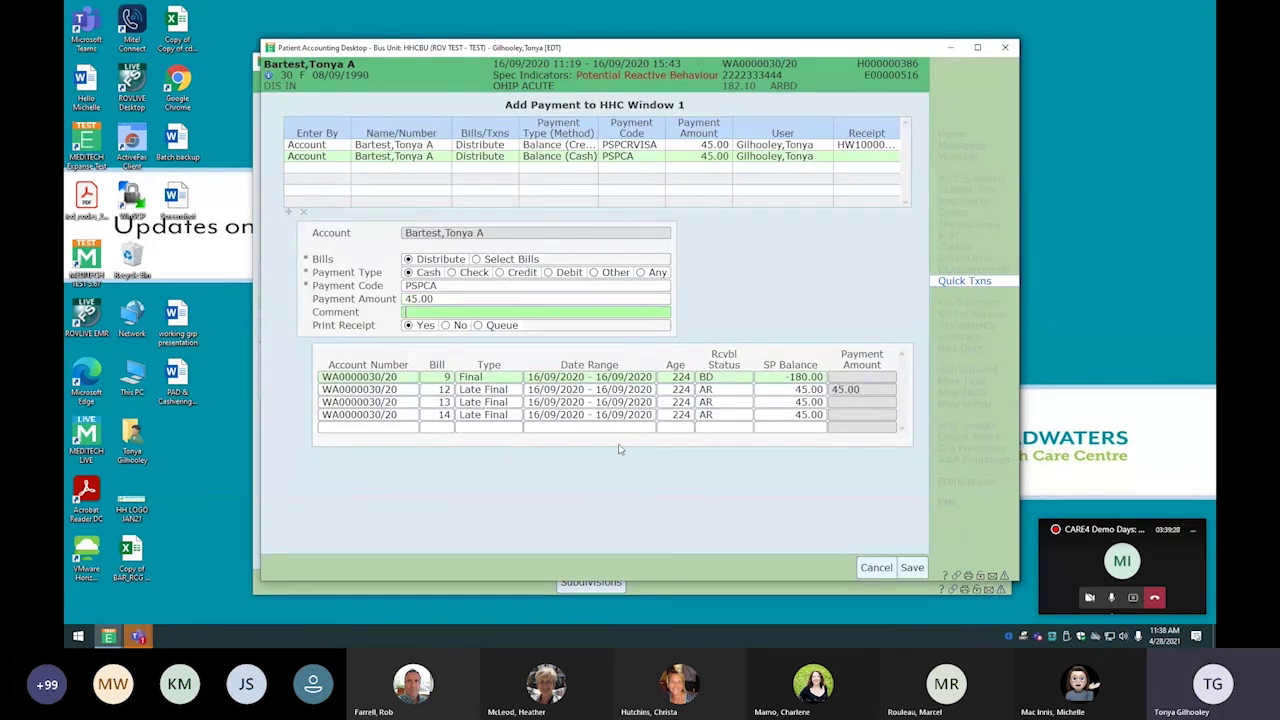
{"action": "type", "text": "AMBULANCE"}
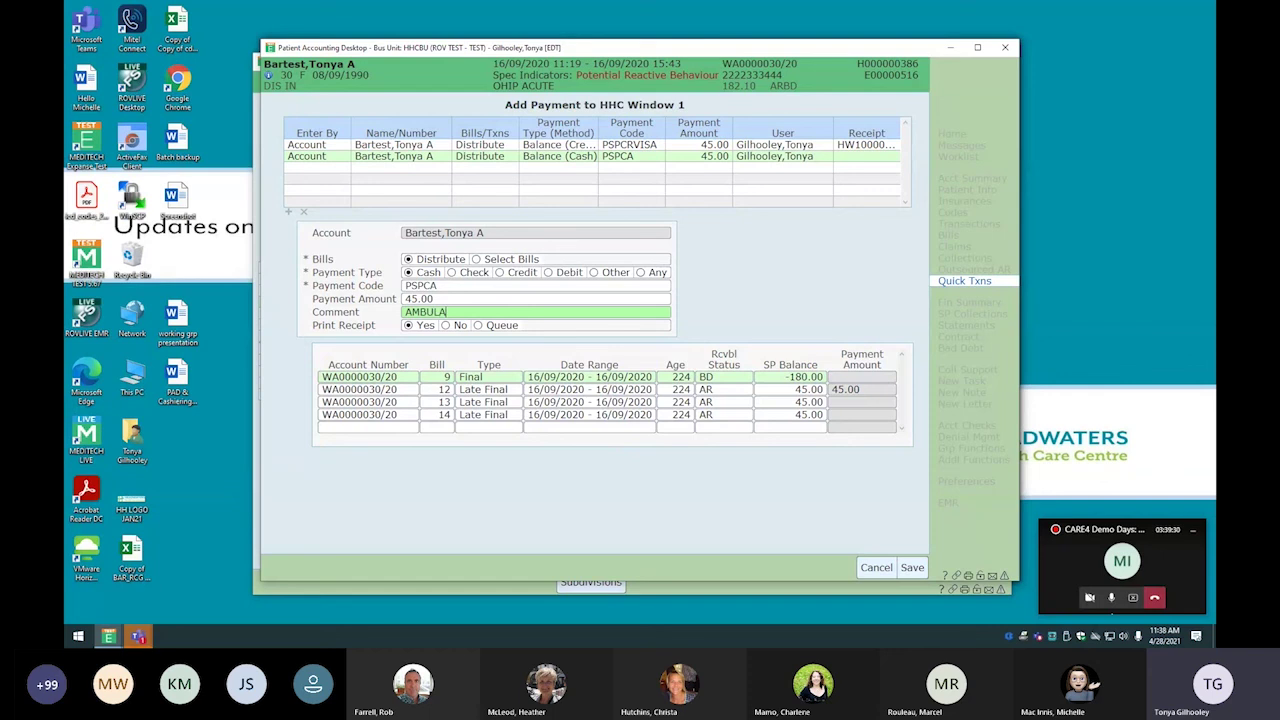
{"action": "left_click", "coordinate": [858, 404]}
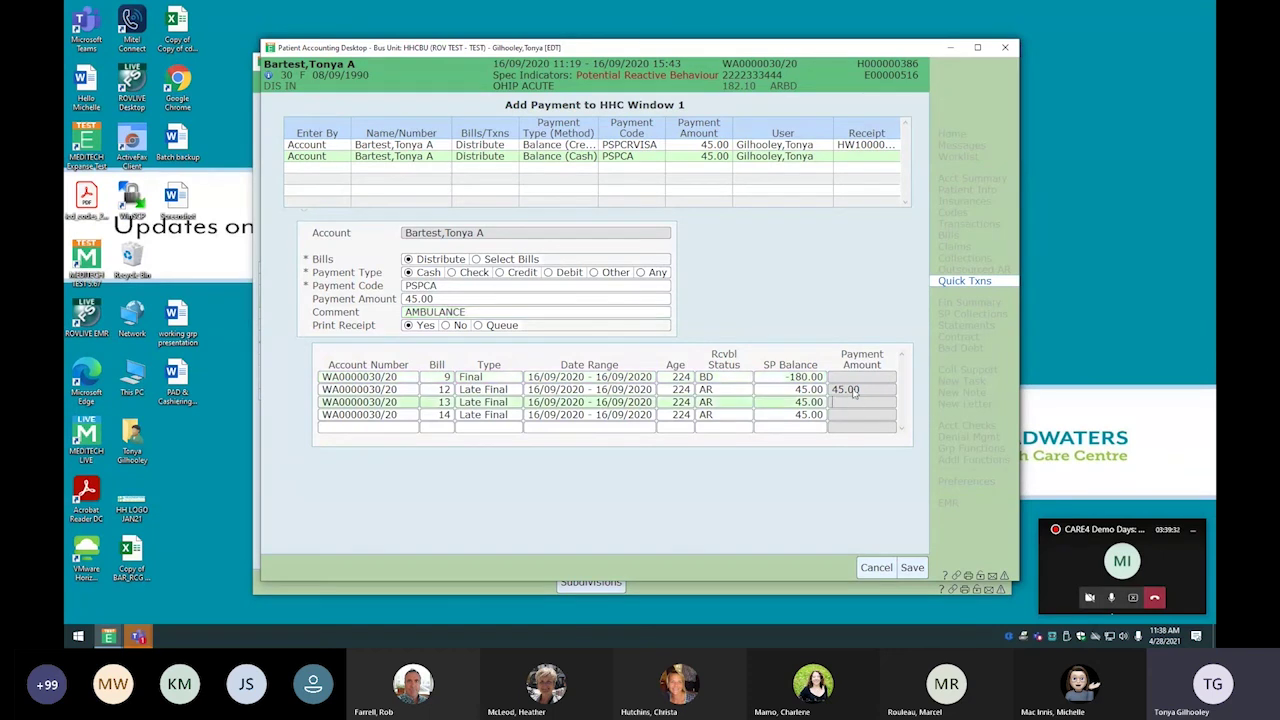
{"action": "left_click", "coordinate": [866, 390]}
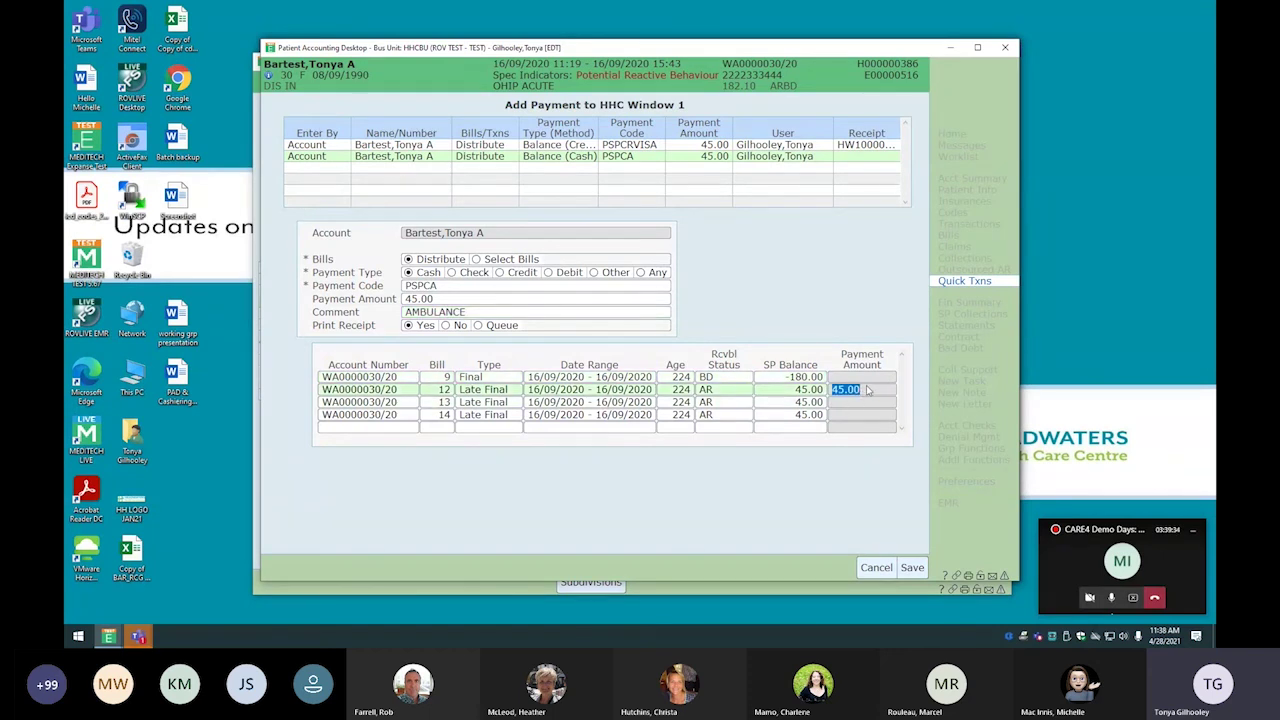
{"action": "key", "text": "Down"}
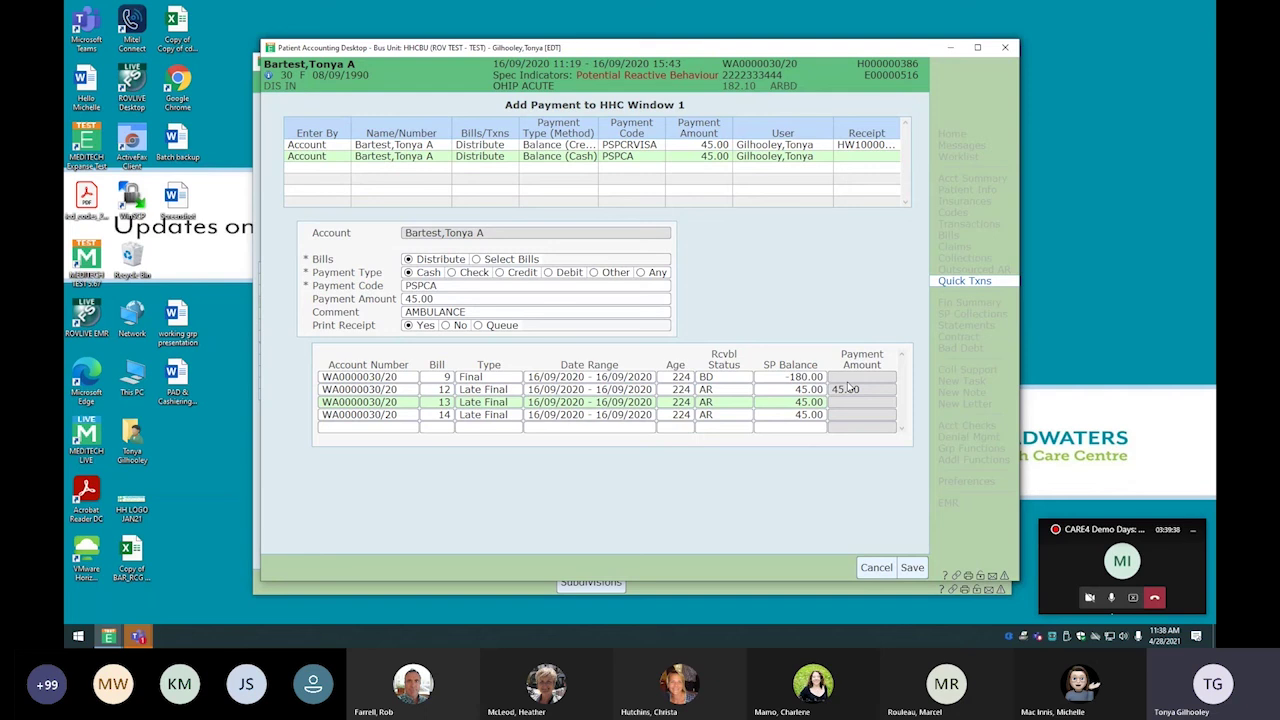
{"action": "left_click", "coordinate": [912, 567]}
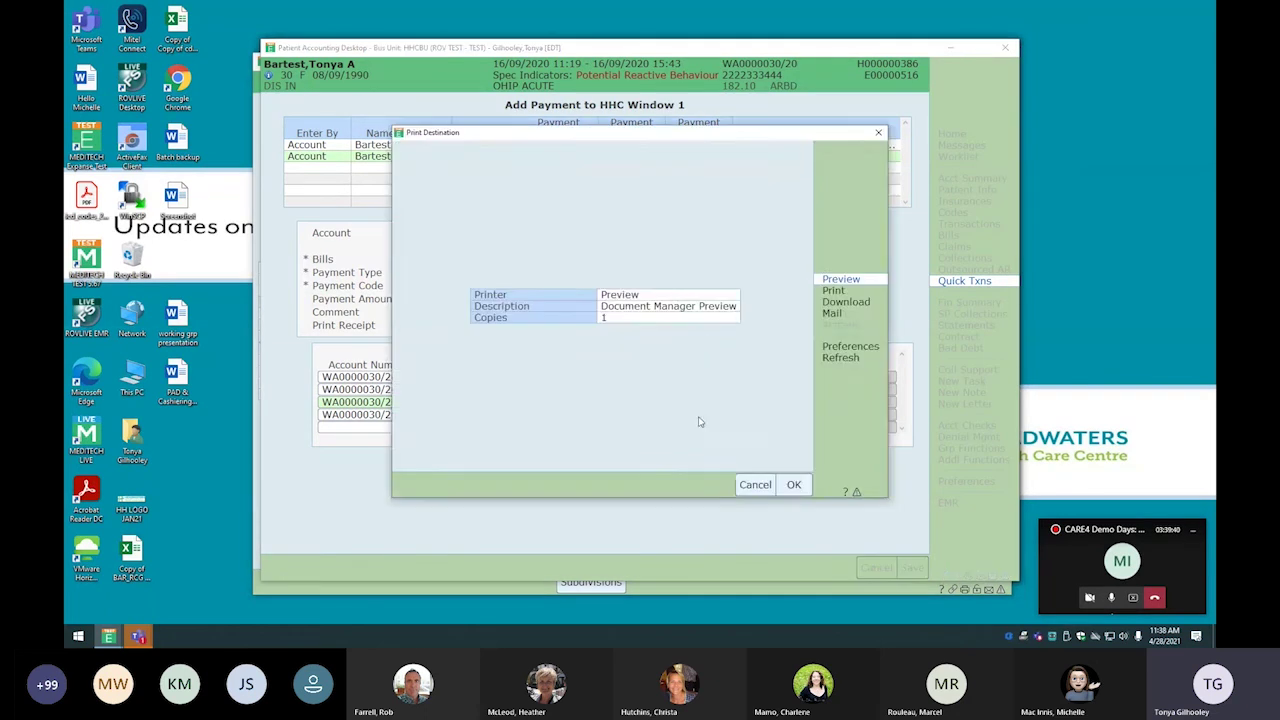
Preview the 45.00 payment receipt and close the preview
{"action": "left_click", "coordinate": [794, 485]}
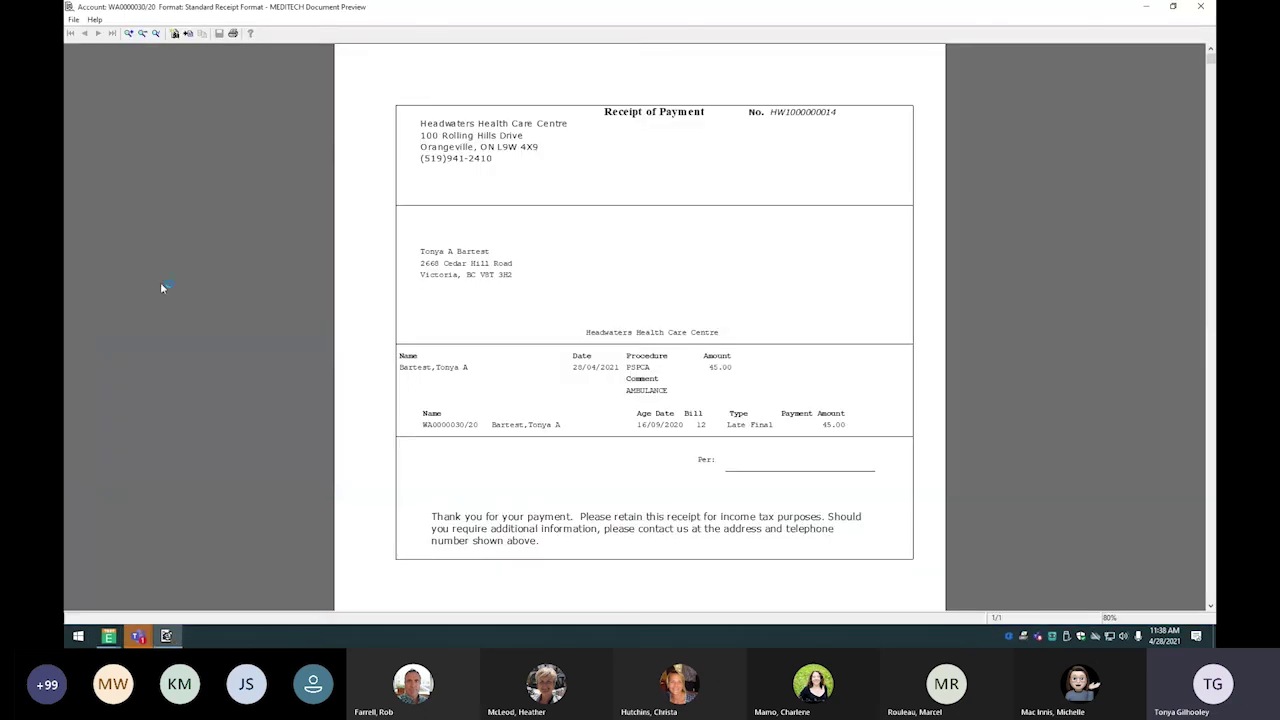
{"action": "left_click", "coordinate": [1208, 7]}
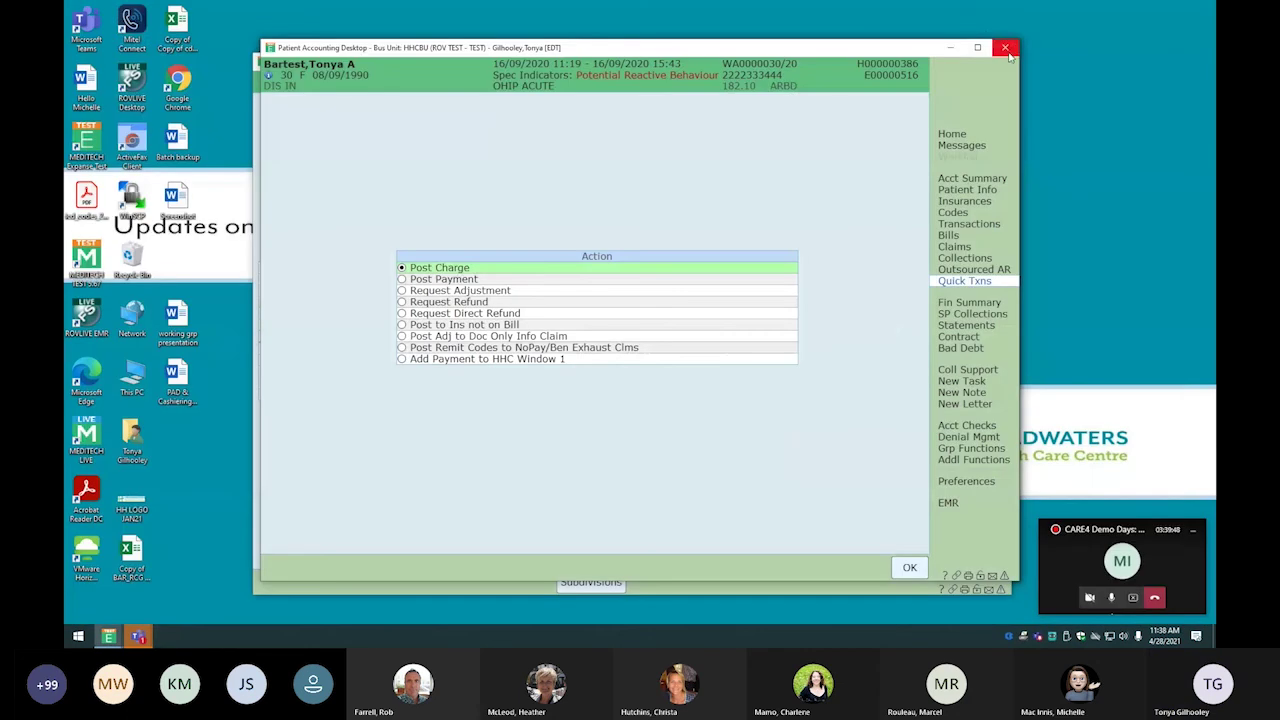
Close Patient Accounting and the main menu, then view HHC Window 1's two 45.00 transactions
{"action": "left_click", "coordinate": [1006, 49]}
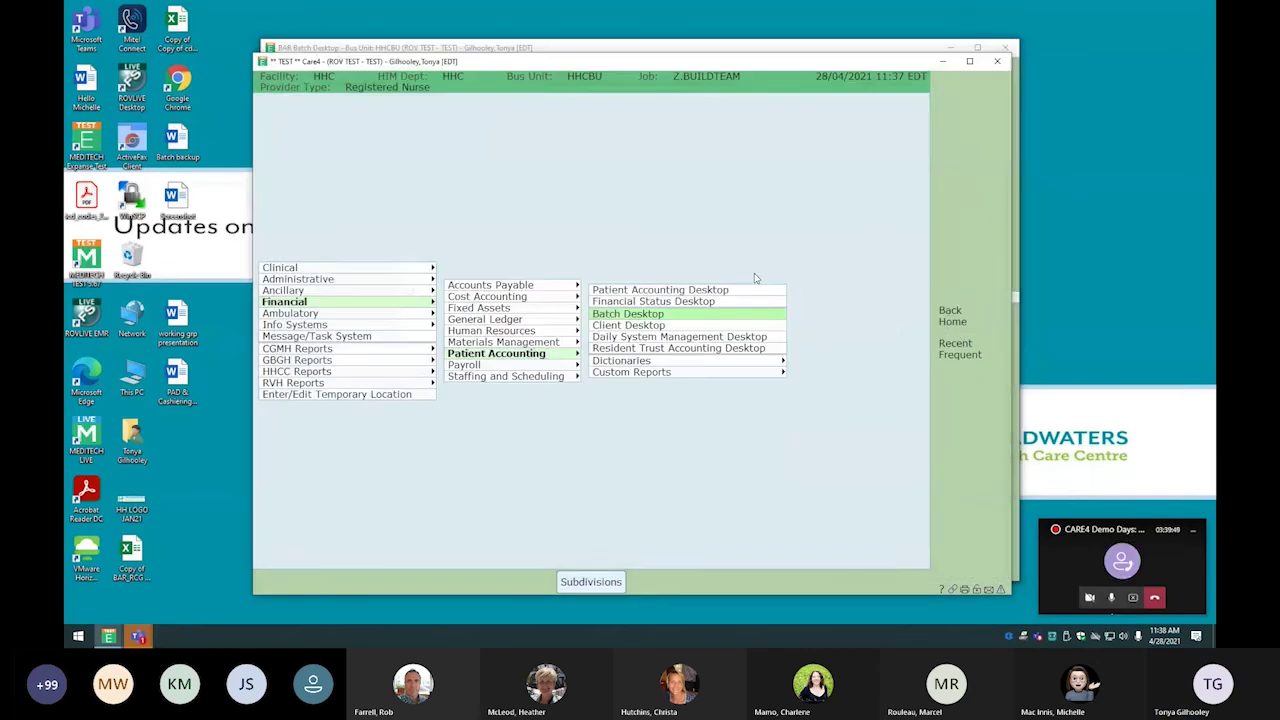
{"action": "left_click", "coordinate": [995, 64]}
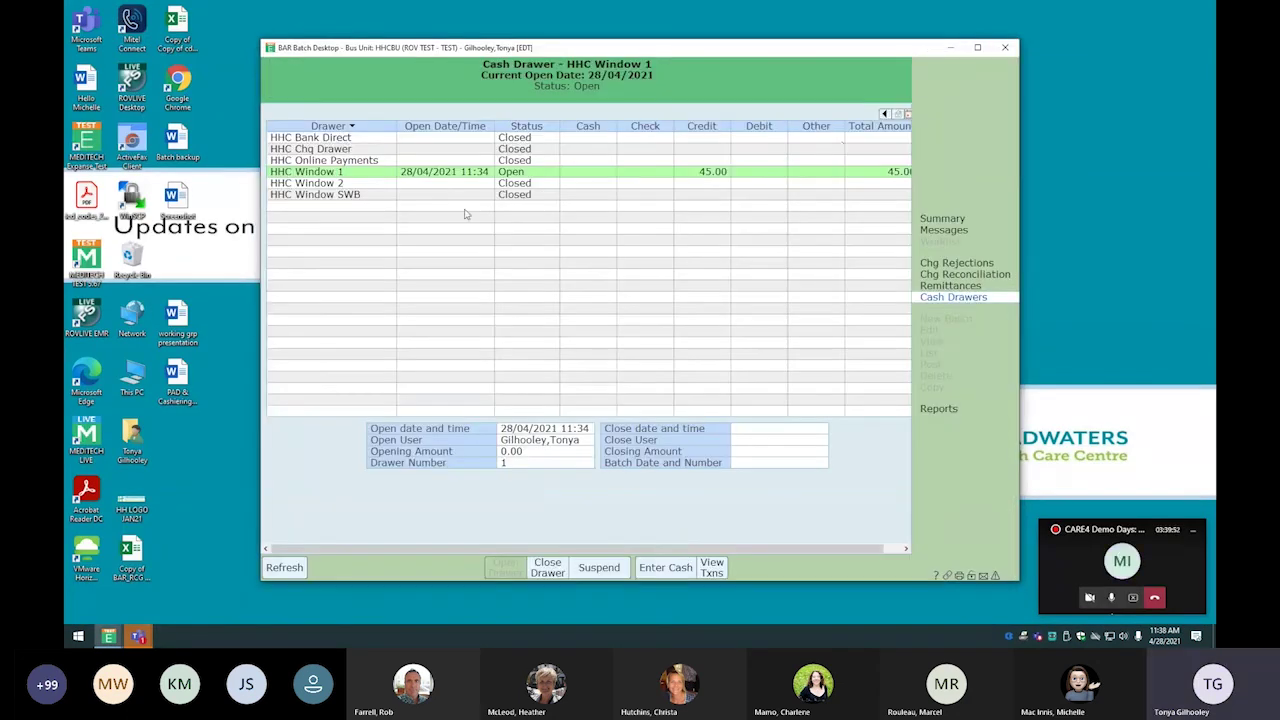
{"action": "left_click", "coordinate": [713, 568]}
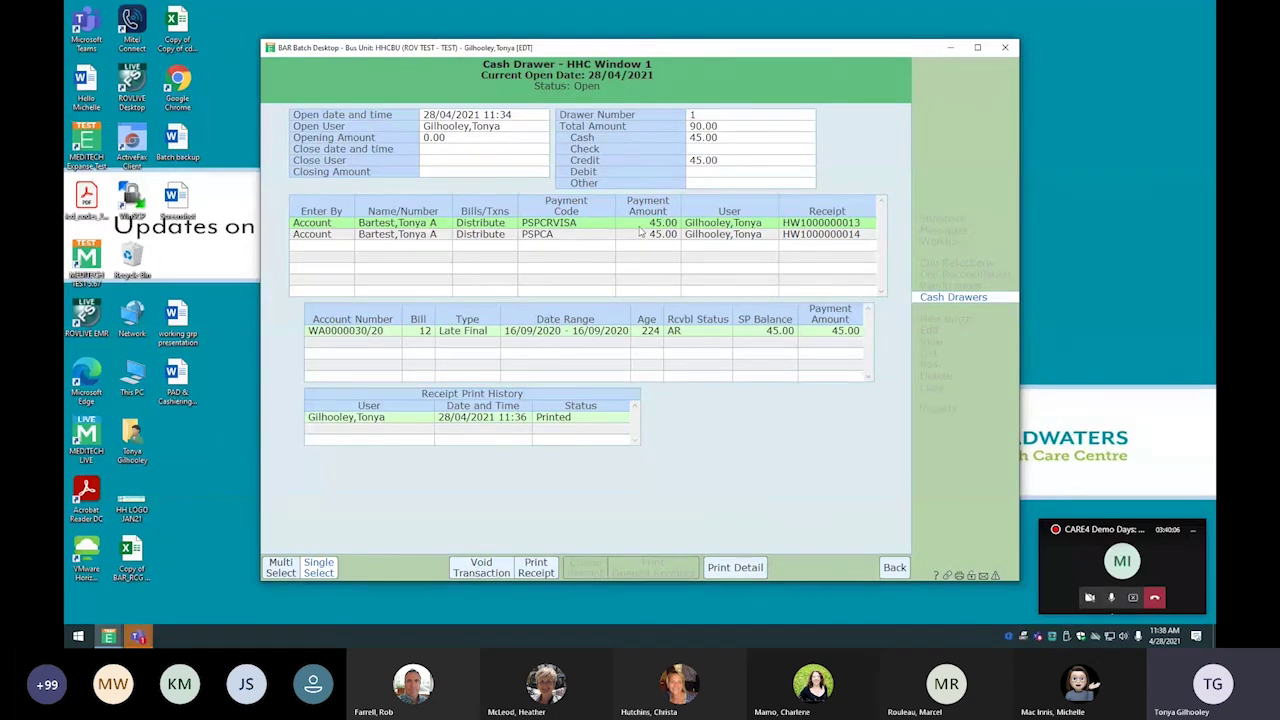
Preview the HHC Window 1 Drawer Detail report, then return to the cash drawer list
{"action": "left_click", "coordinate": [746, 573]}
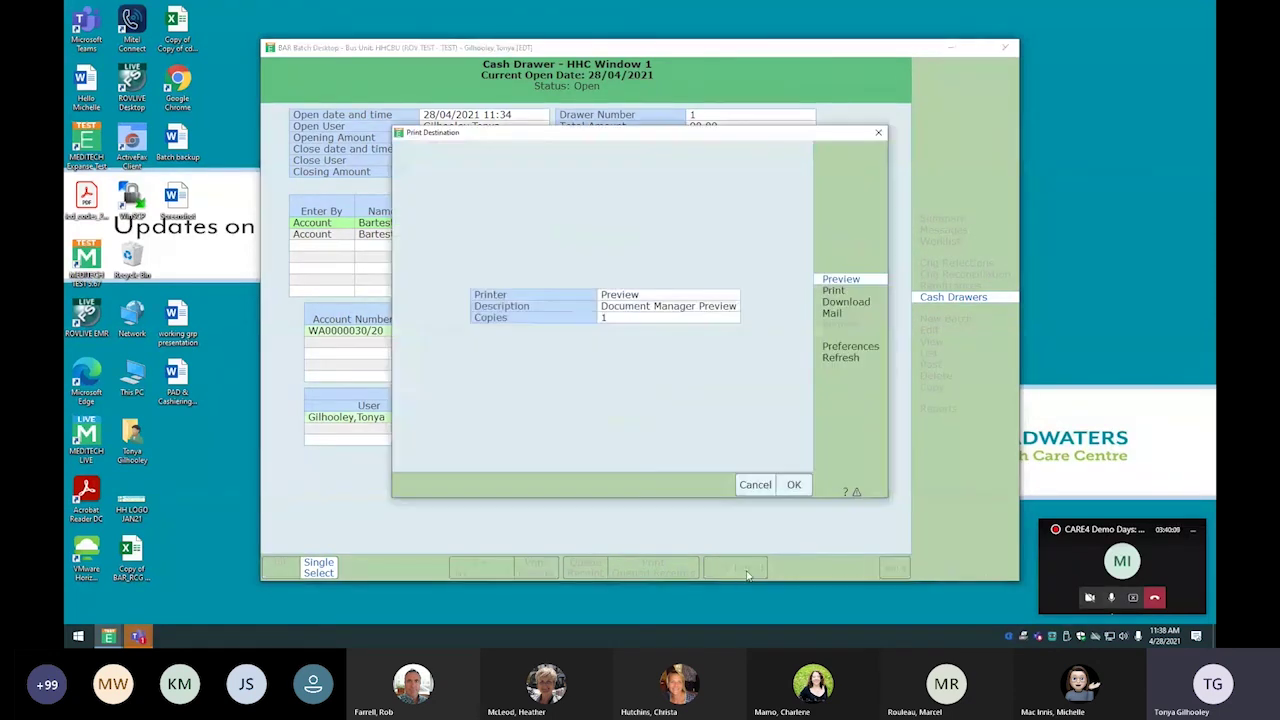
{"action": "left_click", "coordinate": [795, 485]}
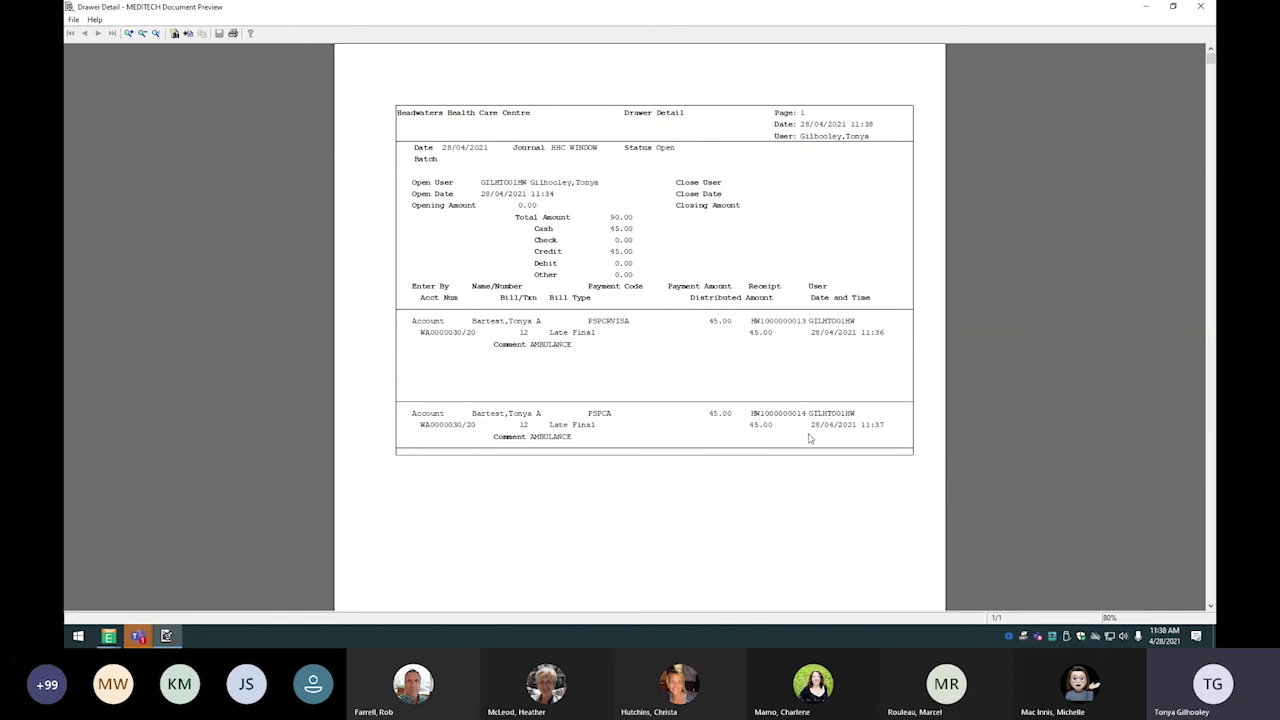
{"action": "left_click", "coordinate": [1202, 7]}
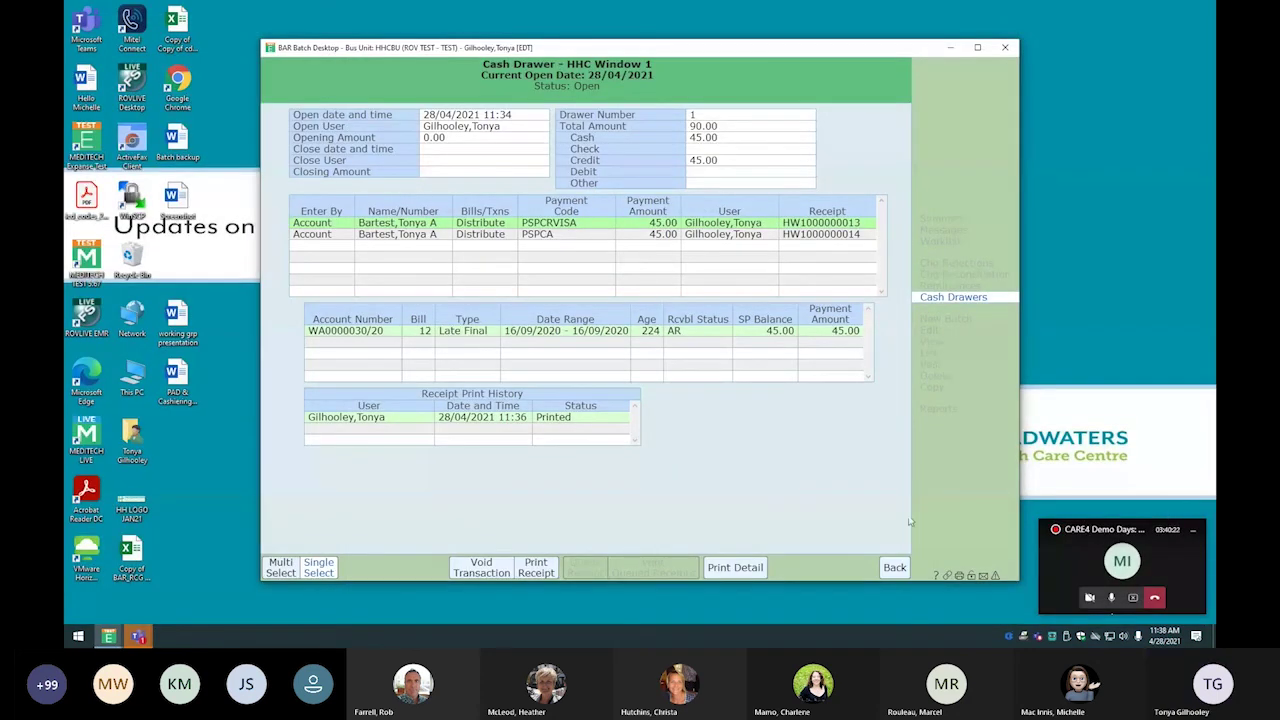
{"action": "left_click", "coordinate": [894, 567]}
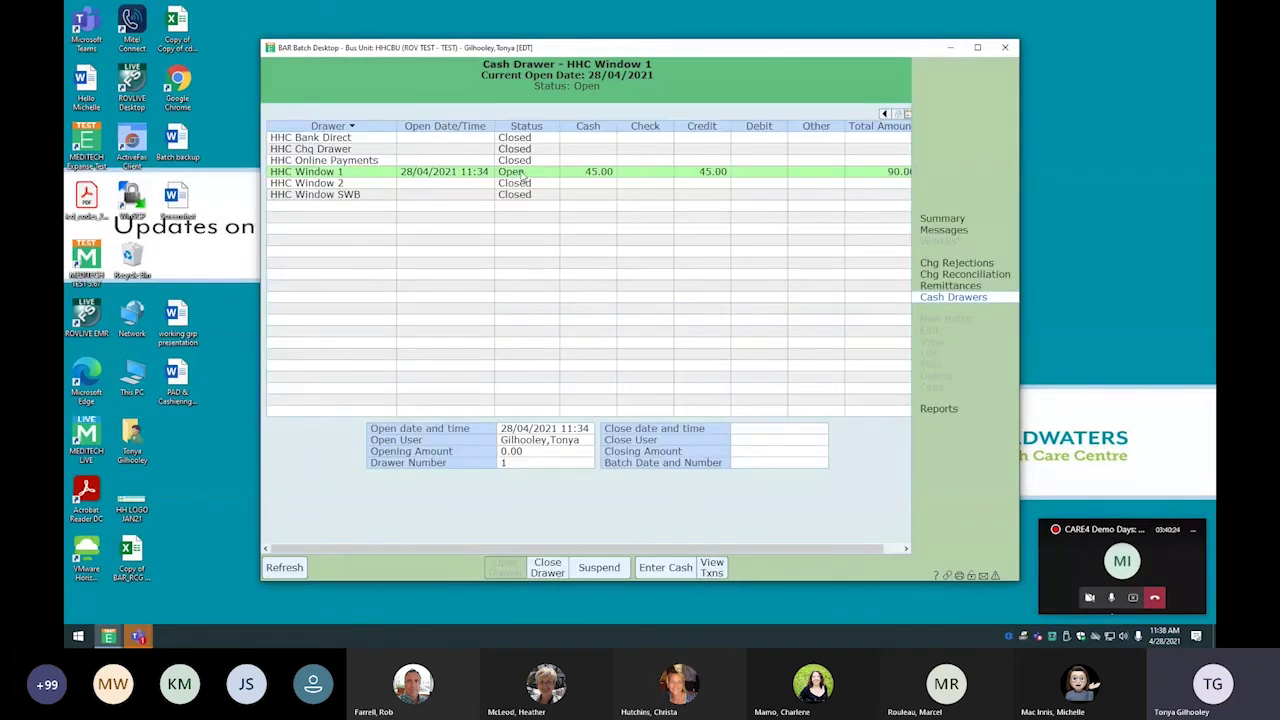
Close the HHC Window 1 drawer with a 90.00 closing amount and post the batch
{"action": "left_click", "coordinate": [549, 569]}
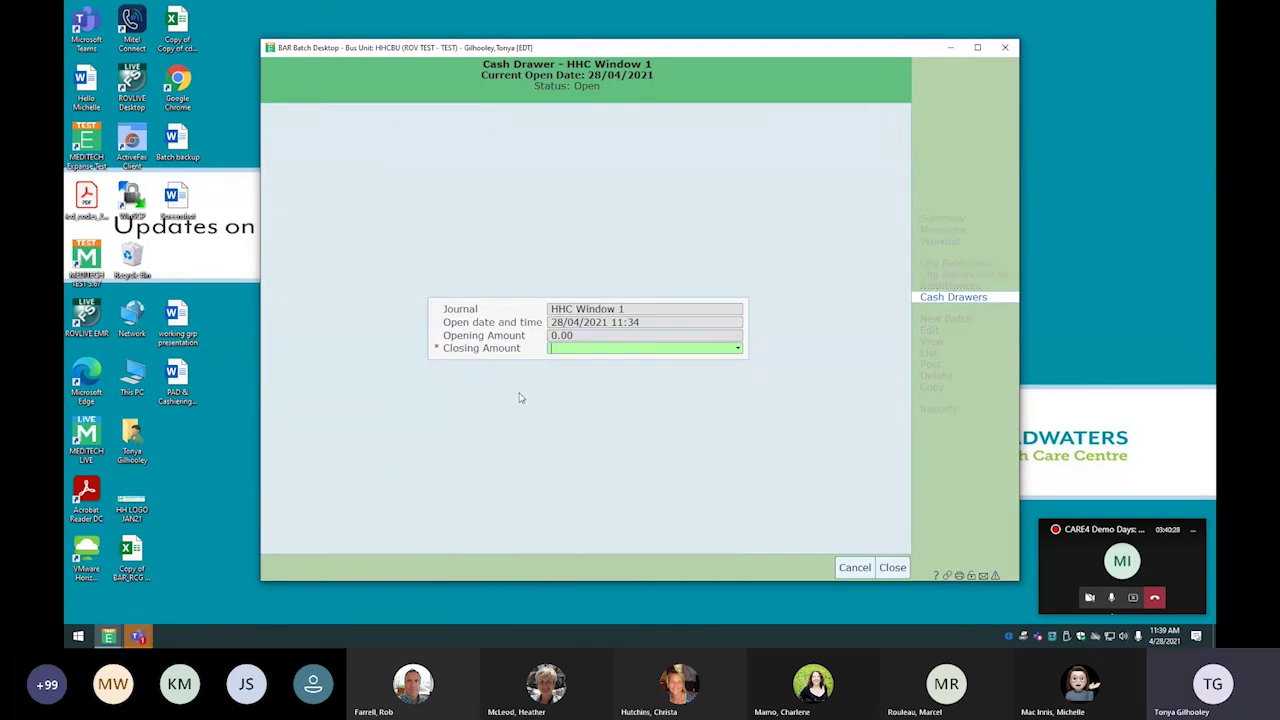
{"action": "type", "text": "90.00"}
{"action": "key", "text": "Tab"}
{"action": "left_click", "coordinate": [893, 569]}
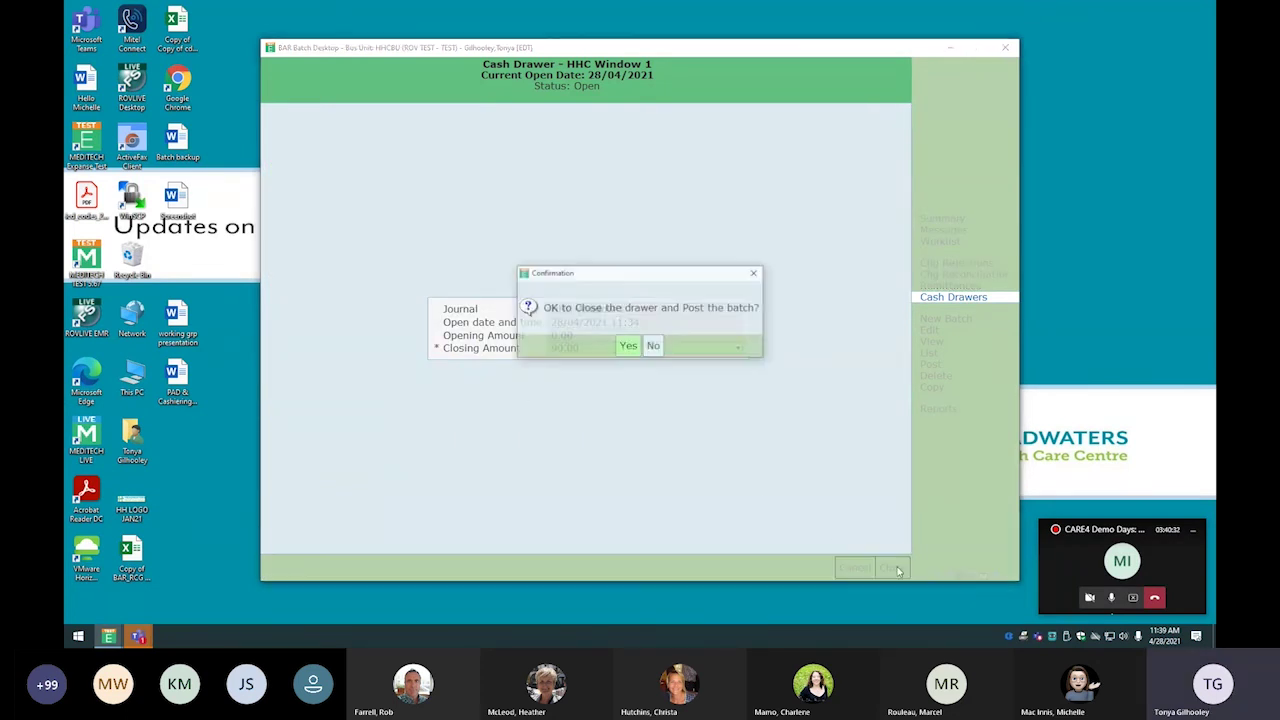
{"action": "left_click", "coordinate": [628, 347]}
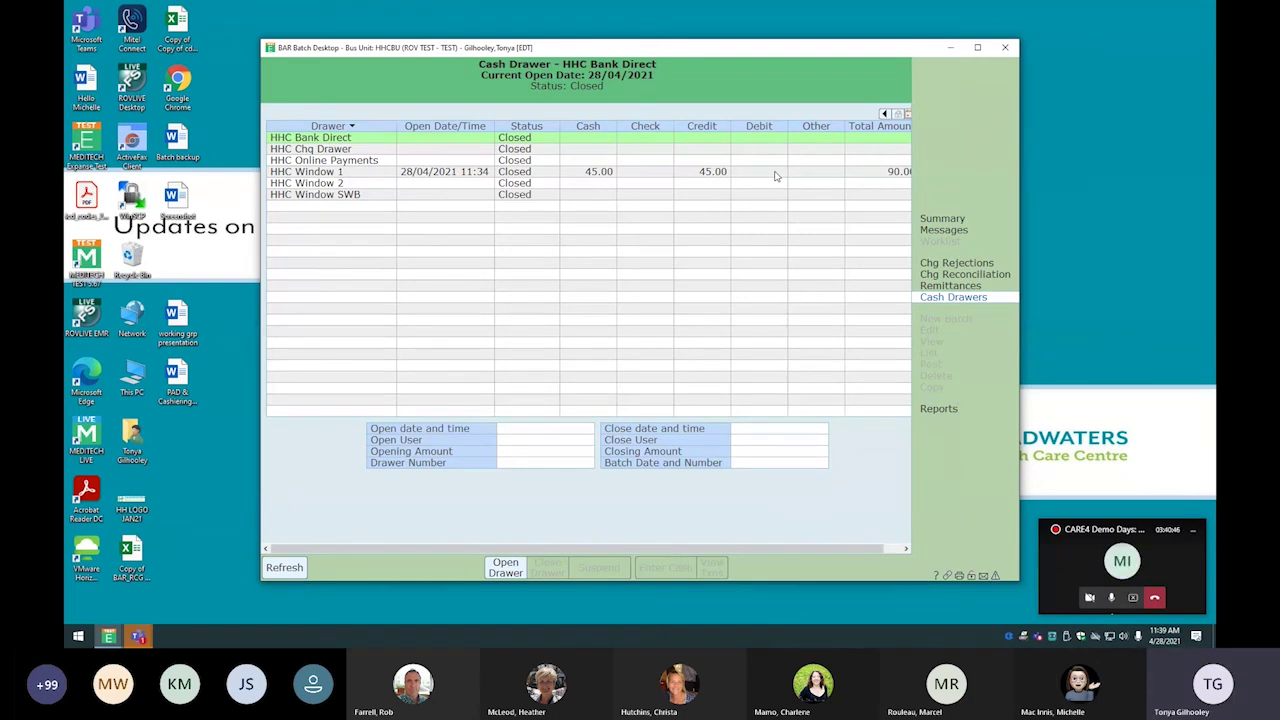
In Patient Accounting, show the patient's cash drawer details under Transactions > Non Charges
{"action": "left_click", "coordinate": [112, 640]}
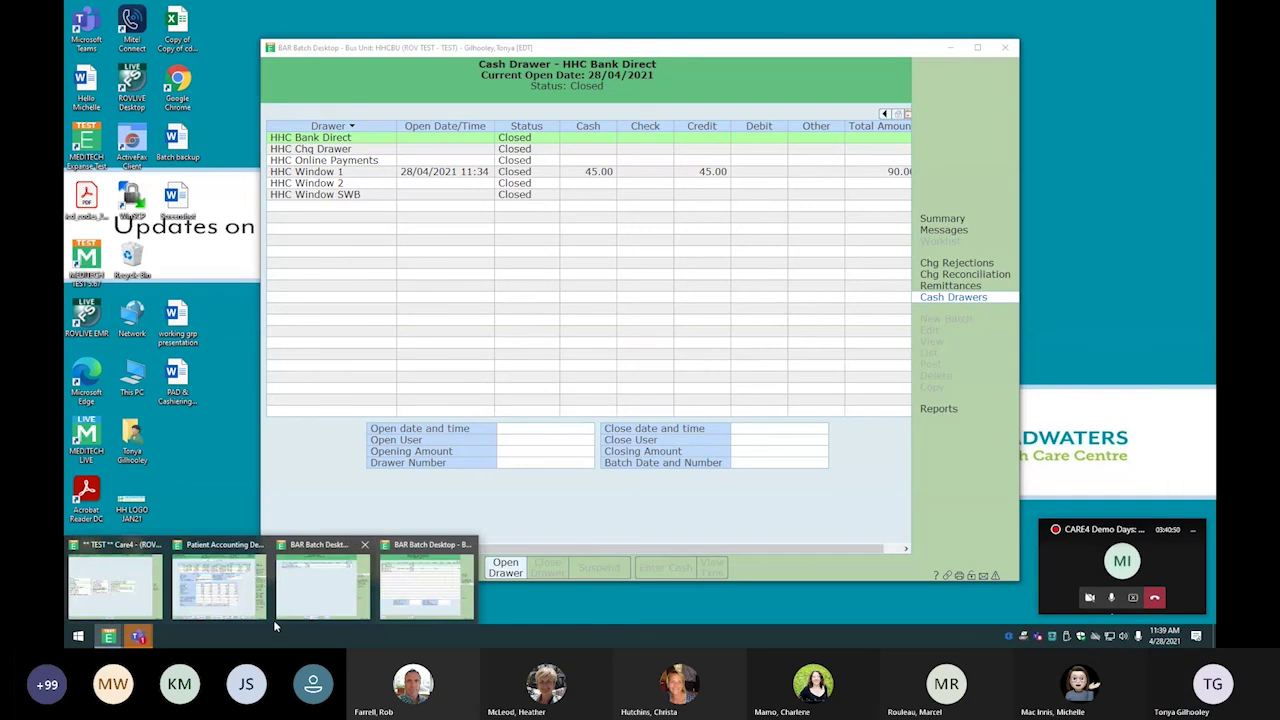
{"action": "left_click", "coordinate": [223, 583]}
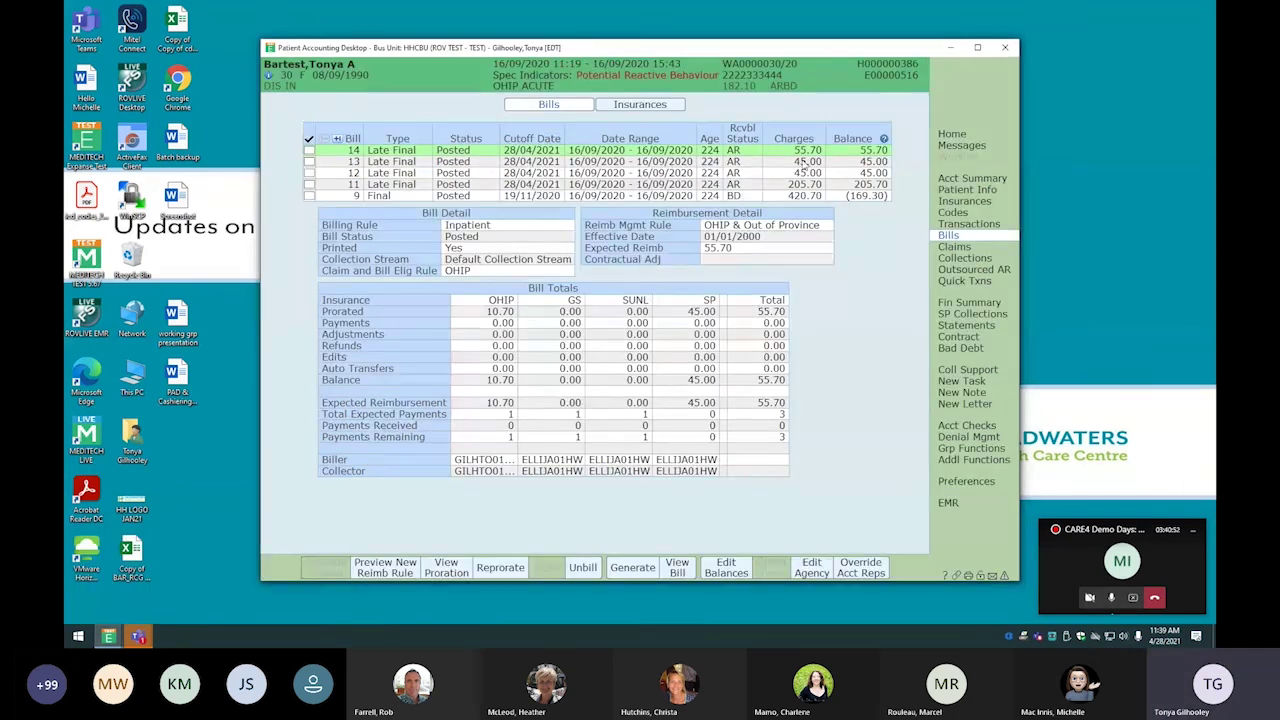
{"action": "left_click", "coordinate": [967, 224]}
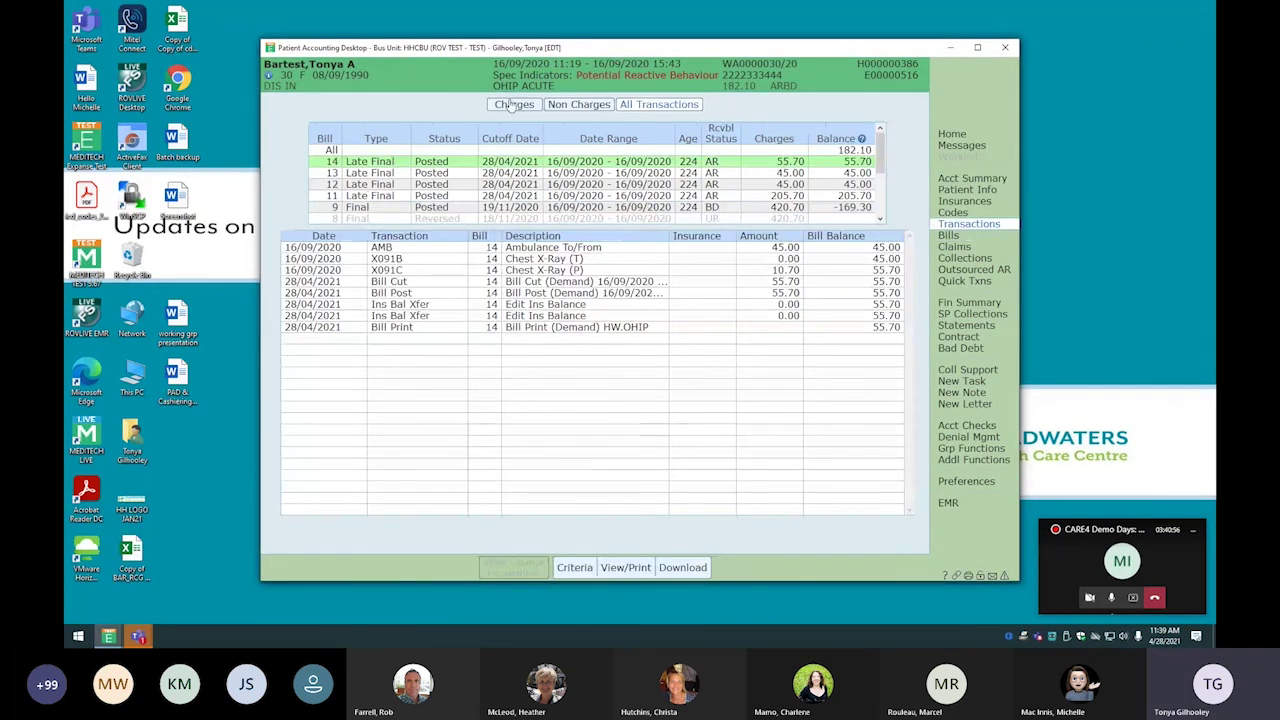
{"action": "left_click", "coordinate": [580, 106]}
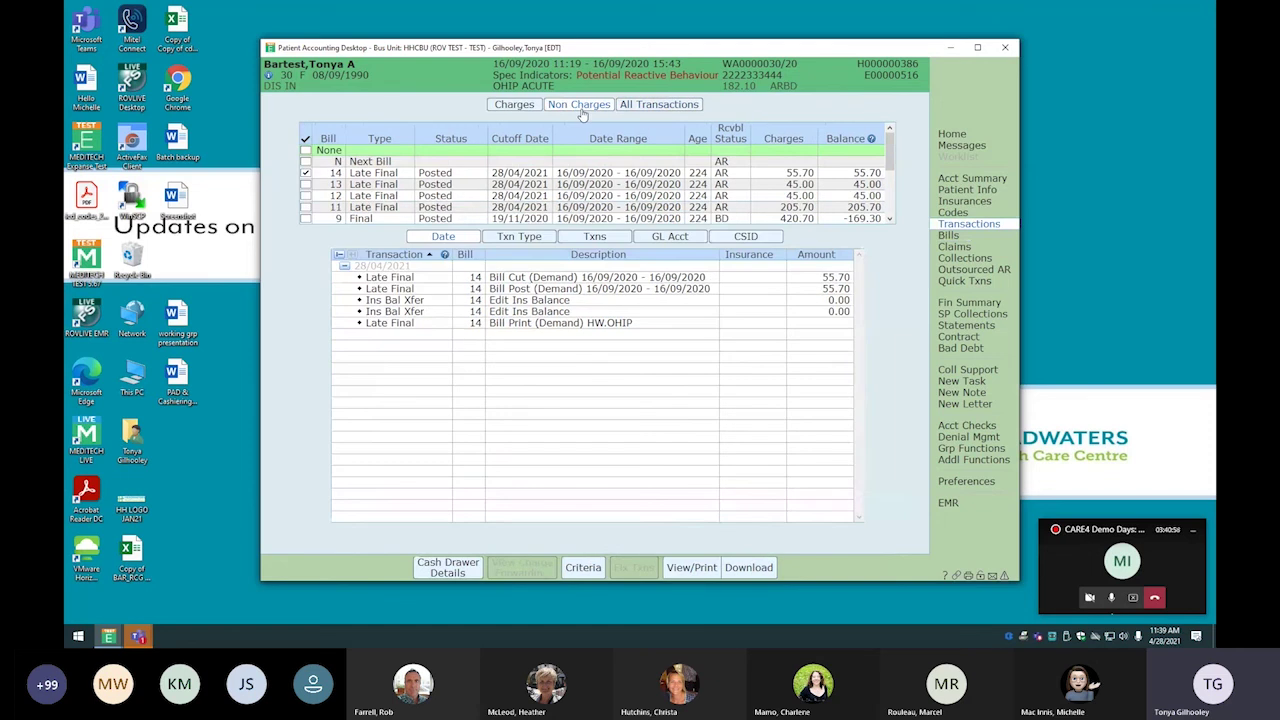
{"action": "left_click", "coordinate": [449, 571]}
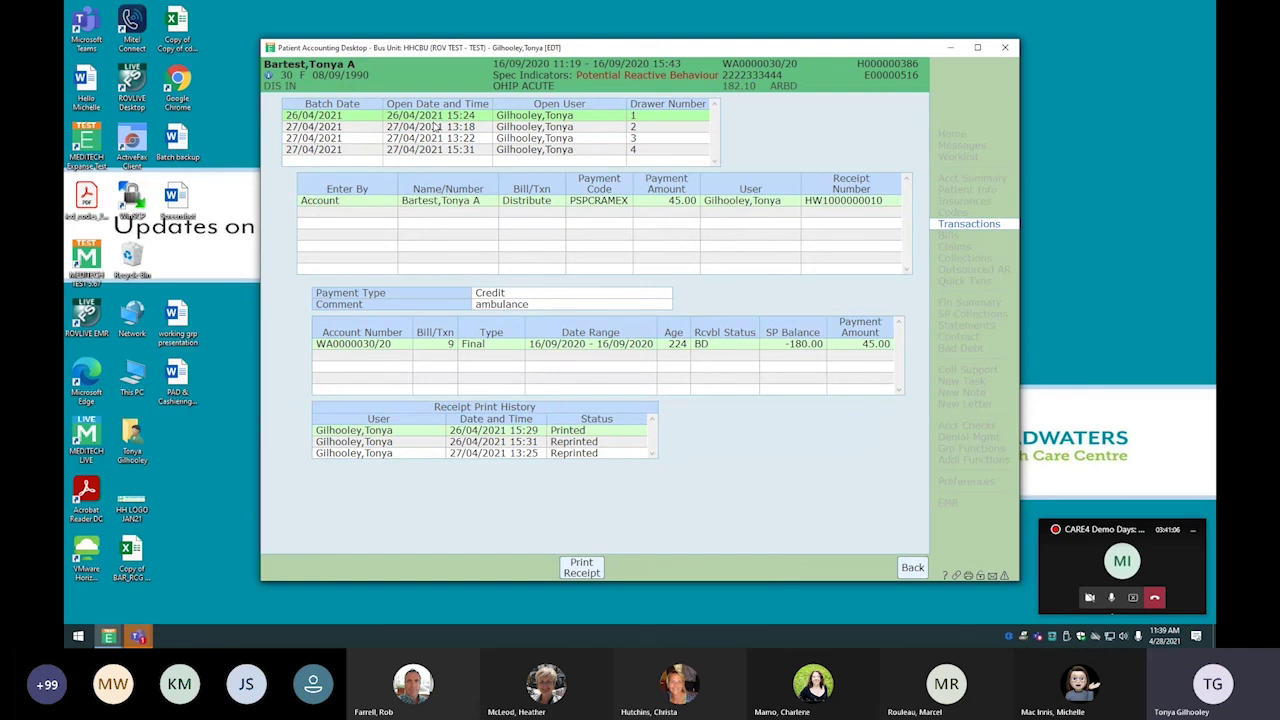
Reprint the fourth drawer batch's 20.00 CRUTCHES payment receipt to preview, then close the preview
{"action": "left_click", "coordinate": [435, 127]}
{"action": "key", "text": "Down"}
{"action": "key", "text": "Down"}
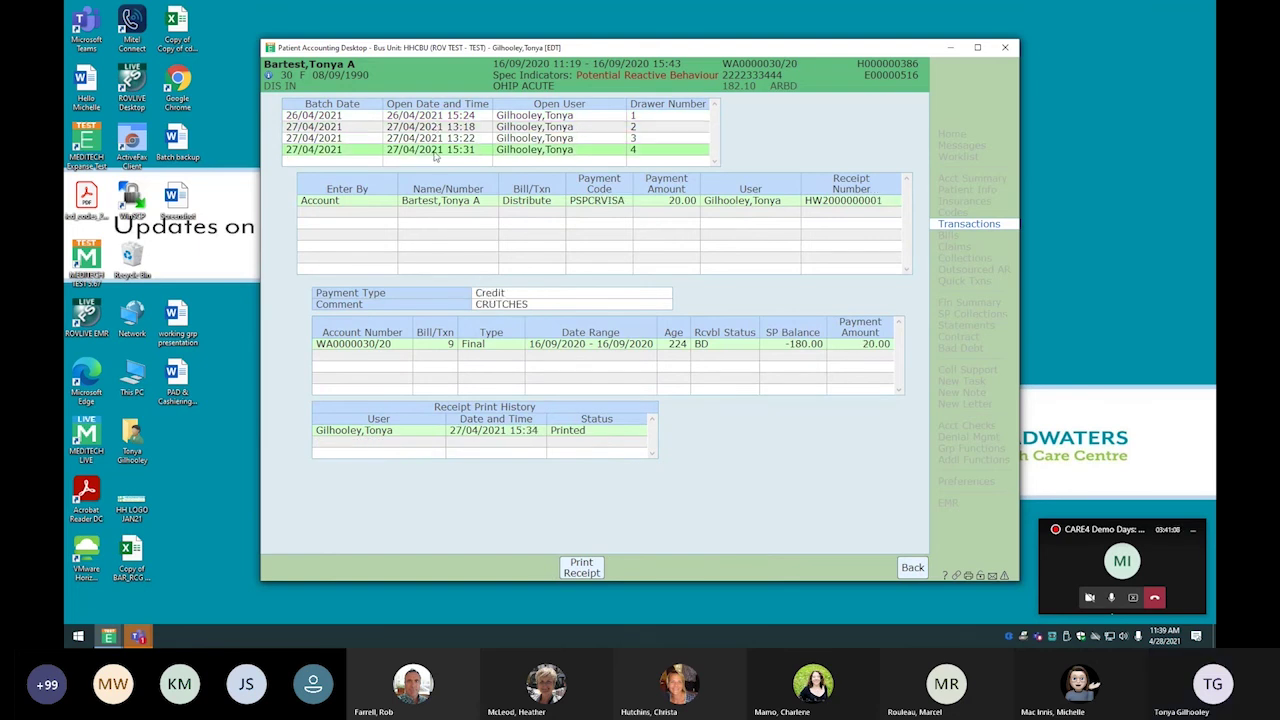
{"action": "left_click", "coordinate": [582, 567]}
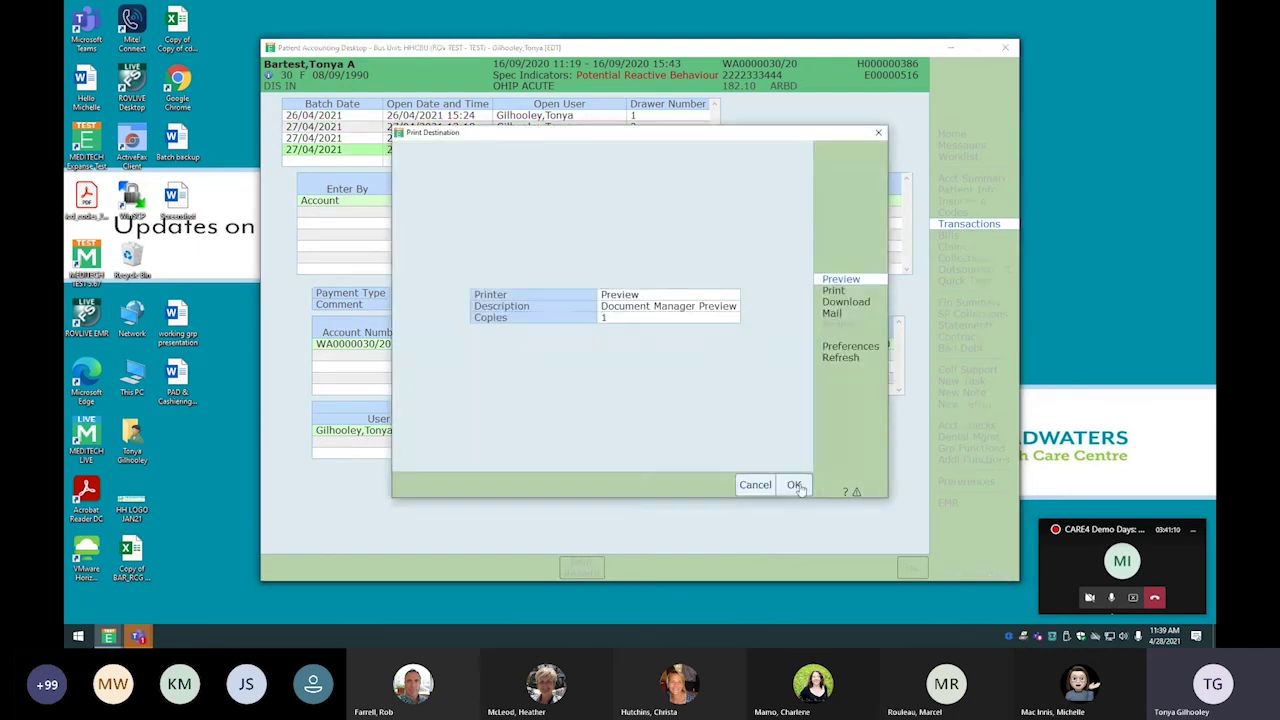
{"action": "left_click", "coordinate": [796, 485]}
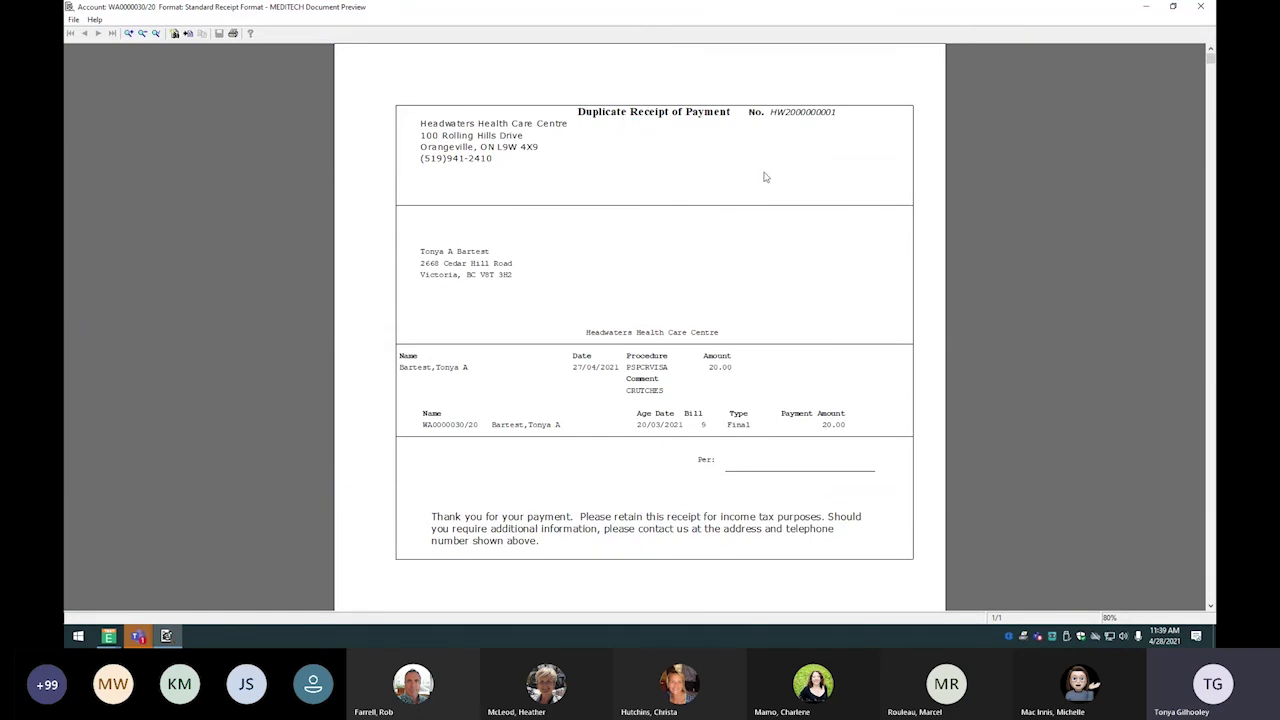
{"action": "left_click", "coordinate": [1200, 6]}
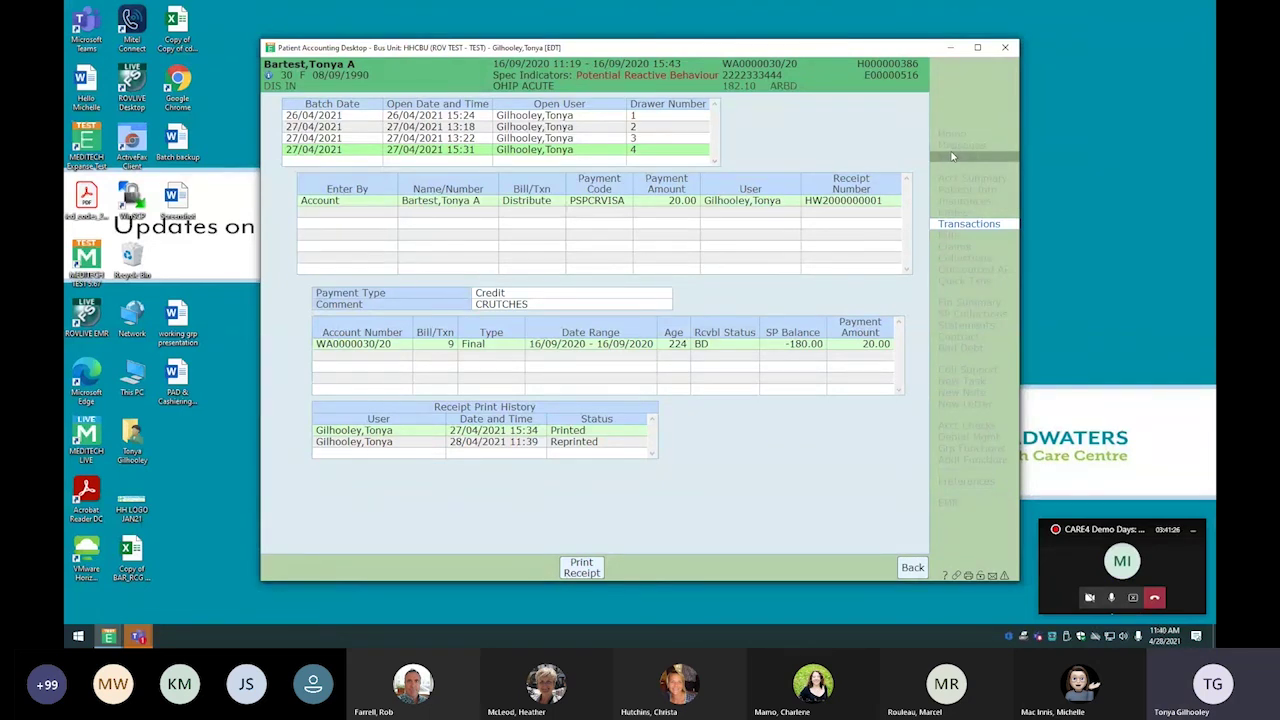
Close Patient Accounting and create new INS PAY collection batch 9 with the default date
{"action": "left_click", "coordinate": [1005, 47]}
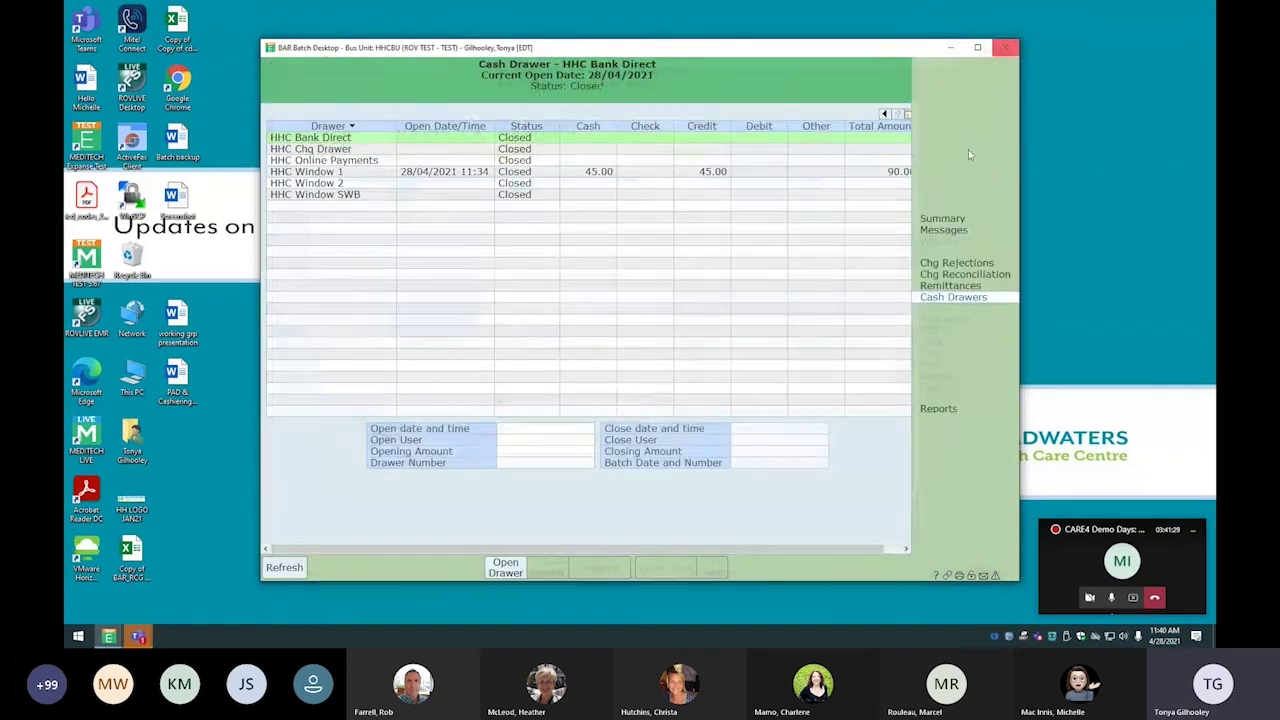
{"action": "left_click", "coordinate": [945, 219]}
{"action": "left_click", "coordinate": [945, 319]}
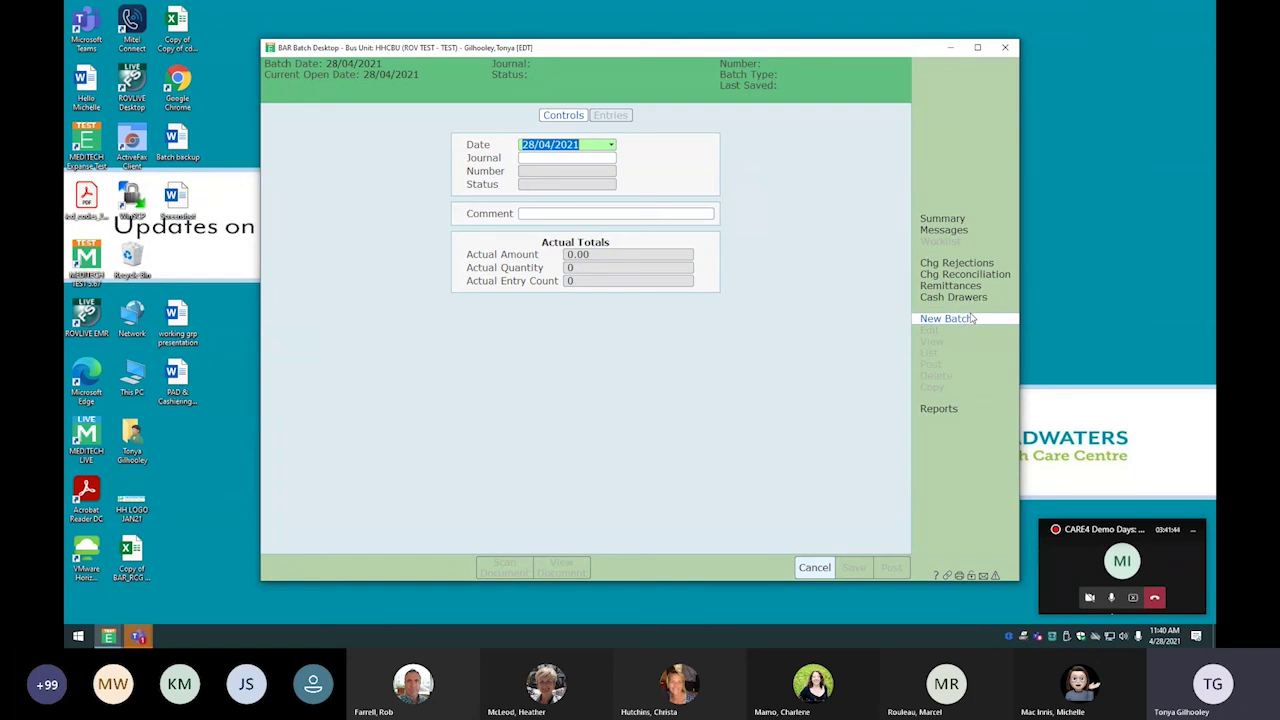
{"action": "key", "text": "Tab"}
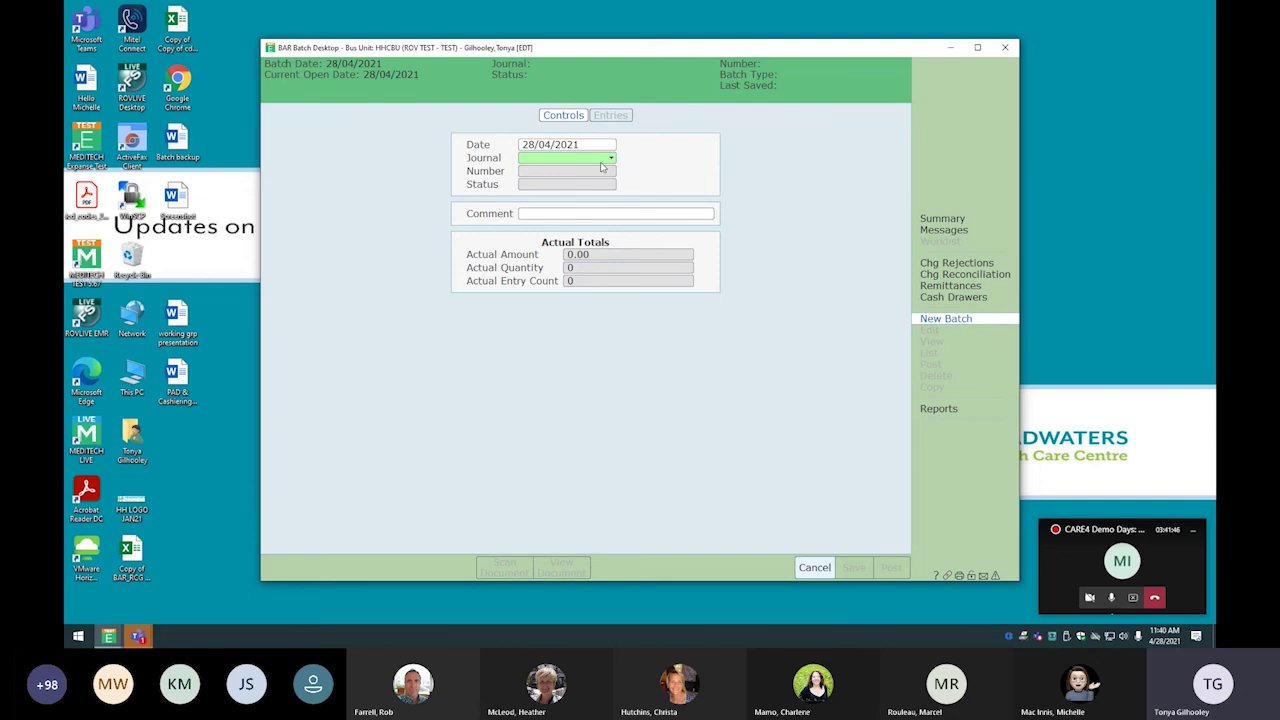
{"action": "left_click", "coordinate": [610, 159]}
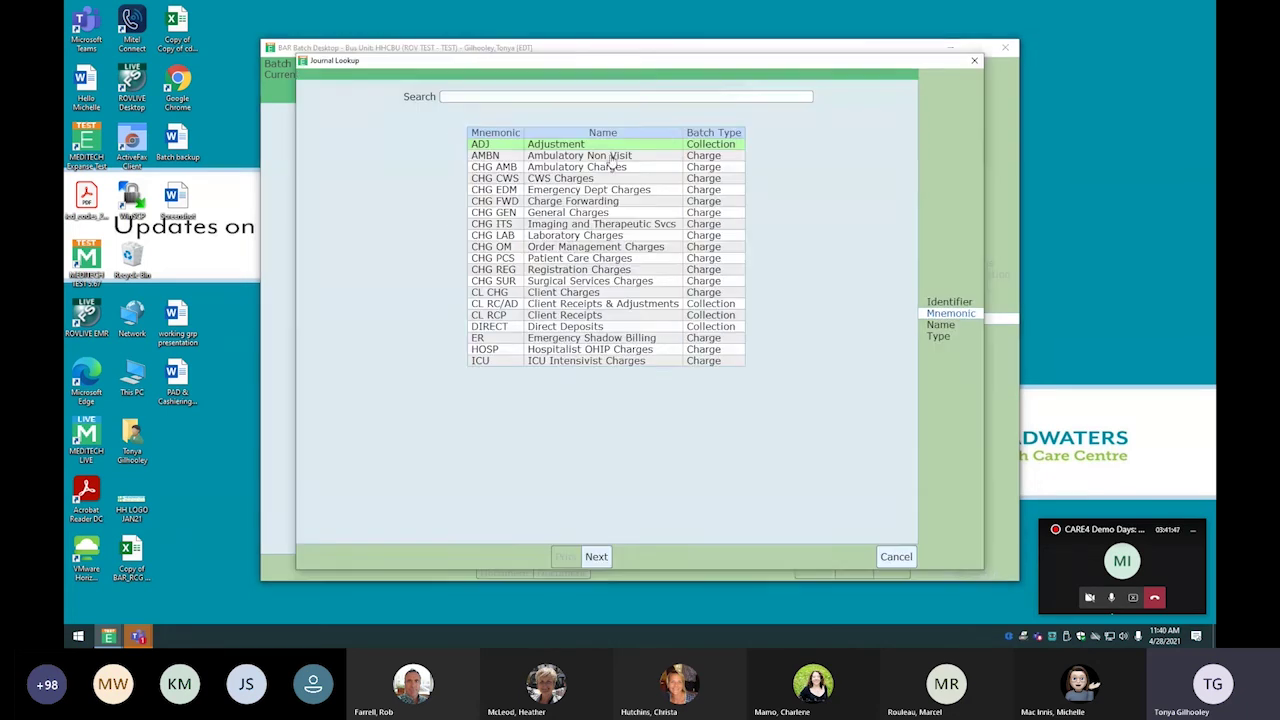
{"action": "left_click", "coordinate": [596, 557]}
{"action": "left_click", "coordinate": [597, 146]}
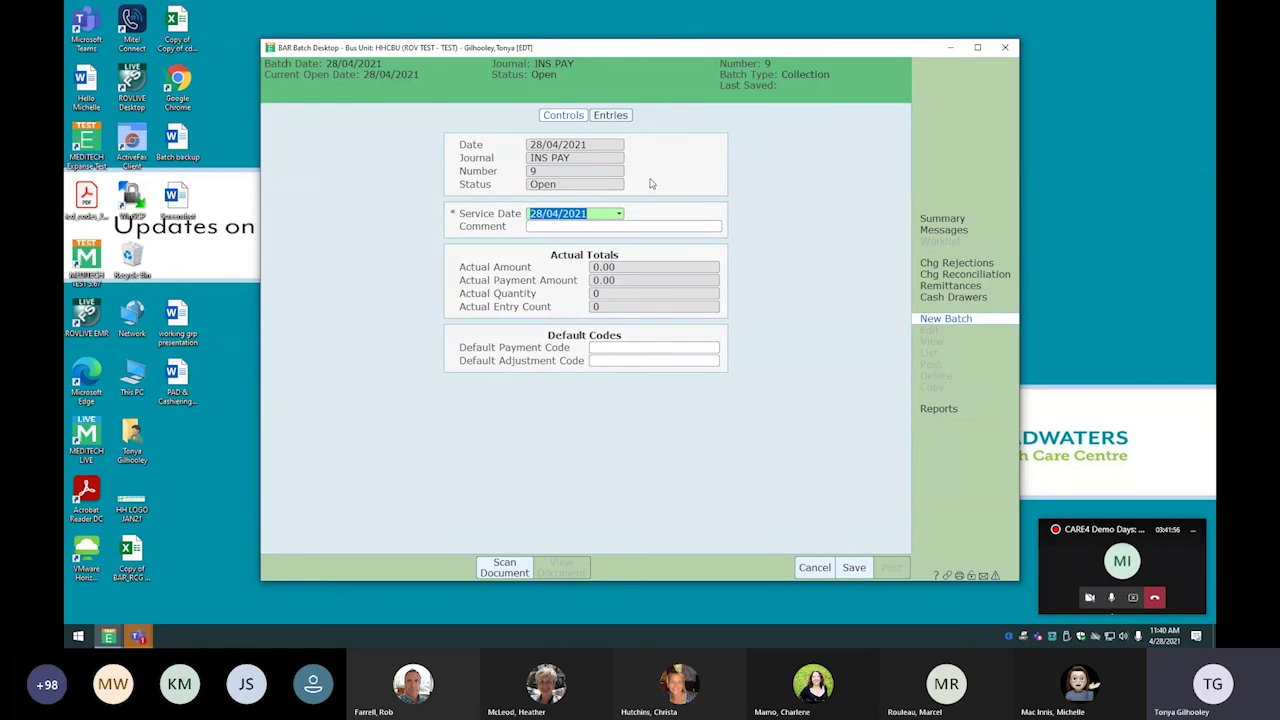
{"action": "left_click", "coordinate": [612, 116]}
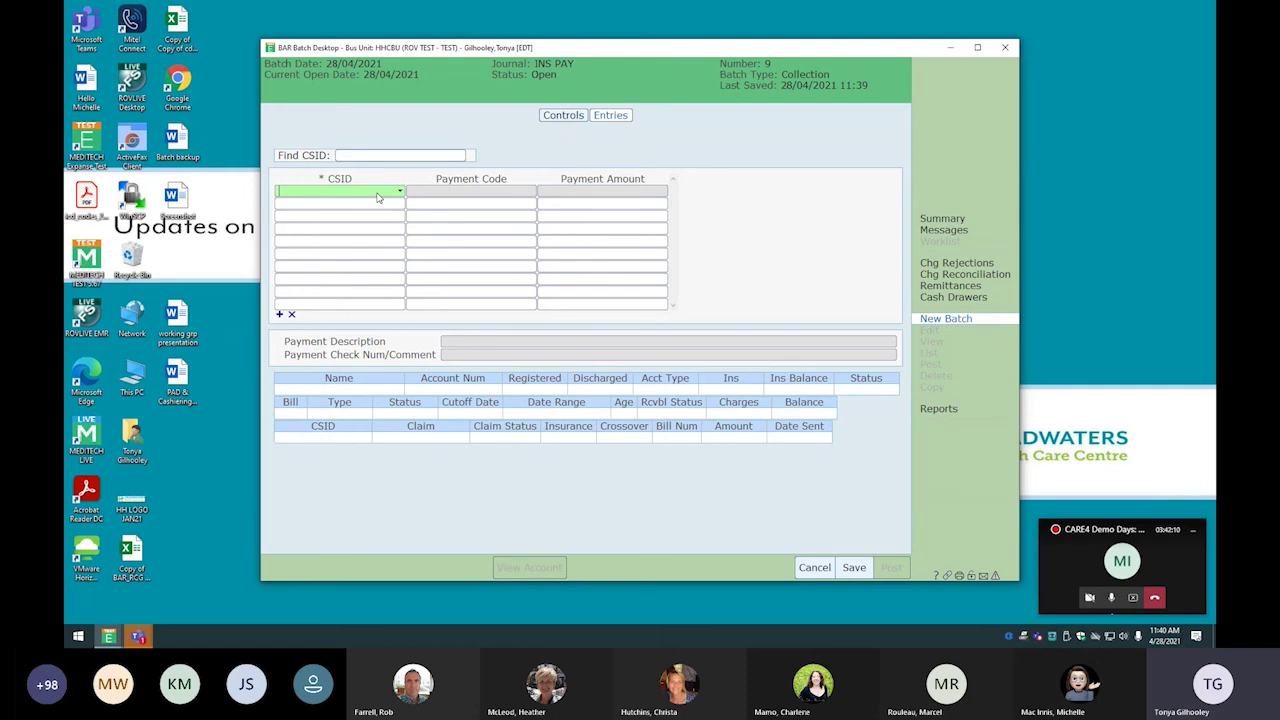
{"action": "type", "text": "HWAA0010008"}
{"action": "key", "text": "Tab"}
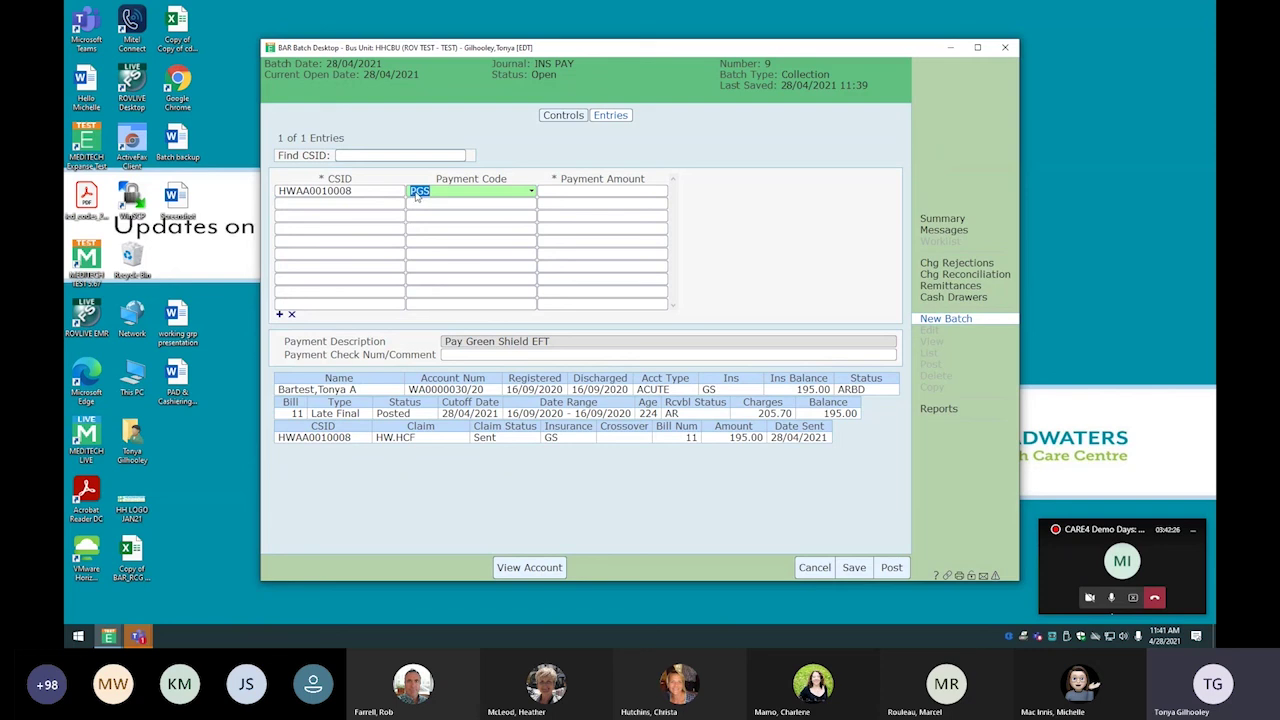
{"action": "left_click", "coordinate": [599, 193]}
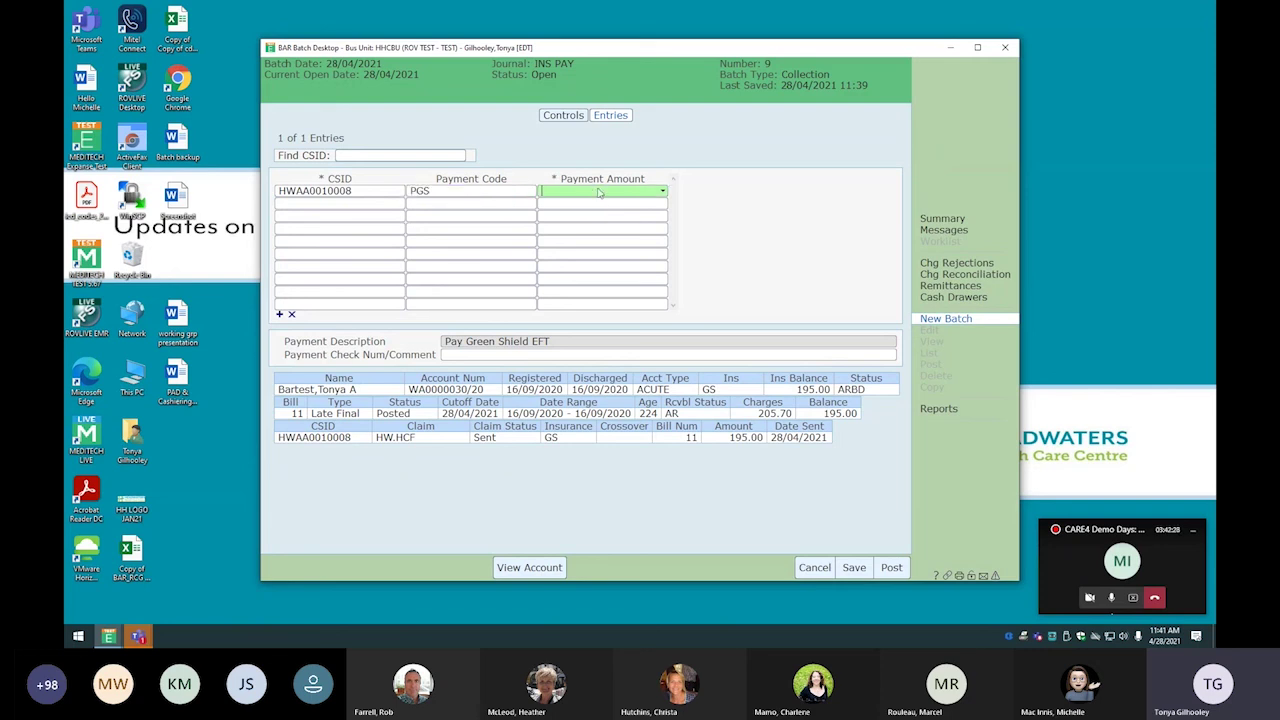
{"action": "type", "text": "195.00"}
{"action": "key", "text": "Return"}
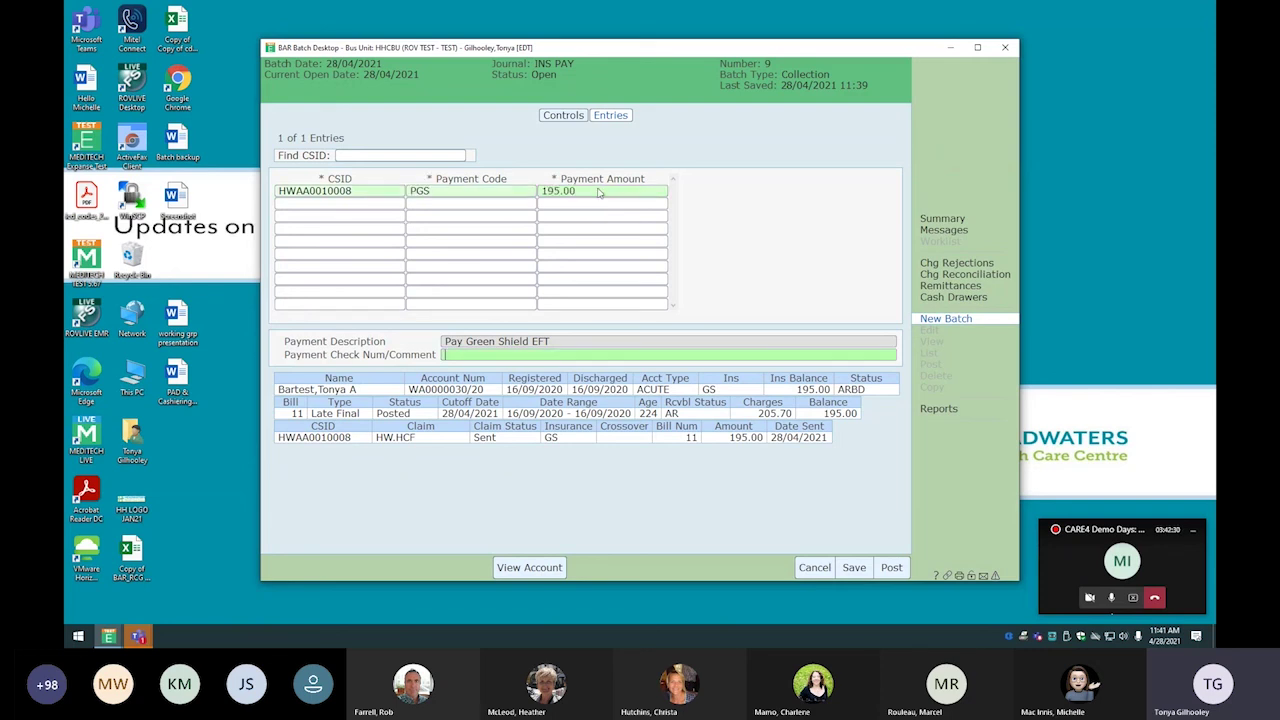
{"action": "type", "text": "123456"}
{"action": "left_click", "coordinate": [328, 205]}
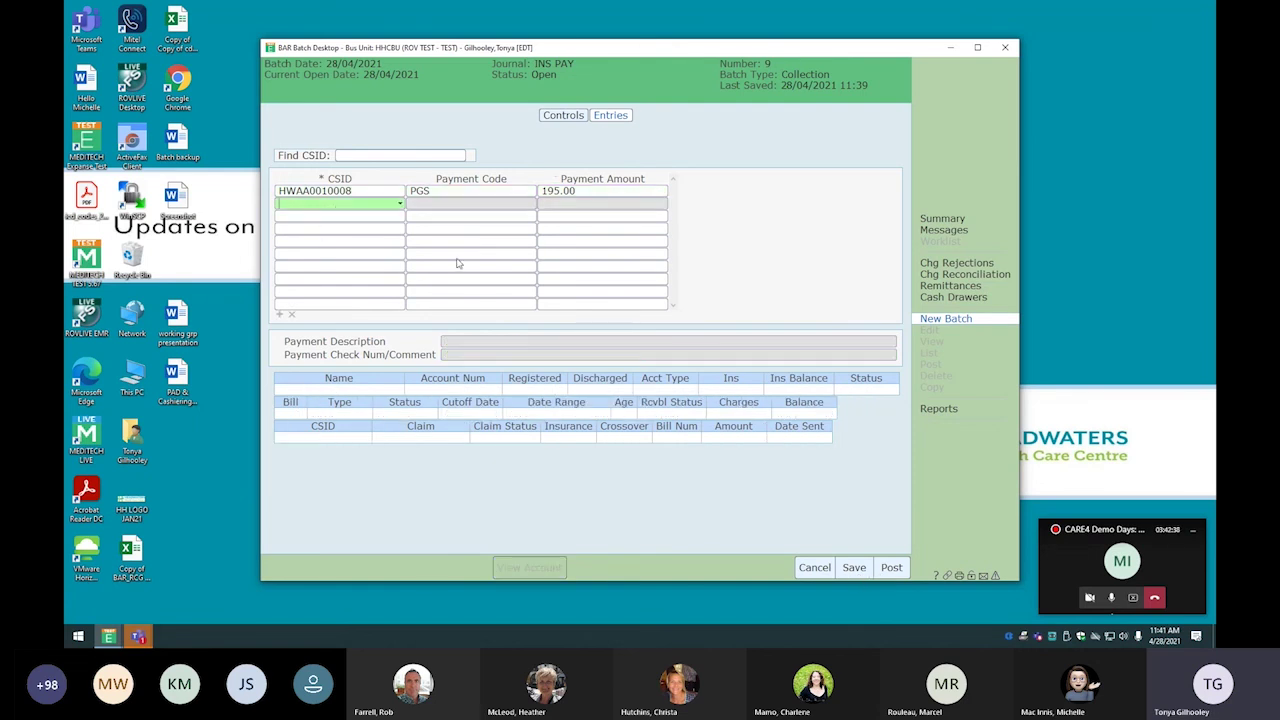
{"action": "left_click", "coordinate": [371, 192]}
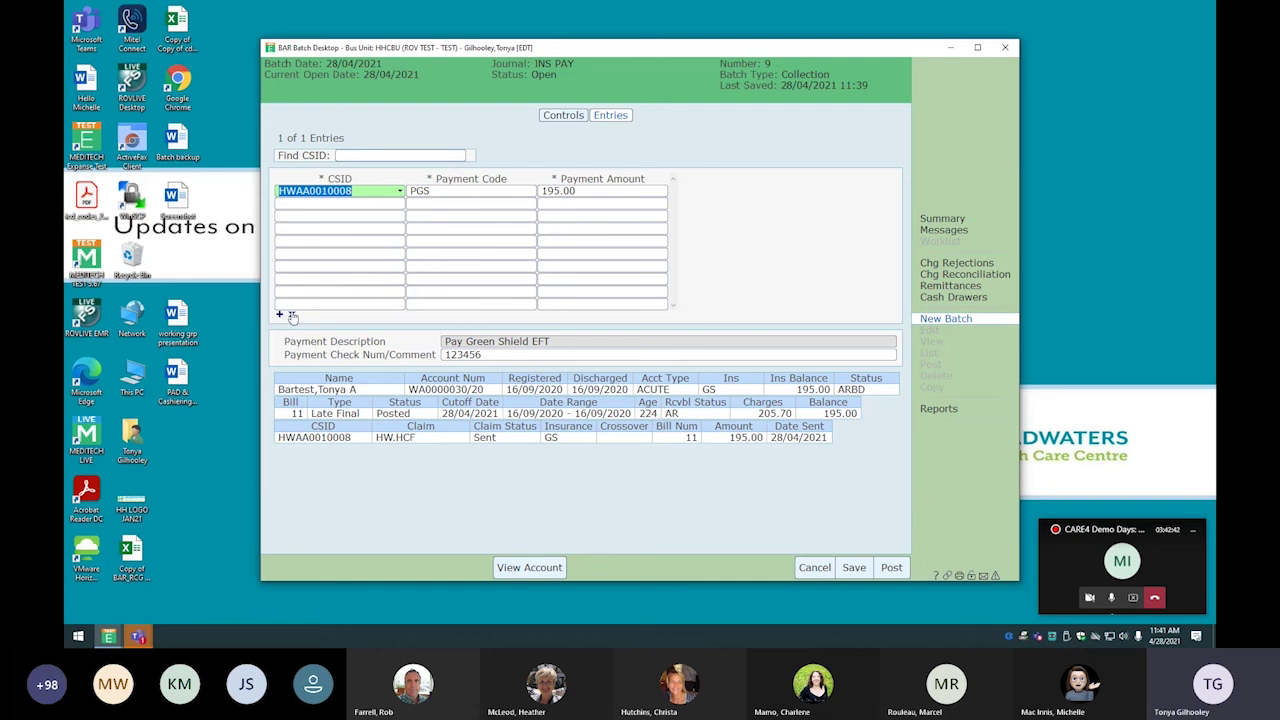
{"action": "left_click", "coordinate": [292, 314]}
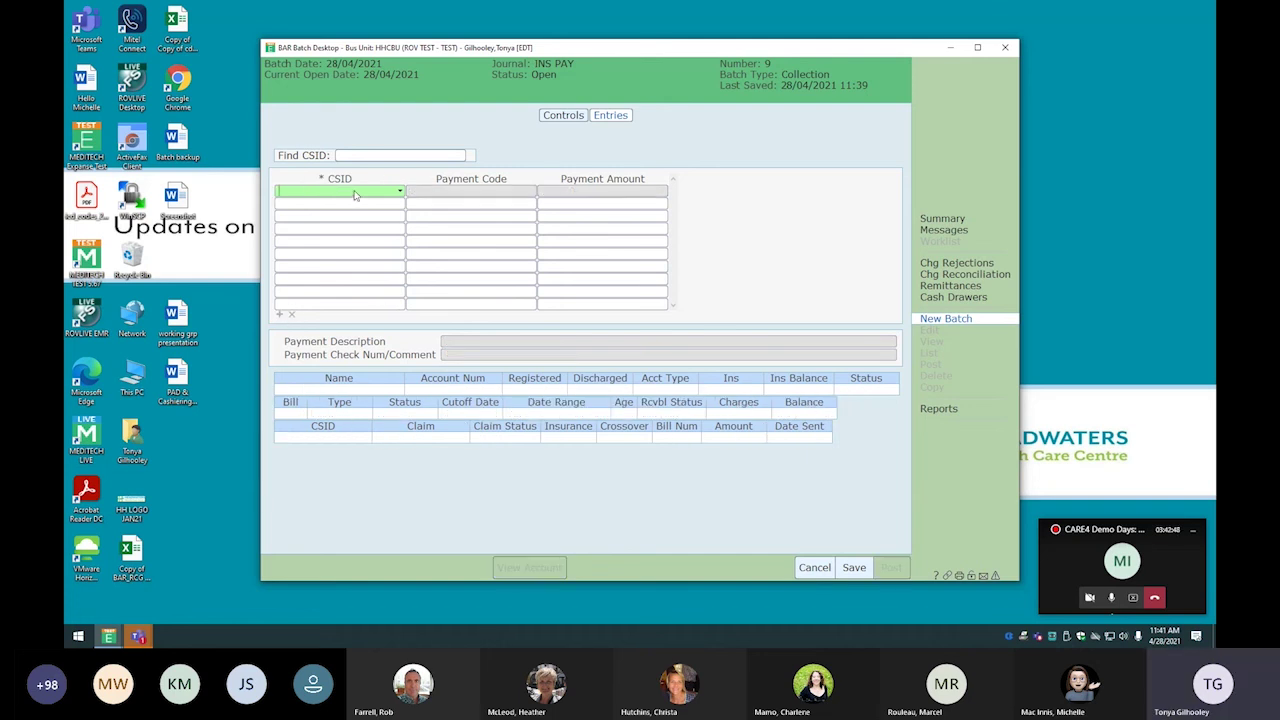
Enter a 195.00 payment on the patient account's GS claim for bill 11, then save the batch
{"action": "type", "text": "WA30/20"}
{"action": "key", "text": "Tab"}
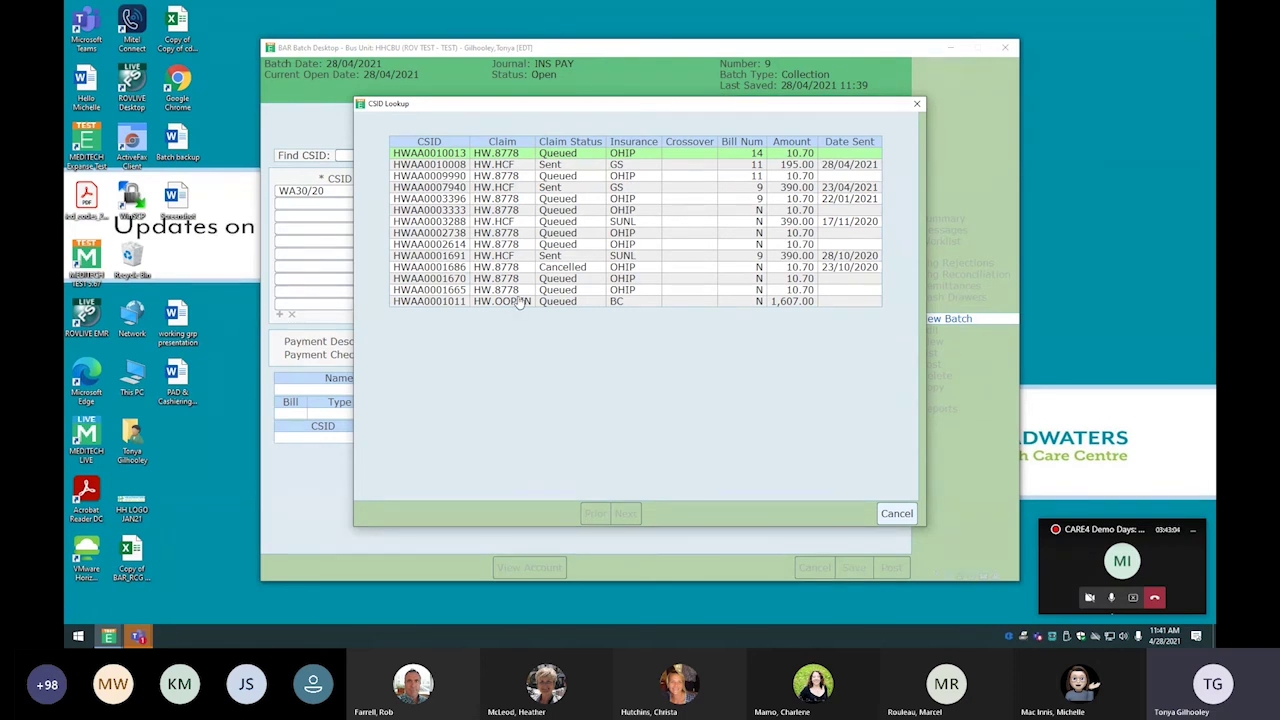
{"action": "left_click", "coordinate": [635, 167]}
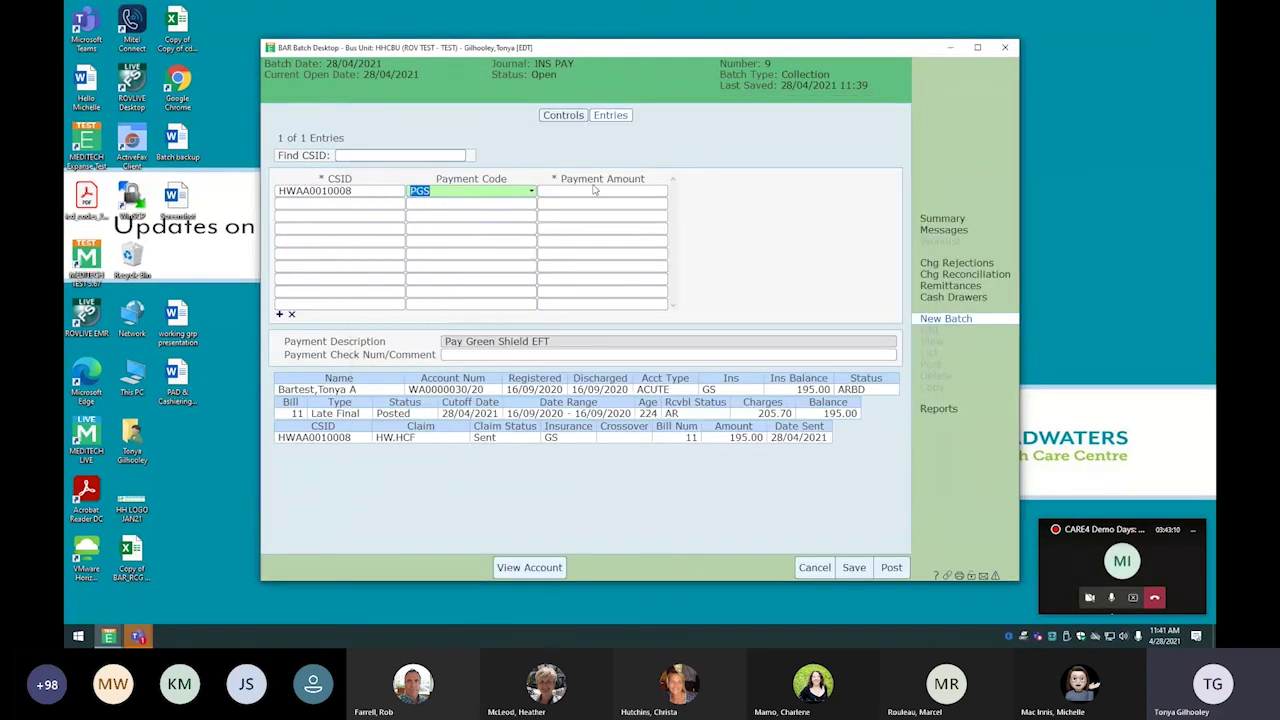
{"action": "left_click", "coordinate": [602, 193]}
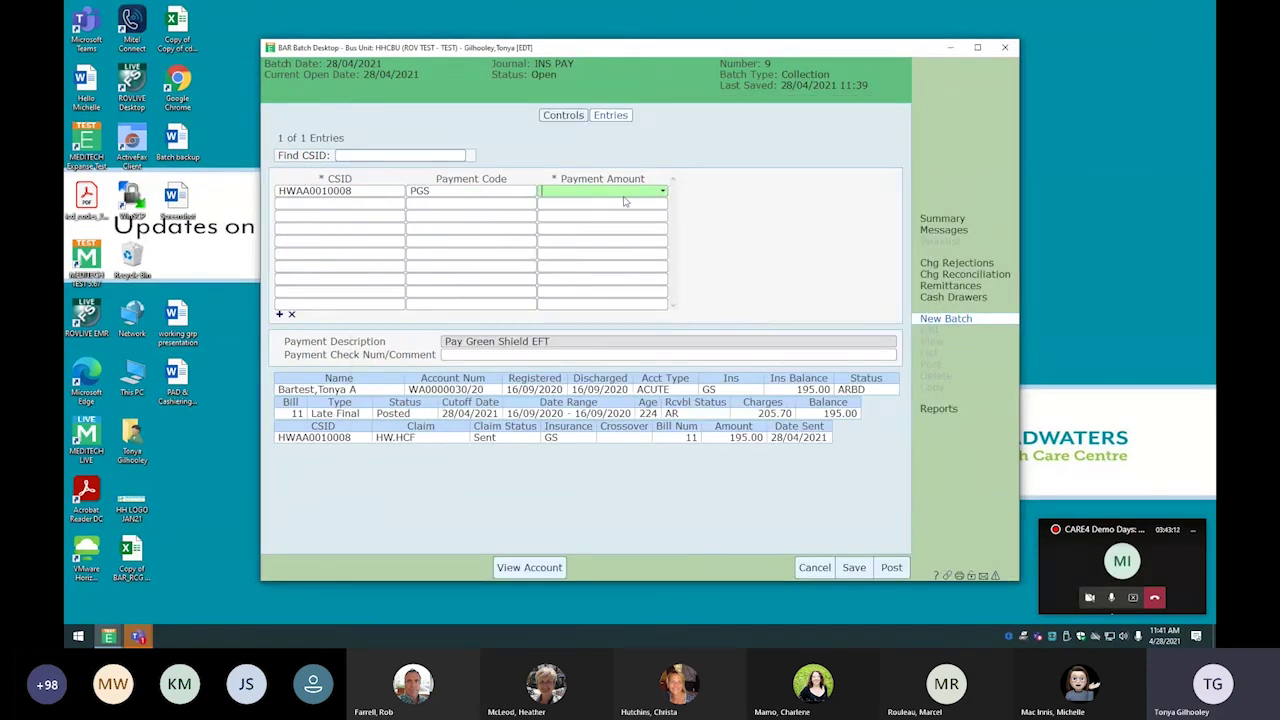
{"action": "type", "text": "195.00"}
{"action": "key", "text": "Return"}
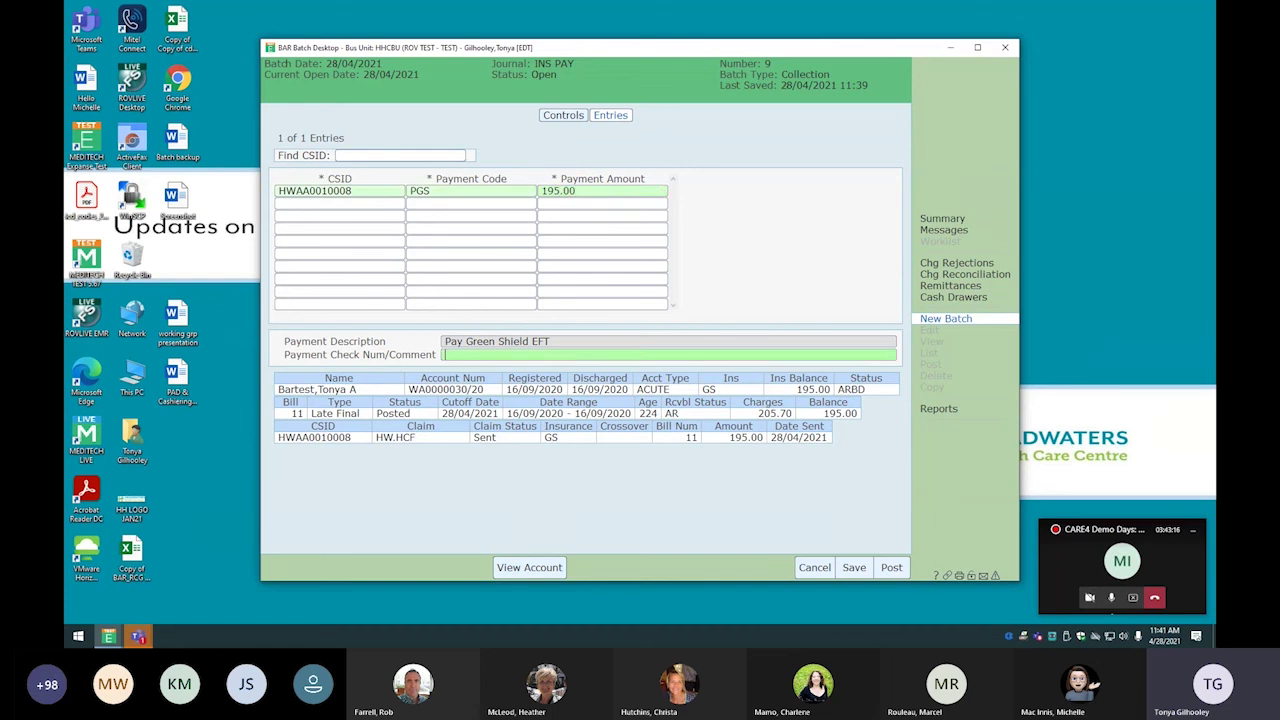
{"action": "left_click", "coordinate": [857, 570]}
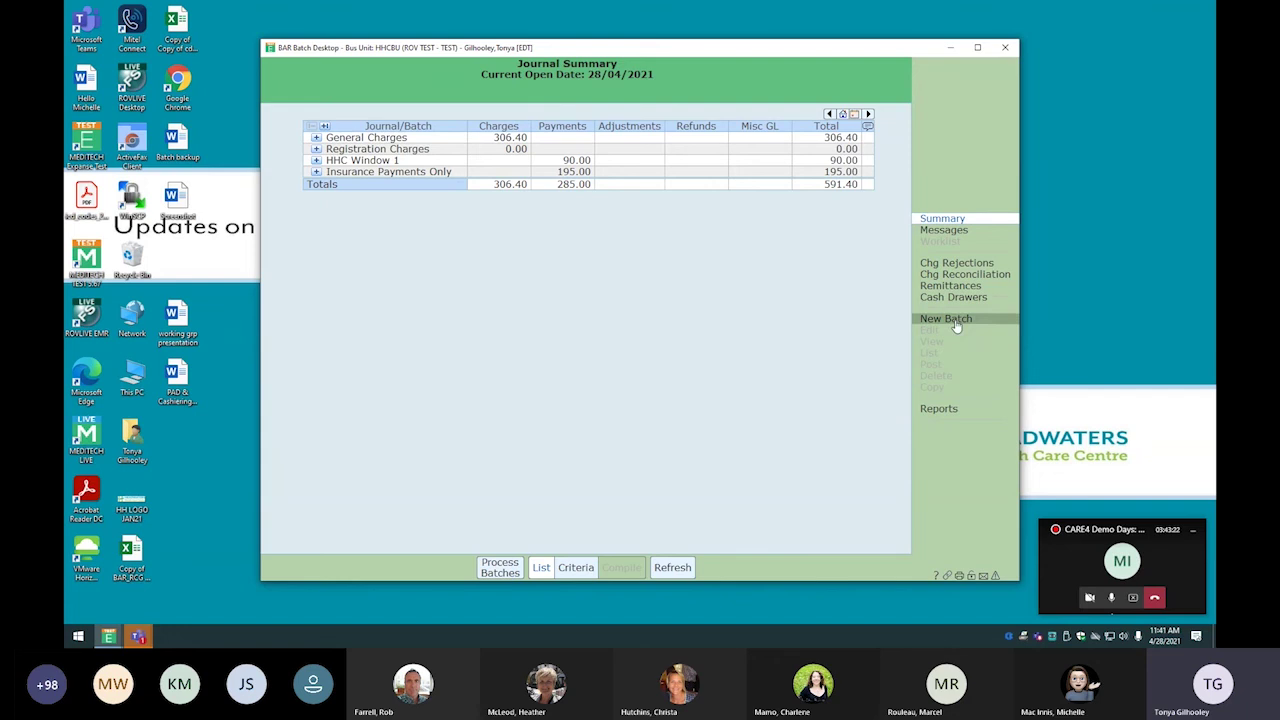
Post INS PAY batch 9 from Process Batches, confirming it is queued, then stop desktop sharing
{"action": "left_click", "coordinate": [491, 568]}
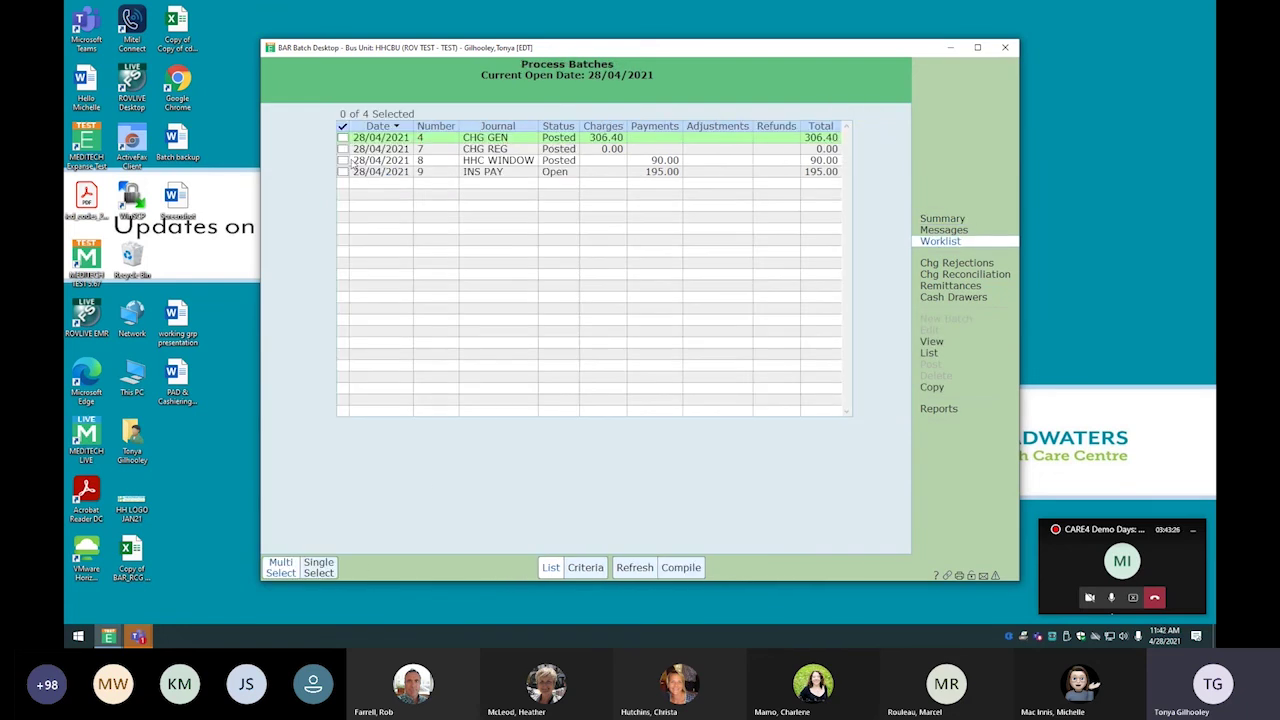
{"action": "left_click", "coordinate": [344, 174]}
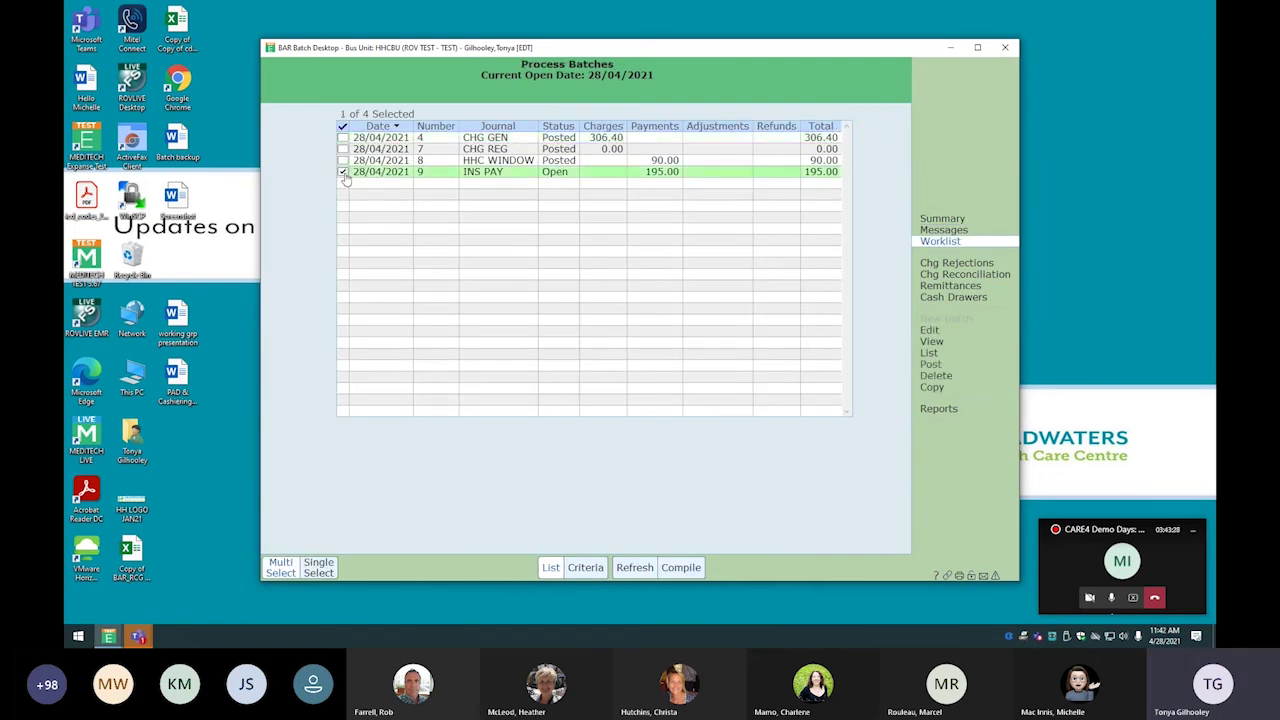
{"action": "left_click", "coordinate": [931, 366]}
{"action": "left_click", "coordinate": [628, 346]}
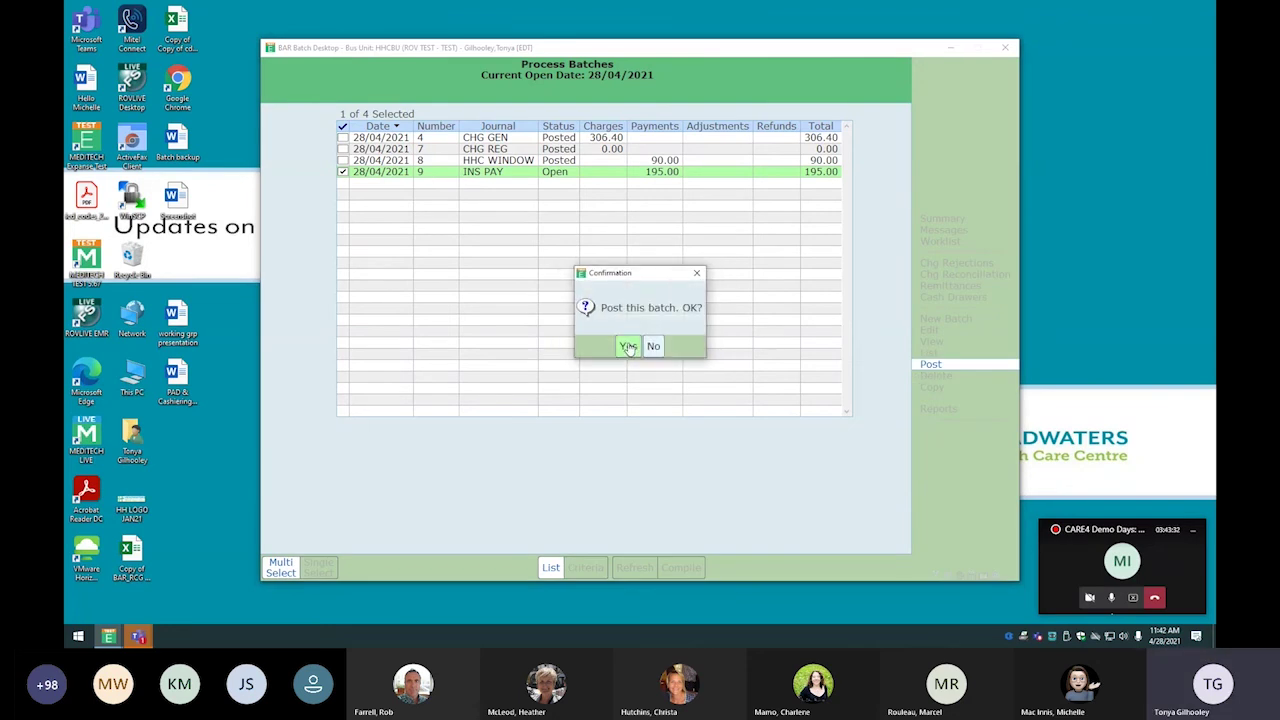
{"action": "left_click", "coordinate": [629, 346]}
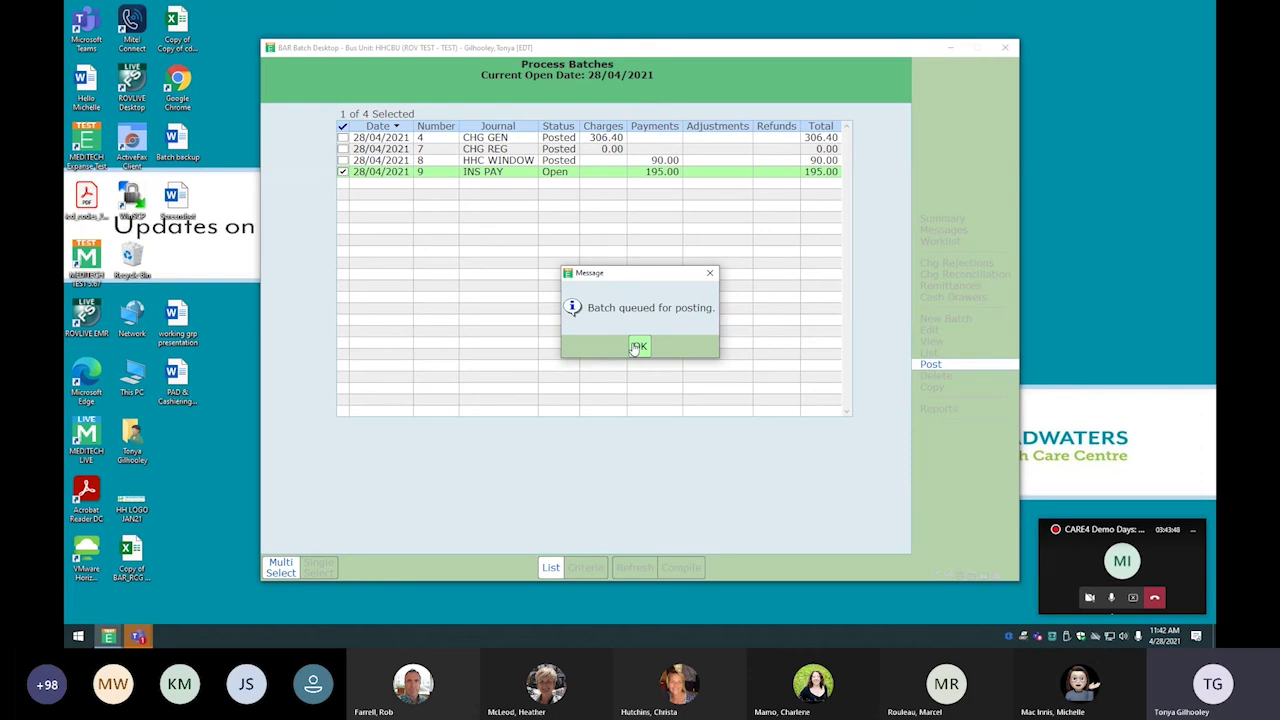
{"action": "left_click", "coordinate": [637, 347]}
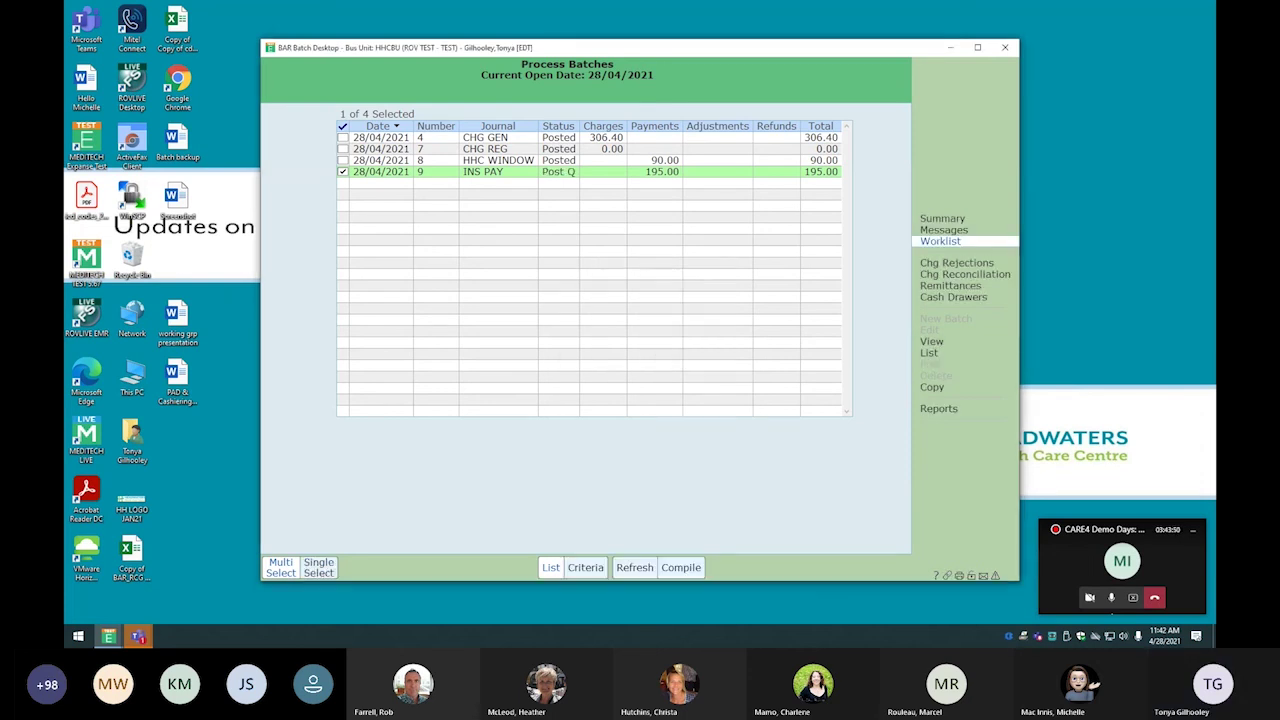
{"action": "left_click", "coordinate": [1133, 598]}
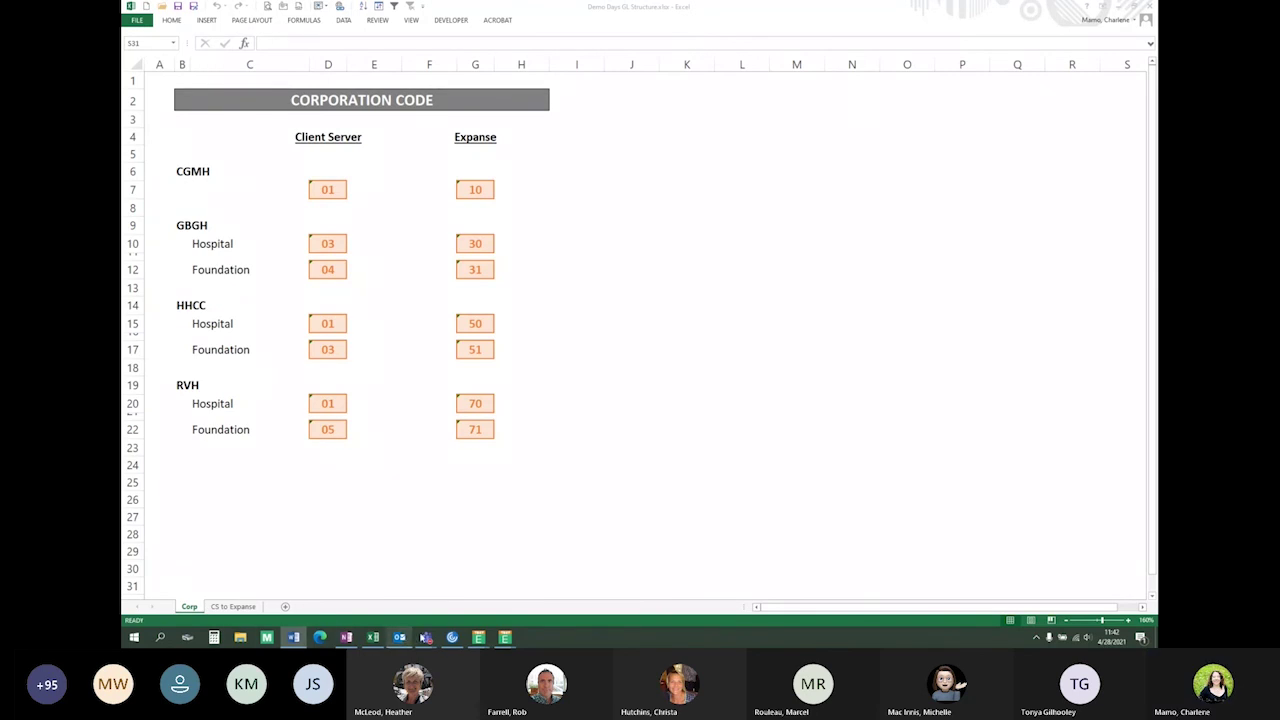
{"action": "mouse_move", "coordinate": [426, 638]}
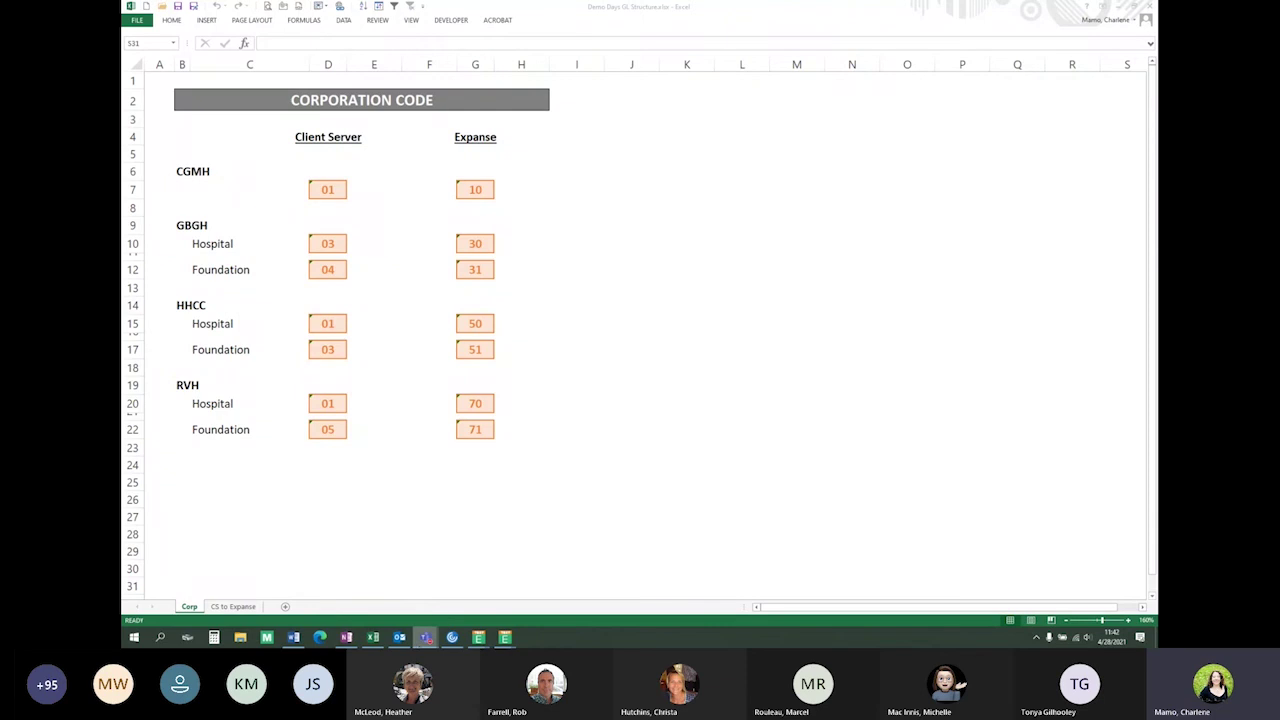
{"action": "mouse_move", "coordinate": [292, 640]}
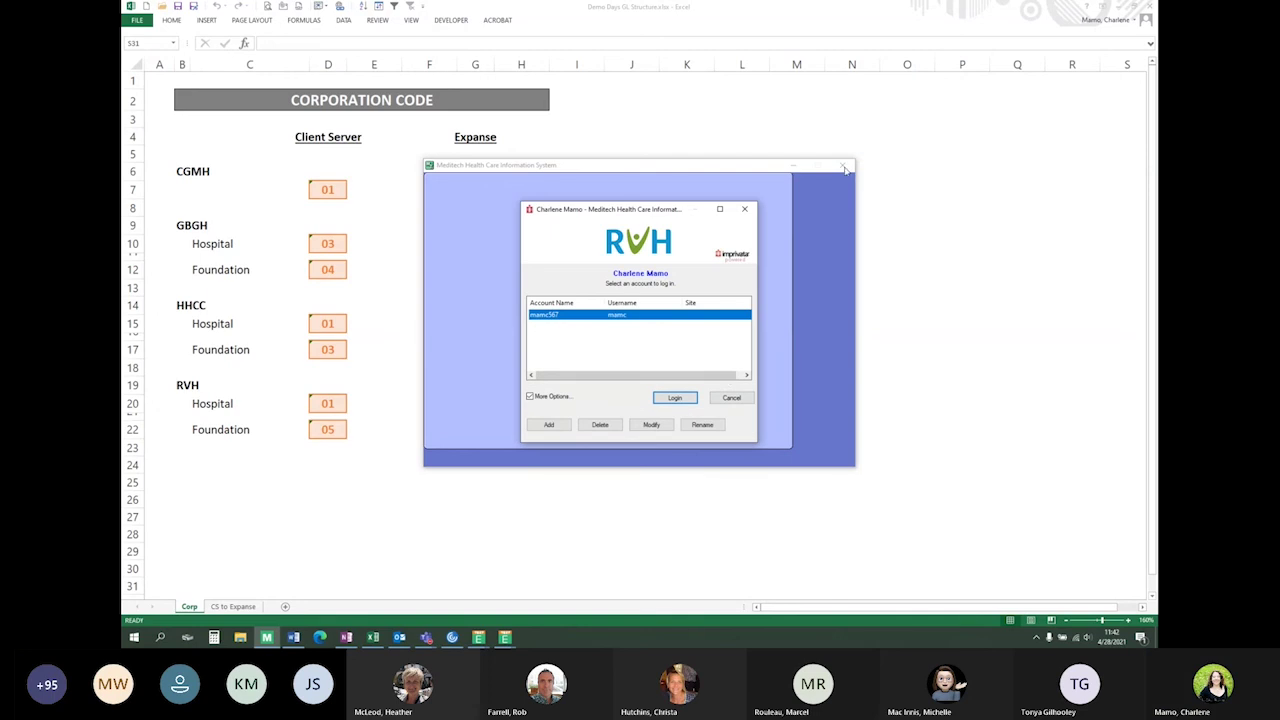
{"action": "left_click", "coordinate": [731, 397]}
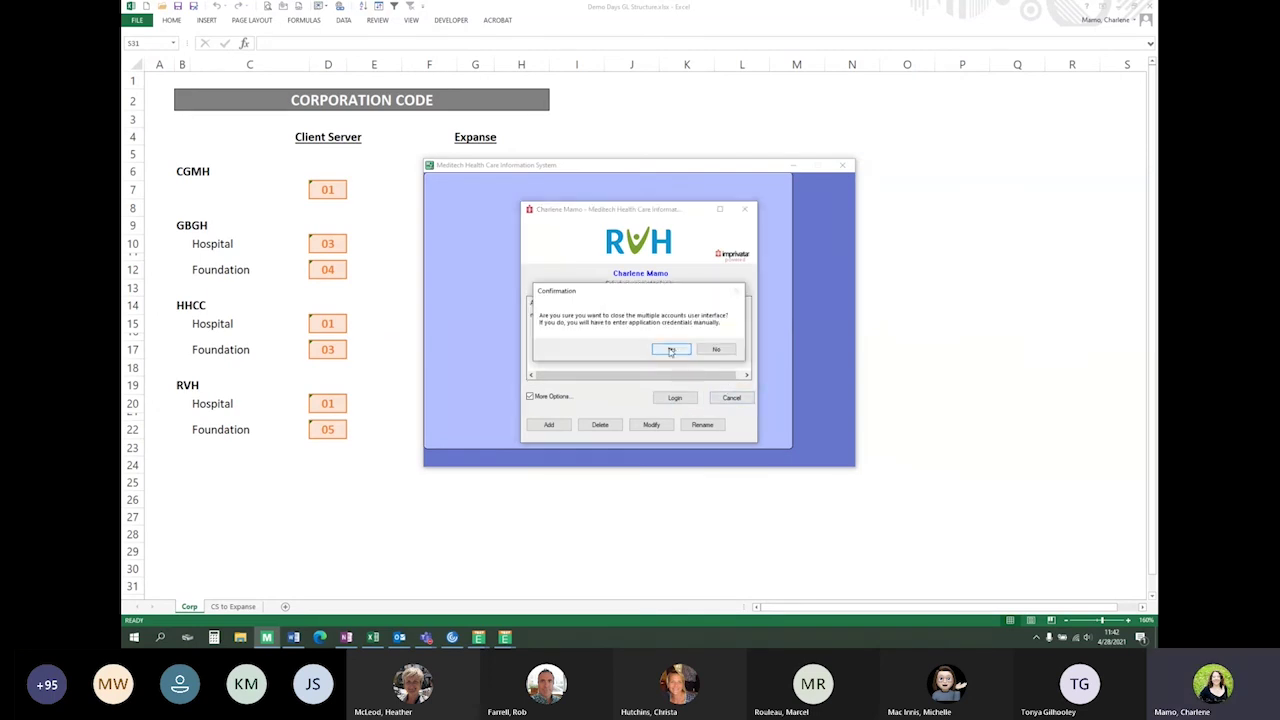
{"action": "left_click", "coordinate": [680, 350]}
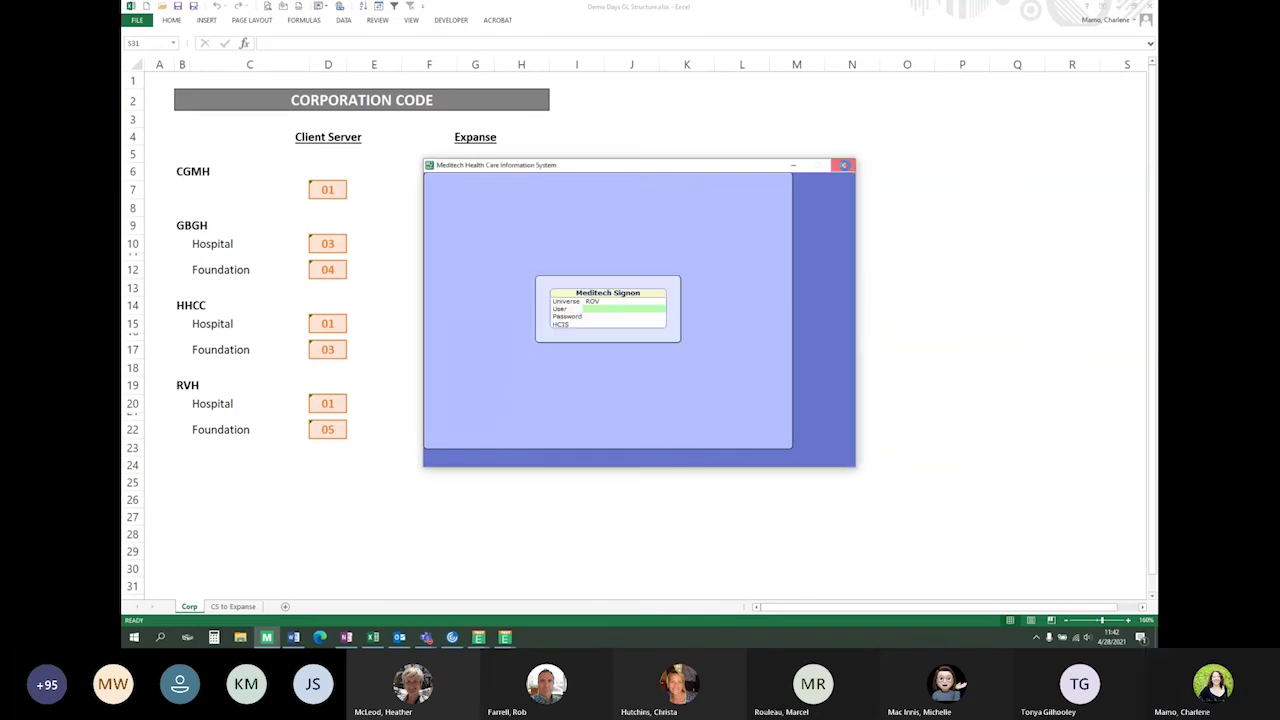
{"action": "left_click", "coordinate": [846, 165]}
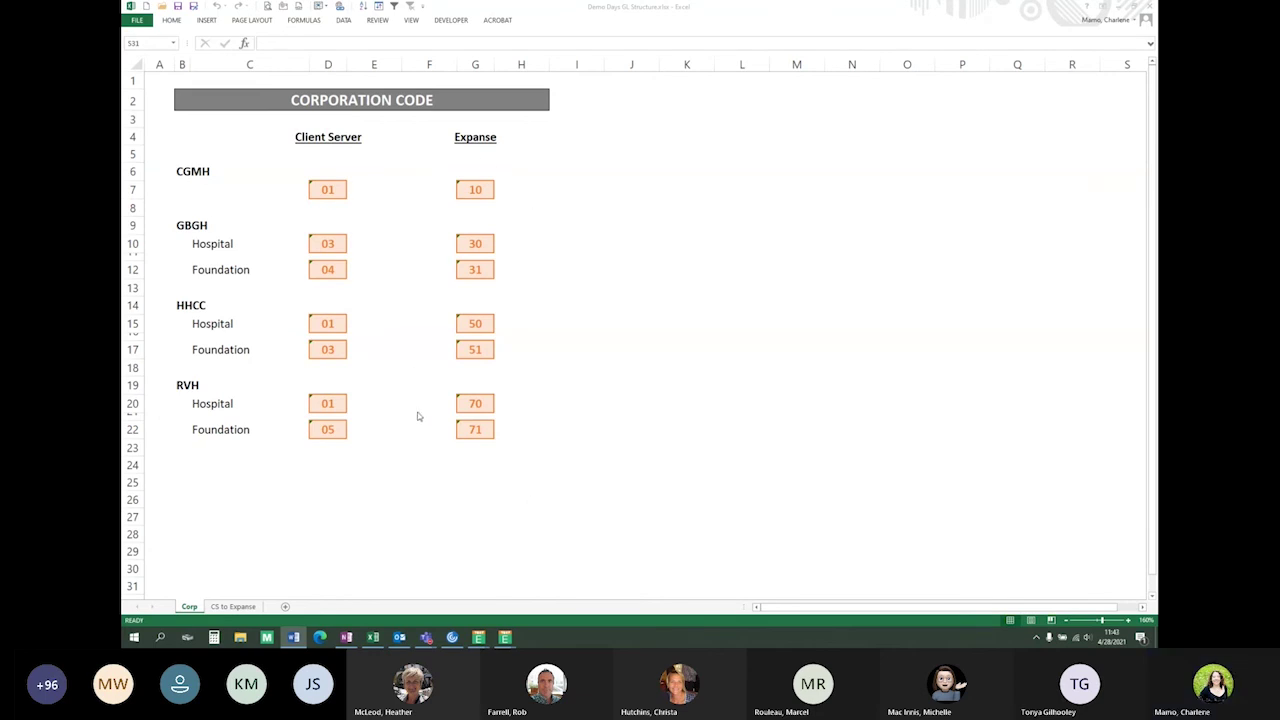
Switch to the CS to Expanse sheet and highlight row 8's Client Server Current codes (B8:Q8)
{"action": "left_click", "coordinate": [243, 608]}
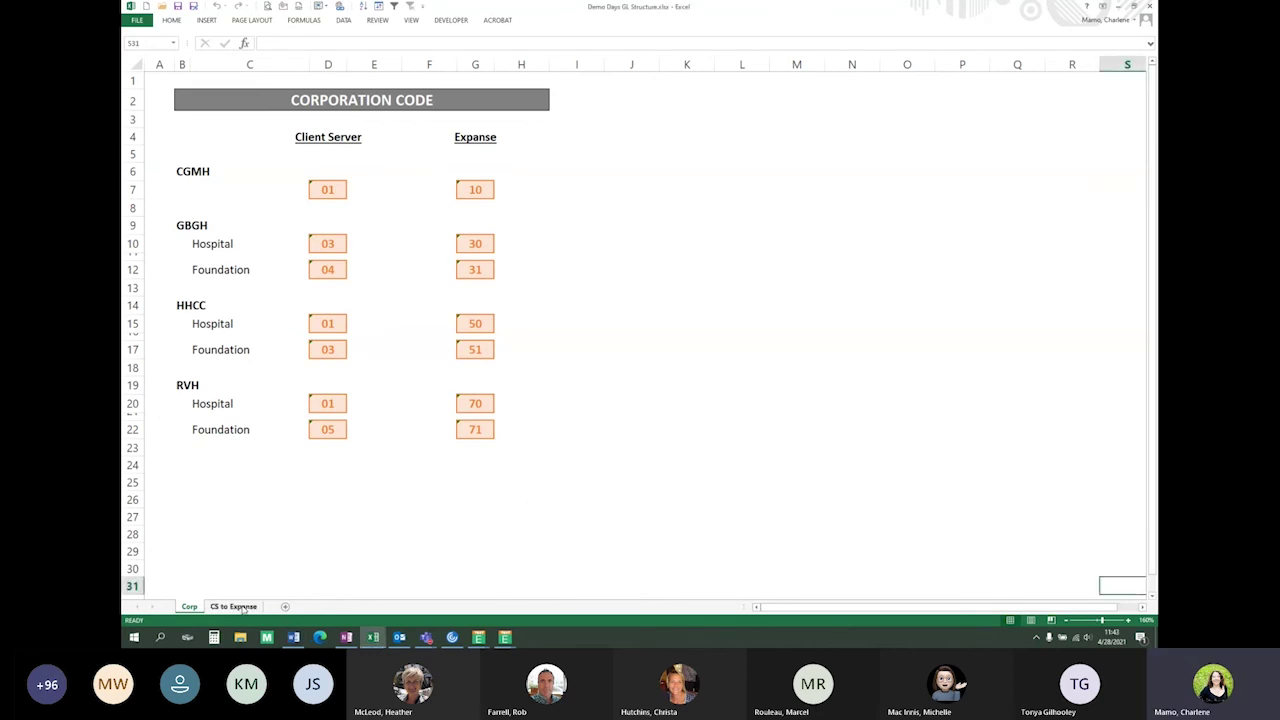
{"action": "left_click", "coordinate": [241, 607]}
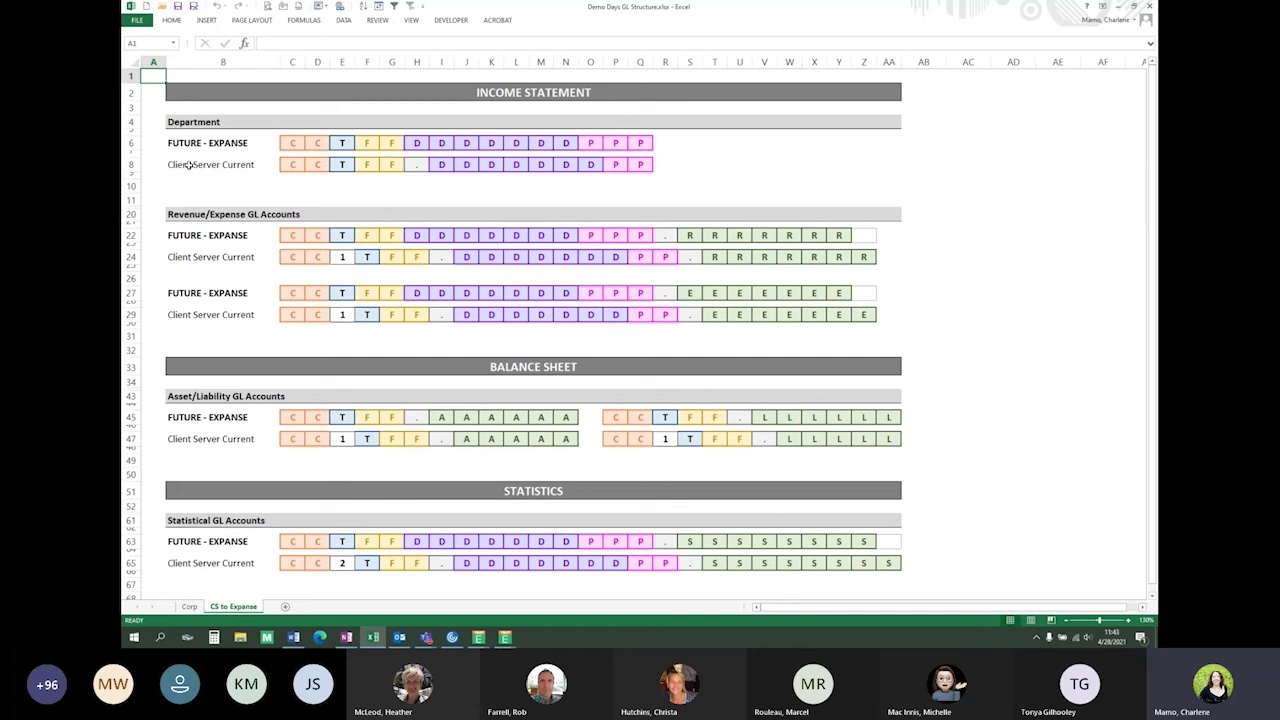
{"action": "left_click_drag", "start_coordinate": [188, 164], "coordinate": [652, 166]}
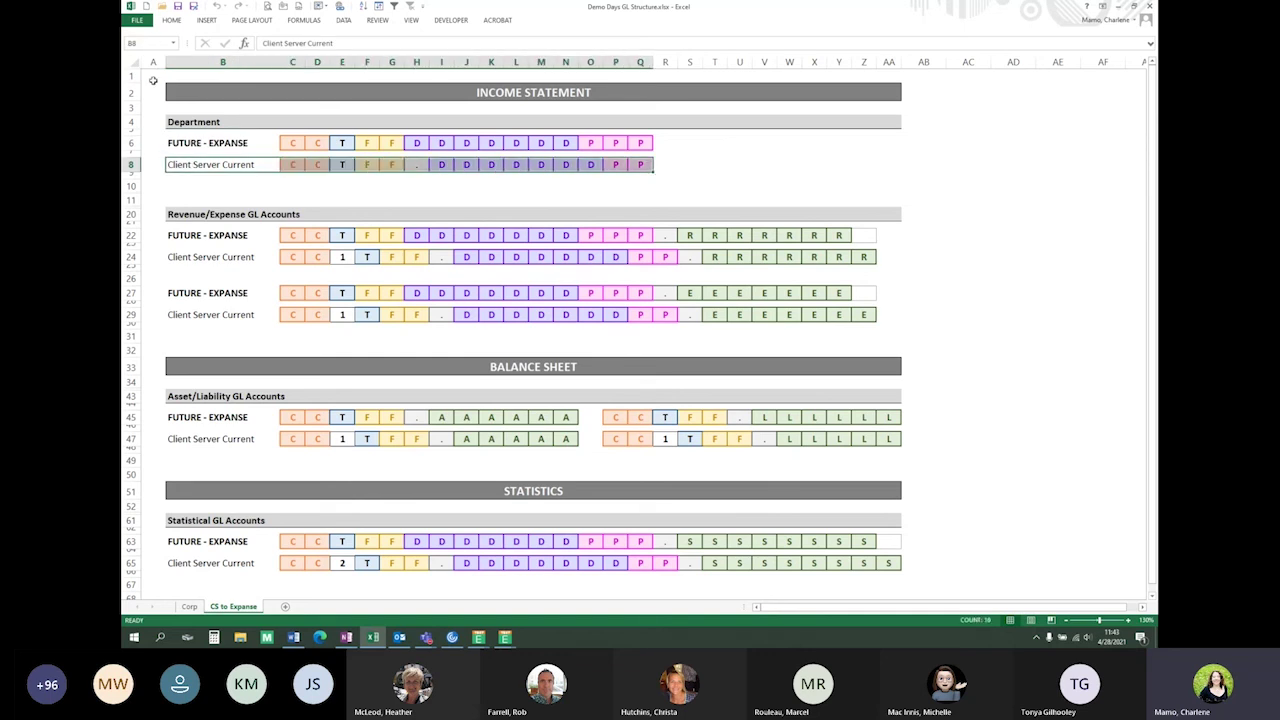
{"action": "left_click", "coordinate": [153, 75]}
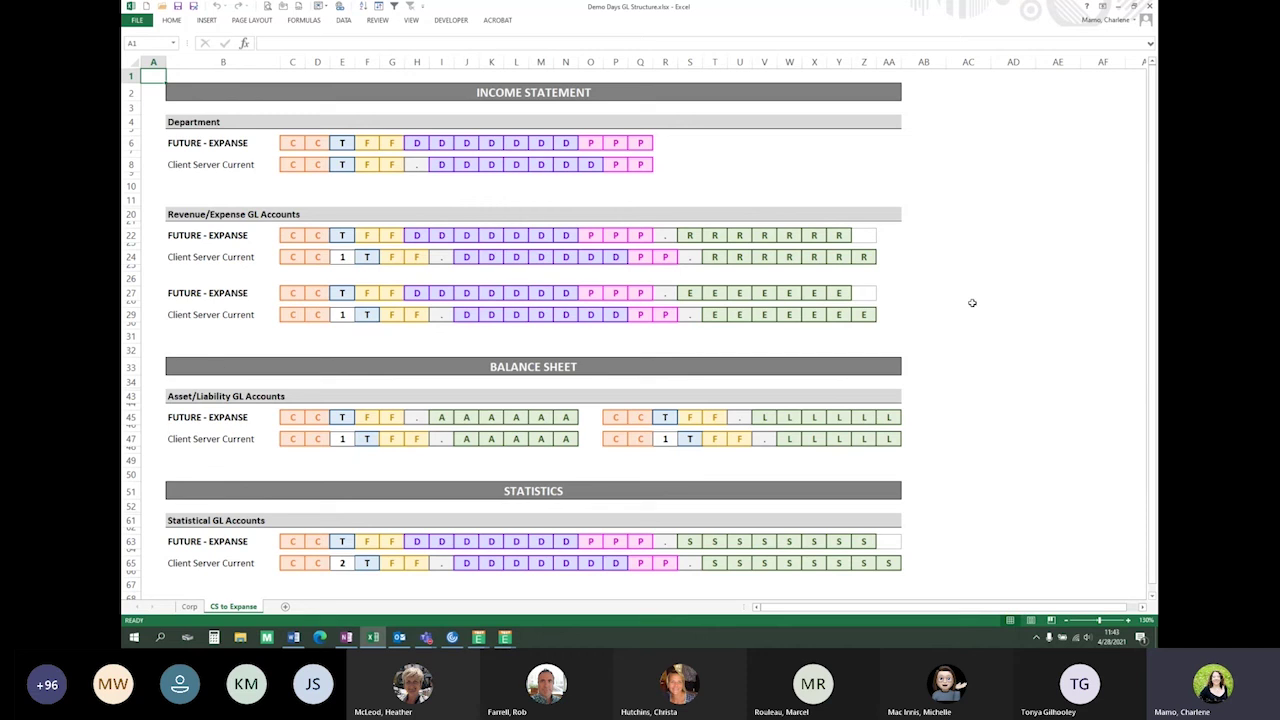
{"action": "key", "text": "alt+Tab"}
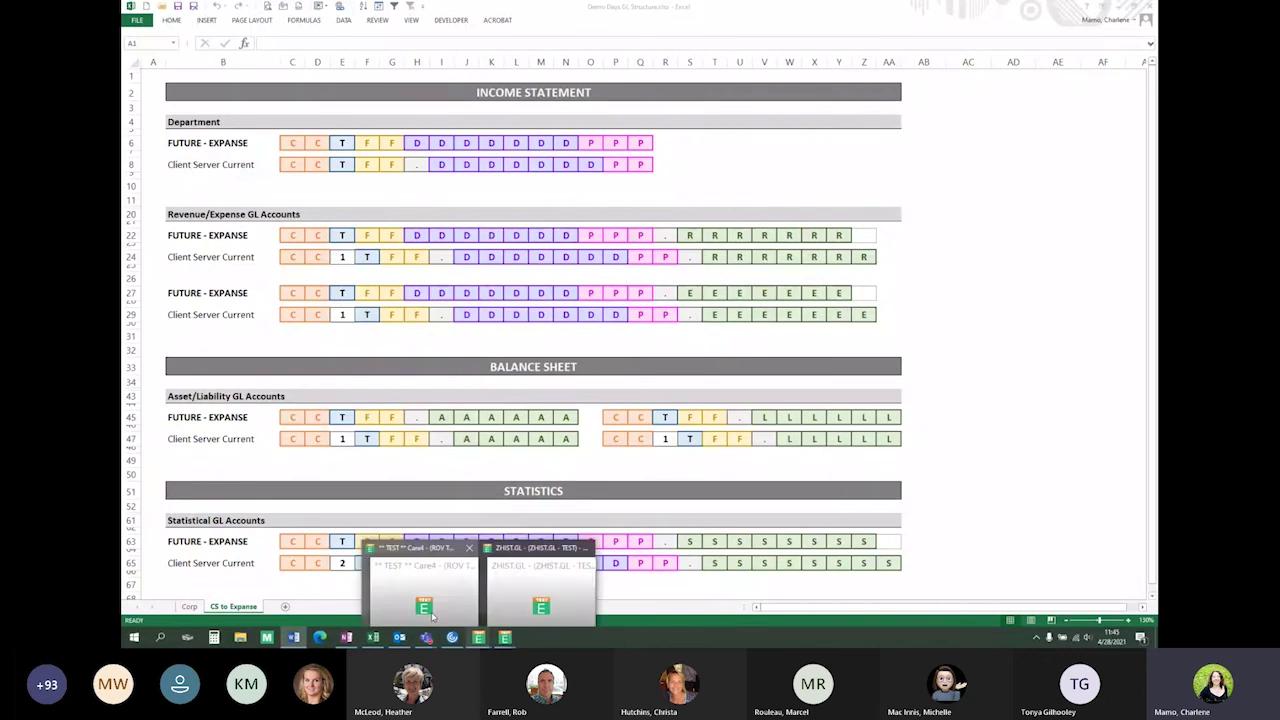
Bring the MEDITECH Care4 TEST Standard Money Reports window in front of Excel
{"action": "left_click", "coordinate": [543, 565]}
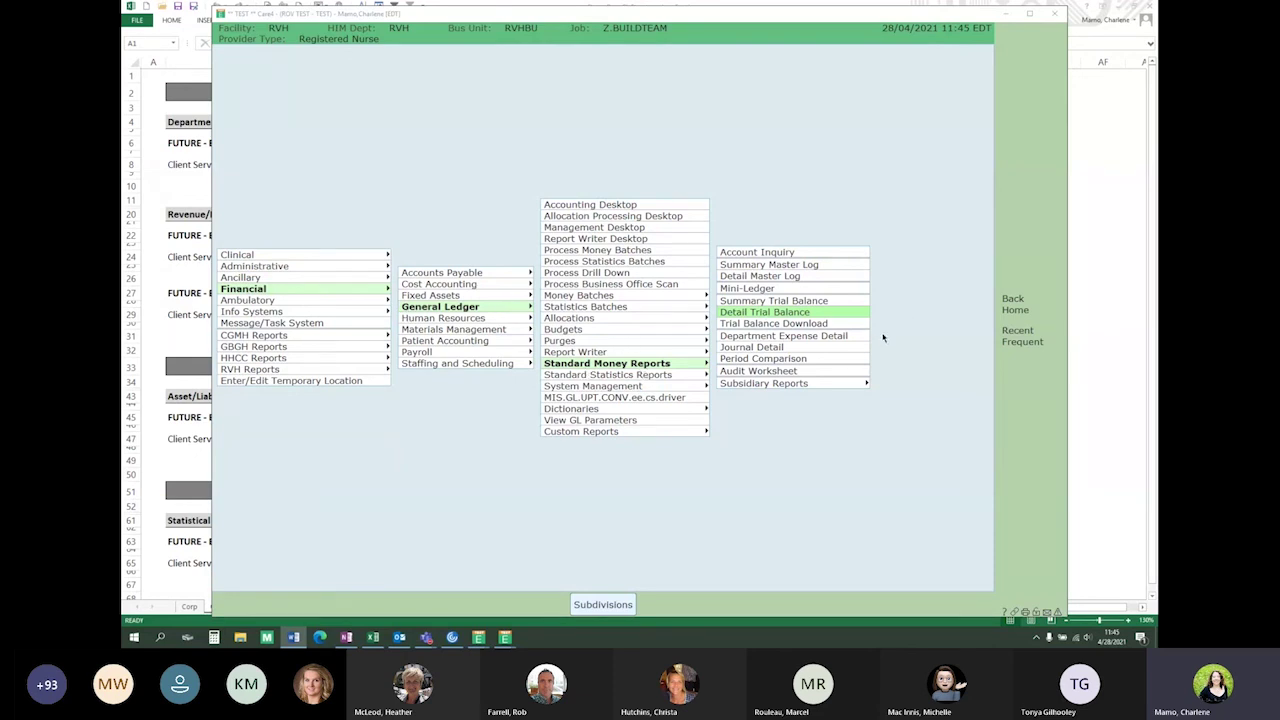
Run the SEP 2019 Detail Trial Balance for accounts 70101.300001–70101.300002 to Preview
{"action": "mouse_move", "coordinate": [505, 637]}
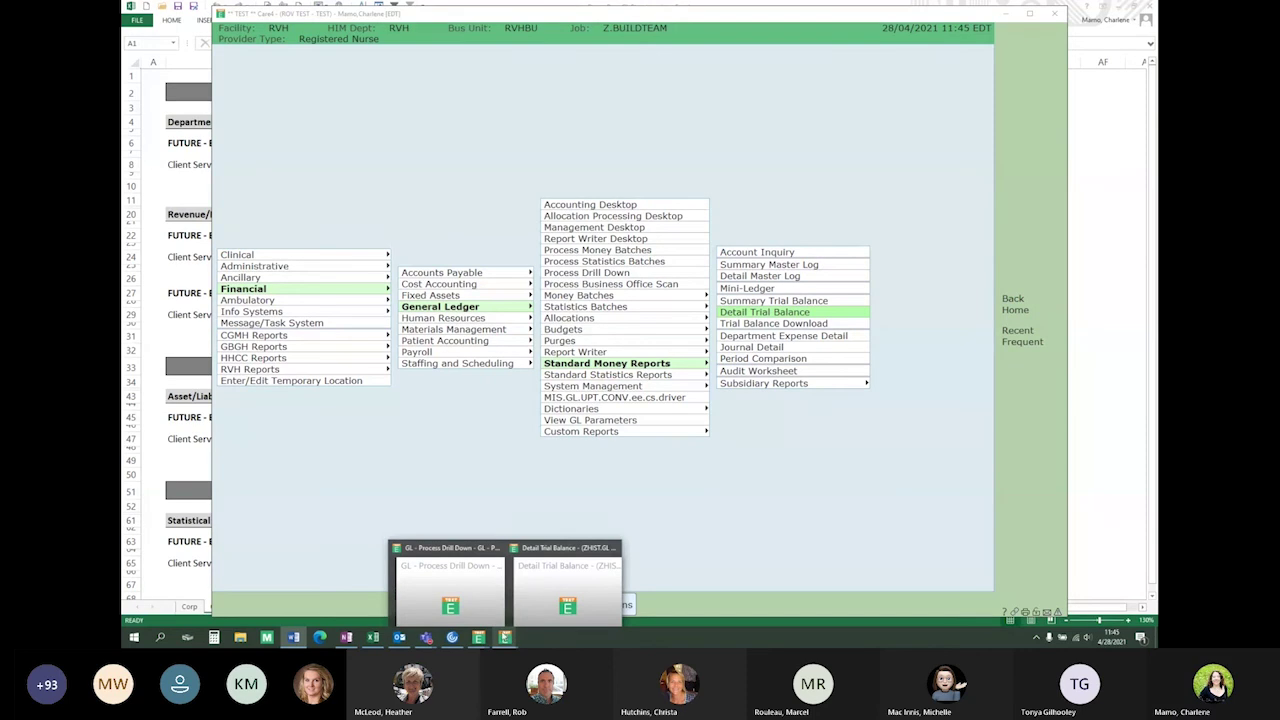
{"action": "left_click", "coordinate": [543, 604]}
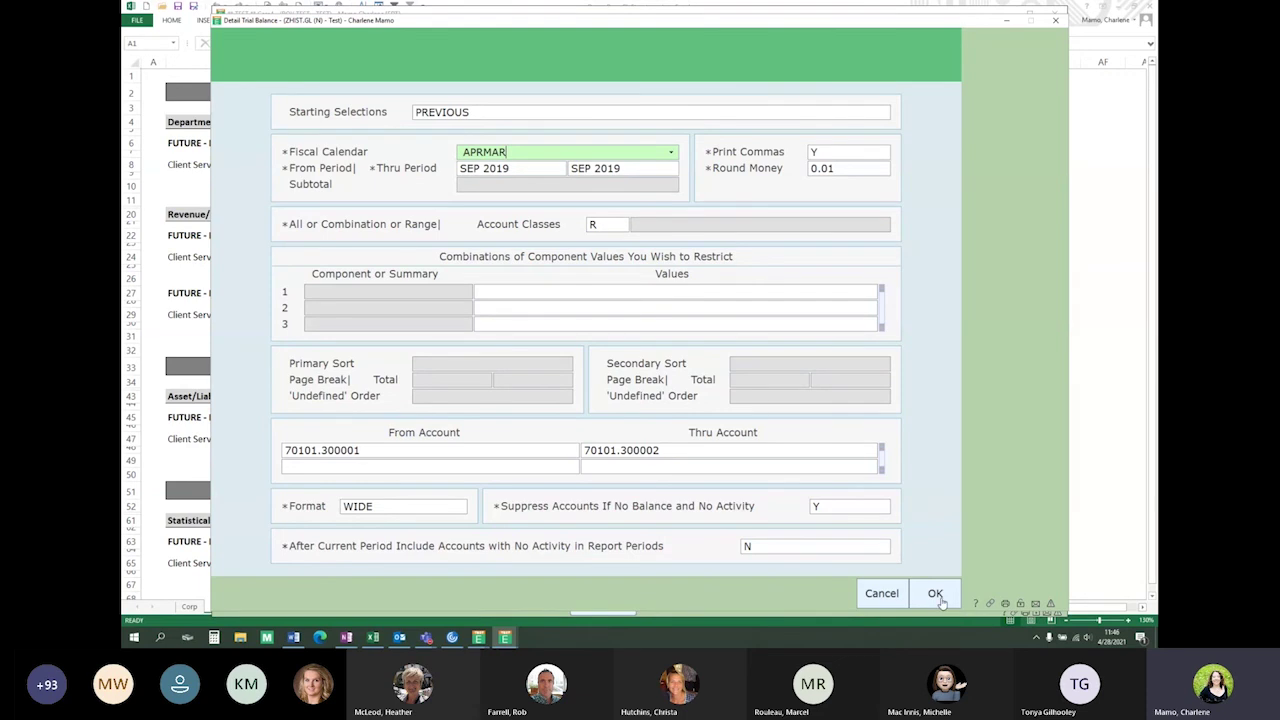
{"action": "left_click", "coordinate": [935, 594]}
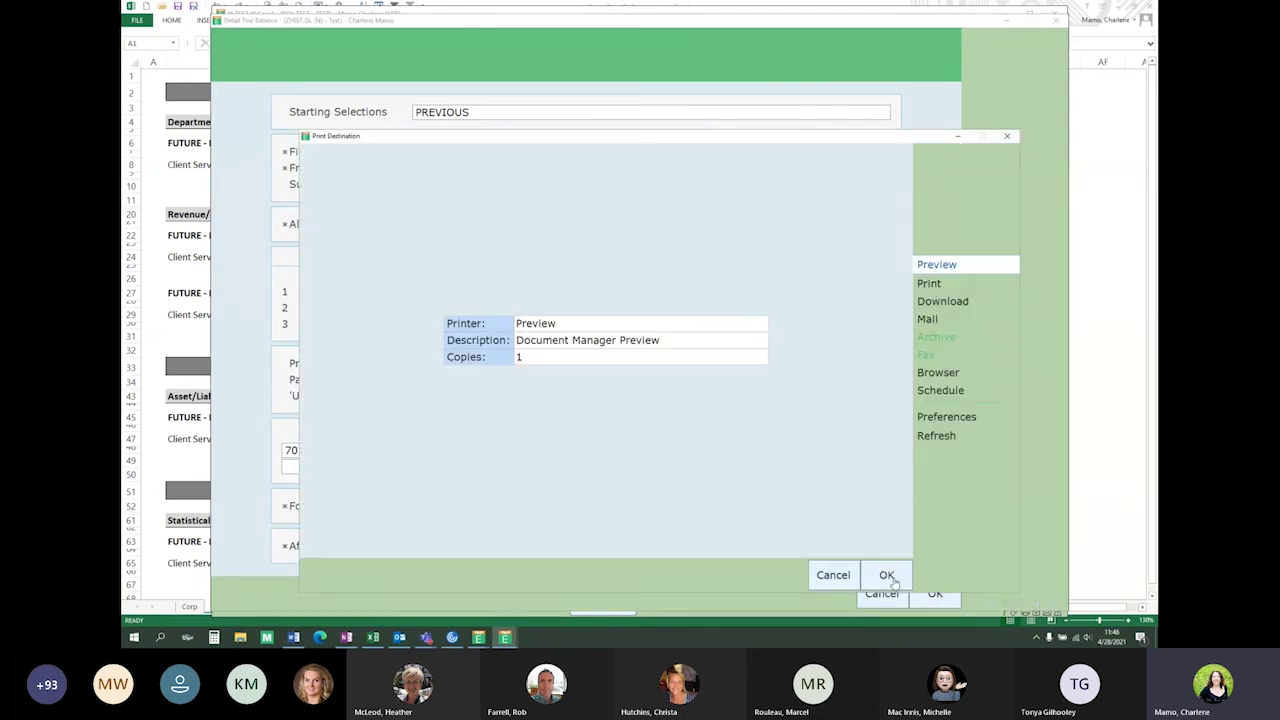
{"action": "left_click", "coordinate": [888, 576]}
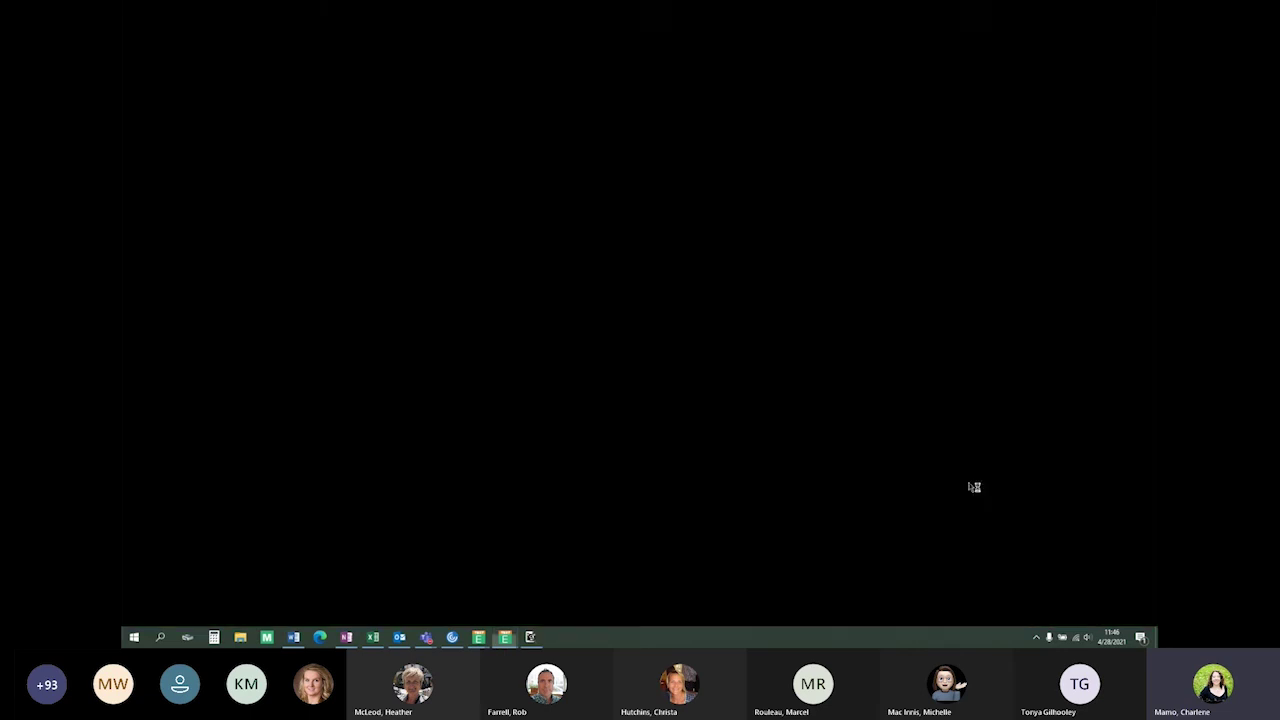
Scroll the Detail Trial Balance preview to review its grand totals closing at 1,736,681.59
{"action": "scroll", "coordinate": [974, 486], "scroll_direction": "up", "scroll_amount": 4}
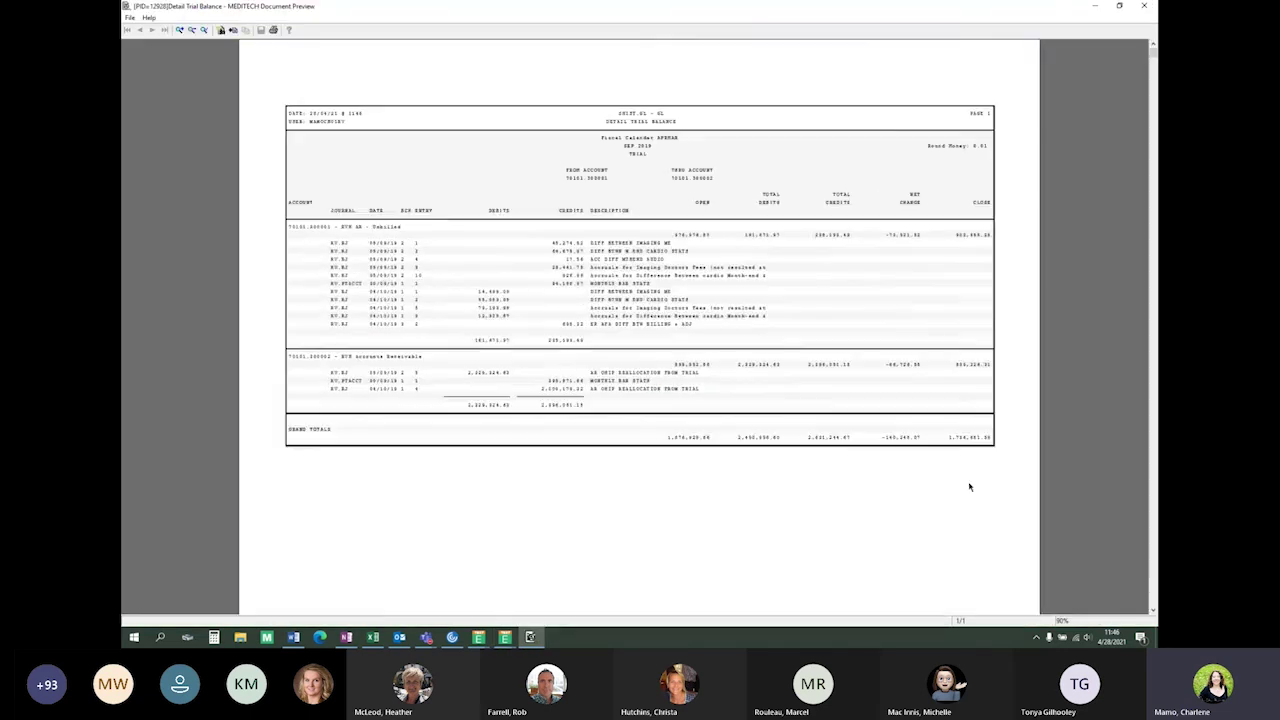
{"action": "scroll", "coordinate": [969, 486], "scroll_direction": "up", "scroll_amount": 1}
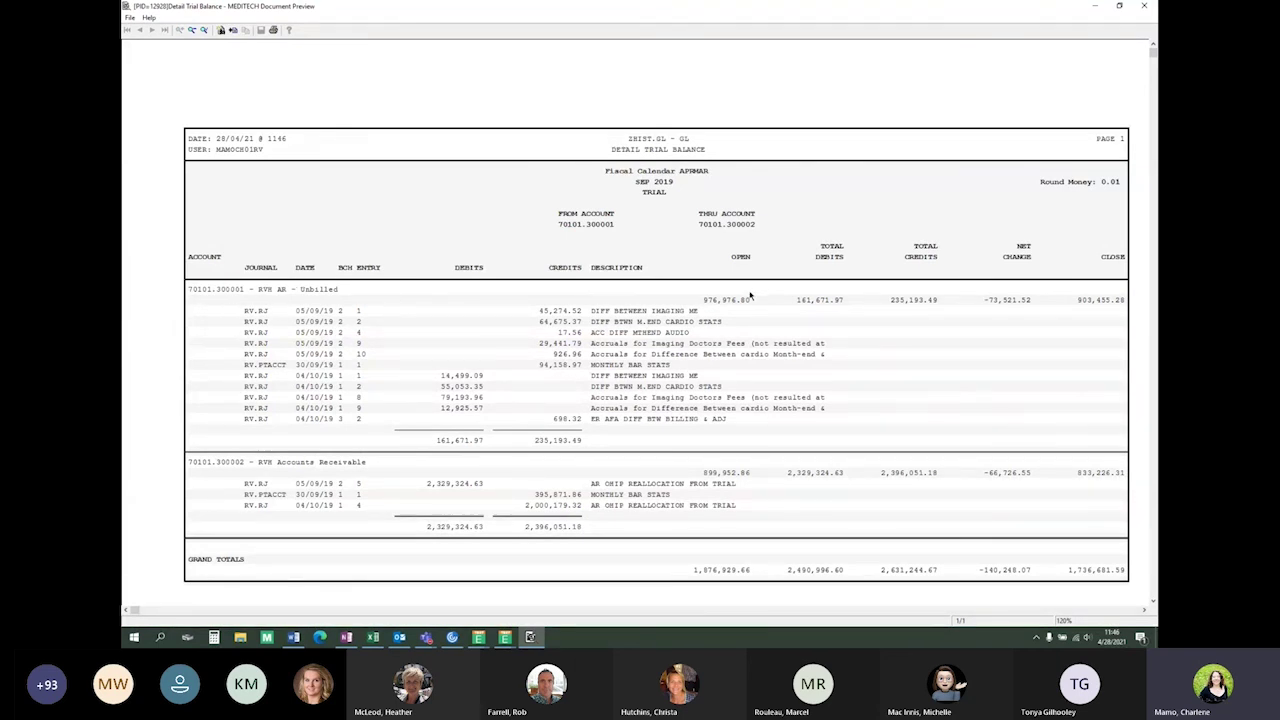
{"action": "scroll", "coordinate": [705, 298], "scroll_direction": "right", "scroll_amount": 1}
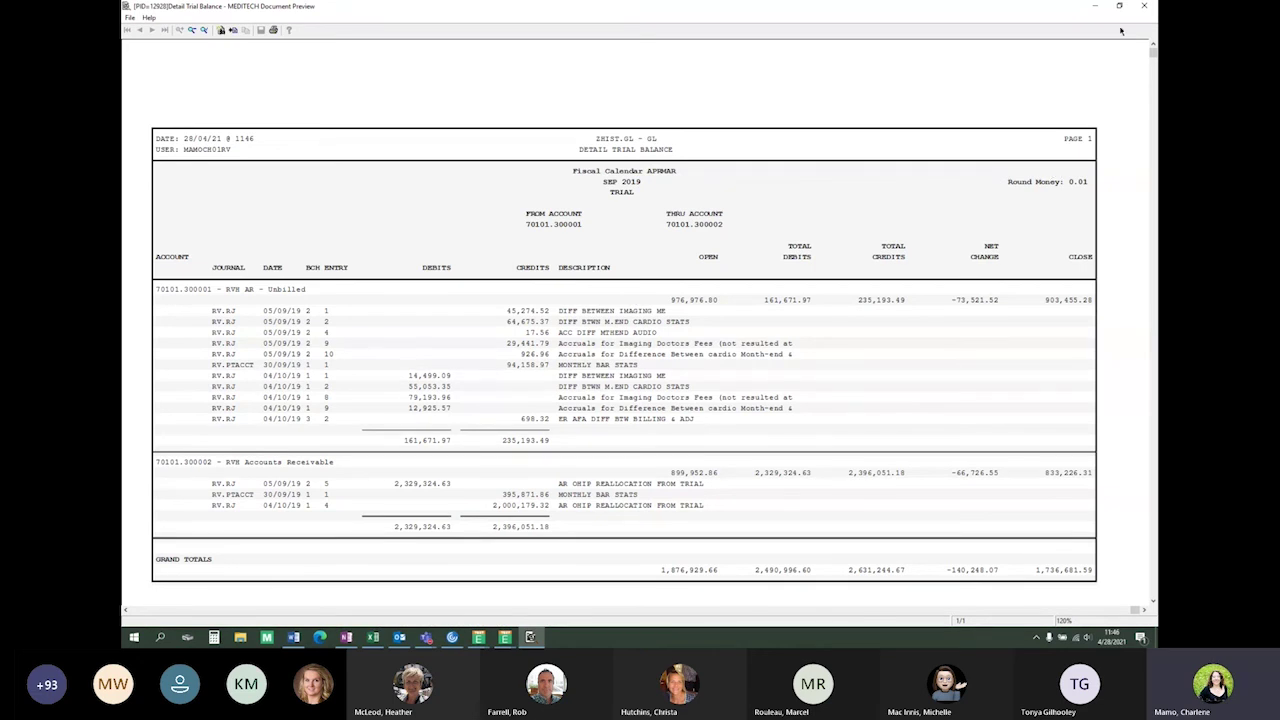
Close the trial balance preview and open GL Process Drill Down for corporation 70, FEB 2021 Revenues
{"action": "left_click", "coordinate": [1149, 8]}
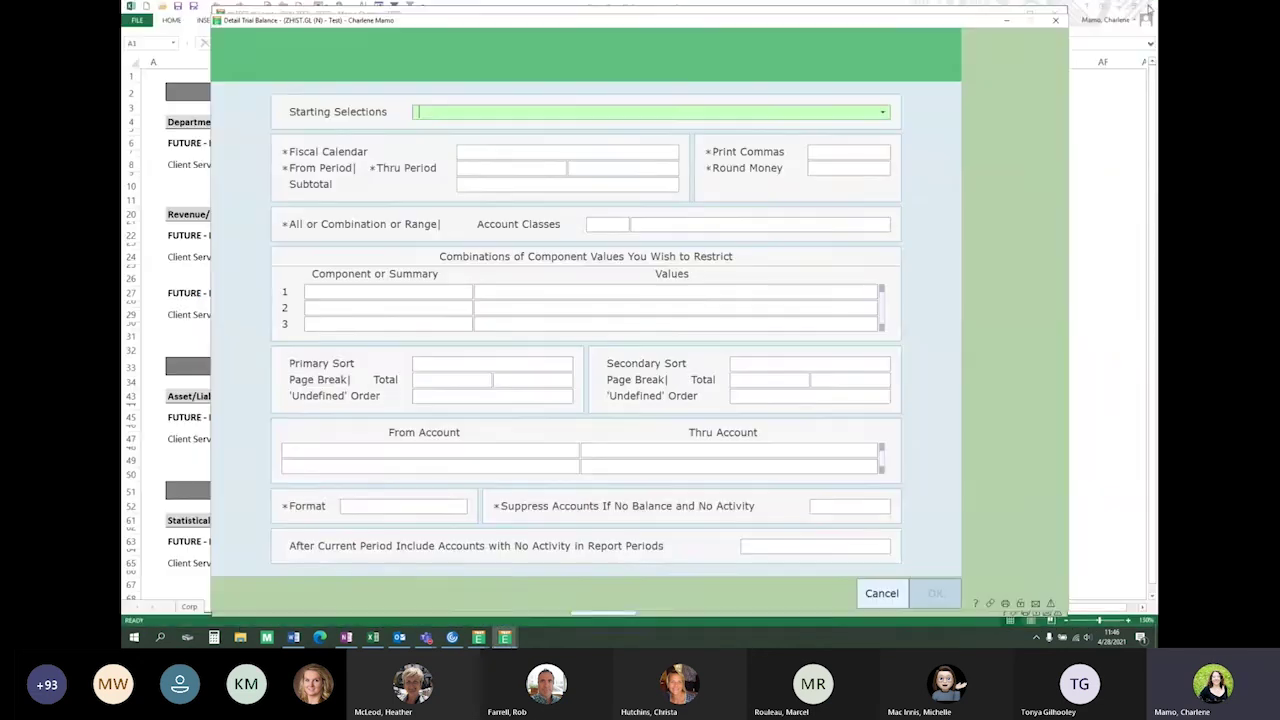
{"action": "left_click", "coordinate": [1013, 24]}
{"action": "left_click", "coordinate": [877, 440]}
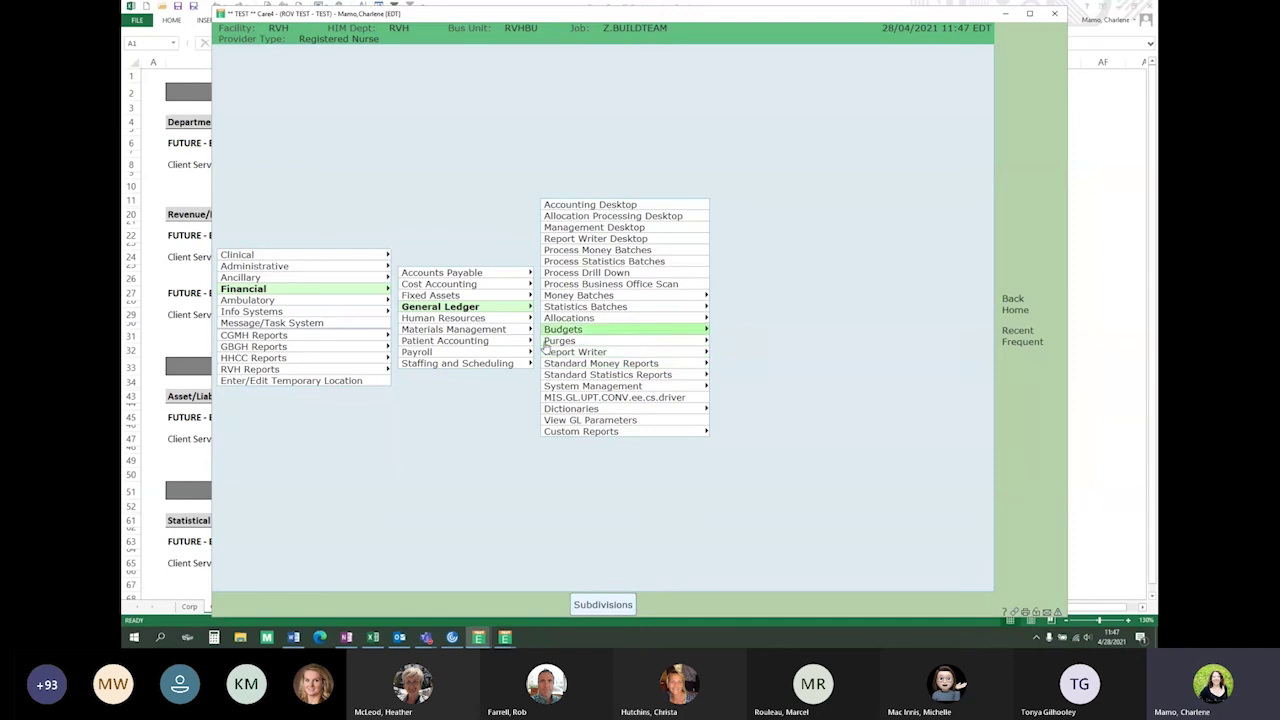
{"action": "key", "text": "Up"}
{"action": "key", "text": "Up"}
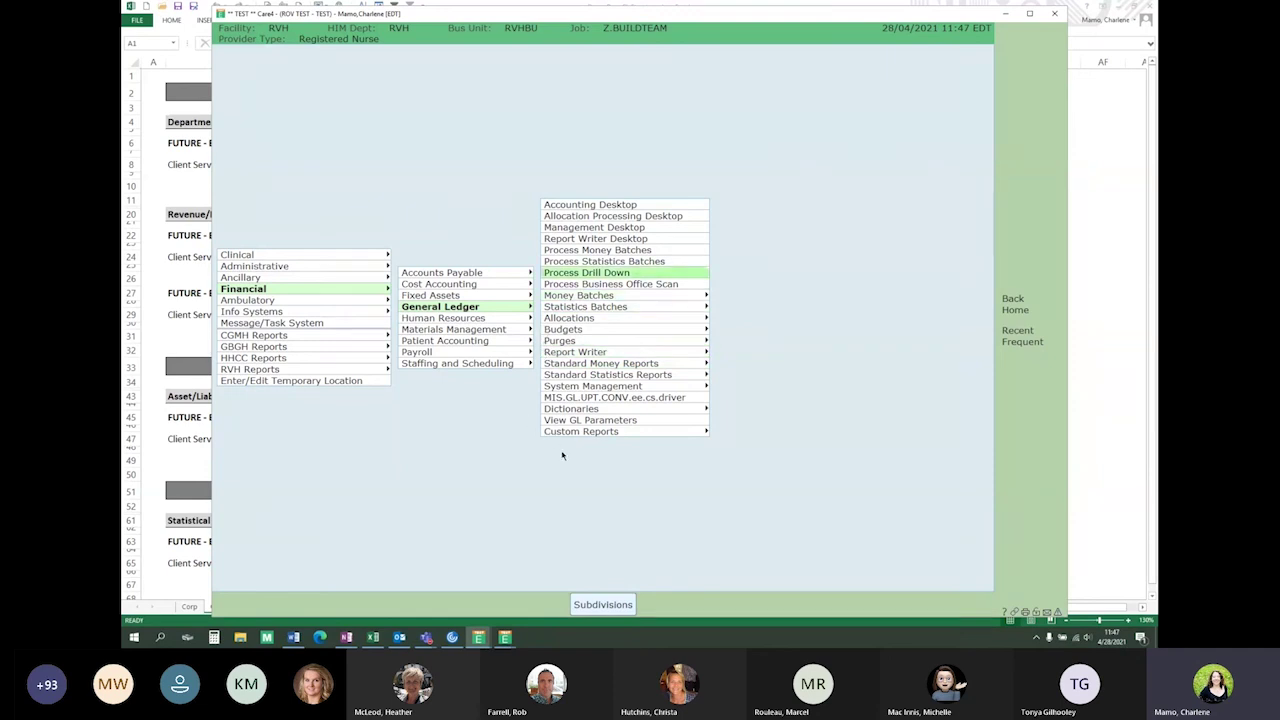
{"action": "mouse_move", "coordinate": [507, 640]}
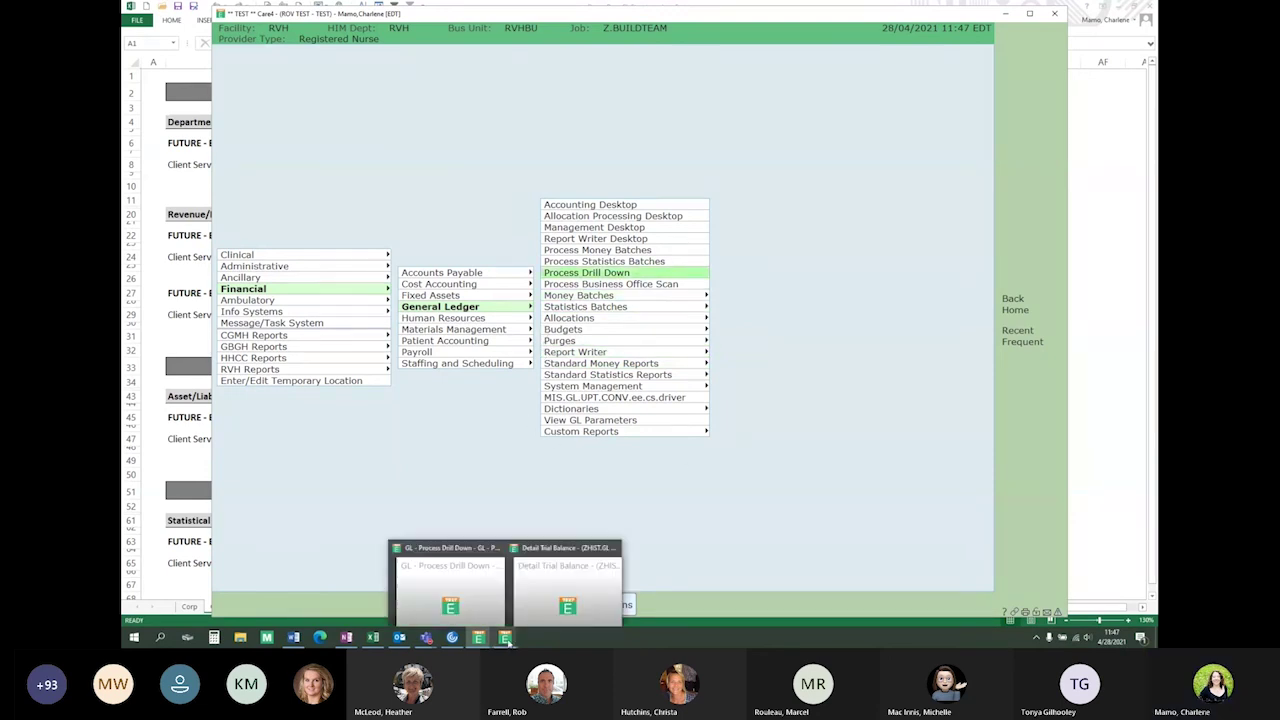
{"action": "left_click", "coordinate": [483, 601]}
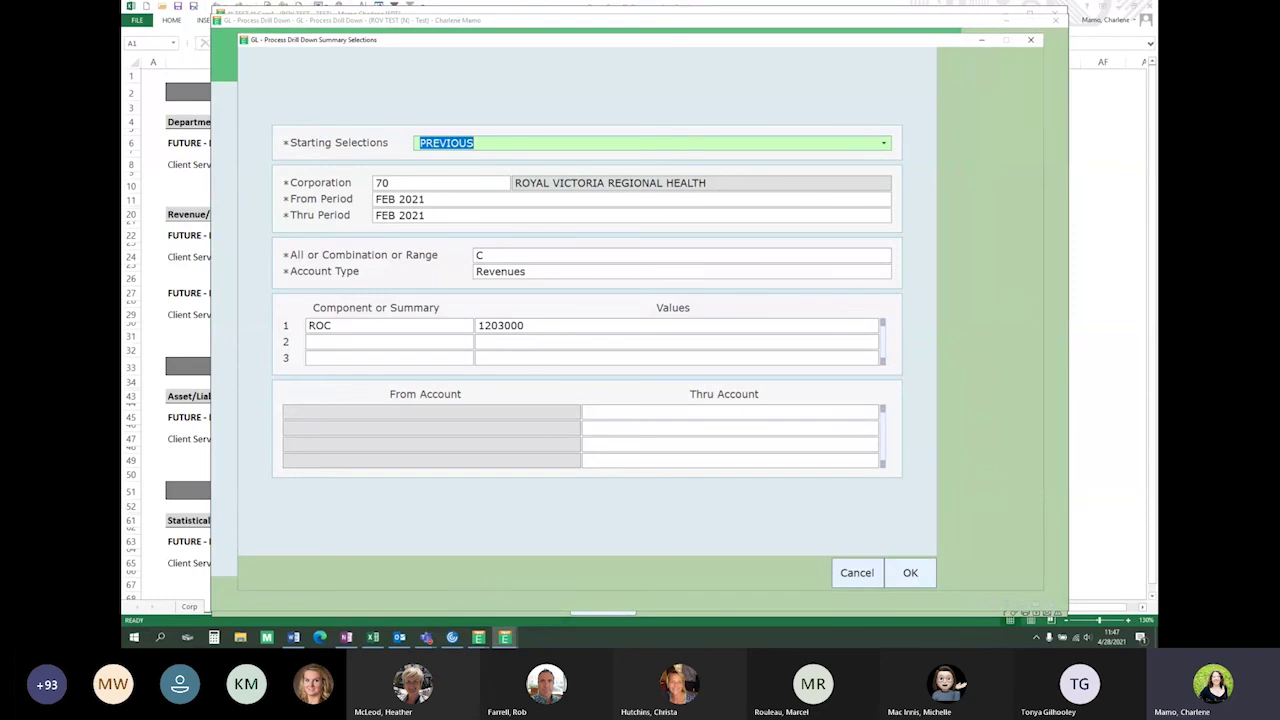
{"action": "key", "text": "alt+Tab"}
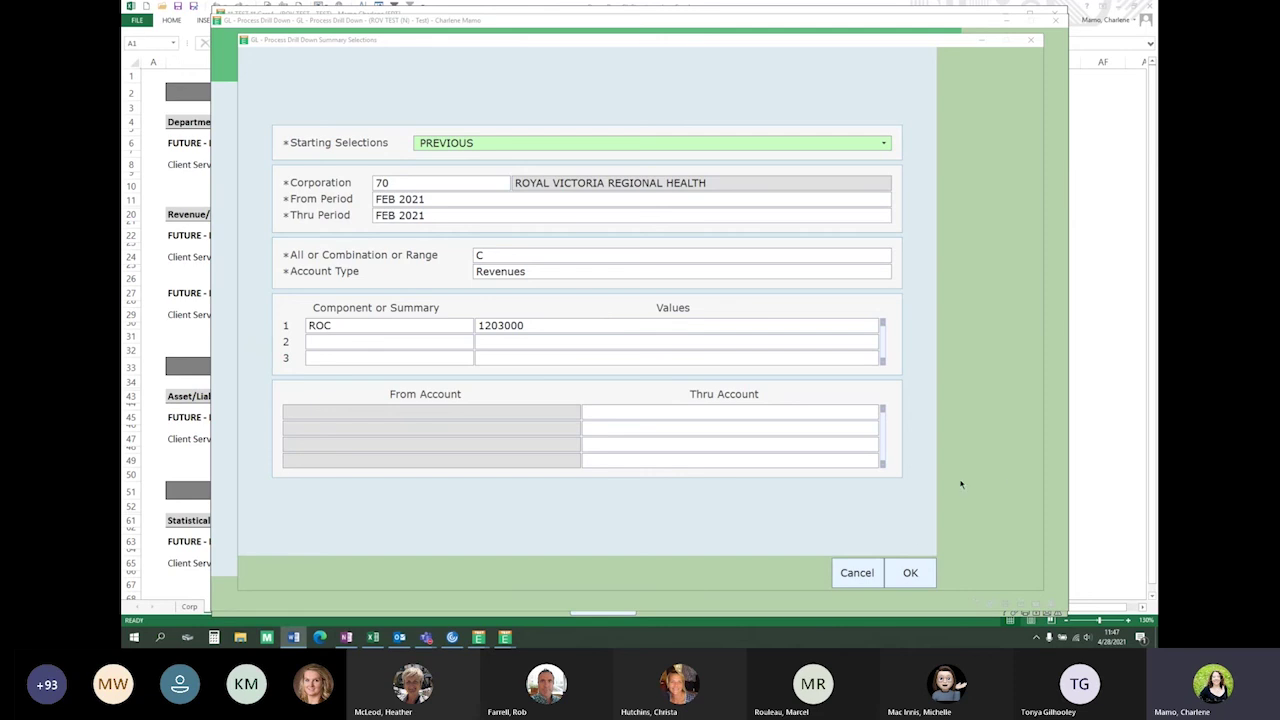
Rerun the FEB 2021 drill-down with the previous selections to list the five .1203000 revenue accounts
{"action": "left_click", "coordinate": [913, 570]}
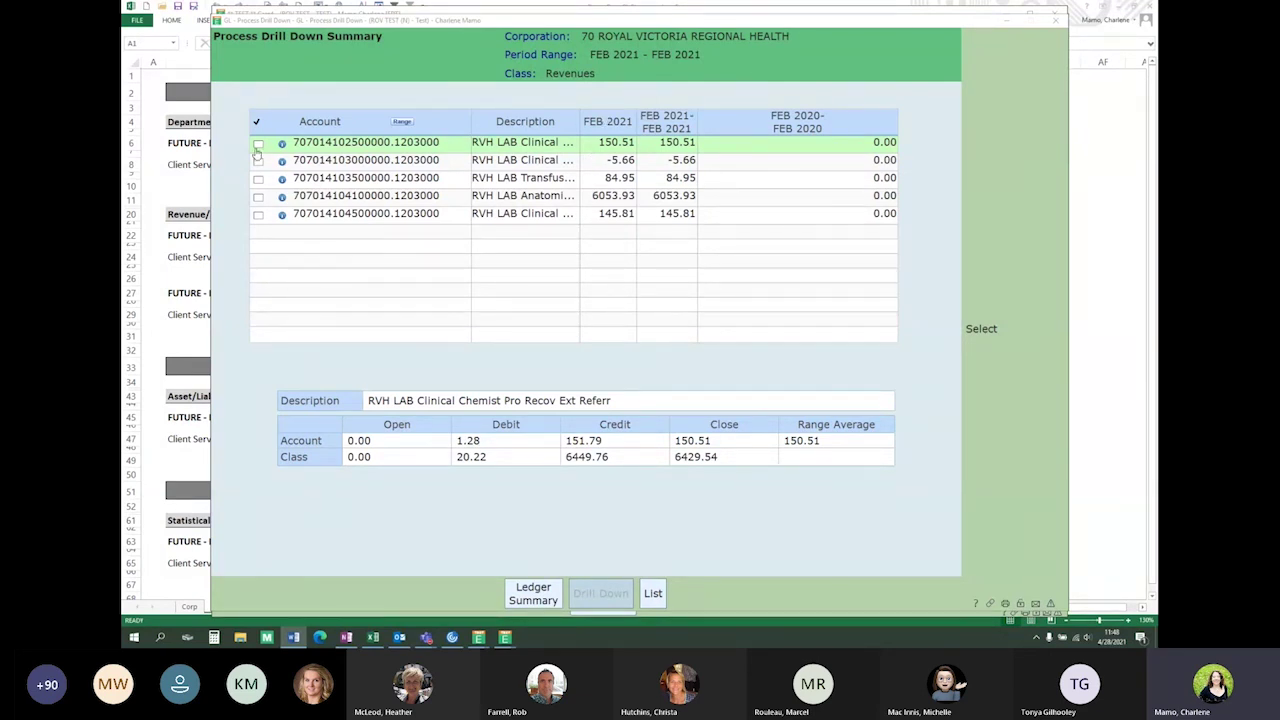
Drill the first account, 707014102500000.1203000, down to its 151.79 credit and 1.28 debit batches
{"action": "left_click", "coordinate": [257, 146]}
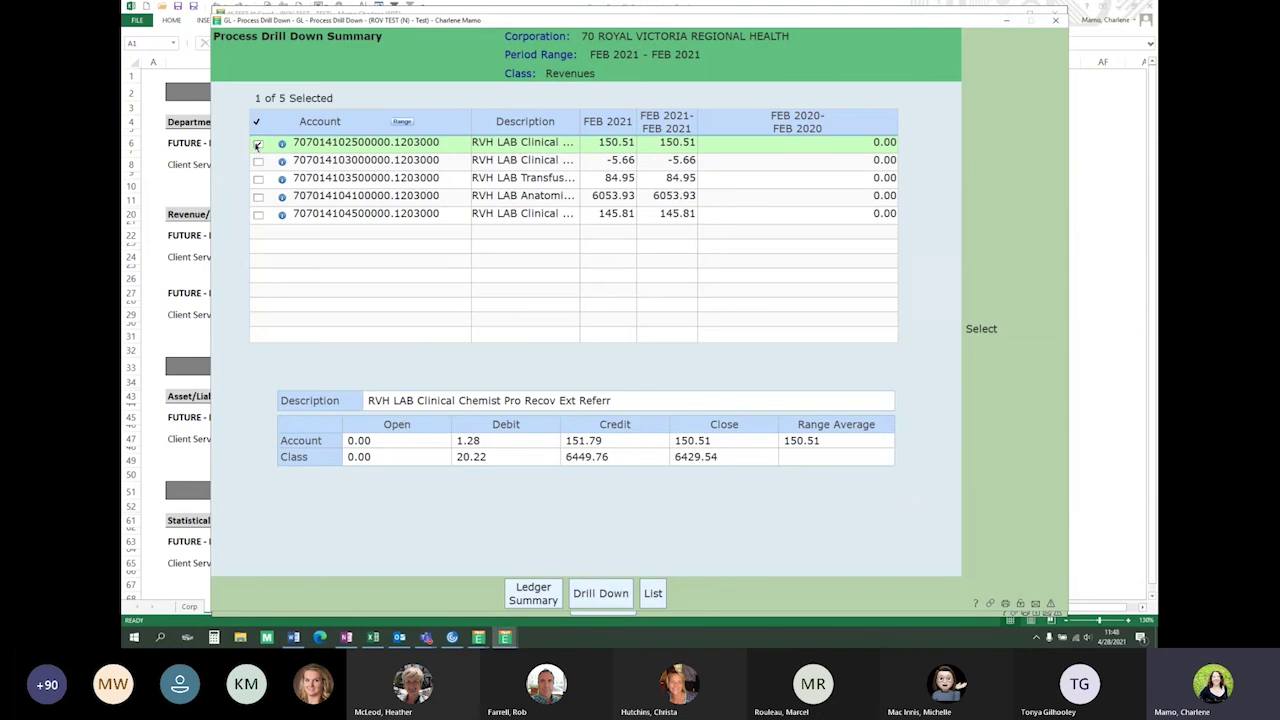
{"action": "left_click", "coordinate": [600, 593]}
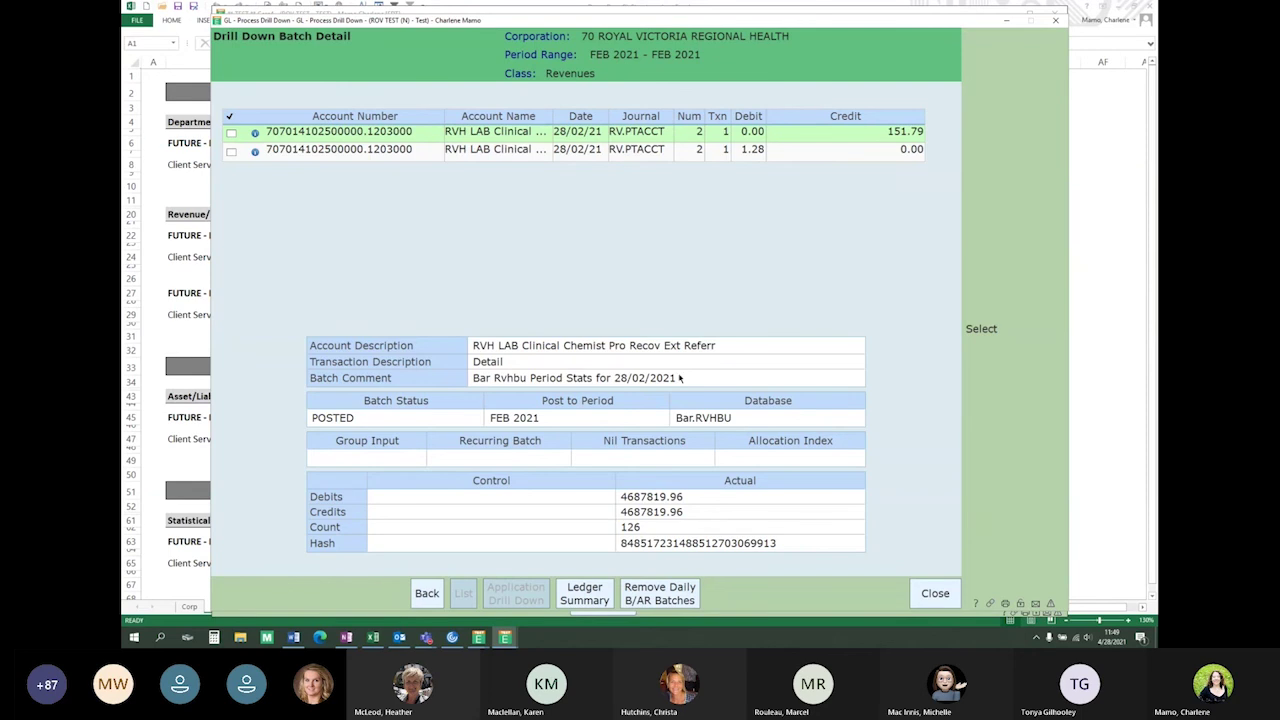
Drill the 151.79 credit batch through to its patient lab charges, starting with Ammonia 14.22
{"action": "left_click", "coordinate": [231, 135]}
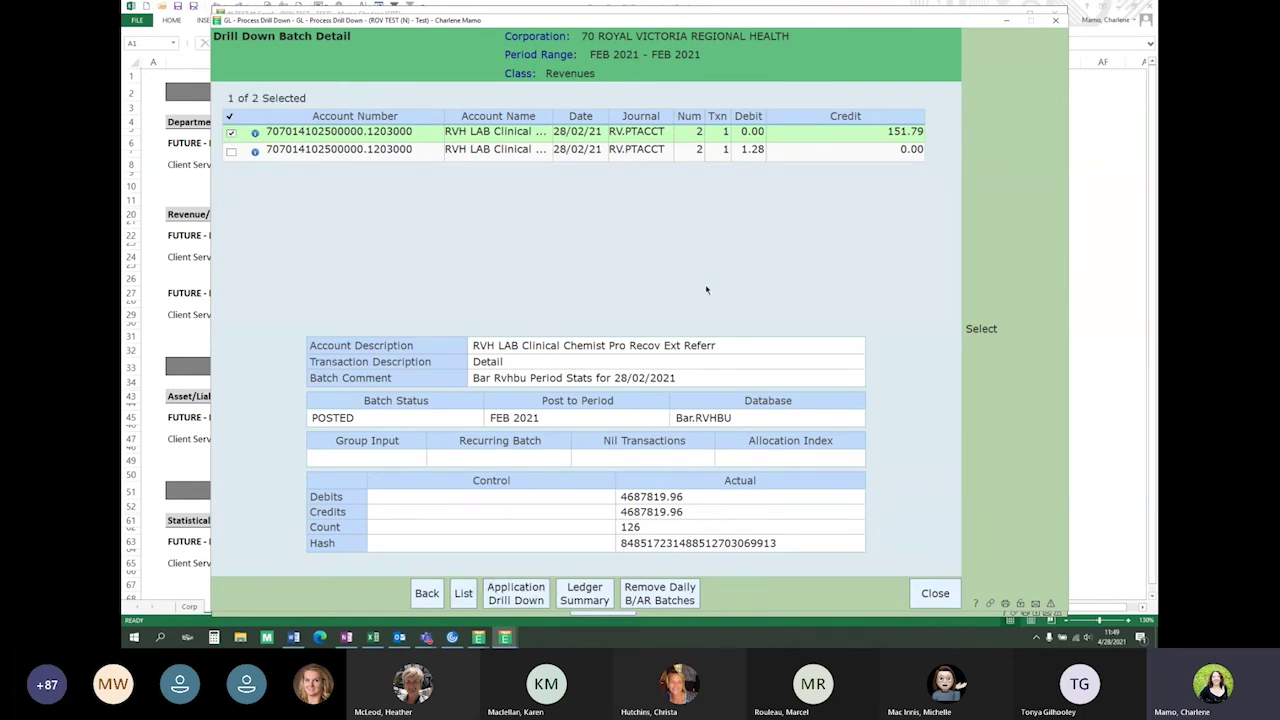
{"action": "left_click", "coordinate": [515, 586]}
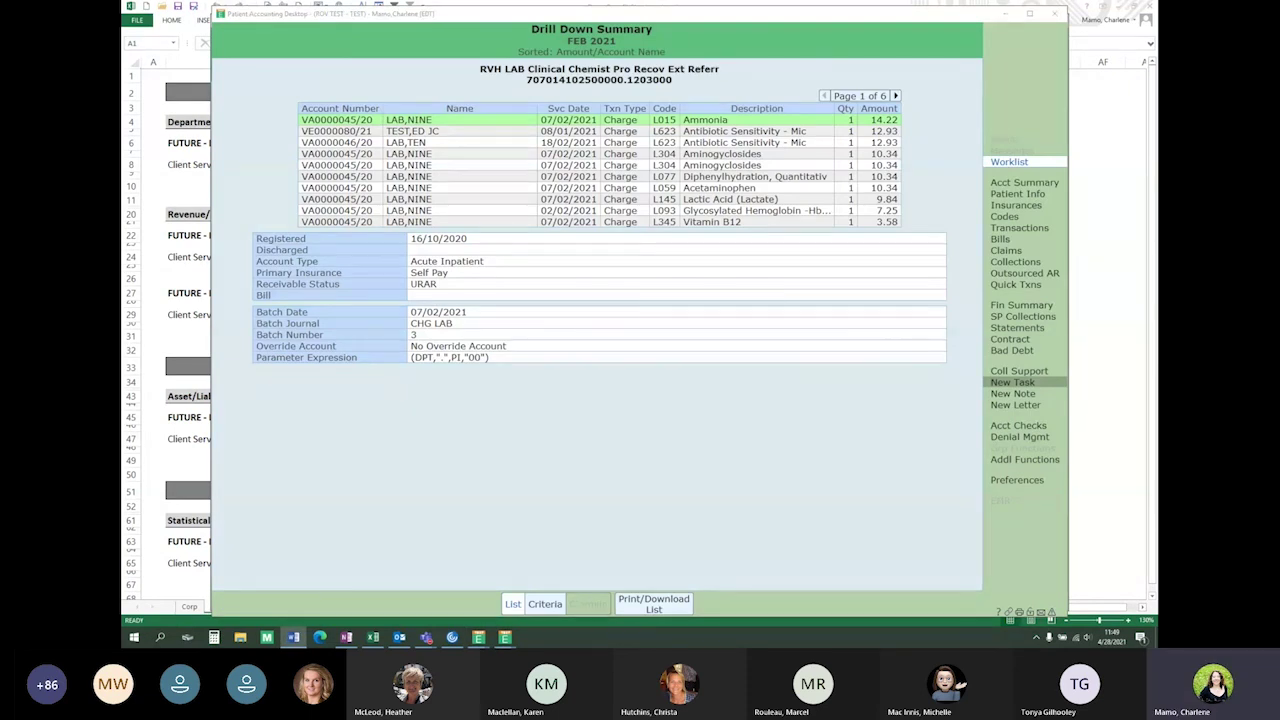
{"action": "left_click", "coordinate": [744, 107]}
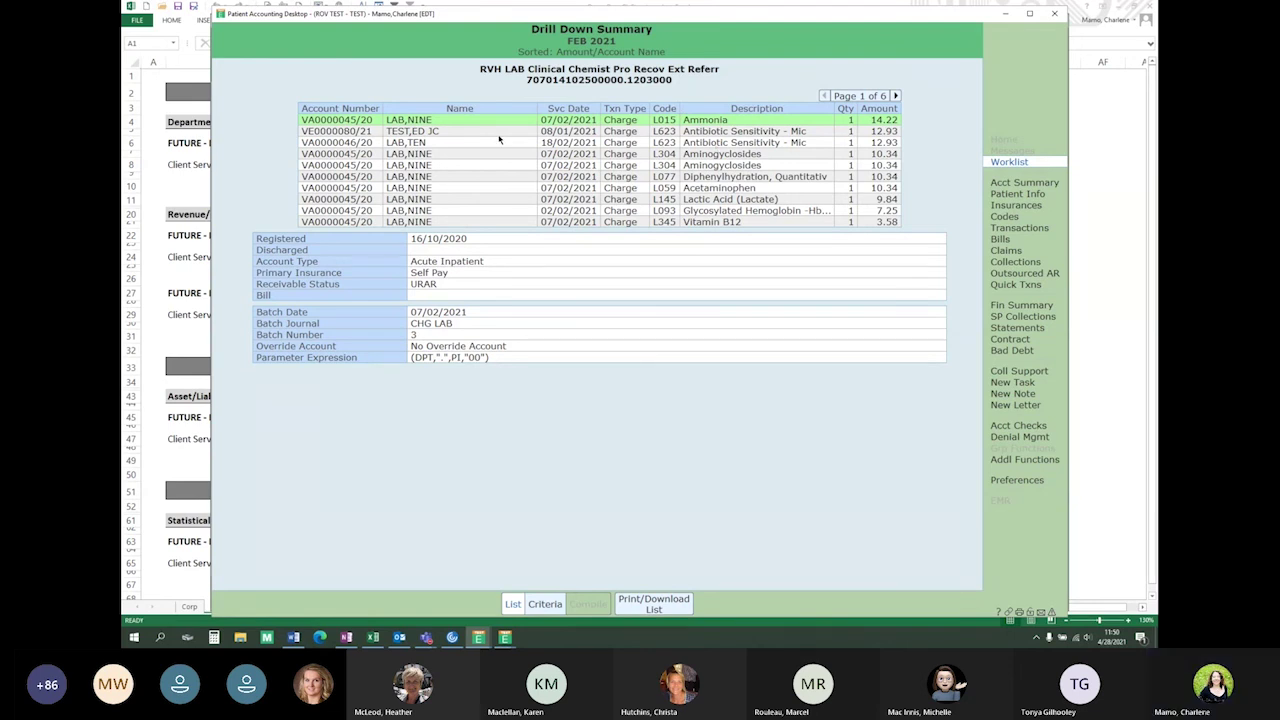
Compare the Antibiotic Sensitivity 12.93 and Aminoglycosides charge details, ending on the Emergency Department charge
{"action": "left_click", "coordinate": [487, 132]}
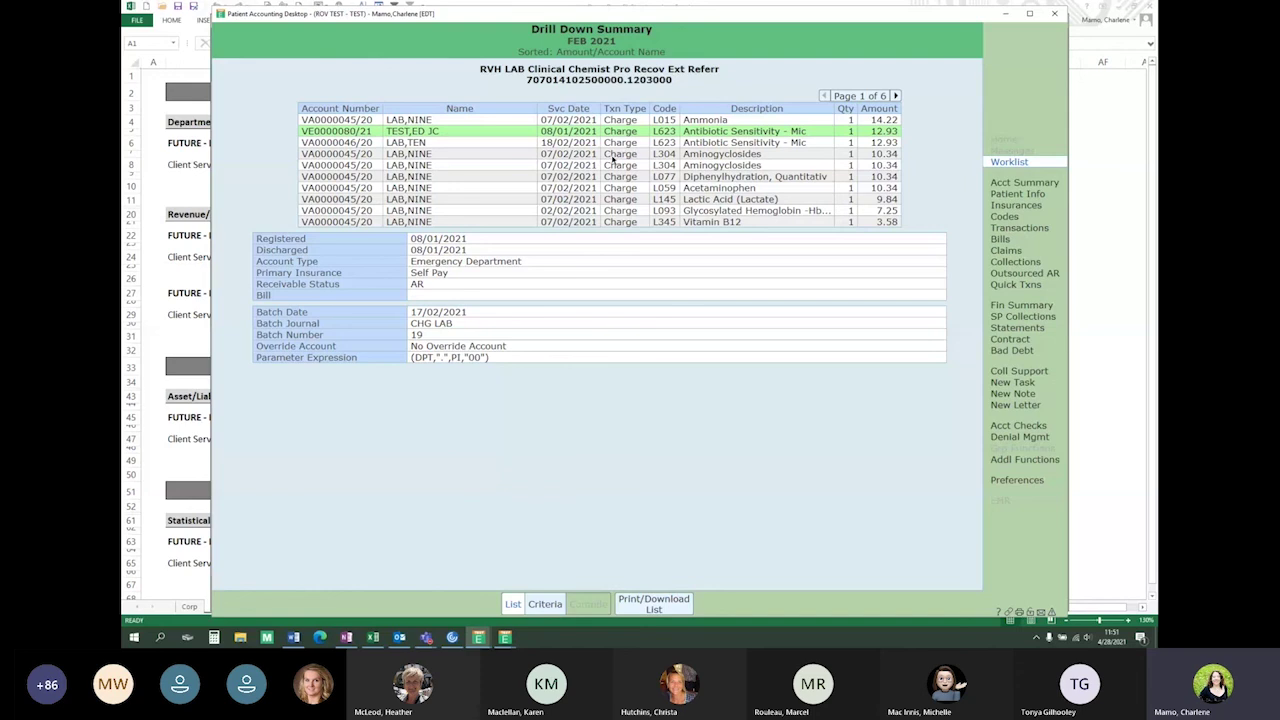
{"action": "left_click", "coordinate": [612, 155]}
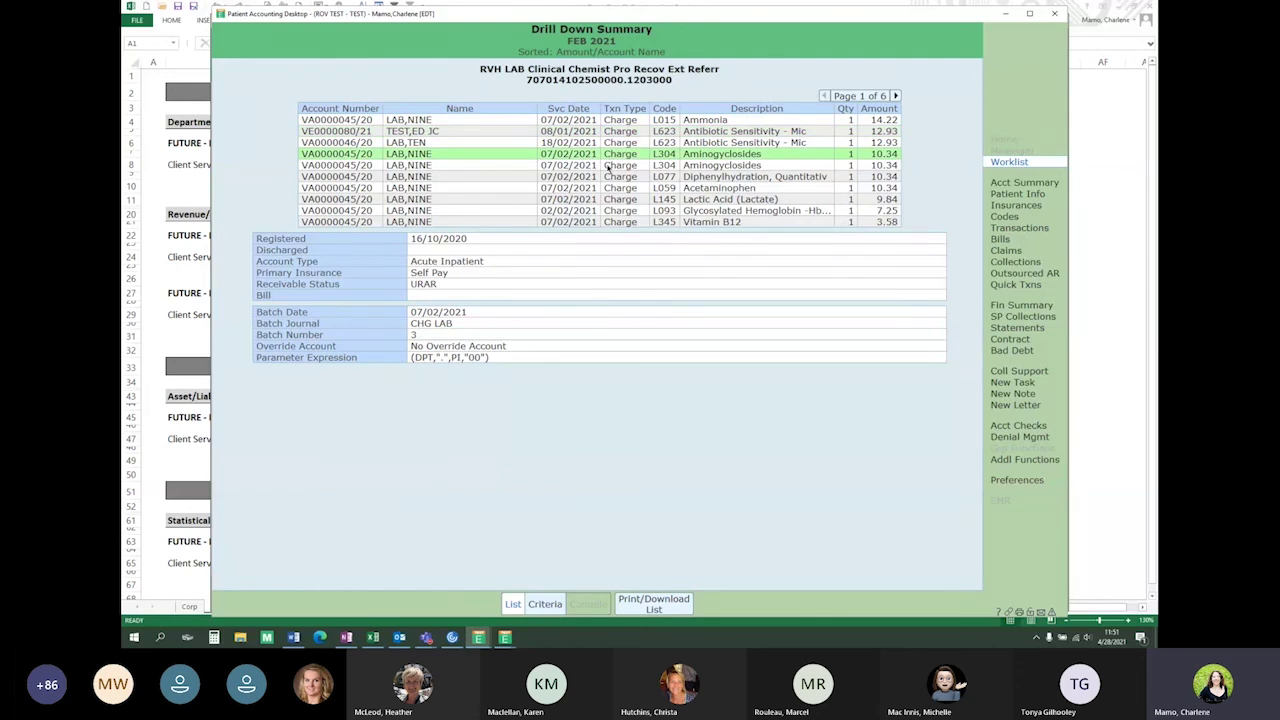
{"action": "left_click", "coordinate": [595, 132]}
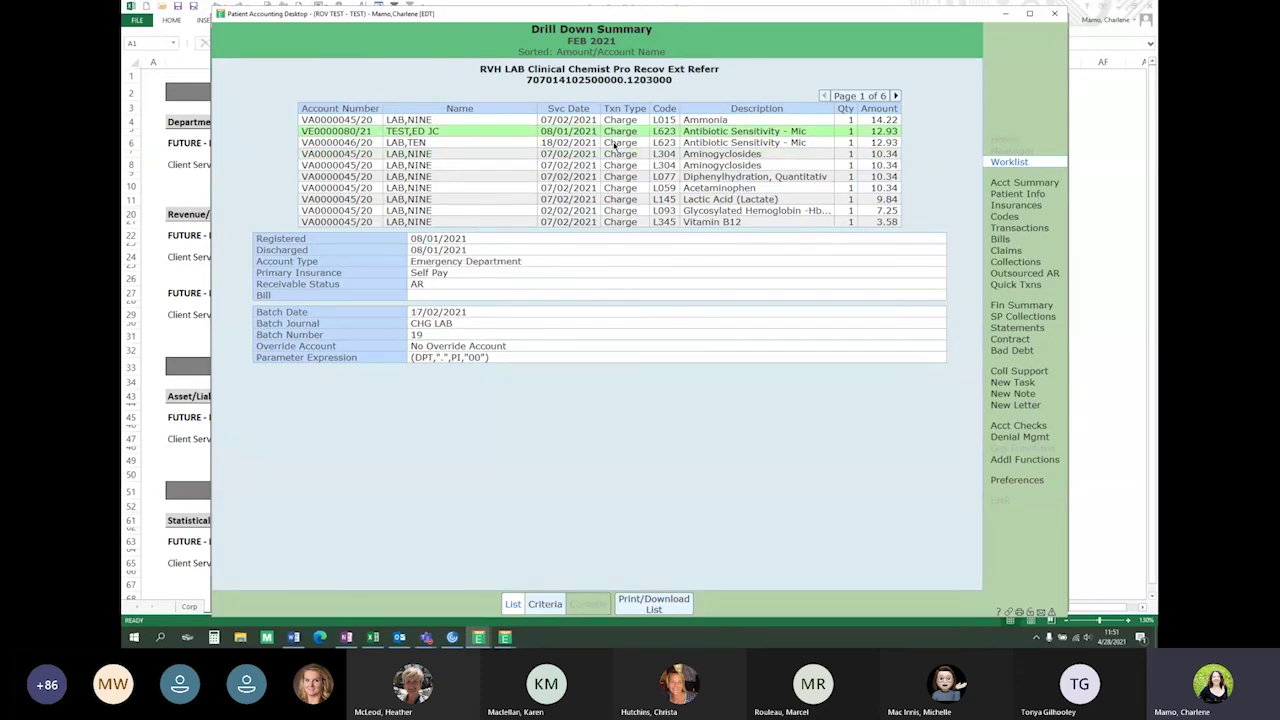
{"action": "left_click", "coordinate": [1014, 183]}
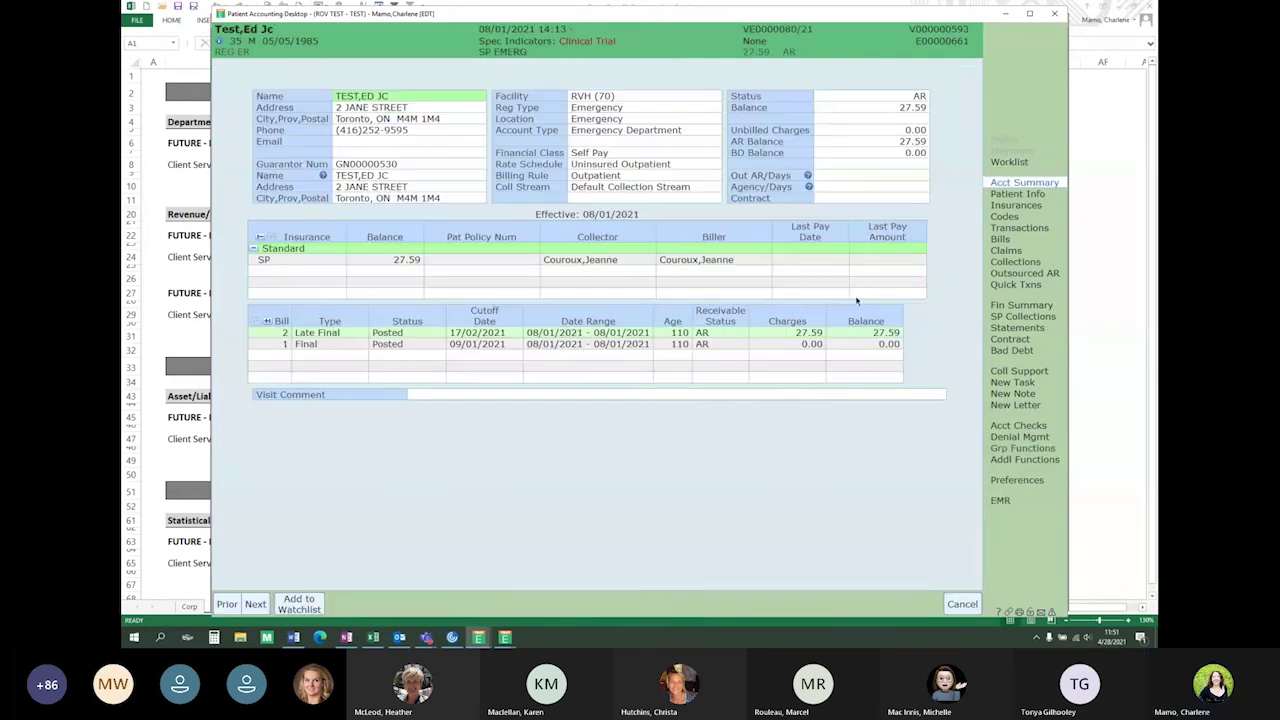
{"action": "left_click", "coordinate": [1019, 228]}
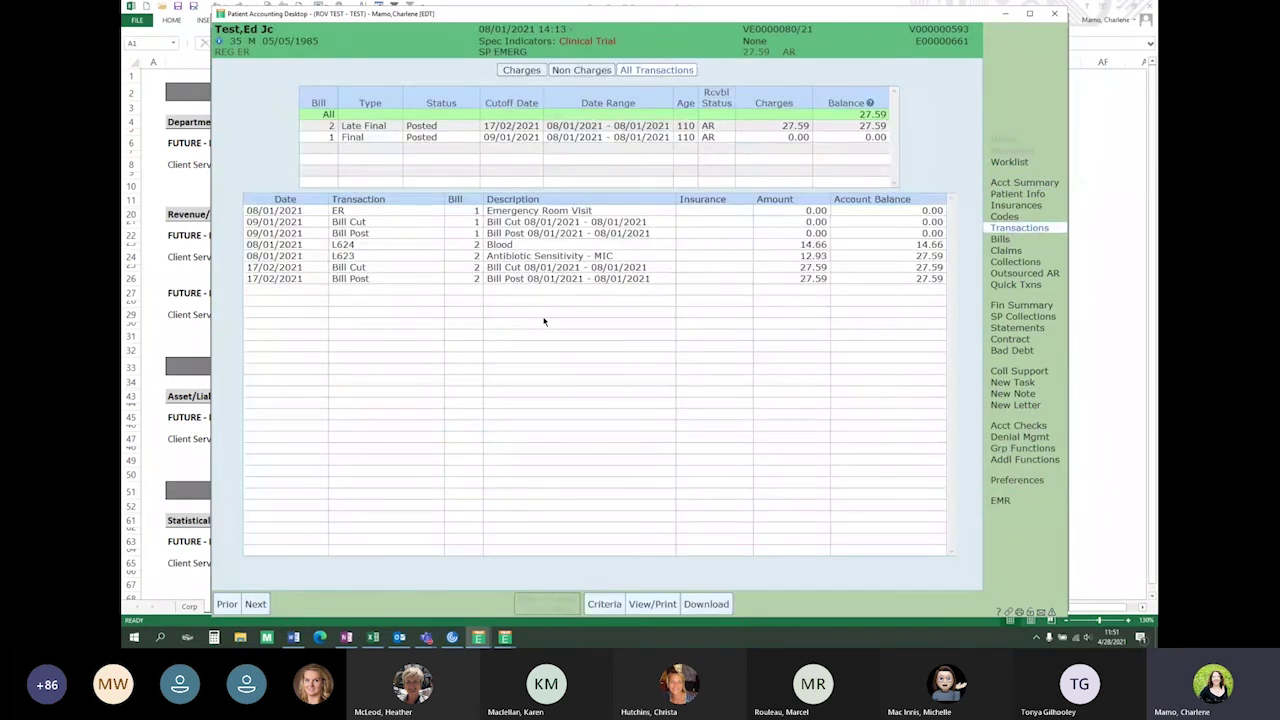
{"action": "left_click", "coordinate": [1000, 239]}
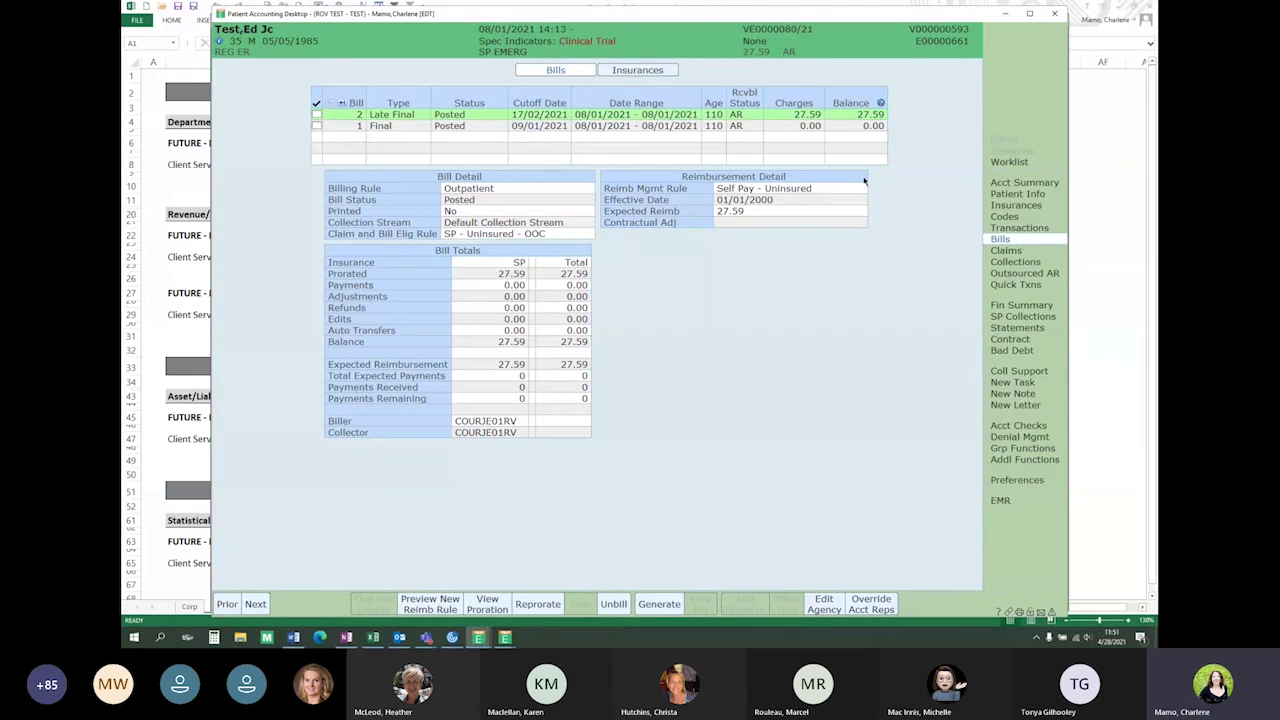
{"action": "left_click", "coordinate": [1009, 161]}
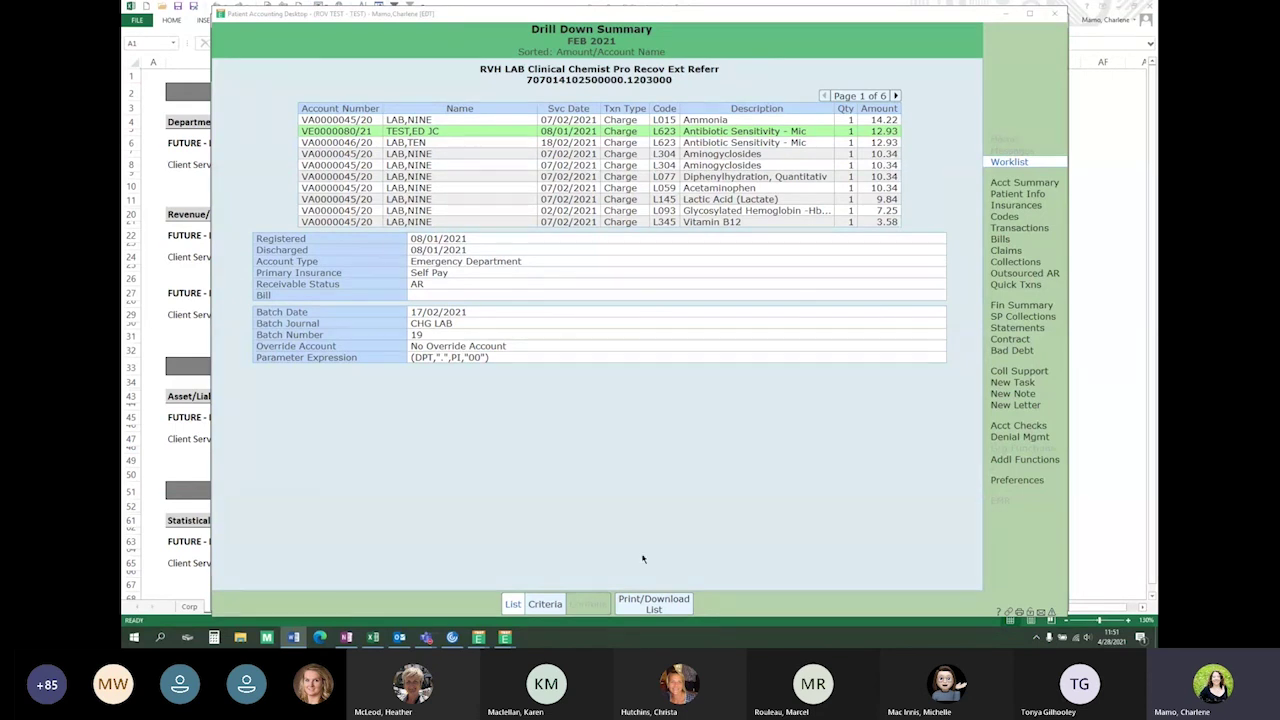
Show the charge list's output choices: Print Report or tab-delimited .txt download
{"action": "left_click", "coordinate": [660, 606]}
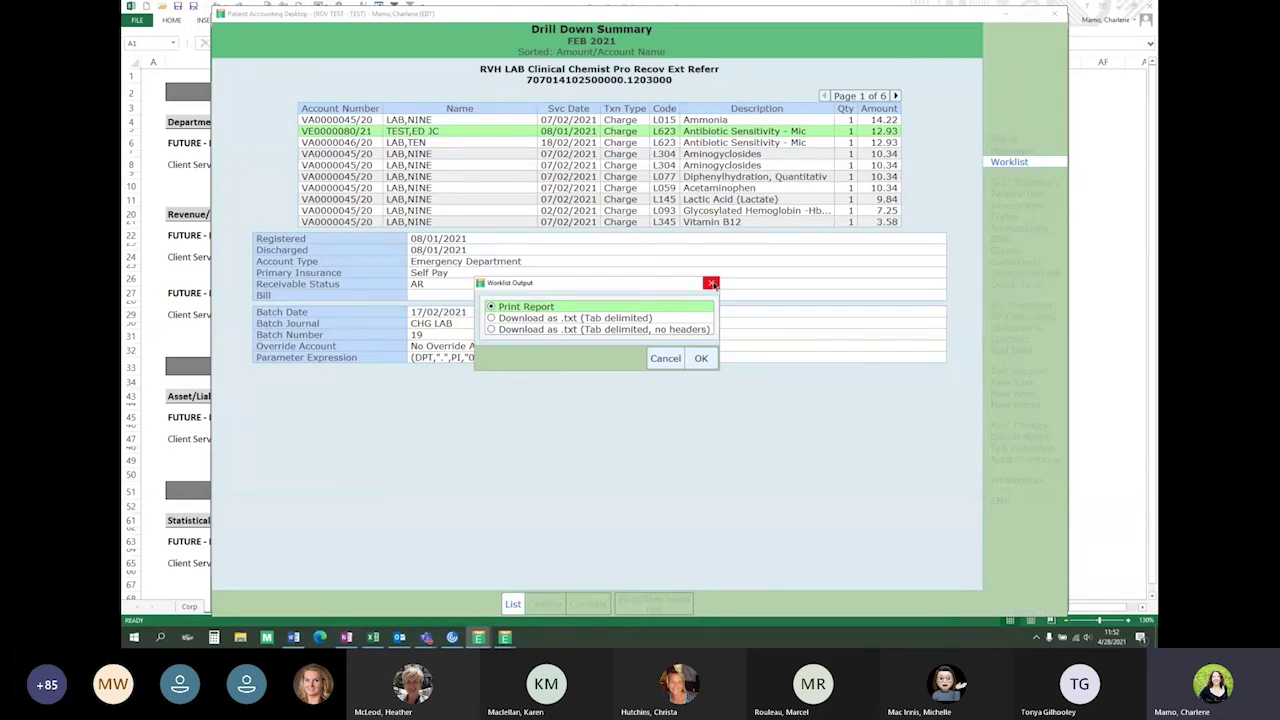
Dismiss the output options and the charge list to get back to the 707014102500000.1203000 batch detail
{"action": "left_click", "coordinate": [712, 285]}
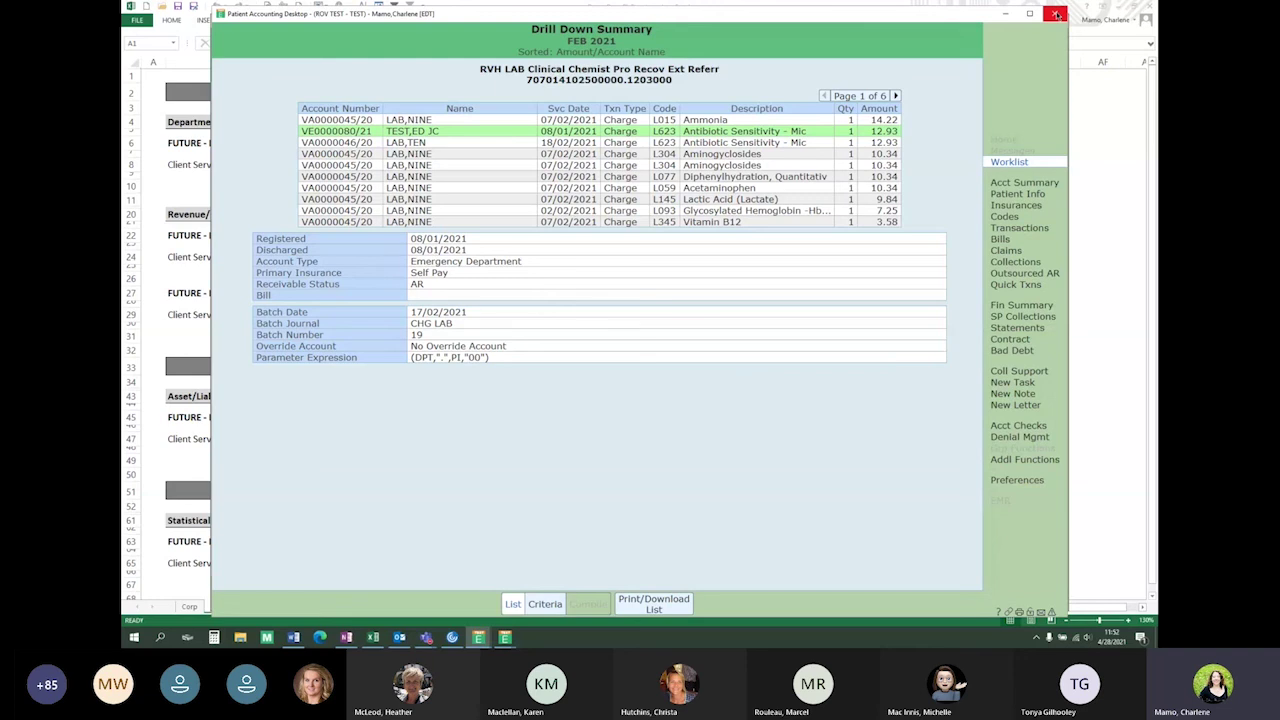
{"action": "left_click", "coordinate": [1057, 14]}
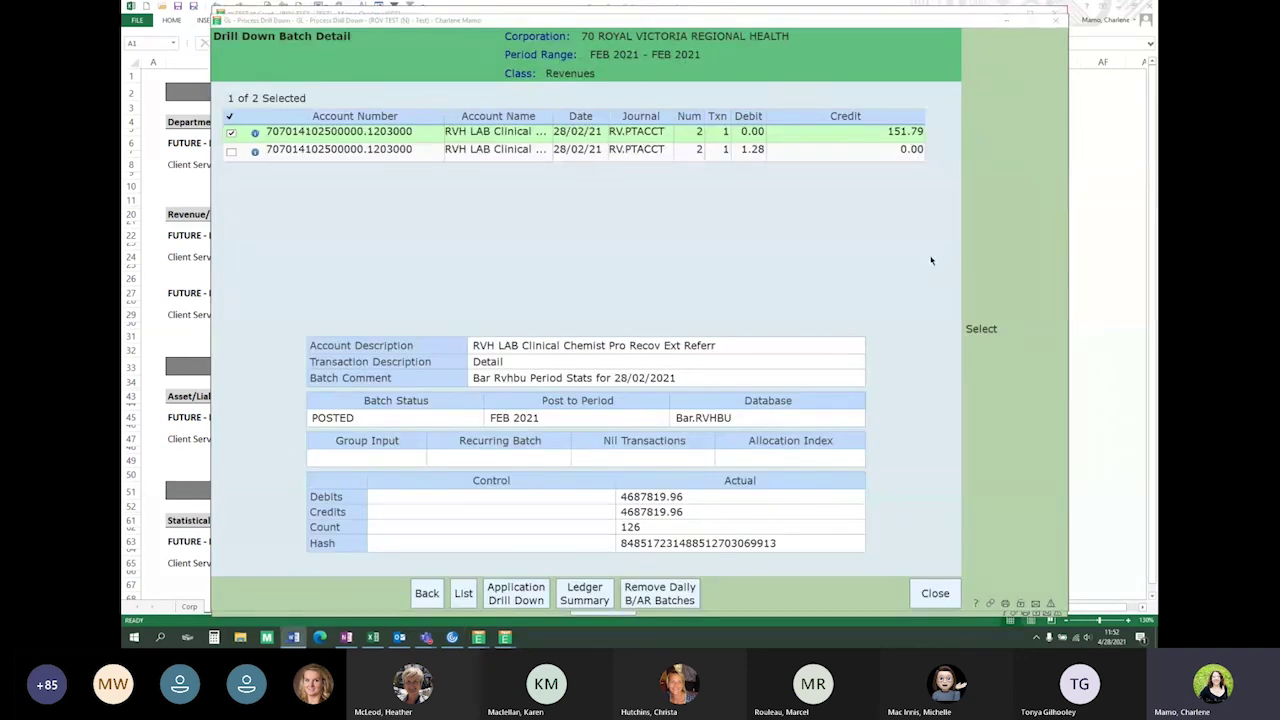